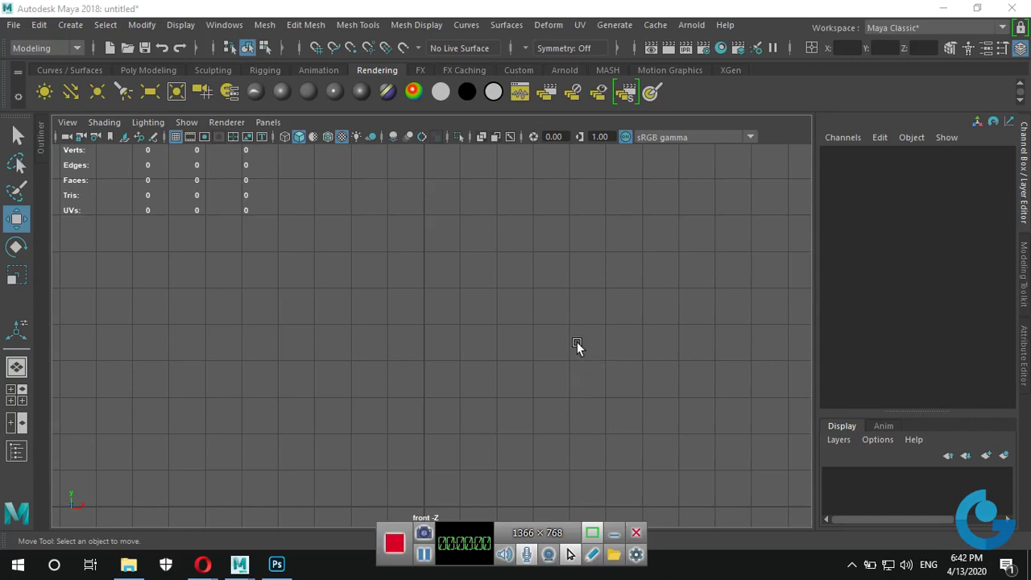
# Open the reference image folder, then view the empty scene in perspective with the grid shown.
pyautogui.click(129, 563)
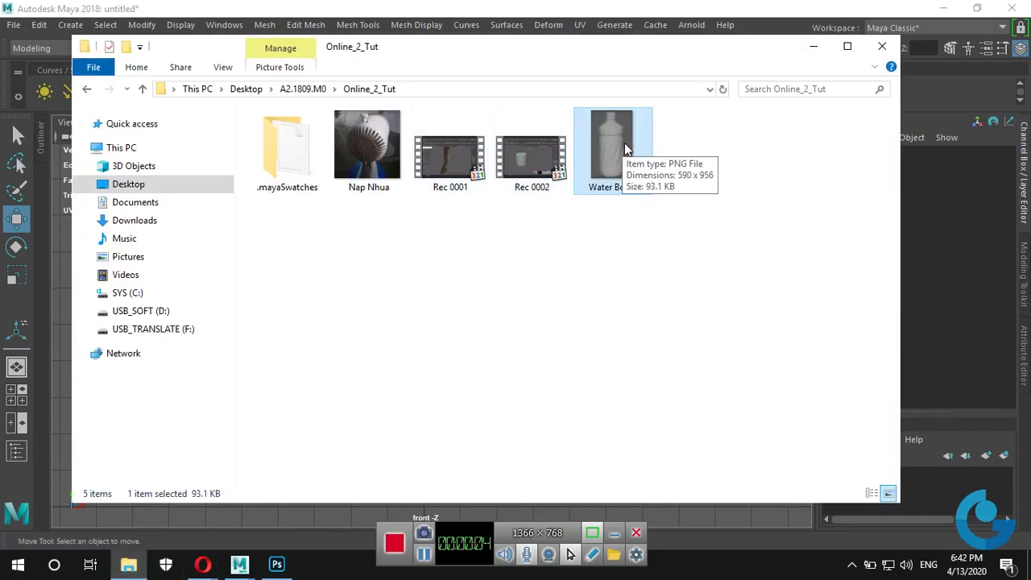
pyautogui.moveTo(612, 149)
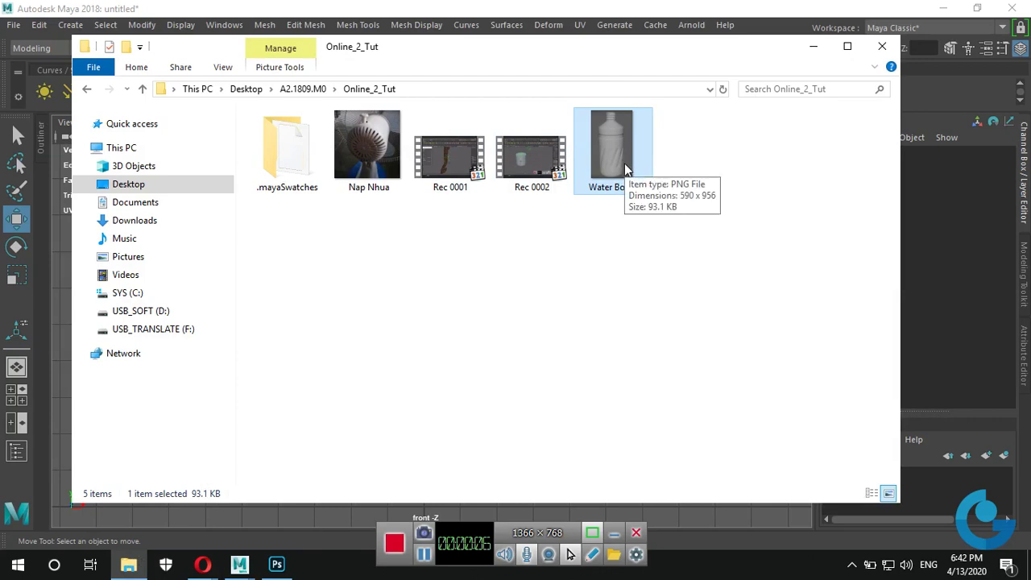
pyautogui.click(818, 47)
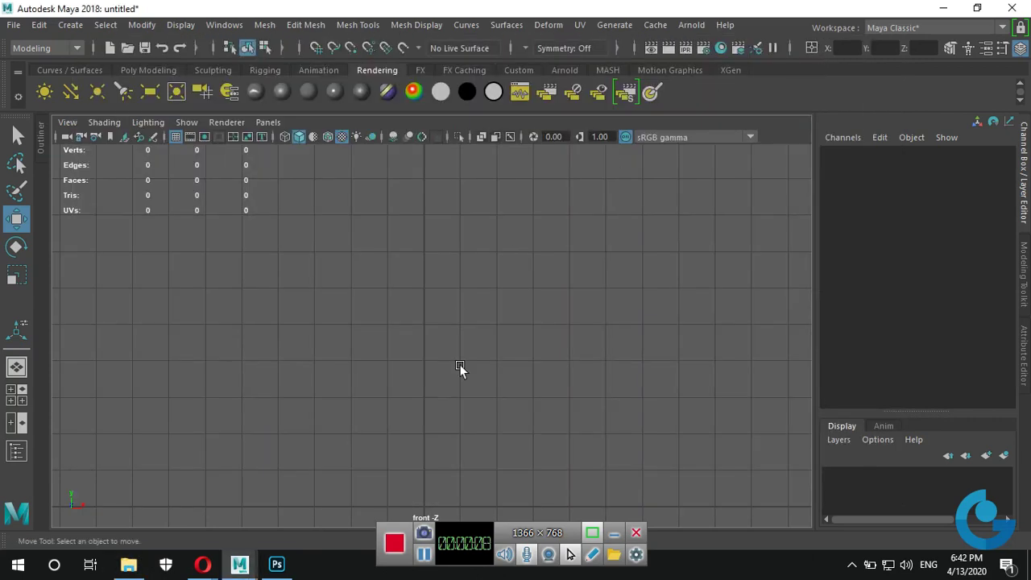
pyautogui.press('space')
pyautogui.press('space')
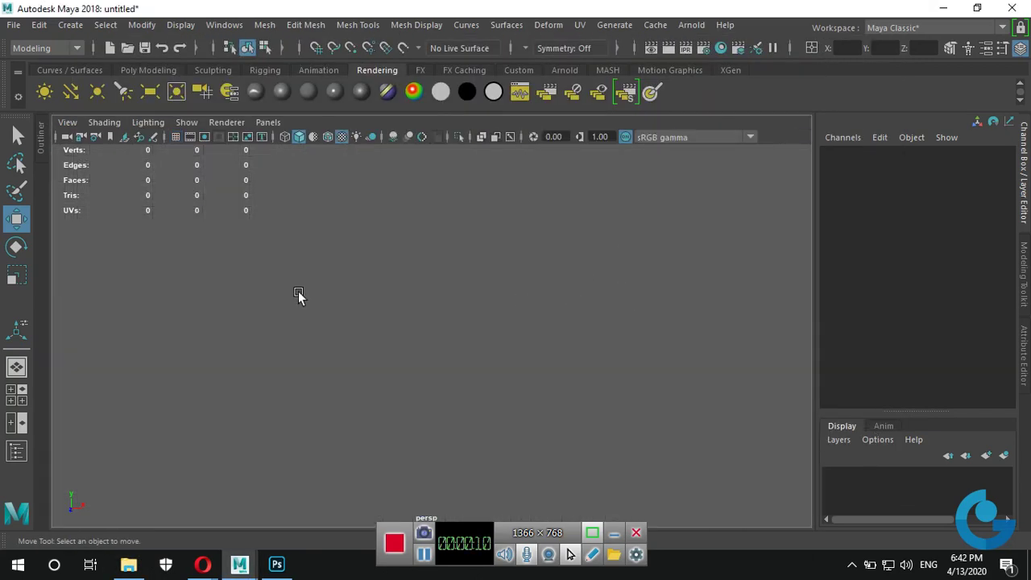
pyautogui.click(175, 137)
pyautogui.moveTo(637, 378)
pyautogui.keyDown('alt'); pyautogui.mouseDown()
pyautogui.moveTo(512, 413)
pyautogui.moveTo(532, 336)
pyautogui.mouseUp(); pyautogui.keyUp('alt')
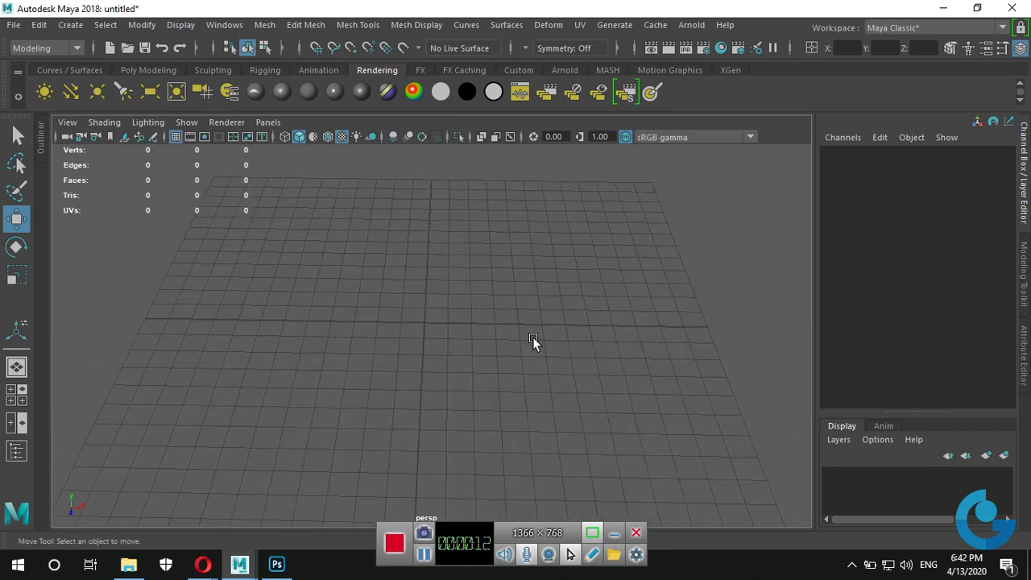
# Create a polygon plane with Width 5.9 and Height 9.56.
pyautogui.click(146, 70)
pyautogui.click(178, 92)
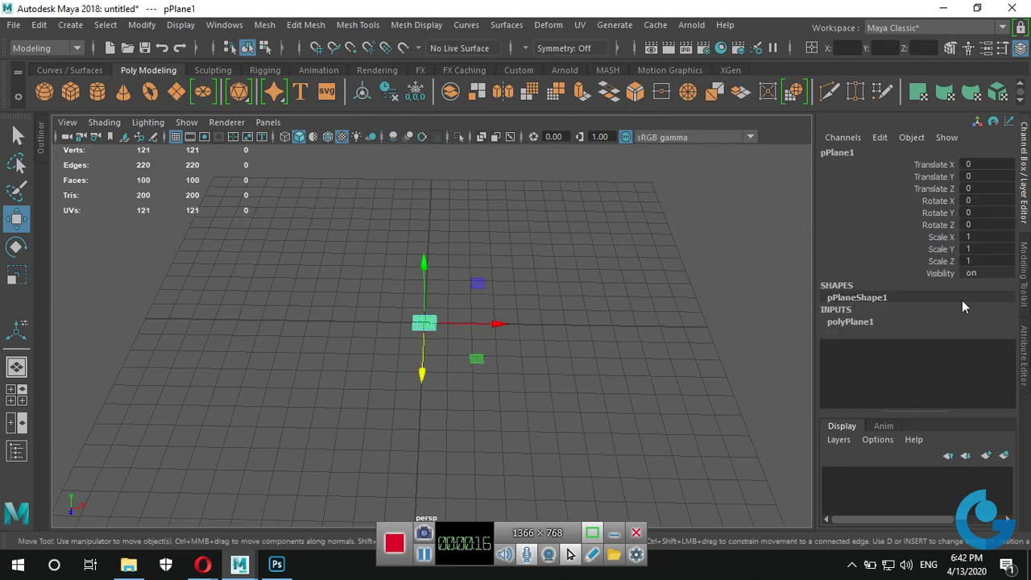
pyautogui.click(860, 322)
pyautogui.click(991, 333)
pyautogui.write('5.9')
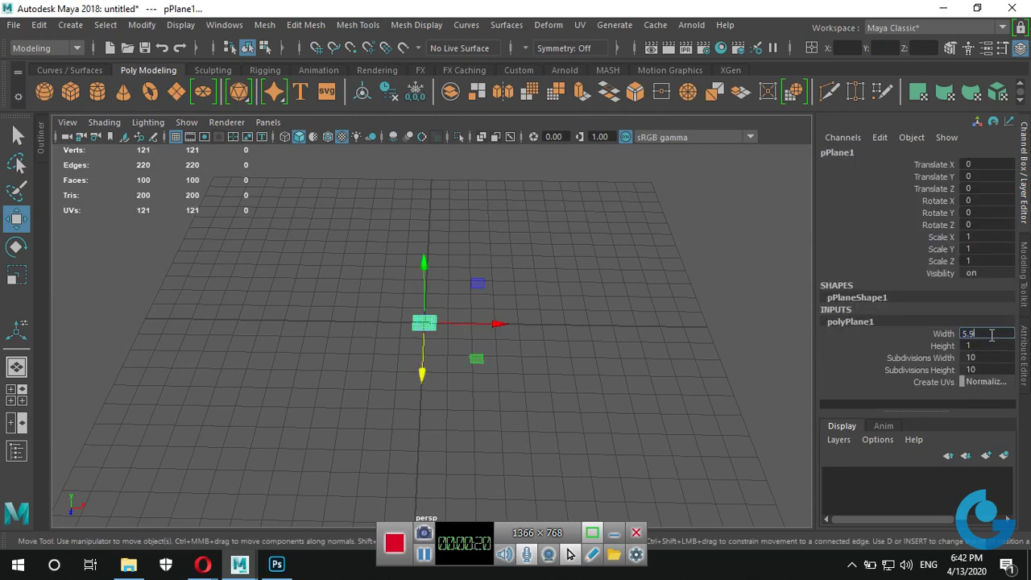
pyautogui.press('Return')
pyautogui.click(1006, 345)
pyautogui.write('9.5')
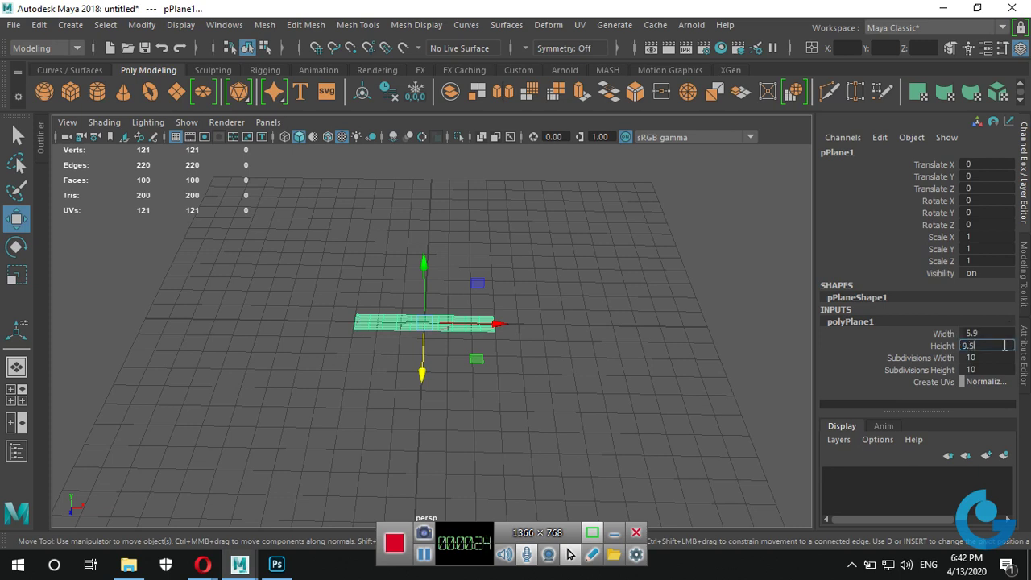
pyautogui.write('6')
pyautogui.press('Return')
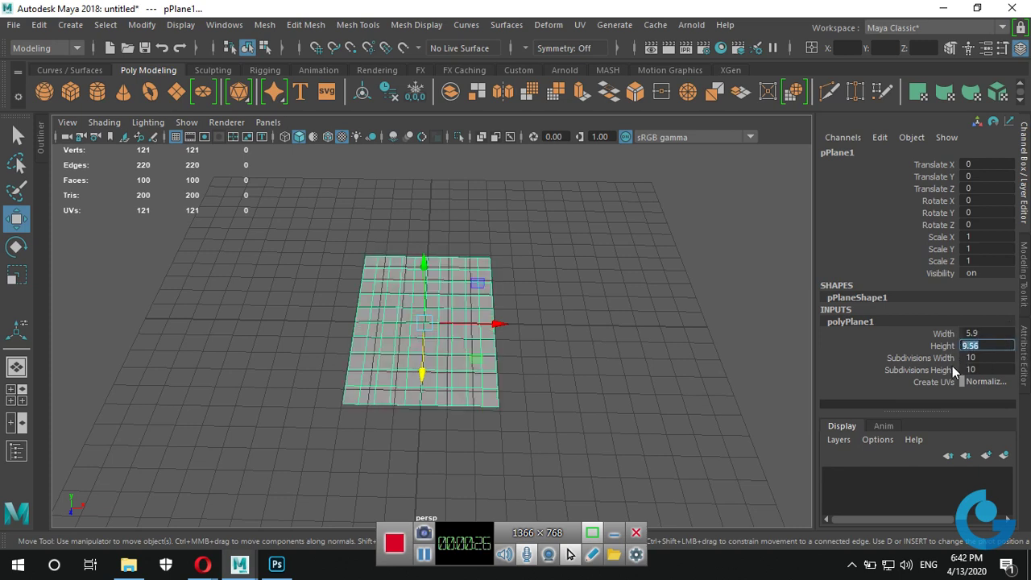
# Set both the plane's width and height subdivisions to 1.
pyautogui.moveTo(995, 361); pyautogui.dragTo(995, 371)
pyautogui.click(995, 382)
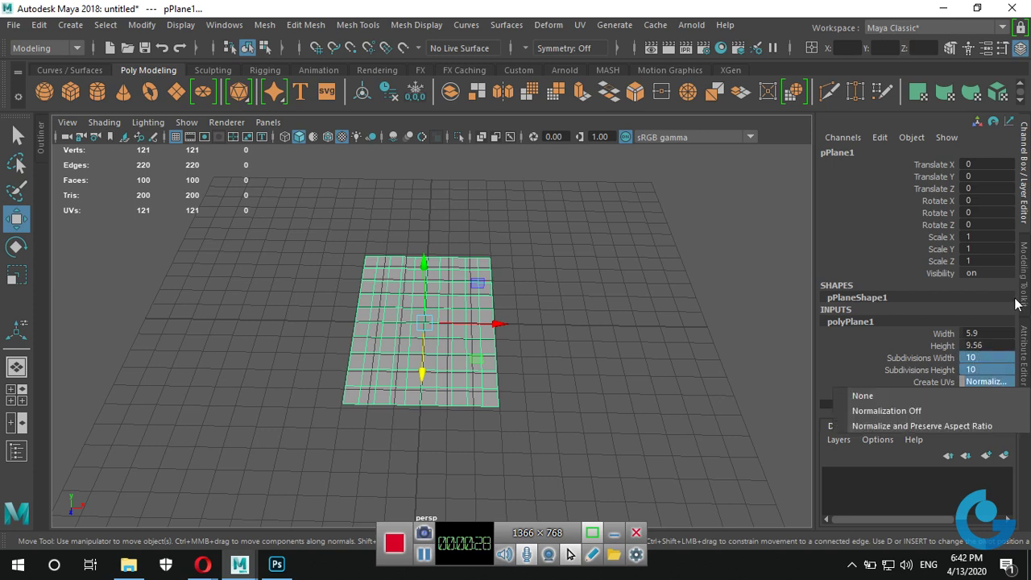
pyautogui.click(982, 351)
pyautogui.click(985, 369)
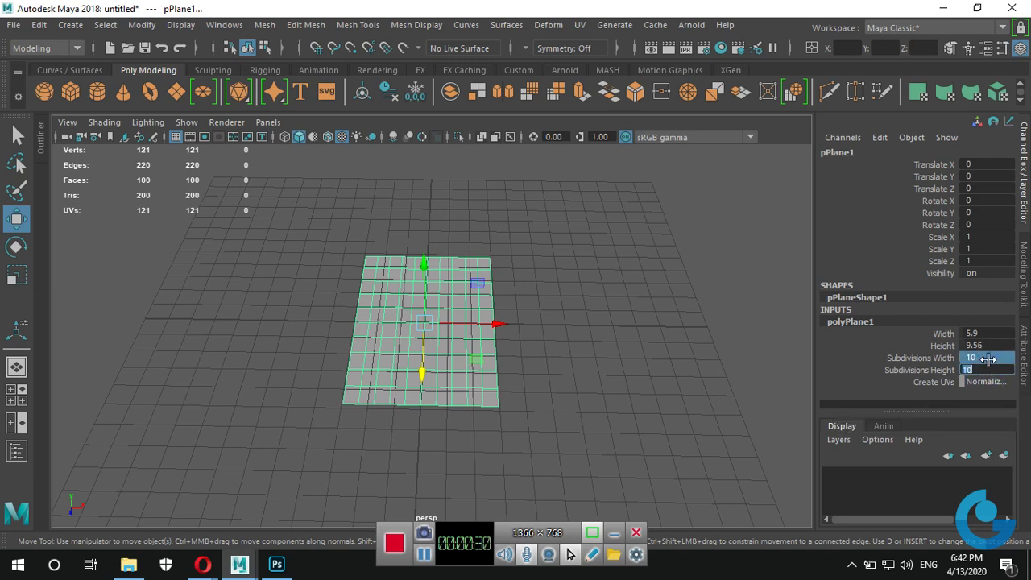
pyautogui.write('1')
pyautogui.press('Return')
pyautogui.moveTo(521, 335)
pyautogui.keyDown('alt'); pyautogui.mouseDown()
pyautogui.moveTo(589, 379)
pyautogui.moveTo(390, 255)
pyautogui.mouseUp(); pyautogui.keyUp('alt')
pyautogui.moveTo(480, 384)
pyautogui.keyDown('alt'); pyautogui.mouseDown()
pyautogui.moveTo(461, 405)
pyautogui.moveTo(537, 354)
pyautogui.mouseUp(); pyautogui.keyUp('alt')
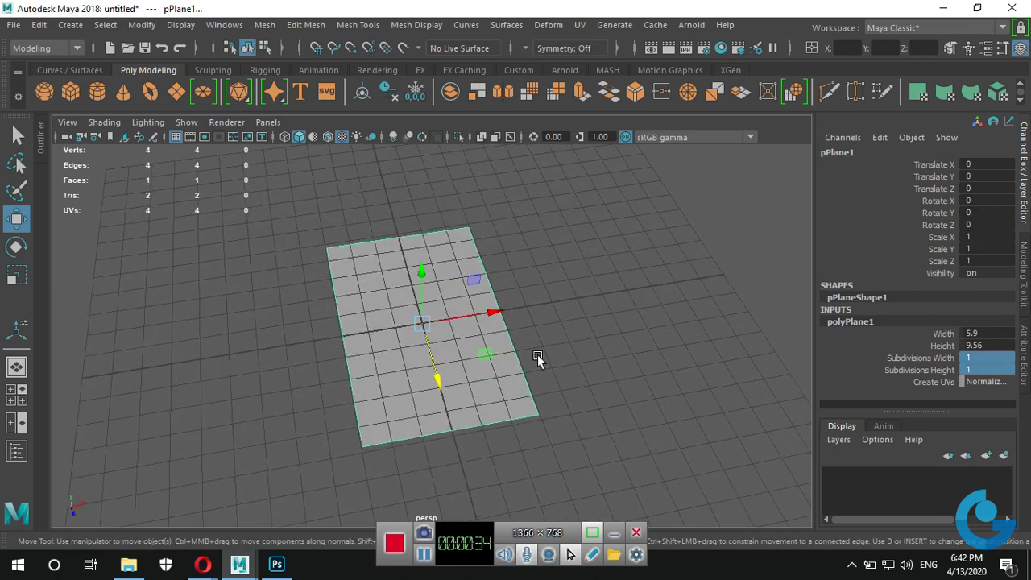
# Assign a new Lambert material whose Color uses a file texture loading Water Bottle.png.
pyautogui.click(375, 70)
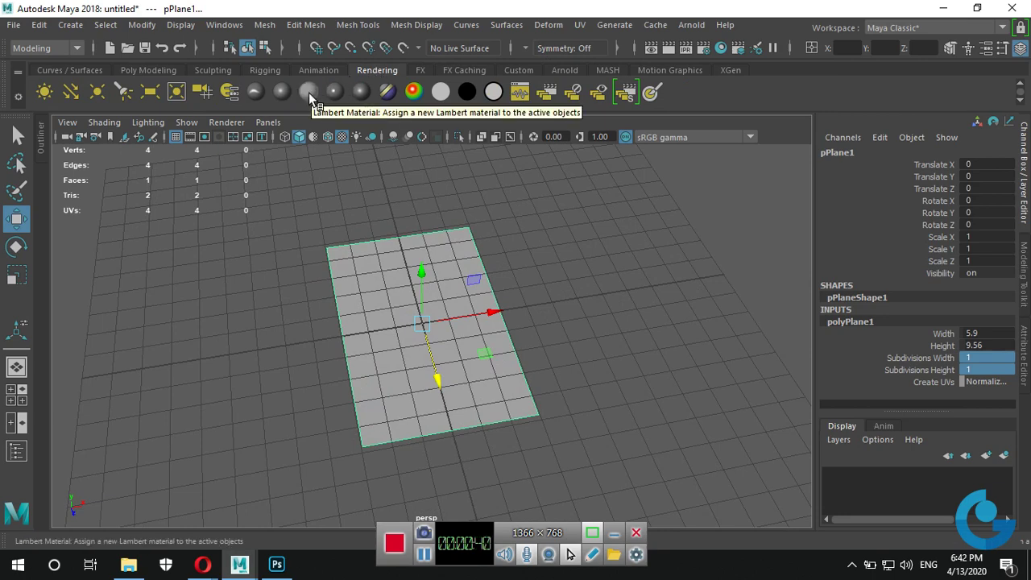
pyautogui.click(1024, 372)
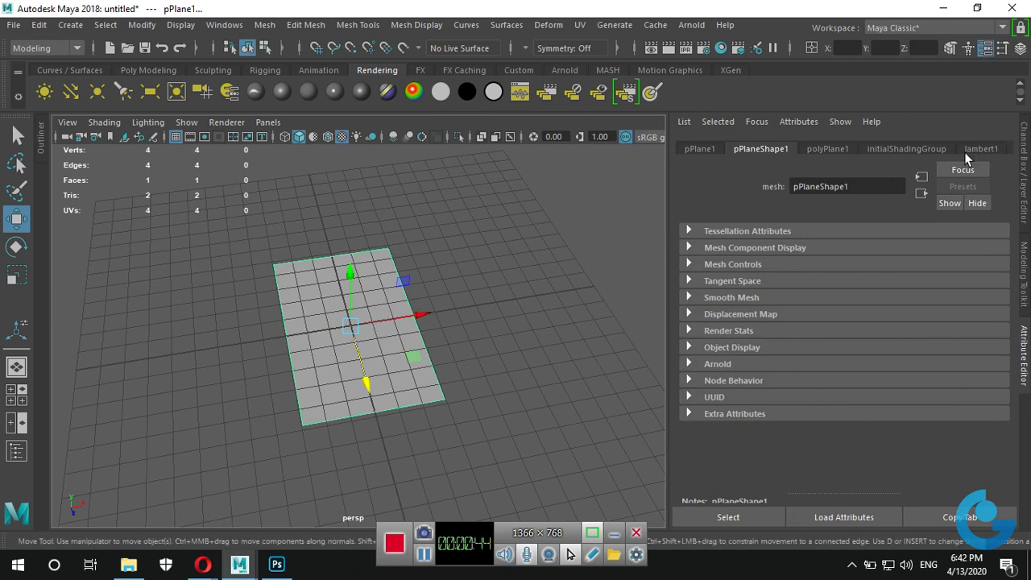
pyautogui.click(309, 91)
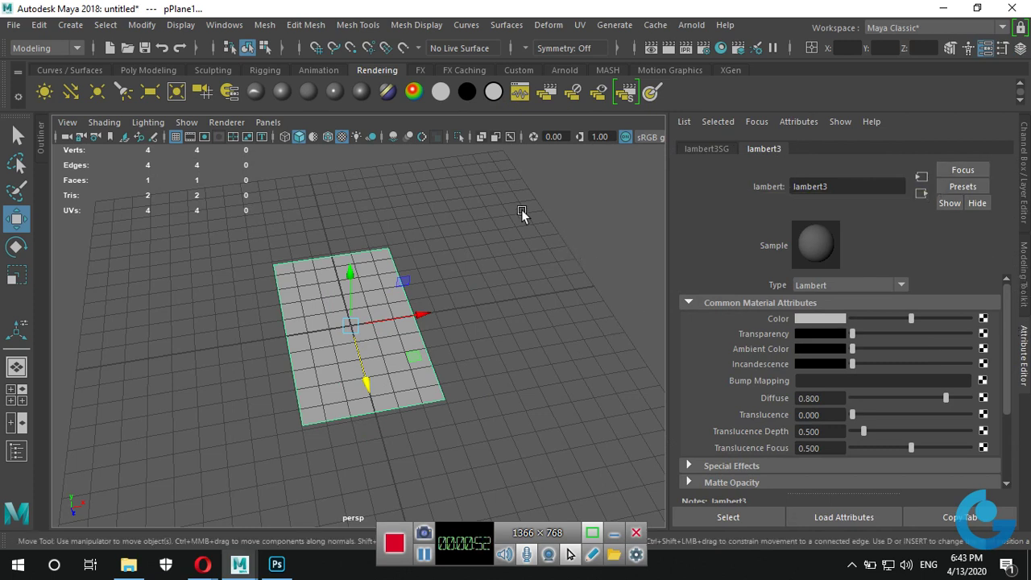
pyautogui.click(981, 319)
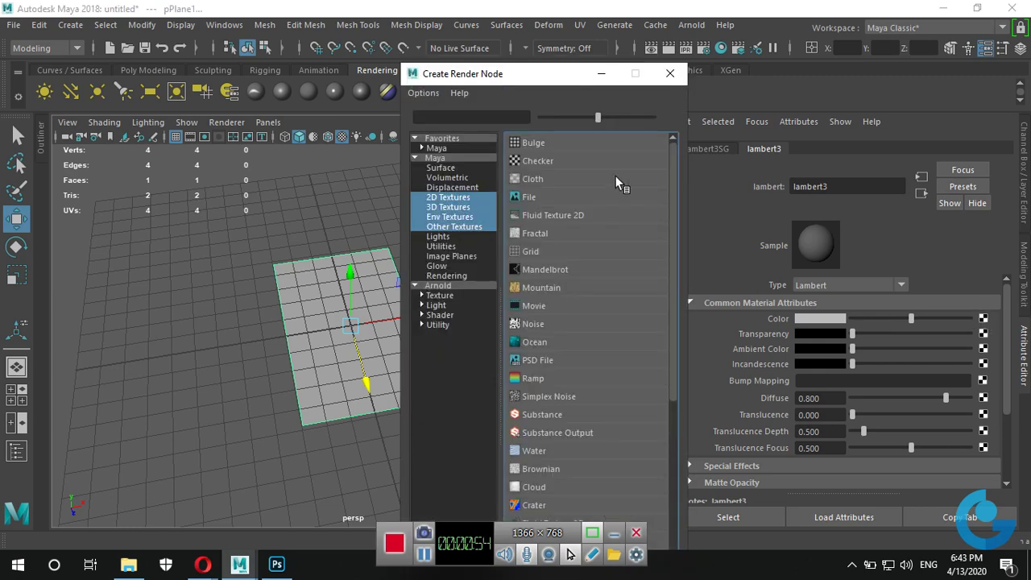
pyautogui.click(531, 198)
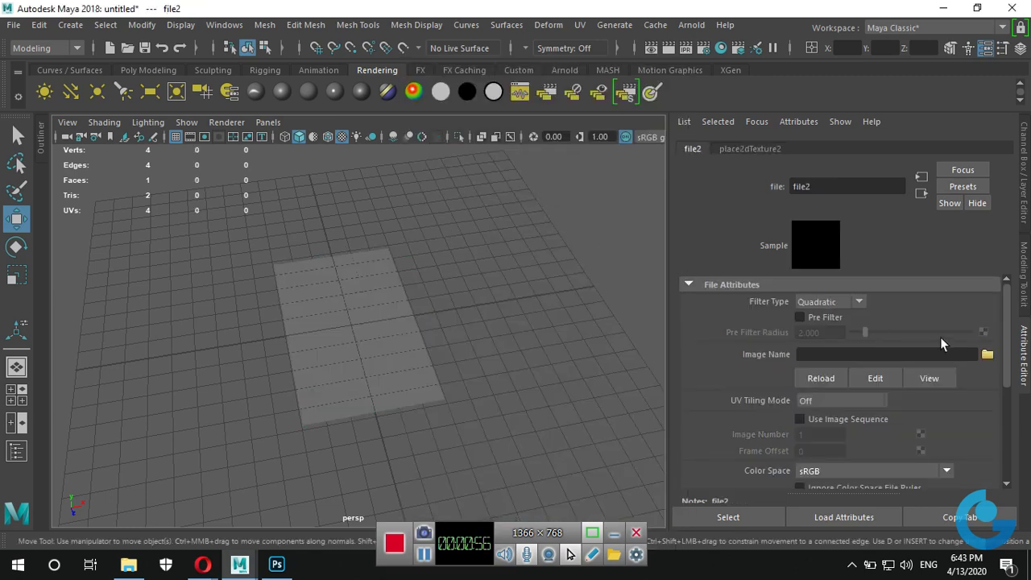
pyautogui.click(984, 355)
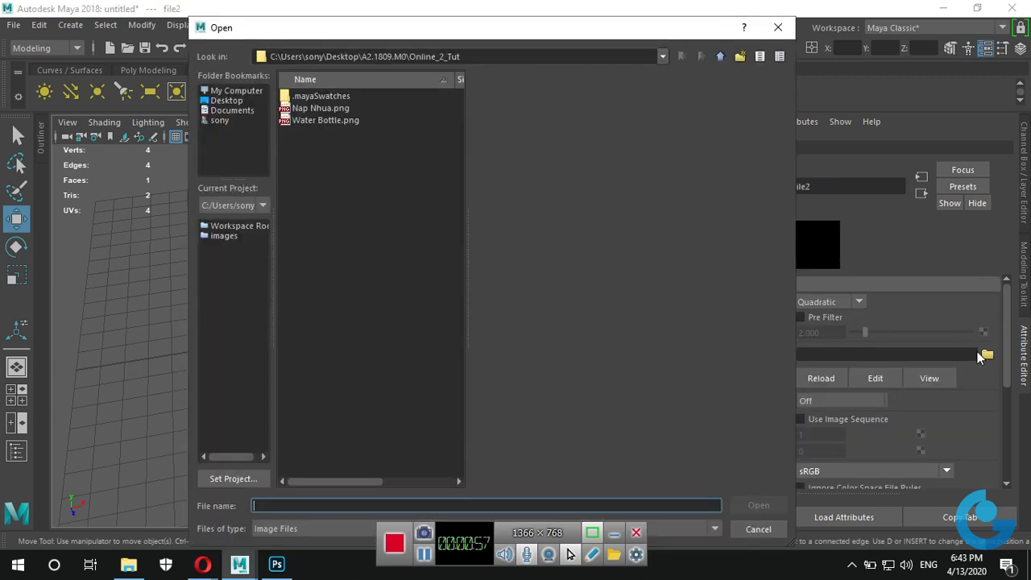
pyautogui.click(332, 120)
pyautogui.click(756, 505)
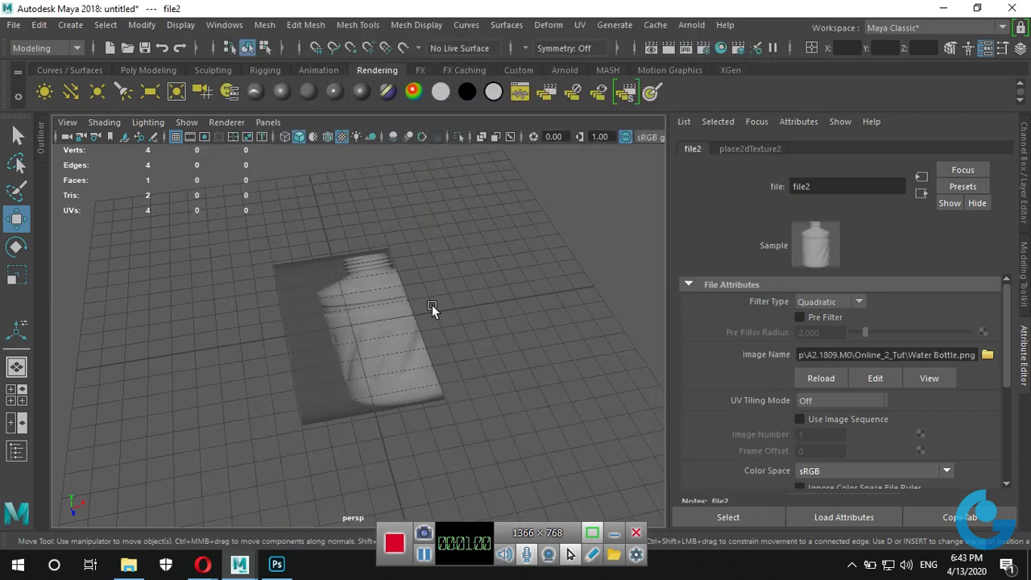
pyautogui.click(366, 309)
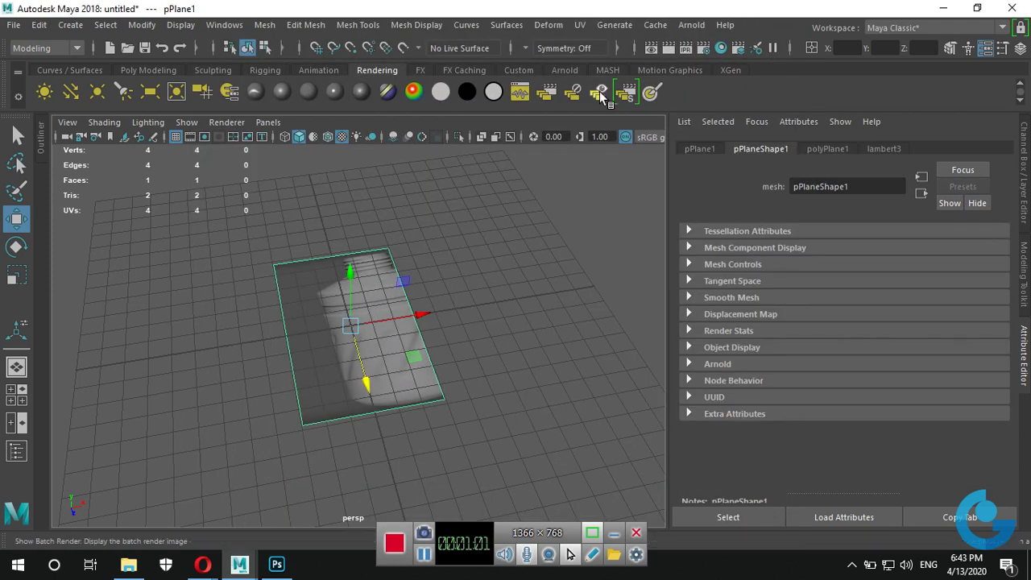
# Apply a planar UV projection to the plane, then reselect it in Object Mode.
pyautogui.click(578, 27)
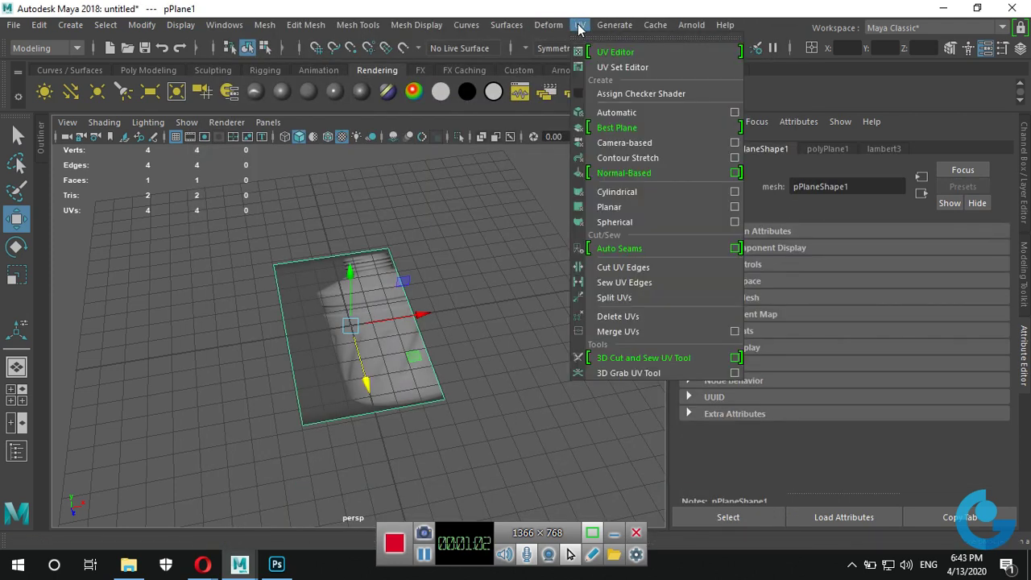
pyautogui.click(735, 207)
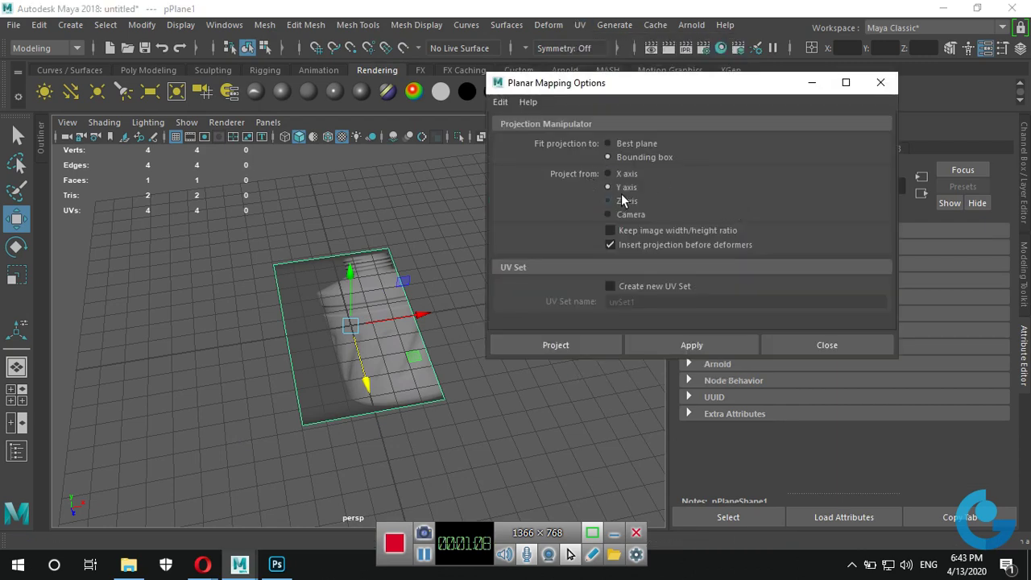
pyautogui.click(595, 338)
pyautogui.click(539, 352)
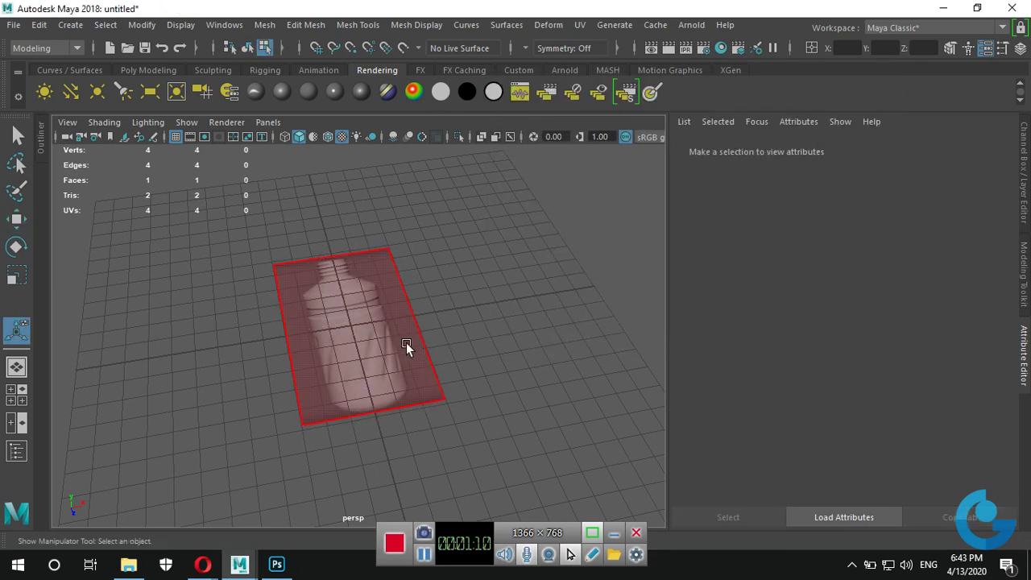
pyautogui.moveTo(374, 344); pyautogui.dragTo(445, 122, button='right')
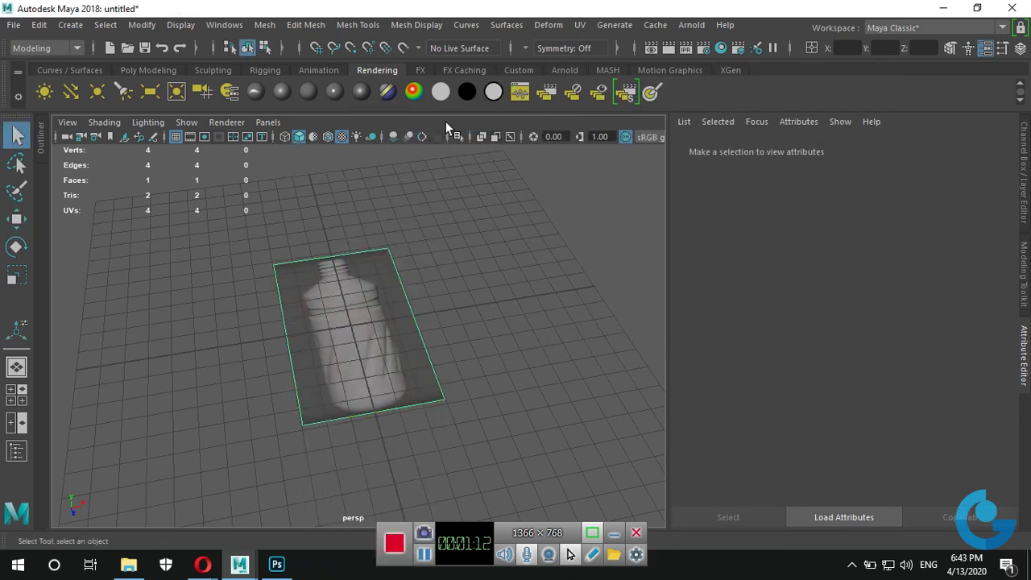
pyautogui.keyDown('alt'); pyautogui.moveTo(455, 353); pyautogui.dragTo(371, 370); pyautogui.keyUp('alt')
pyautogui.click(385, 357)
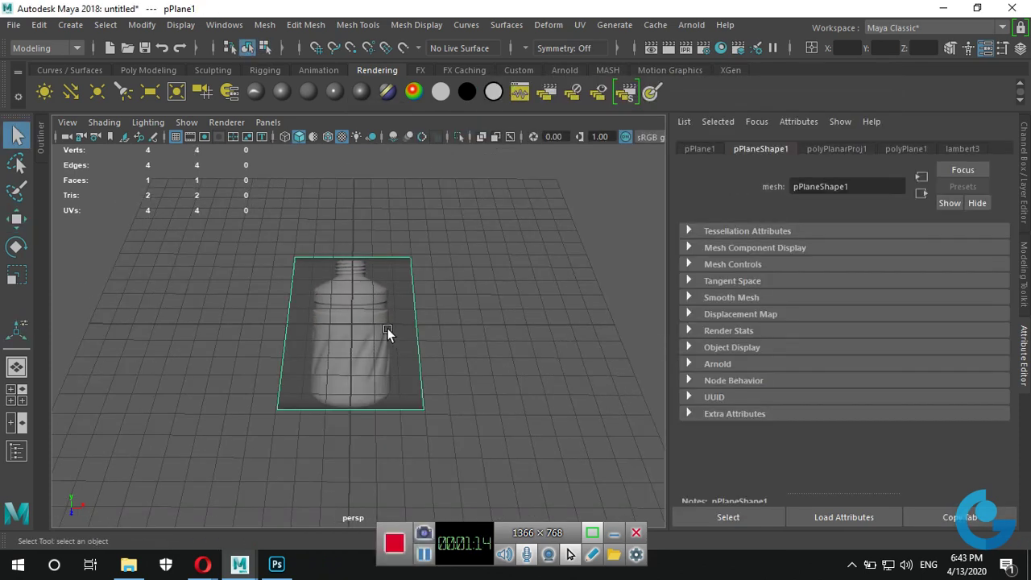
# Rotate the plane 90° on X so it stands upright.
pyautogui.press('e')
pyautogui.moveTo(364, 287); pyautogui.dragTo(349, 366)
pyautogui.click(1024, 173)
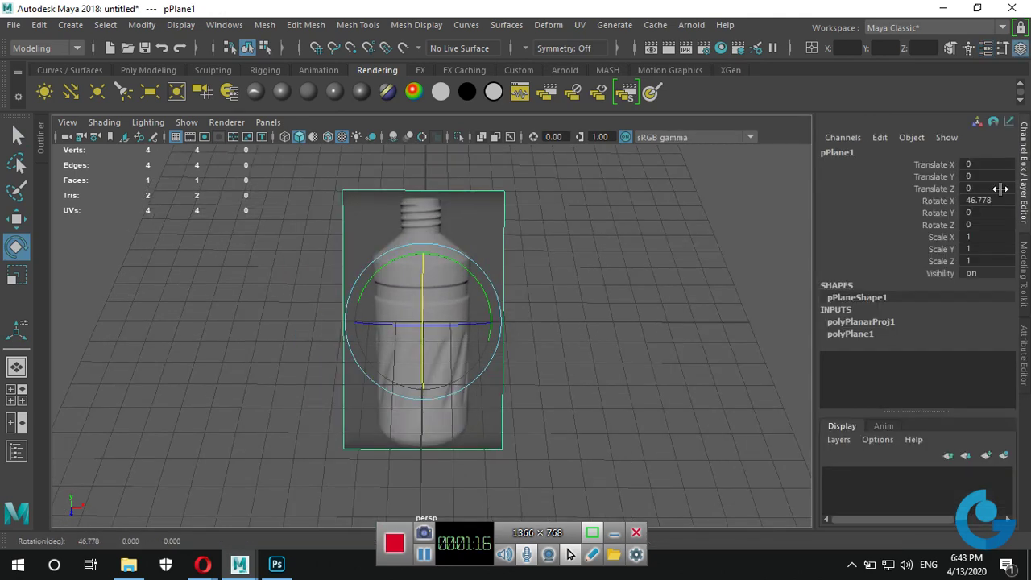
pyautogui.doubleClick(995, 201)
pyautogui.write('90')
pyautogui.press('Return')
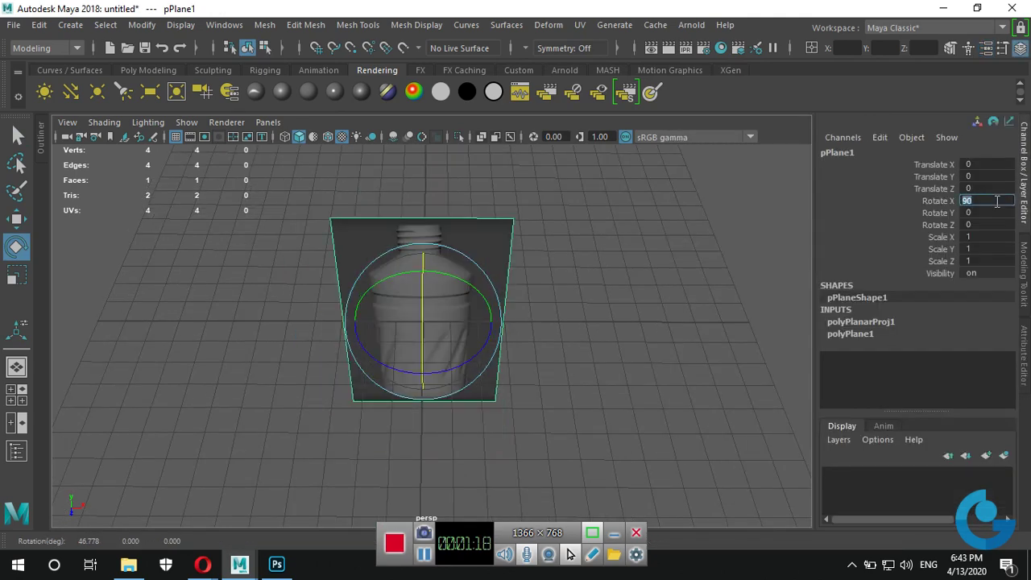
# Raise the plane to Translate Y 4.643 in the front view so it rests on the grid.
pyautogui.press('space')
pyautogui.press('space')
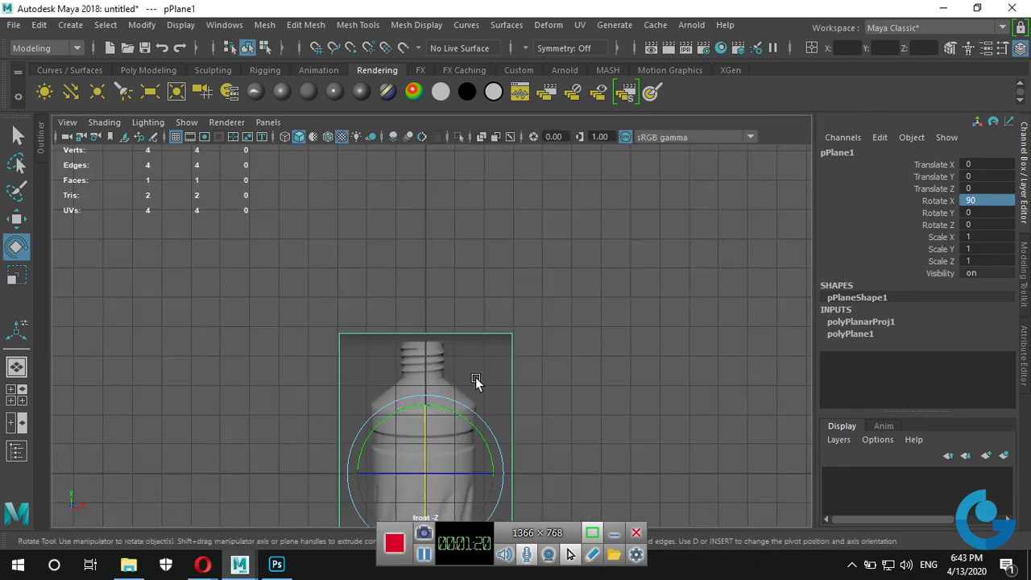
pyautogui.press('f')
pyautogui.press('w')
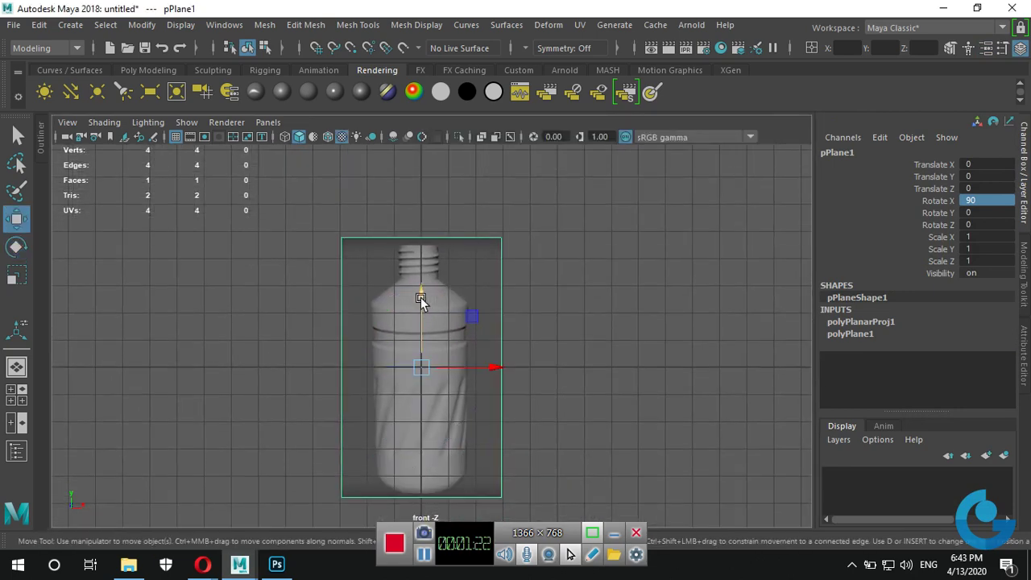
pyautogui.moveTo(420, 297); pyautogui.dragTo(419, 171)
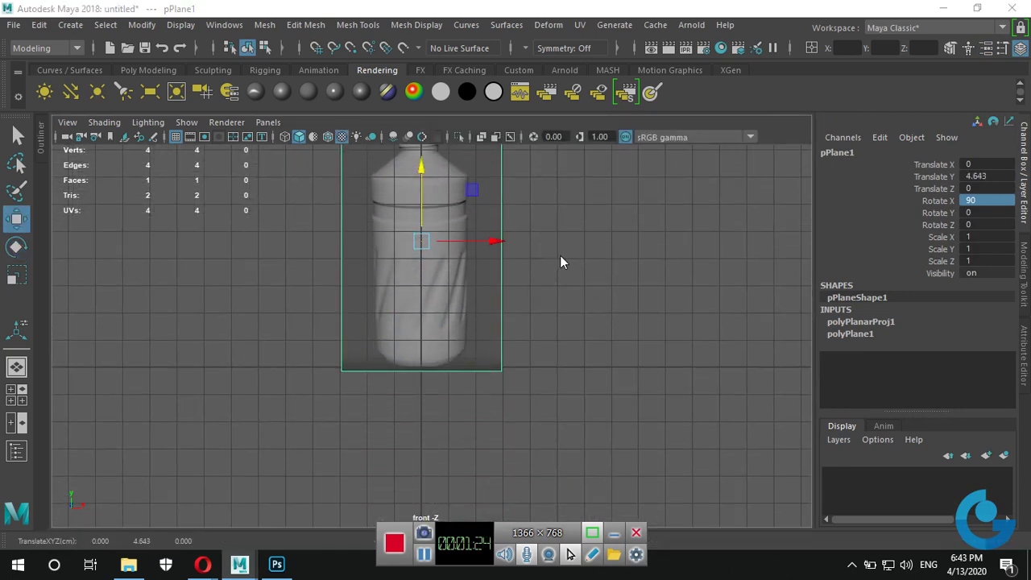
pyautogui.press('space')
pyautogui.press('space')
# Try pushing the plane back along Z, then undo that move.
pyautogui.moveTo(561, 287)
pyautogui.keyDown('alt'); pyautogui.mouseDown()
pyautogui.moveTo(531, 384)
pyautogui.moveTo(522, 352)
pyautogui.moveTo(435, 392)
pyautogui.mouseUp(); pyautogui.keyUp('alt')
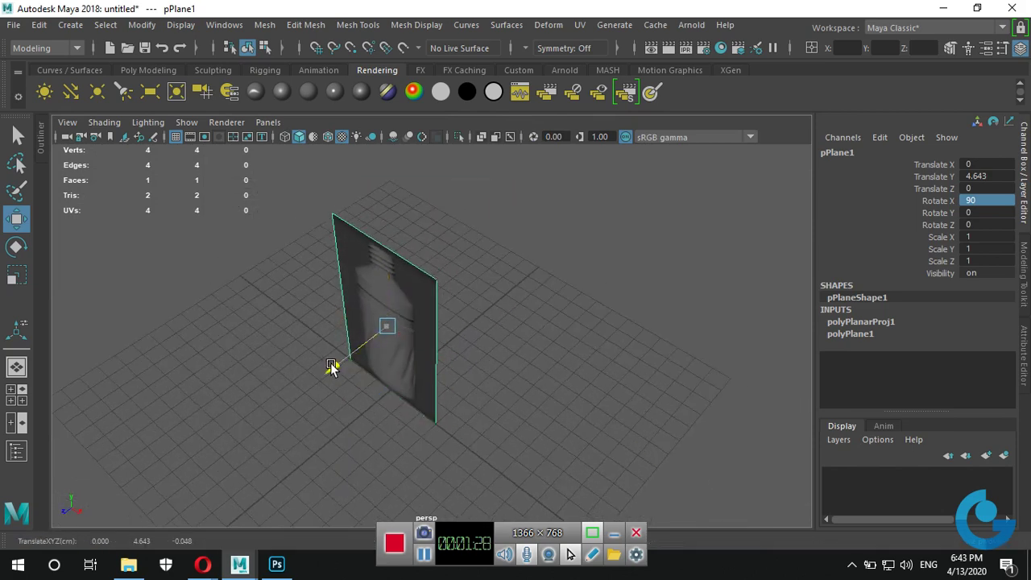
pyautogui.moveTo(331, 366); pyautogui.dragTo(396, 343)
pyautogui.moveTo(456, 375)
pyautogui.keyDown('alt'); pyautogui.mouseDown()
pyautogui.moveTo(527, 409)
pyautogui.moveTo(559, 393)
pyautogui.moveTo(446, 385)
pyautogui.mouseUp(); pyautogui.keyUp('alt')
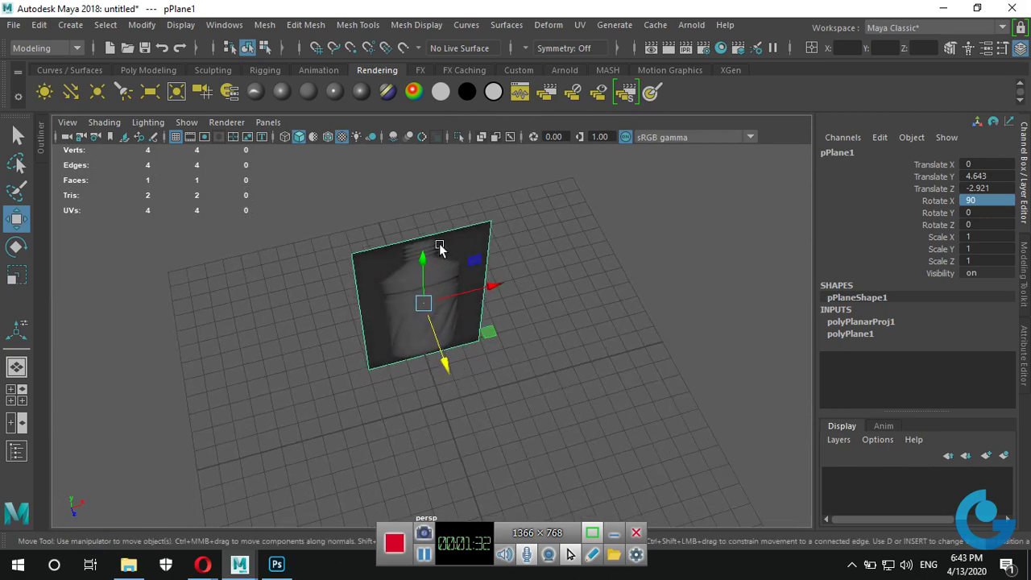
pyautogui.keyDown('alt'); pyautogui.moveTo(490, 356); pyautogui.dragTo(433, 382); pyautogui.keyUp('alt')
pyautogui.hotkey('ctrl', 'z')
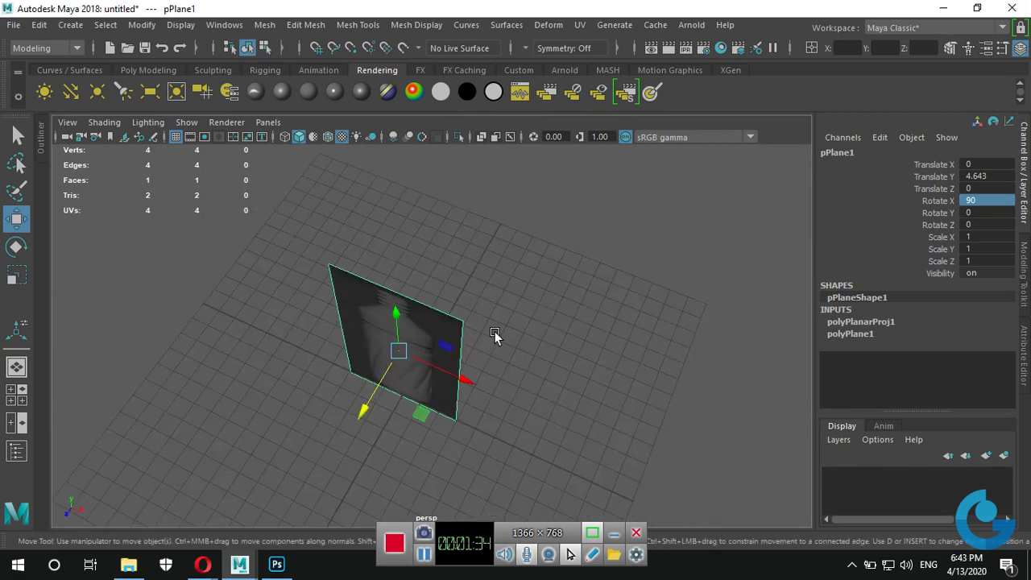
pyautogui.click(153, 70)
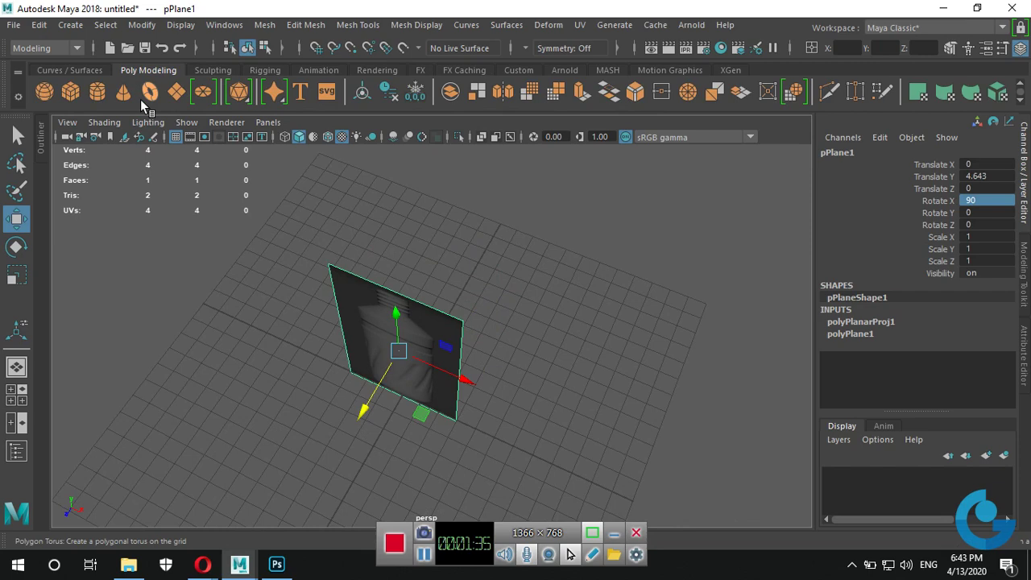
# Add a test cylinder and move the reference plane back to Translate Z -2.602.
pyautogui.click(96, 91)
pyautogui.scroll(3, 467, 430)
pyautogui.scroll(3, 509, 401)
pyautogui.moveTo(509, 400)
pyautogui.keyDown('alt'); pyautogui.mouseDown()
pyautogui.moveTo(352, 394)
pyautogui.moveTo(553, 440)
pyautogui.moveTo(488, 407)
pyautogui.mouseUp(); pyautogui.keyUp('alt')
pyautogui.click(491, 346)
pyautogui.moveTo(492, 346)
pyautogui.keyDown('alt'); pyautogui.mouseDown()
pyautogui.moveTo(528, 325)
pyautogui.moveTo(351, 389)
pyautogui.moveTo(471, 446)
pyautogui.moveTo(504, 476)
pyautogui.moveTo(494, 425)
pyautogui.mouseUp(); pyautogui.keyUp('alt')
pyautogui.moveTo(430, 381)
pyautogui.mouseDown()
pyautogui.moveTo(479, 434)
pyautogui.moveTo(563, 475)
pyautogui.moveTo(683, 421)
pyautogui.mouseUp()
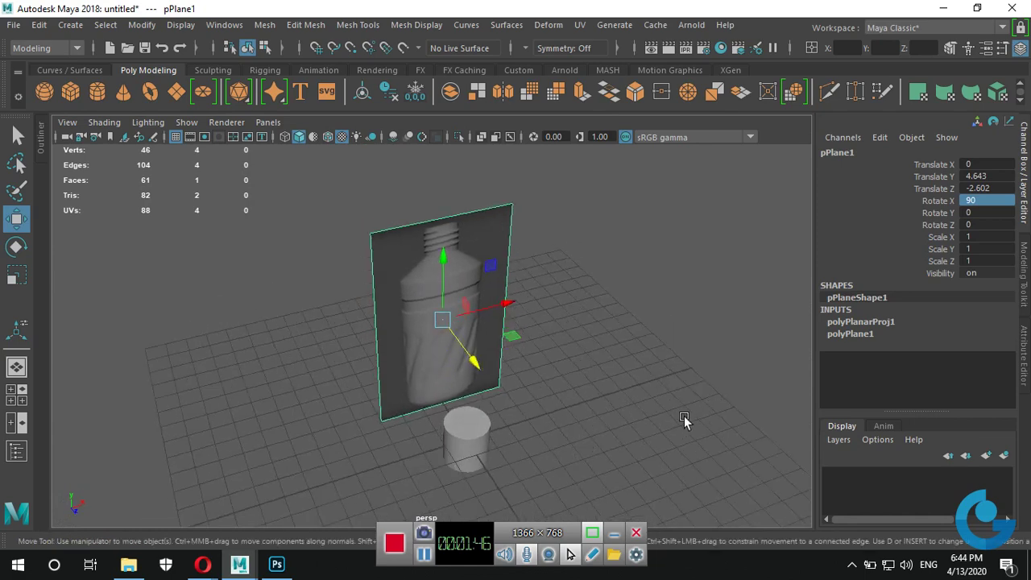
# Put the plane on new layer1 set to Reference display, then delete the test cylinder.
pyautogui.click(1004, 456)
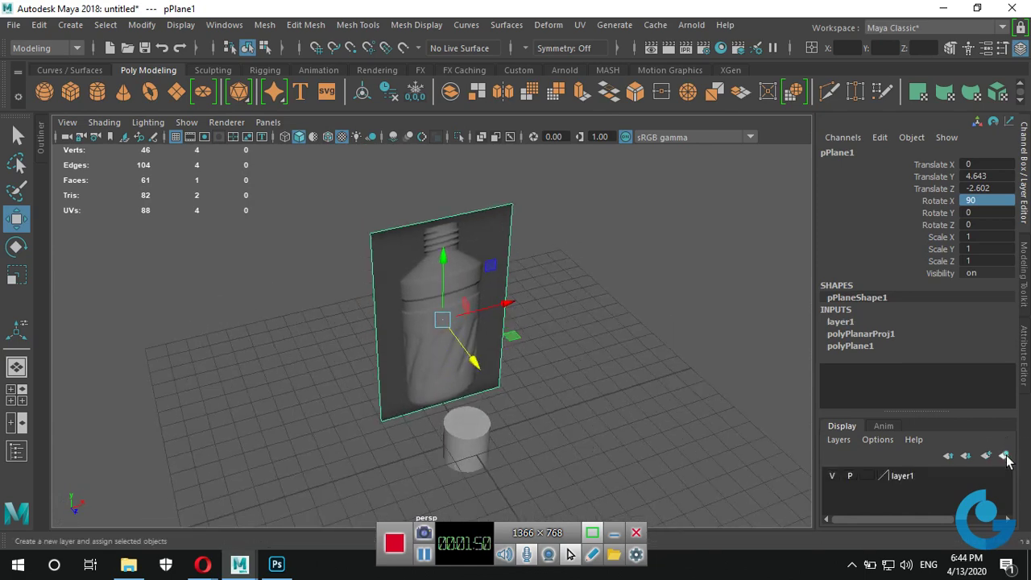
pyautogui.click(868, 476)
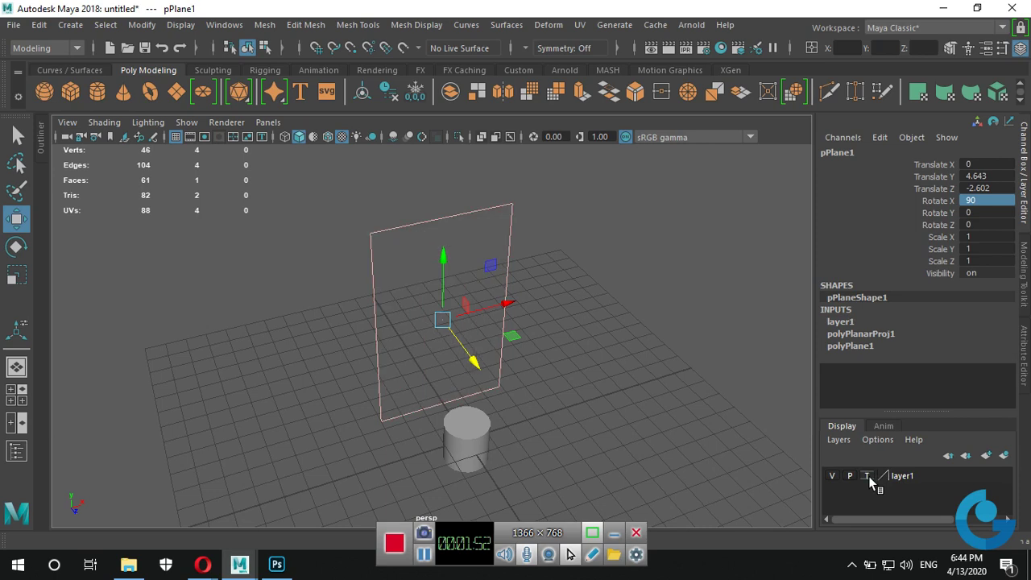
pyautogui.click(868, 476)
pyautogui.click(508, 251)
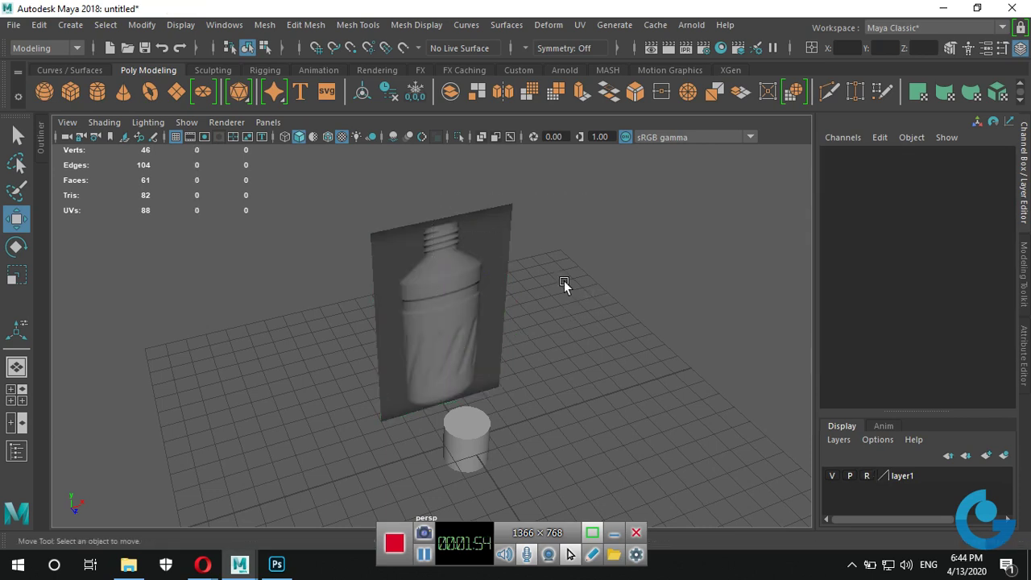
pyautogui.moveTo(451, 231); pyautogui.dragTo(455, 235)
pyautogui.moveTo(386, 172); pyautogui.dragTo(628, 355)
pyautogui.click(868, 476)
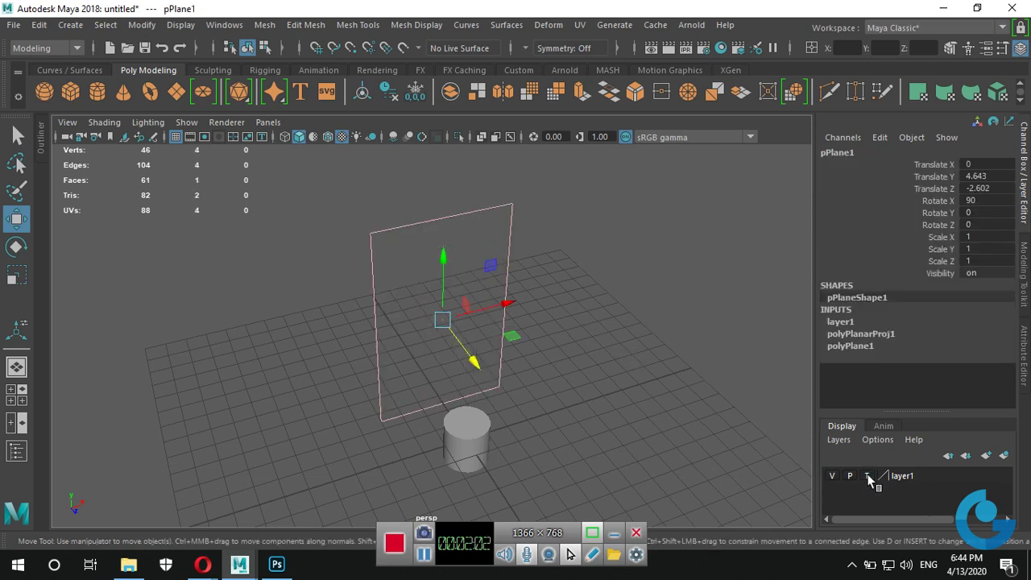
pyautogui.click(866, 476)
pyautogui.click(627, 347)
pyautogui.click(467, 412)
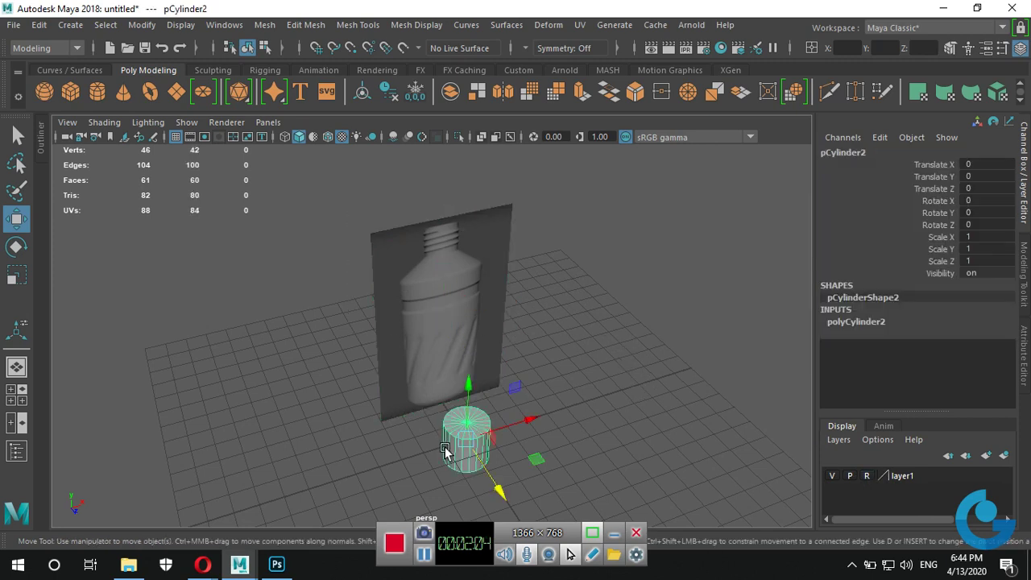
pyautogui.press('Delete')
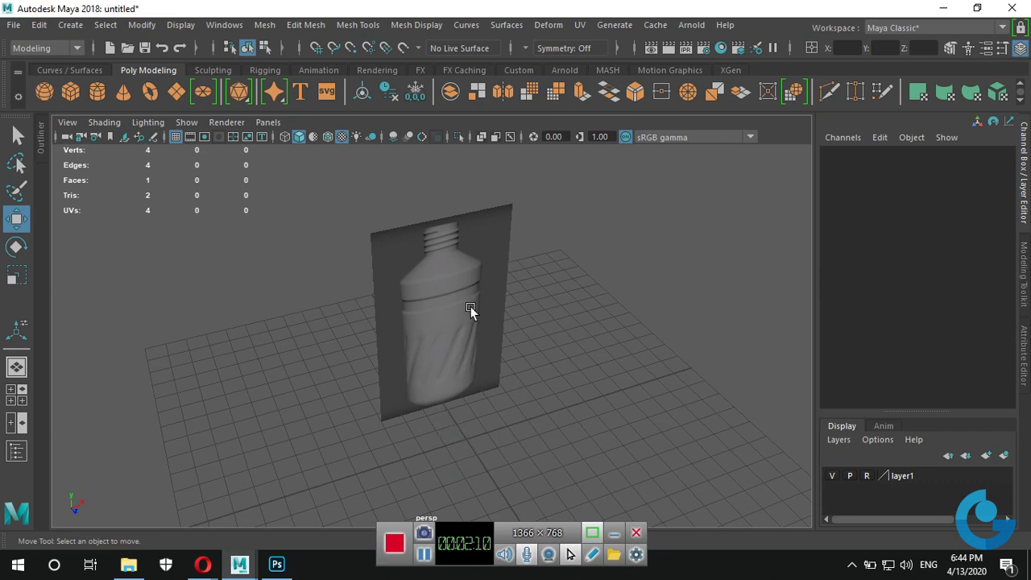
# Zoom the maximized front view in on the bottle's threaded neck and open the Create menu.
pyautogui.press('space')
pyautogui.press('space')
pyautogui.keyDown('alt'); pyautogui.moveTo(390, 255); pyautogui.dragTo(495, 384, button='right'); pyautogui.keyUp('alt')
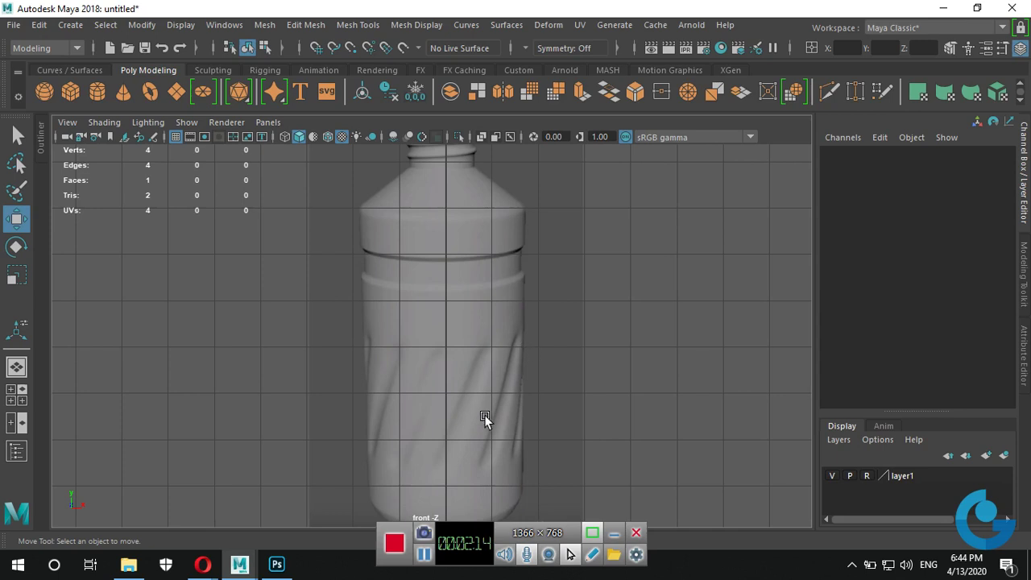
pyautogui.moveTo(539, 336)
pyautogui.keyDown('alt'); pyautogui.mouseDown(button='middle')
pyautogui.moveTo(501, 268)
pyautogui.moveTo(481, 353)
pyautogui.mouseUp(button='middle'); pyautogui.keyUp('alt')
pyautogui.scroll(2, 501, 312)
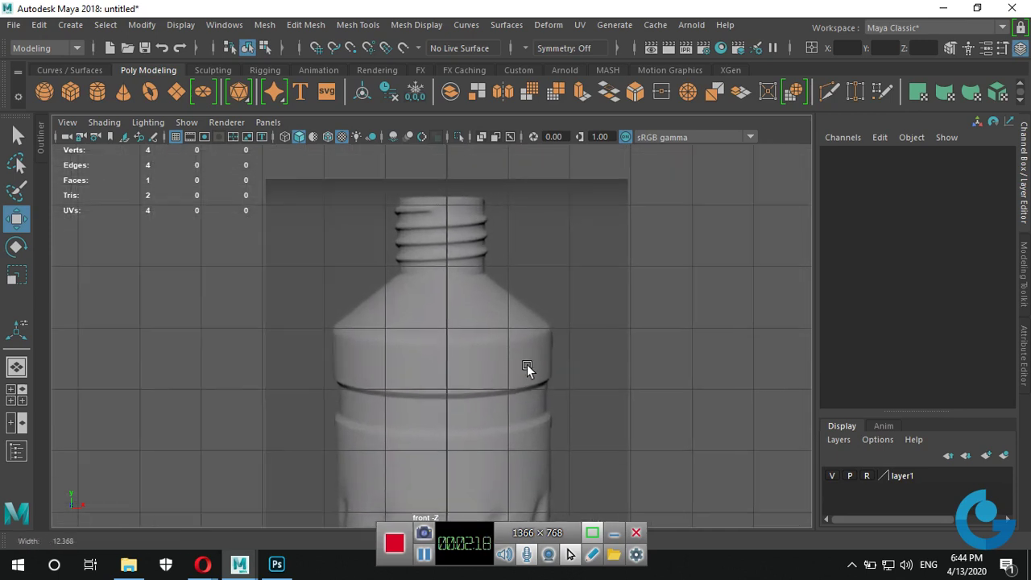
pyautogui.keyDown('alt'); pyautogui.moveTo(527, 364); pyautogui.dragTo(567, 362, button='right'); pyautogui.keyUp('alt')
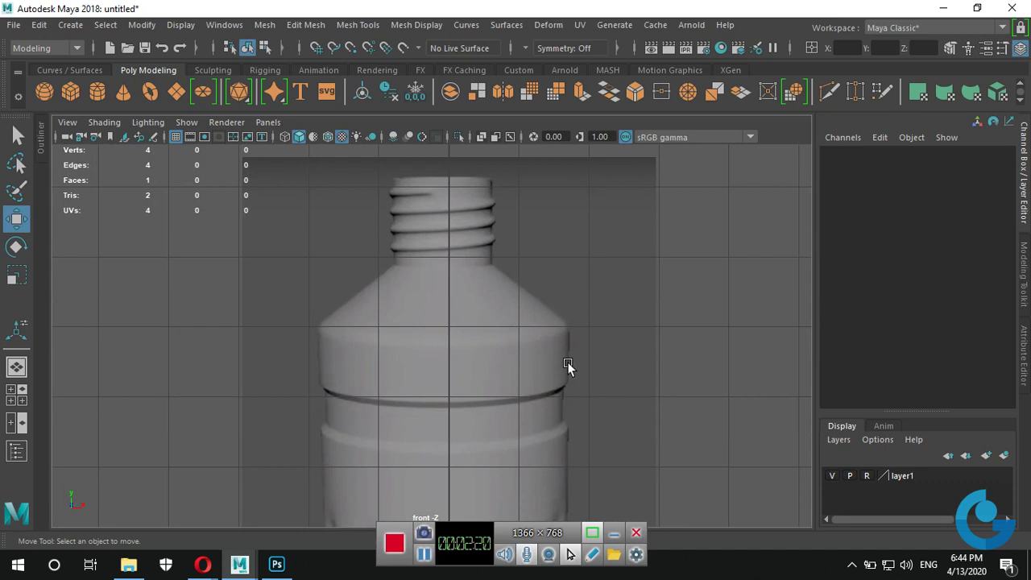
pyautogui.moveTo(485, 214)
pyautogui.keyDown('alt'); pyautogui.mouseDown(button='right')
pyautogui.moveTo(573, 230)
pyautogui.moveTo(542, 338)
pyautogui.mouseUp(button='right'); pyautogui.keyUp('alt')
pyautogui.keyDown('alt'); pyautogui.moveTo(542, 338); pyautogui.dragTo(527, 360, button='middle'); pyautogui.keyUp('alt')
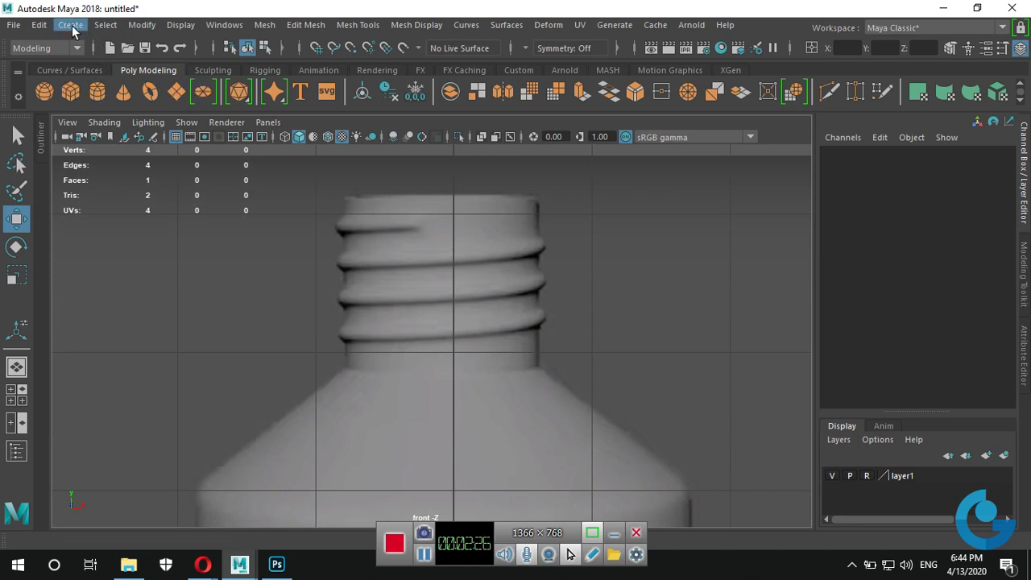
pyautogui.click(72, 26)
pyautogui.moveTo(115, 78)
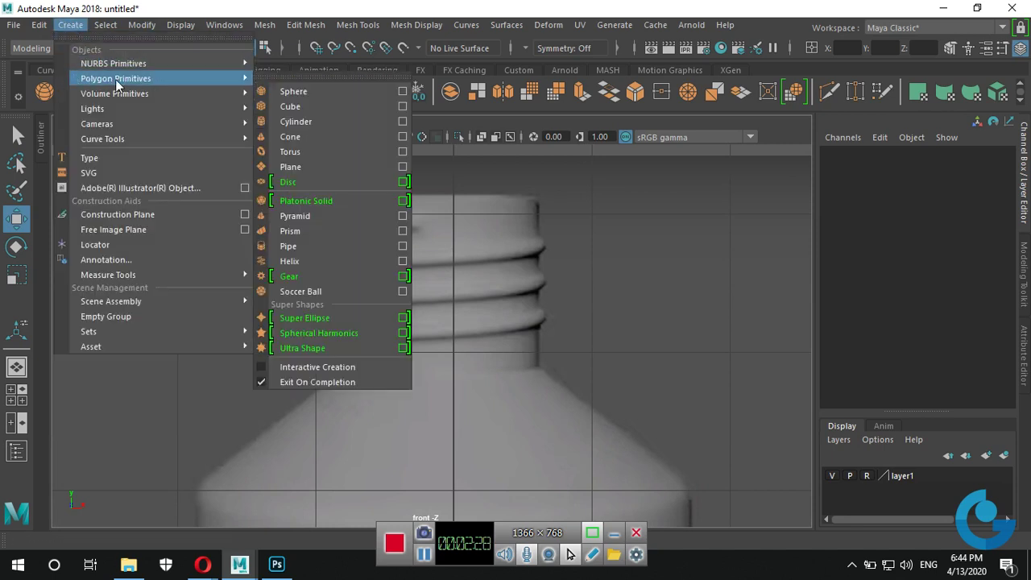
# Create a polygon helix, raise it to Translate Y 8.438 and frame it.
pyautogui.click(304, 267)
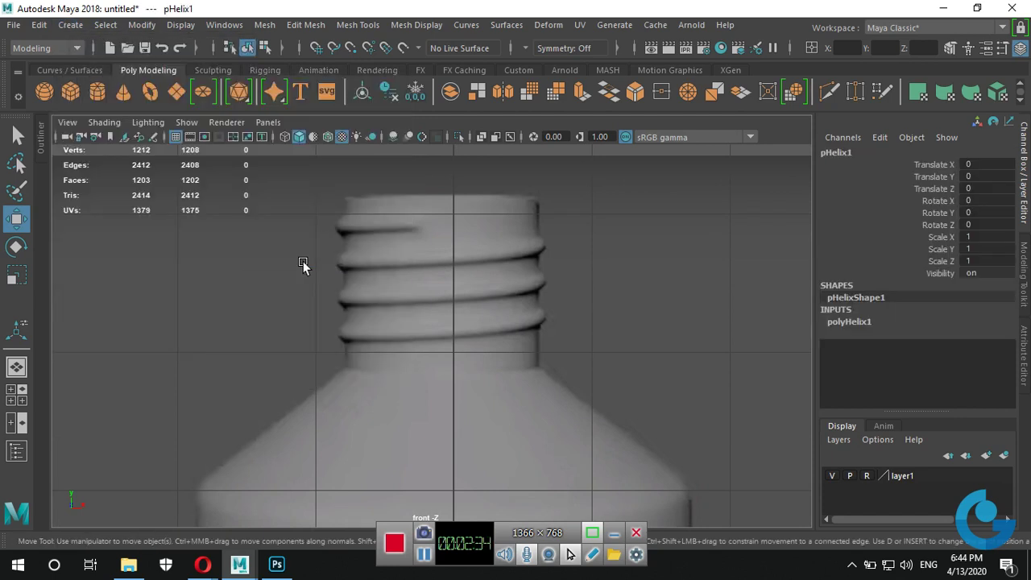
pyautogui.scroll(-5, 502, 269)
pyautogui.scroll(-3, 525, 455)
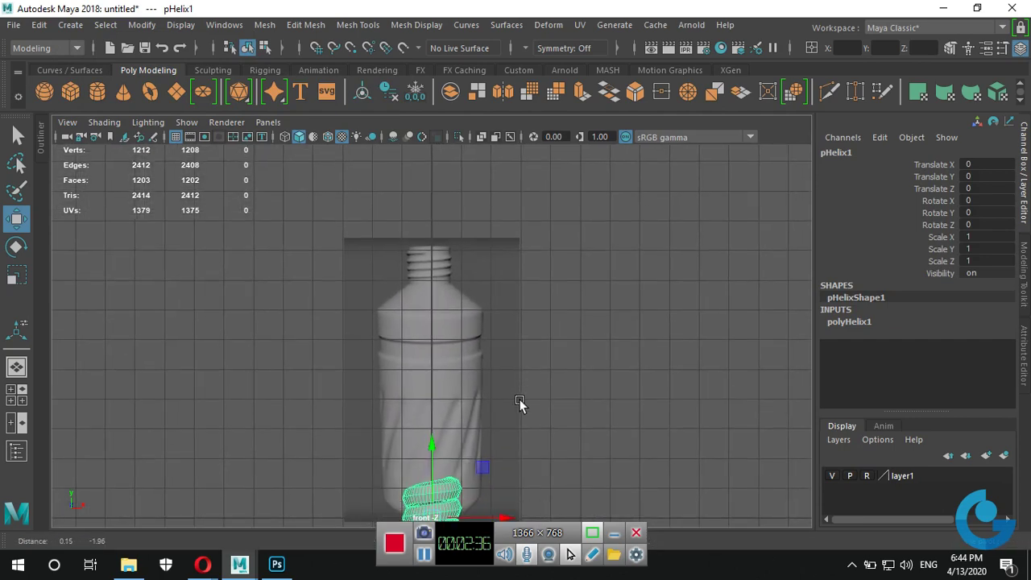
pyautogui.moveTo(435, 443); pyautogui.dragTo(445, 194)
pyautogui.scroll(3, 782, 368)
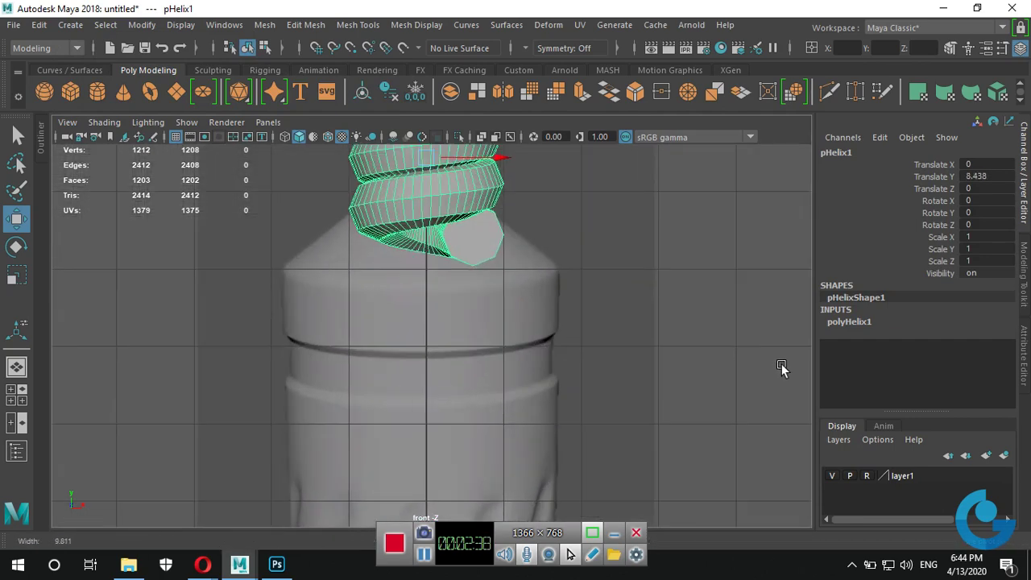
pyautogui.scroll(1, 471, 359)
pyautogui.press('f')
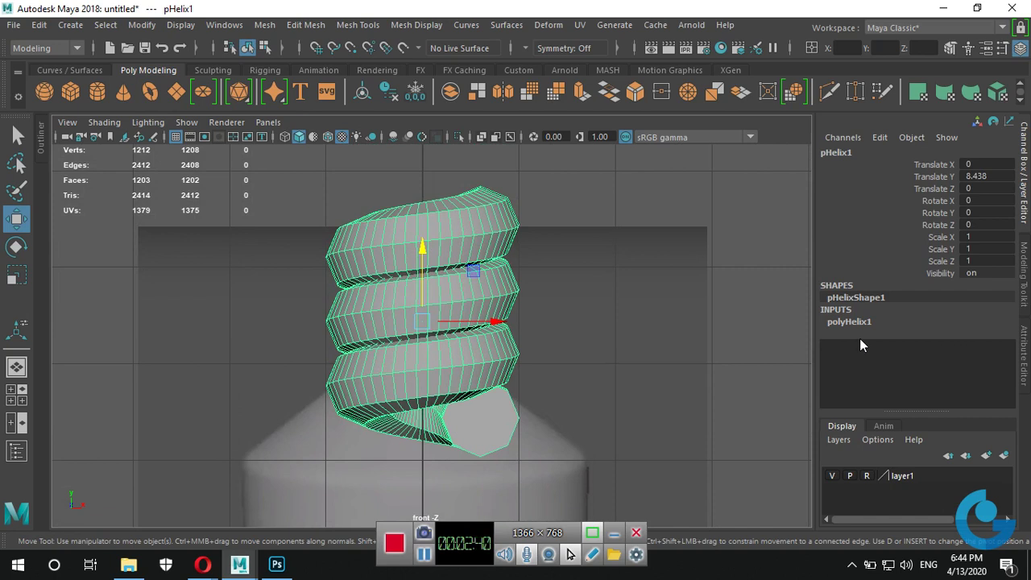
pyautogui.click(852, 322)
# Give the helix 30 coil subdivisions and a radius of 0.1.
pyautogui.doubleClick(984, 393)
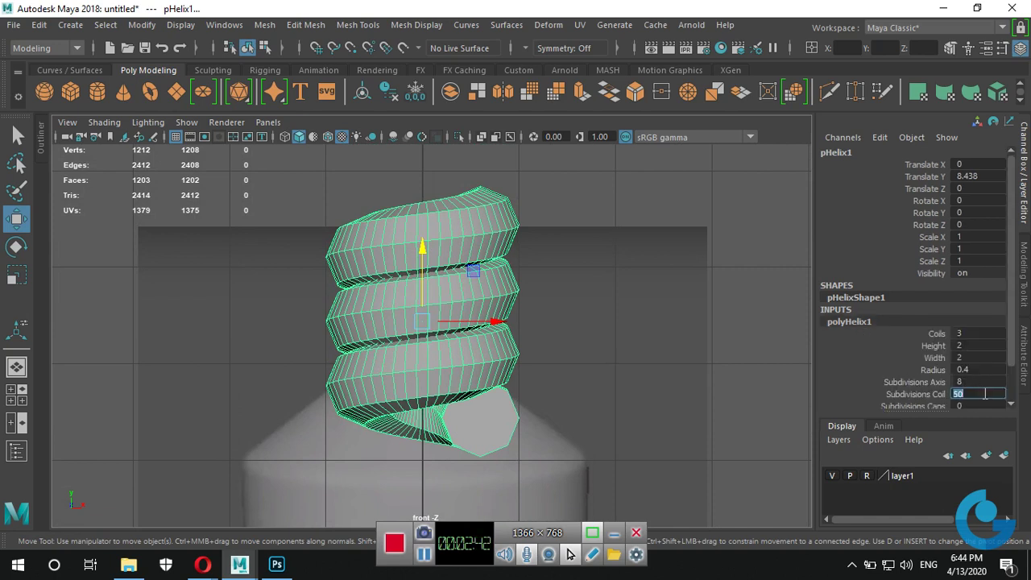
pyautogui.write('3')
pyautogui.press('Return')
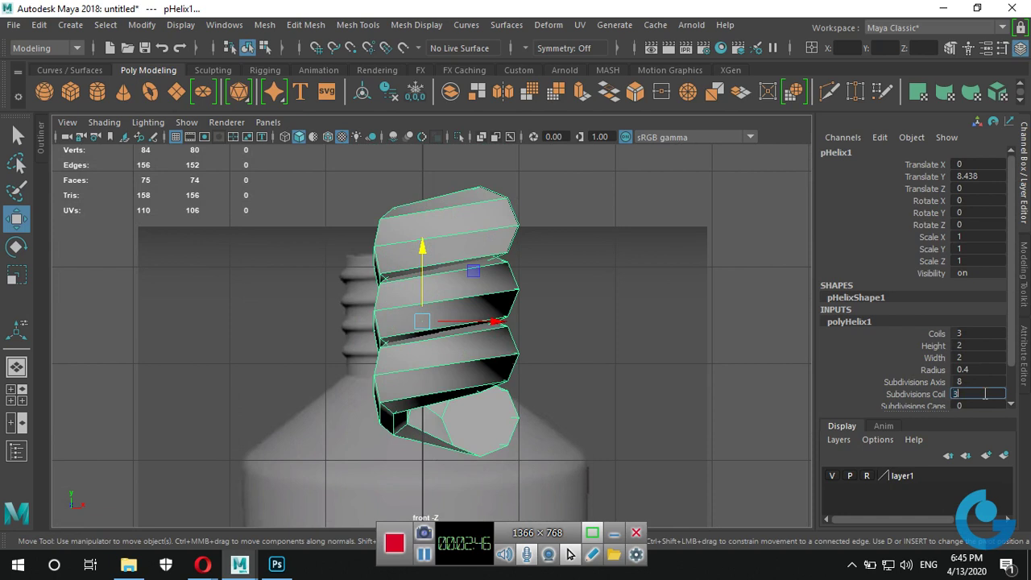
pyautogui.write('0')
pyautogui.press('Return')
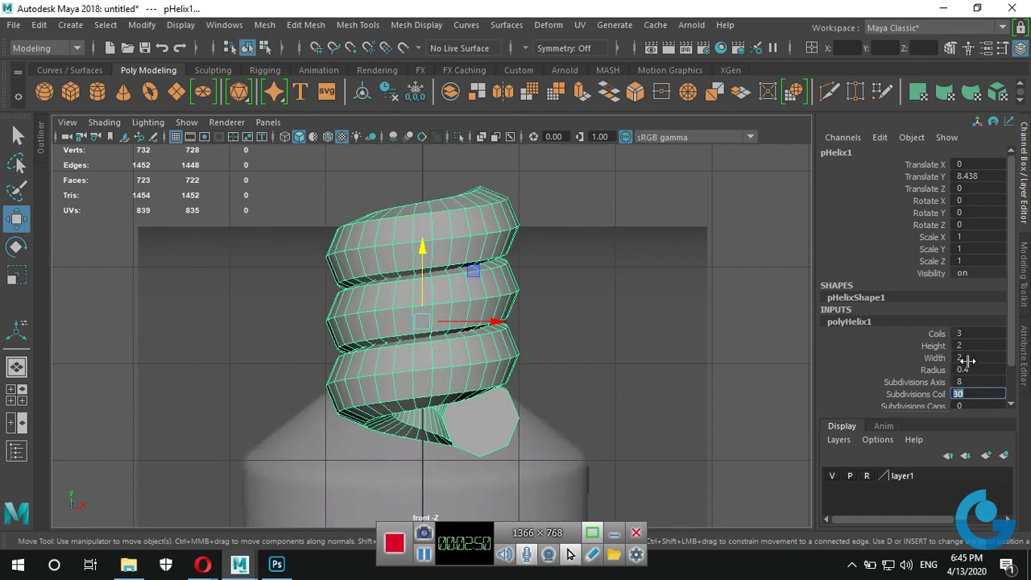
pyautogui.click(983, 371)
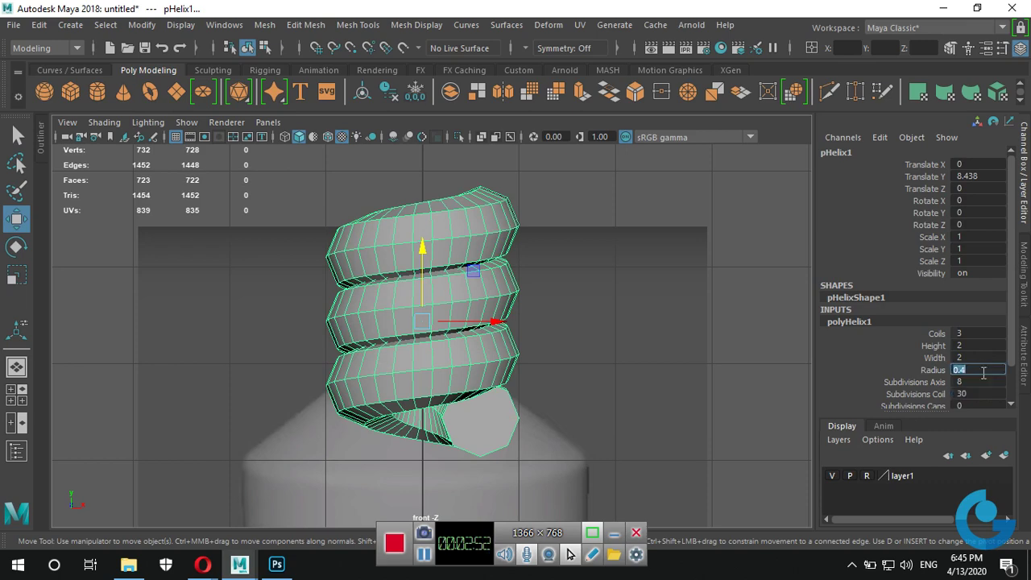
pyautogui.write('1')
pyautogui.write('0.1')
pyautogui.press('Return')
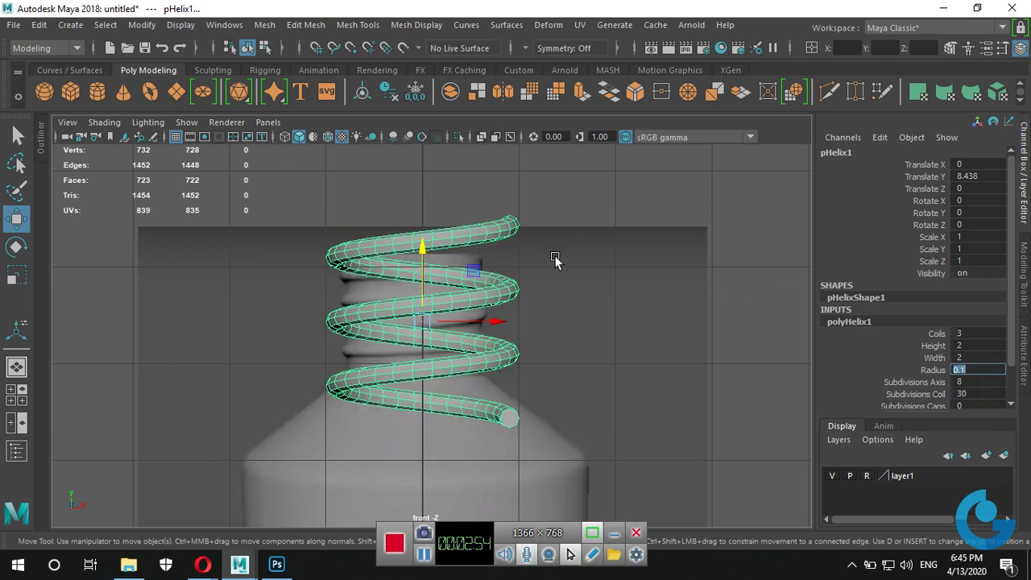
# Shorten the helix Height by dragging it down to about 0.72.
pyautogui.scroll(2, 515, 357)
pyautogui.scroll(3, 483, 346)
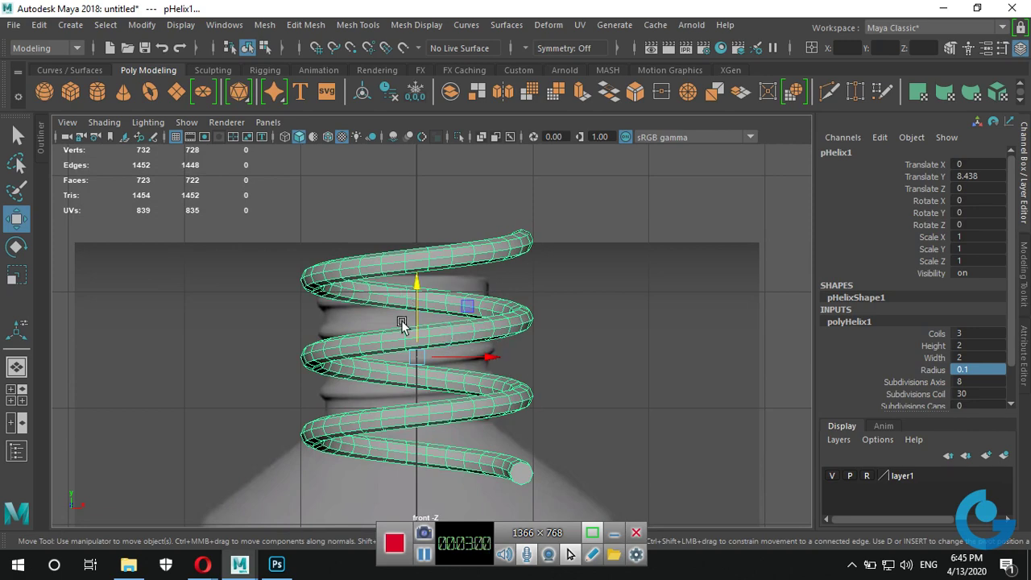
pyautogui.scroll(-1, 552, 370)
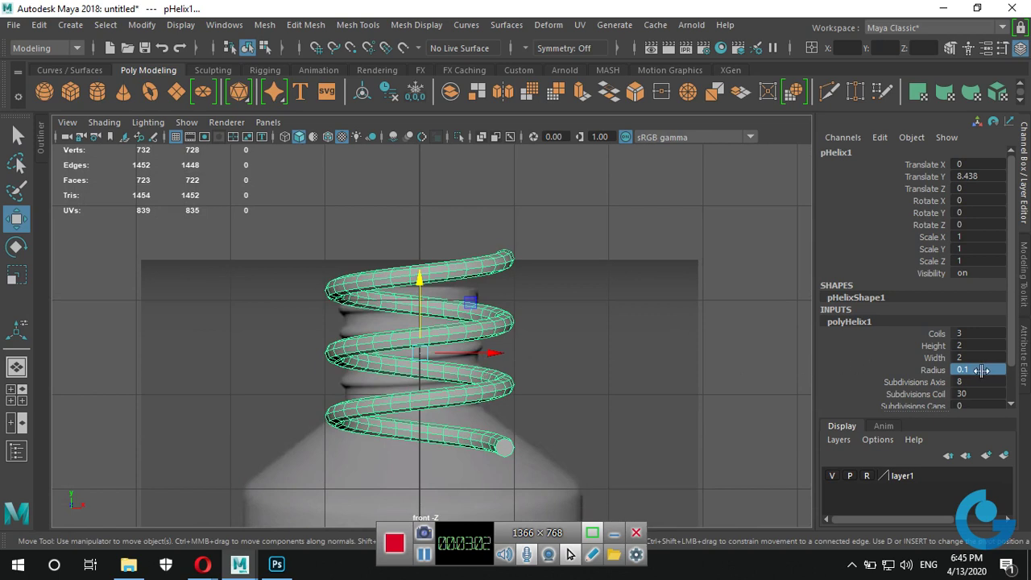
pyautogui.click(938, 348)
pyautogui.moveTo(624, 349)
pyautogui.mouseDown(button='middle')
pyautogui.moveTo(478, 375)
pyautogui.moveTo(547, 359)
pyautogui.moveTo(538, 359)
pyautogui.mouseUp(button='middle')
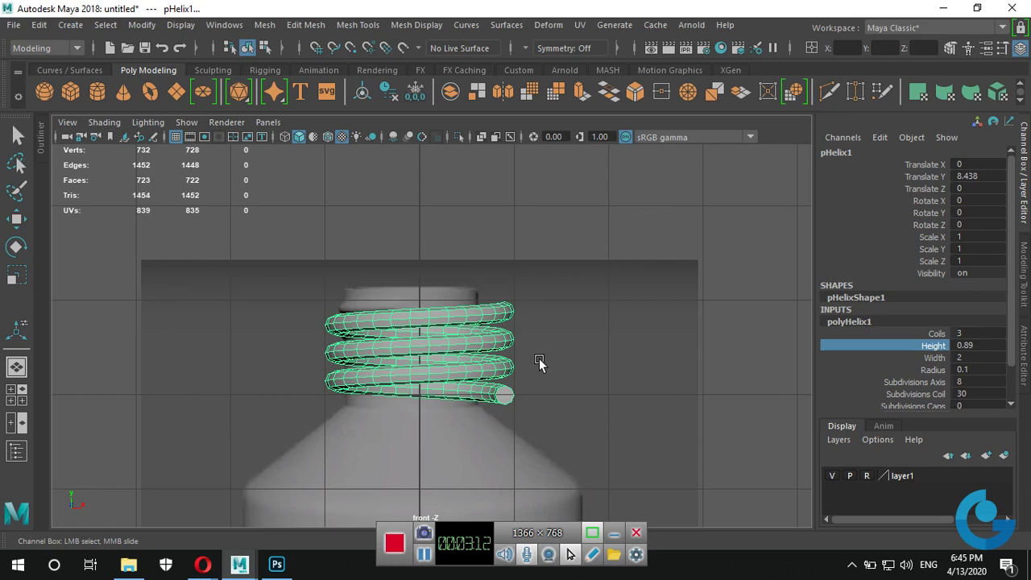
pyautogui.moveTo(605, 362)
pyautogui.mouseDown(button='middle')
pyautogui.moveTo(589, 352)
pyautogui.moveTo(598, 350)
pyautogui.mouseUp(button='middle')
# Set the helix to 3 coils, Height 0.77 and Width 1.7.
pyautogui.doubleClick(987, 333)
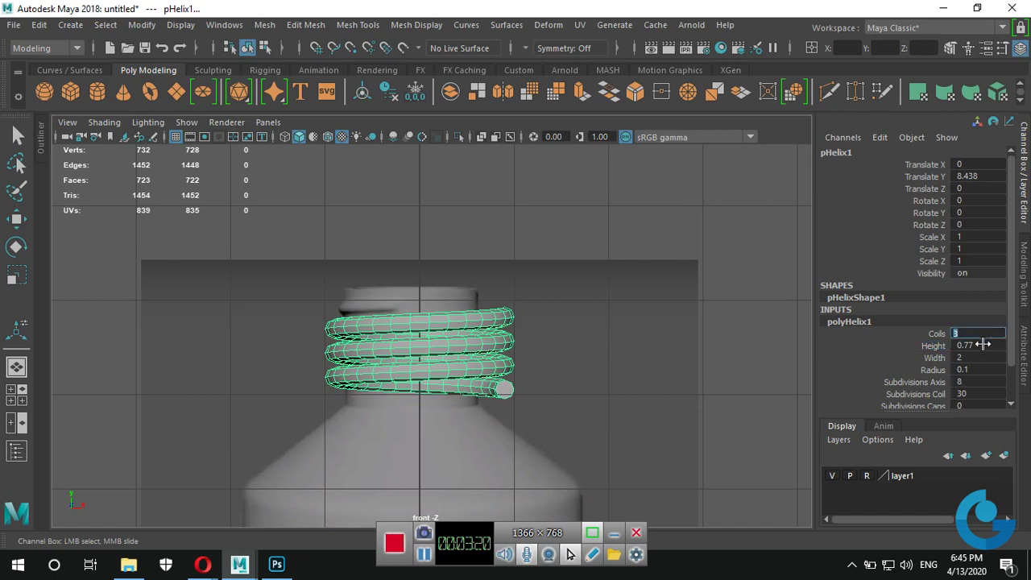
pyautogui.doubleClick(985, 344)
pyautogui.doubleClick(986, 358)
pyautogui.write('1.7')
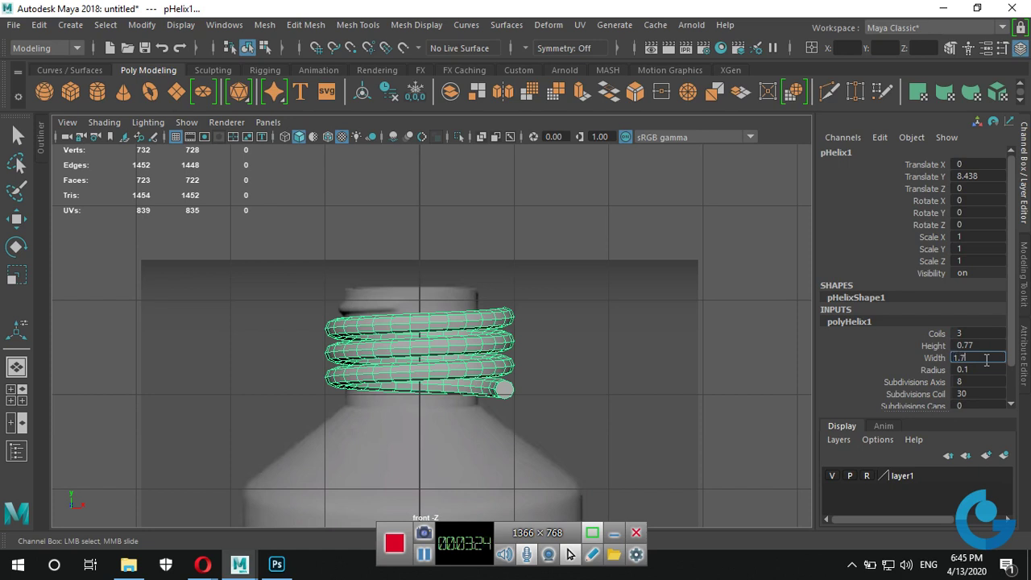
pyautogui.press('Return')
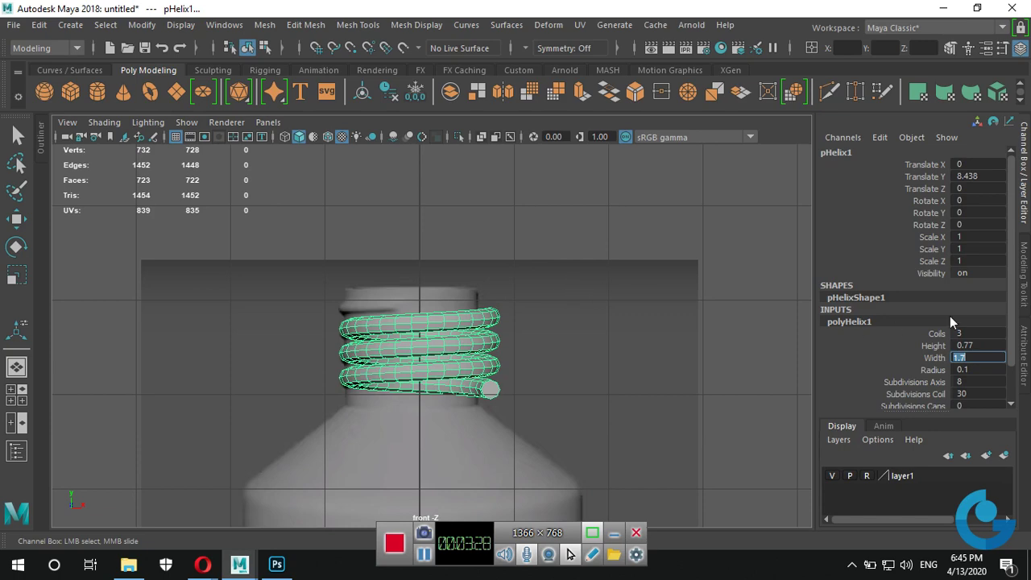
pyautogui.click(1025, 355)
pyautogui.click(1025, 195)
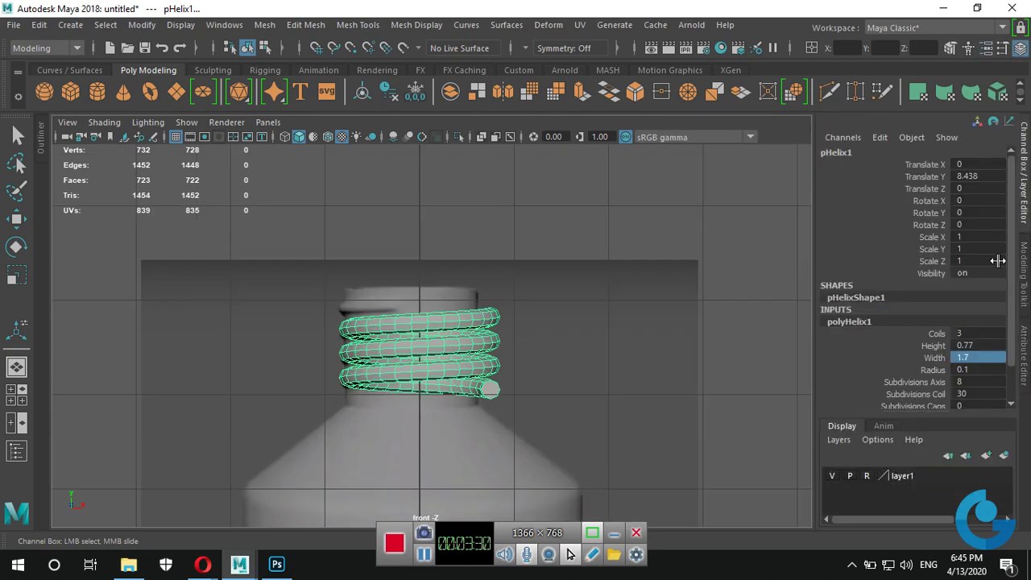
# Nudge the reference plane to Translate X 0.069, return layer1 to Reference, and reselect the helix.
pyautogui.click(668, 290)
pyautogui.press('w')
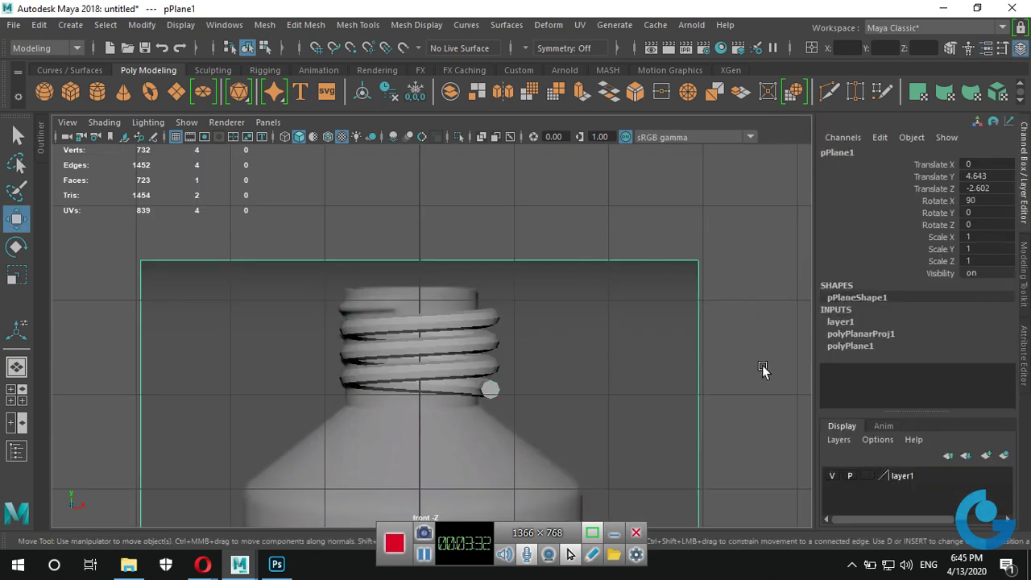
pyautogui.scroll(-3, 611, 382)
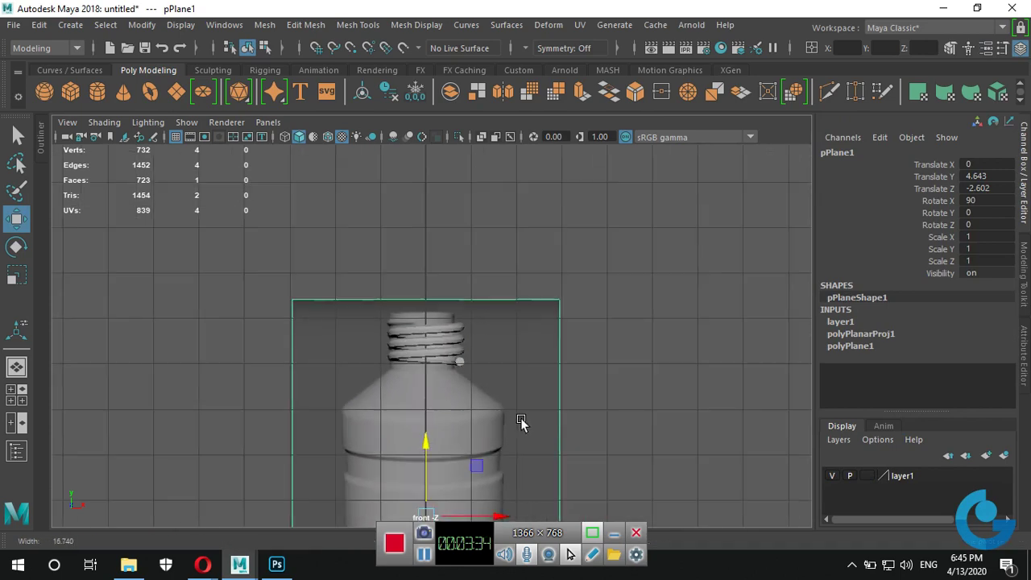
pyautogui.moveTo(520, 423)
pyautogui.keyDown('alt'); pyautogui.mouseDown(button='middle')
pyautogui.moveTo(557, 359)
pyautogui.moveTo(504, 448)
pyautogui.mouseUp(button='middle'); pyautogui.keyUp('alt')
pyautogui.moveTo(504, 446); pyautogui.dragTo(502, 446)
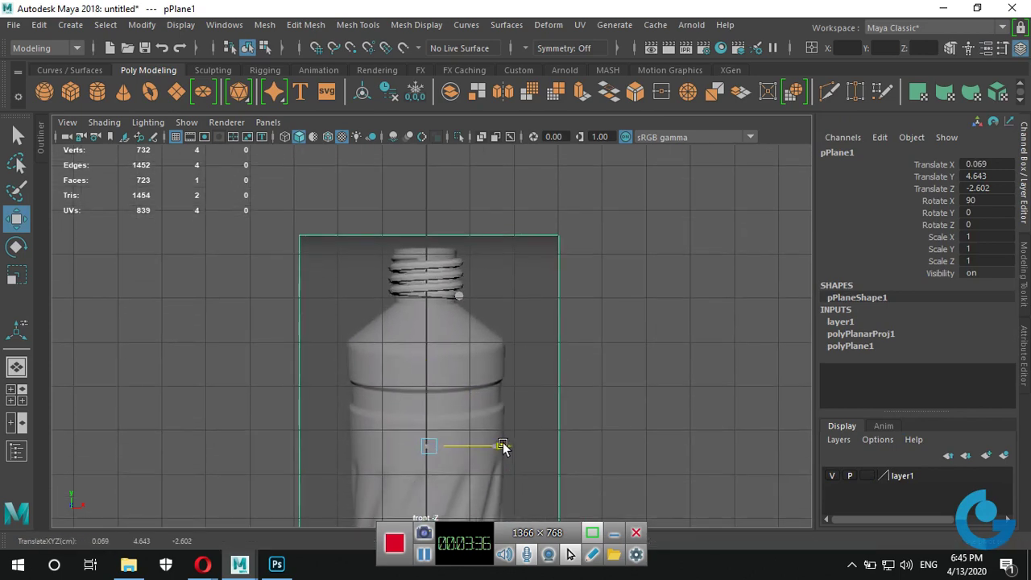
pyautogui.scroll(2, 639, 387)
pyautogui.scroll(1, 591, 425)
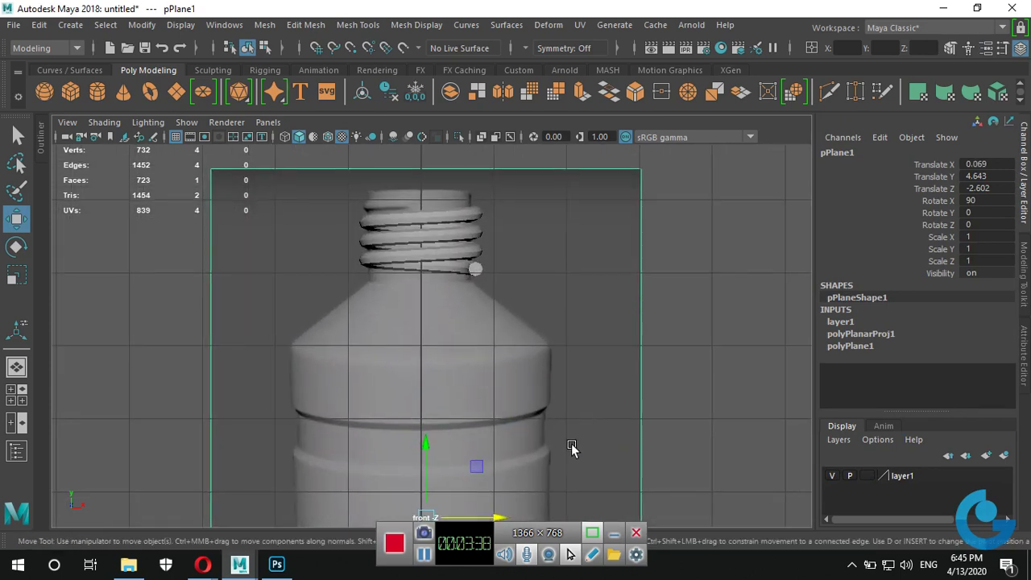
pyautogui.moveTo(503, 516); pyautogui.dragTo(503, 515)
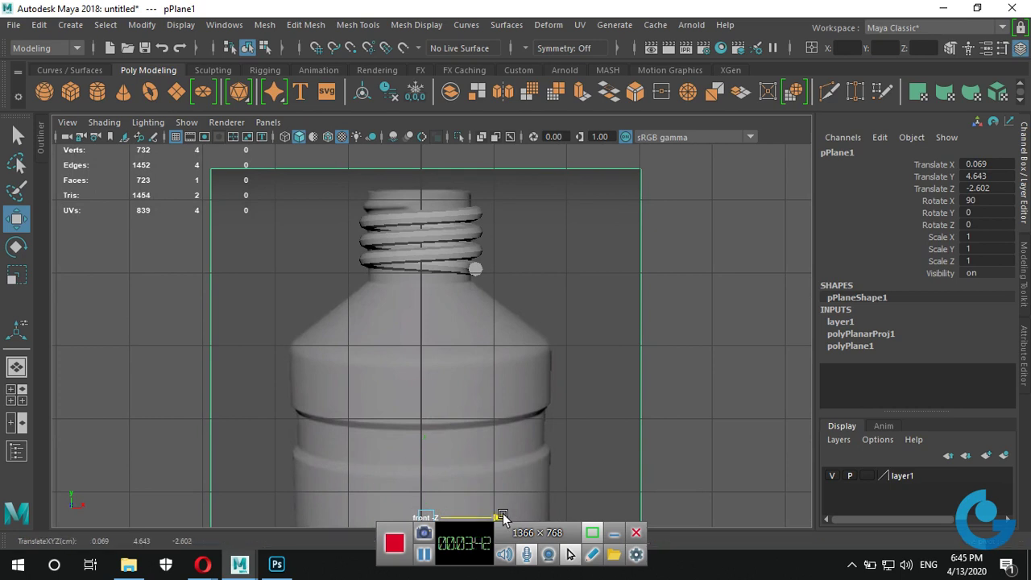
pyautogui.click(866, 475)
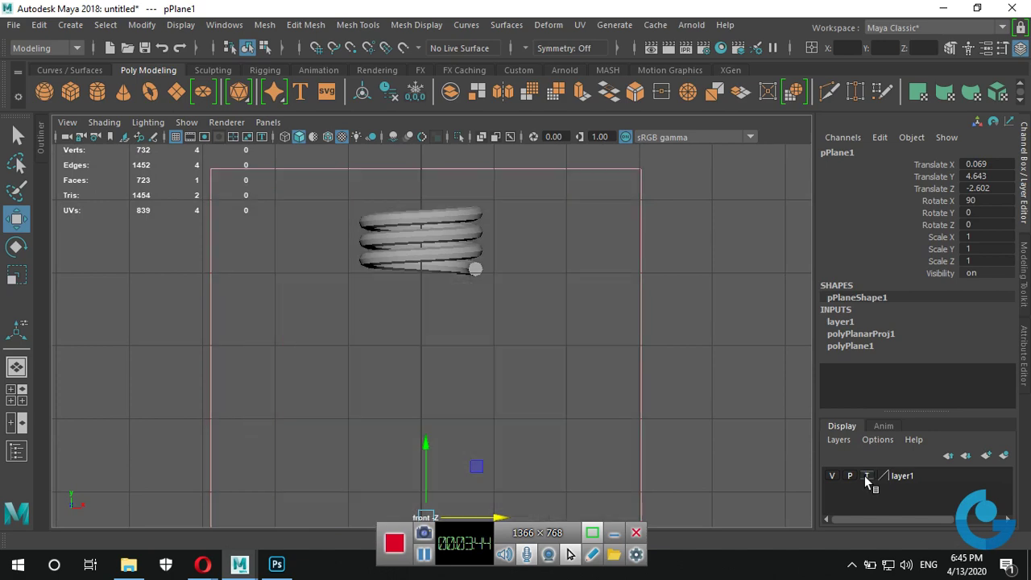
pyautogui.click(866, 475)
pyautogui.click(448, 216)
# Set the polyHelix1 width to 1.55.
pyautogui.press('f')
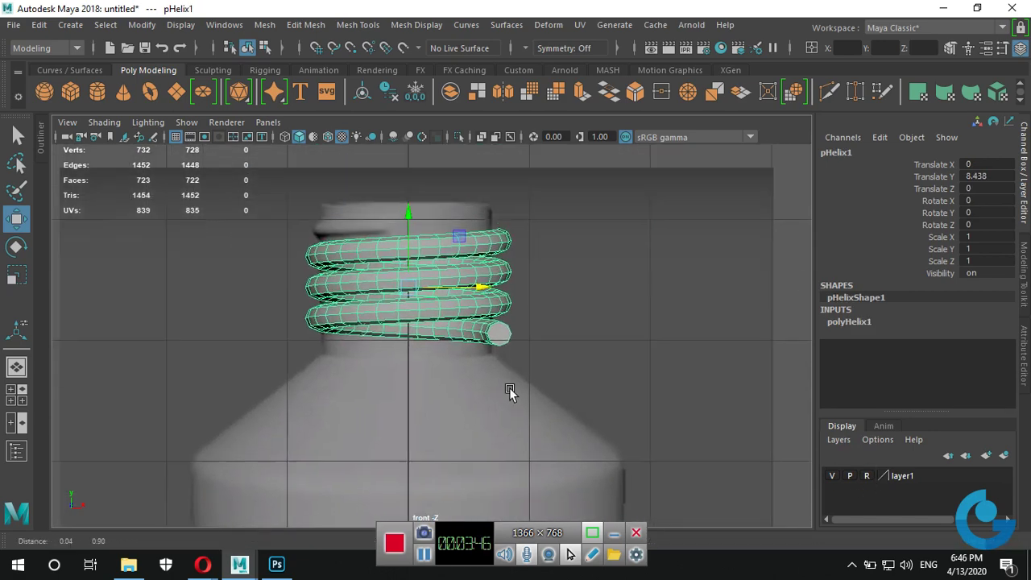
pyautogui.click(858, 323)
pyautogui.click(984, 357)
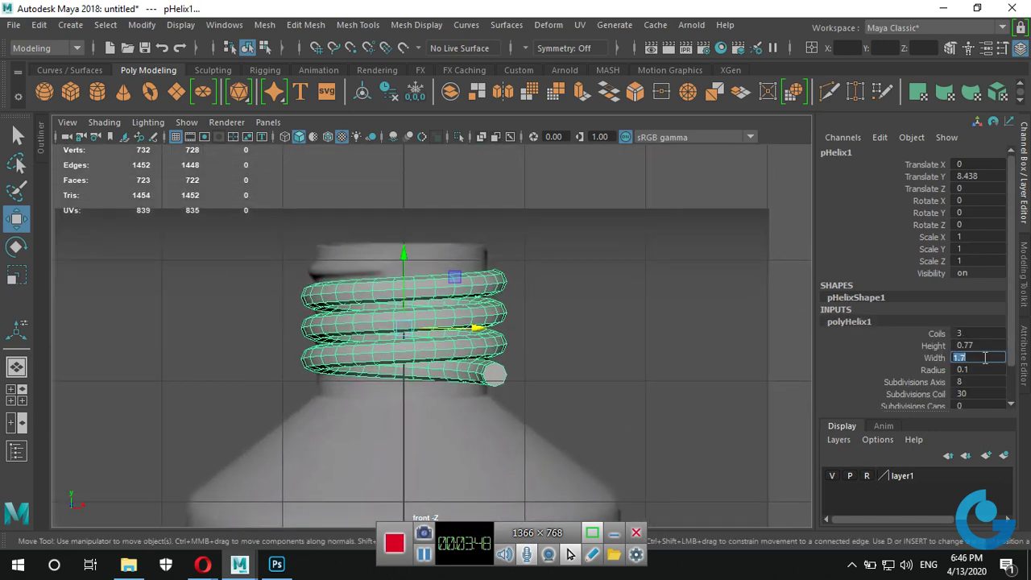
pyautogui.write('1.5')
pyautogui.press('Return')
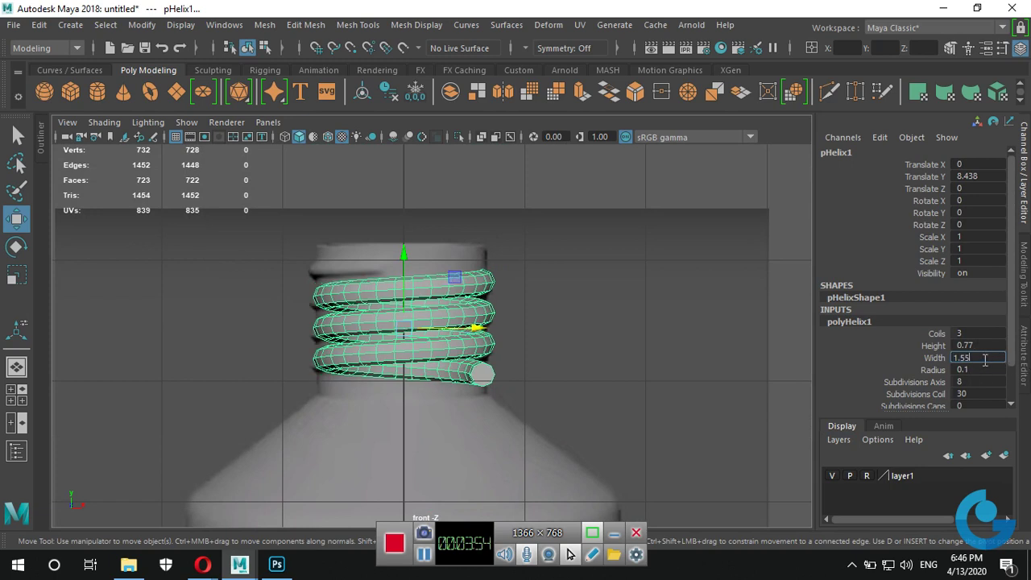
pyautogui.press('Return')
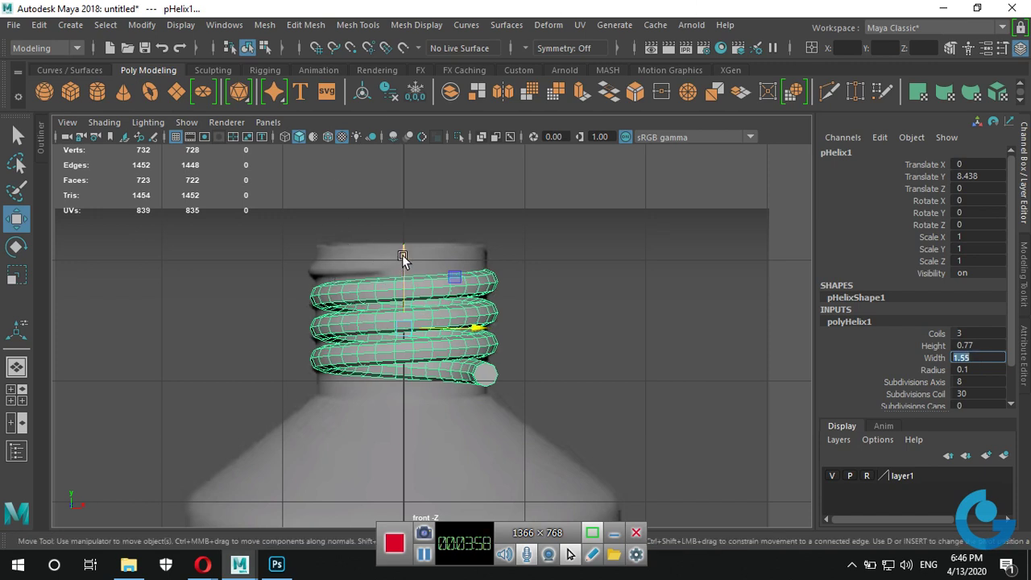
# Raise the helix to Translate Y 8.532 and rotate it to -130.811° on Y.
pyautogui.moveTo(403, 254); pyautogui.dragTo(459, 249)
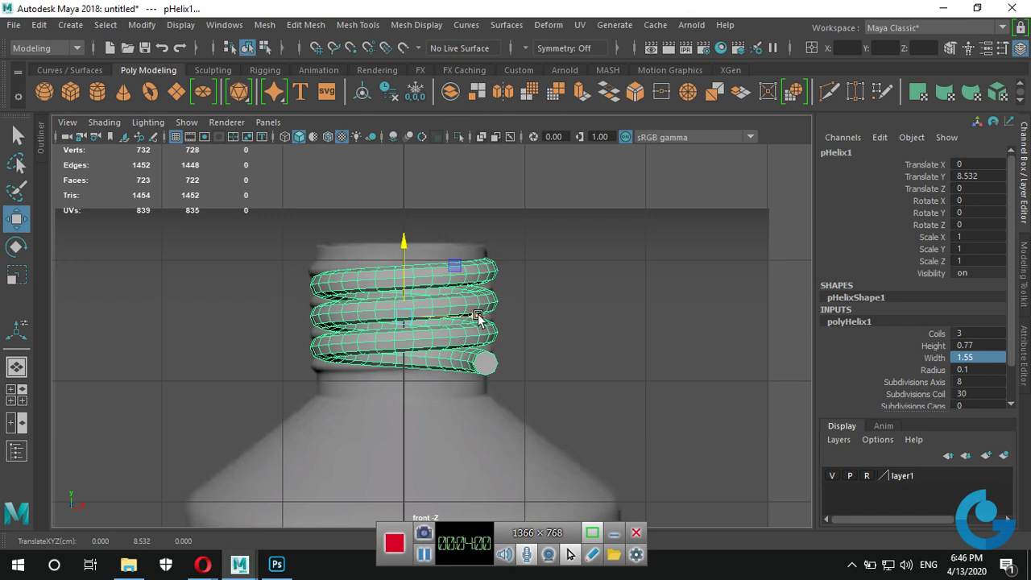
pyautogui.moveTo(478, 317)
pyautogui.mouseDown()
pyautogui.moveTo(688, 324)
pyautogui.moveTo(537, 317)
pyautogui.moveTo(708, 319)
pyautogui.moveTo(524, 317)
pyautogui.moveTo(755, 300)
pyautogui.moveTo(503, 286)
pyautogui.moveTo(491, 293)
pyautogui.mouseUp()
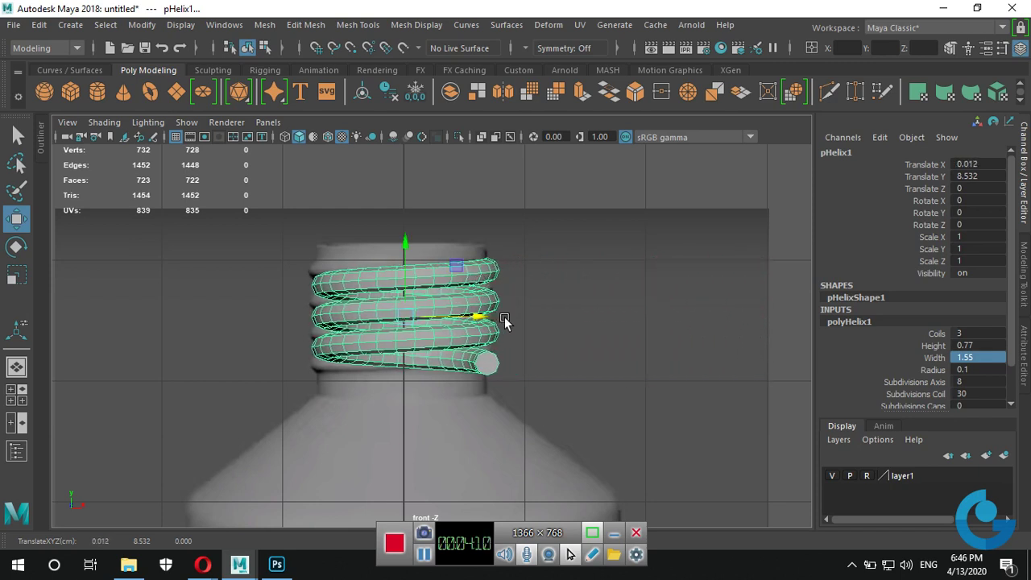
pyautogui.press('e')
pyautogui.moveTo(493, 315); pyautogui.dragTo(340, 329)
# Nudge the helix along X and increase its Coils to 3.32.
pyautogui.press('w')
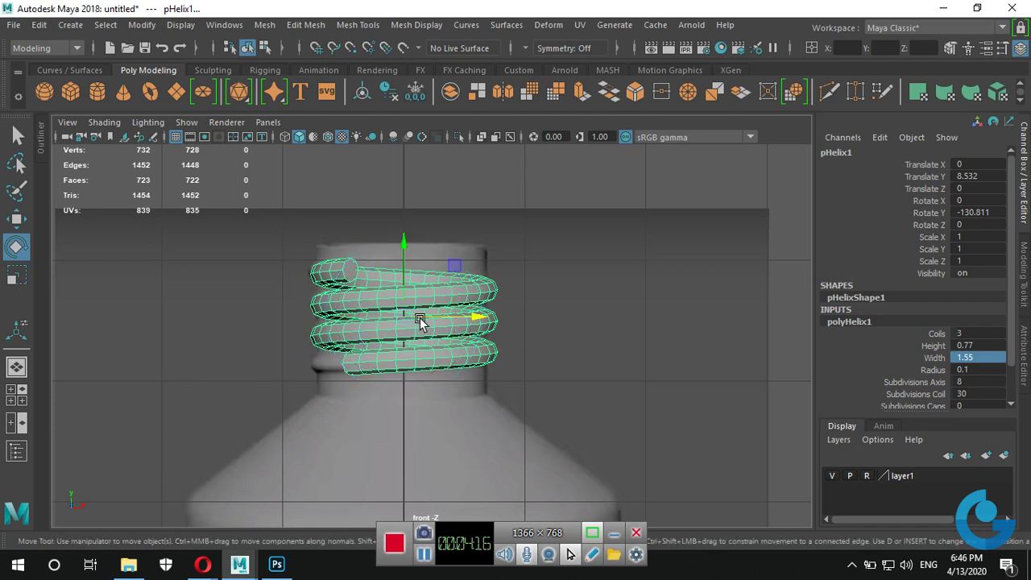
pyautogui.moveTo(479, 318)
pyautogui.mouseDown()
pyautogui.moveTo(593, 314)
pyautogui.moveTo(491, 313)
pyautogui.mouseUp()
pyautogui.click(935, 333)
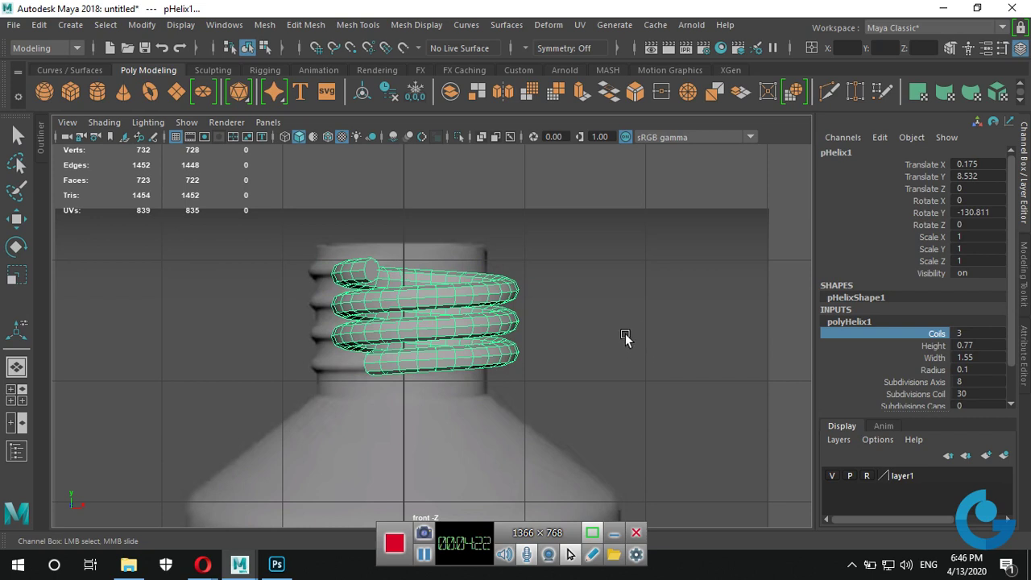
pyautogui.moveTo(592, 346); pyautogui.dragTo(617, 345, button='middle')
# Rotate the helix to -217.788° on Y and slide it to Translate X -0.037.
pyautogui.press('e')
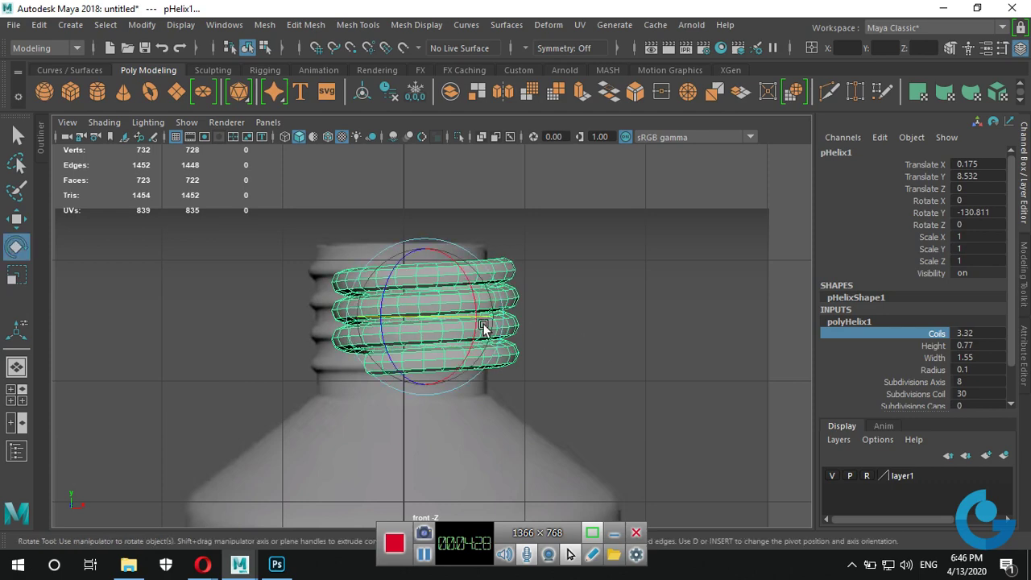
pyautogui.moveTo(455, 315)
pyautogui.mouseDown()
pyautogui.moveTo(378, 317)
pyautogui.moveTo(364, 331)
pyautogui.mouseUp()
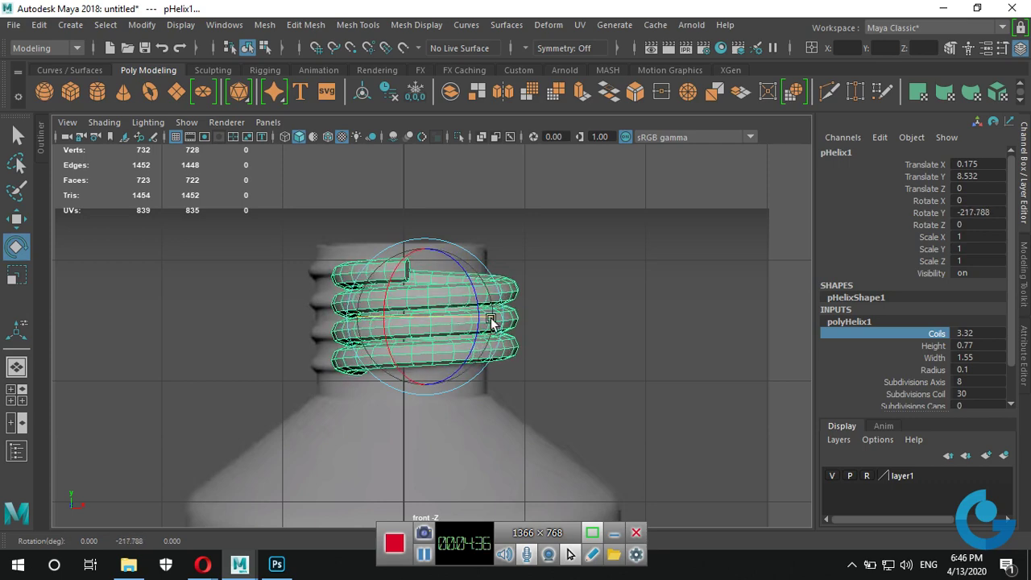
pyautogui.press('w')
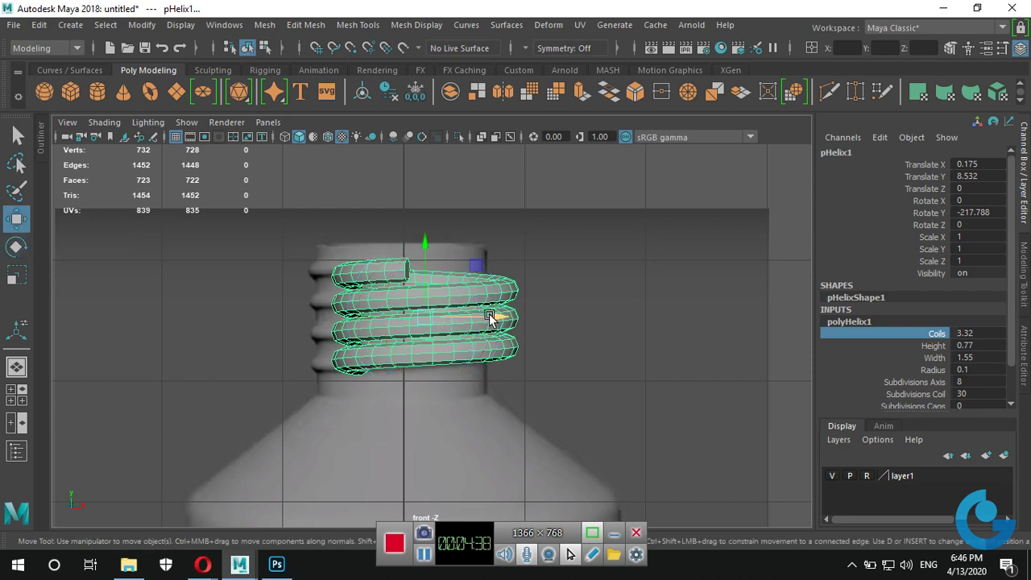
pyautogui.moveTo(492, 316)
pyautogui.mouseDown()
pyautogui.moveTo(749, 315)
pyautogui.moveTo(718, 324)
pyautogui.moveTo(475, 319)
pyautogui.mouseUp()
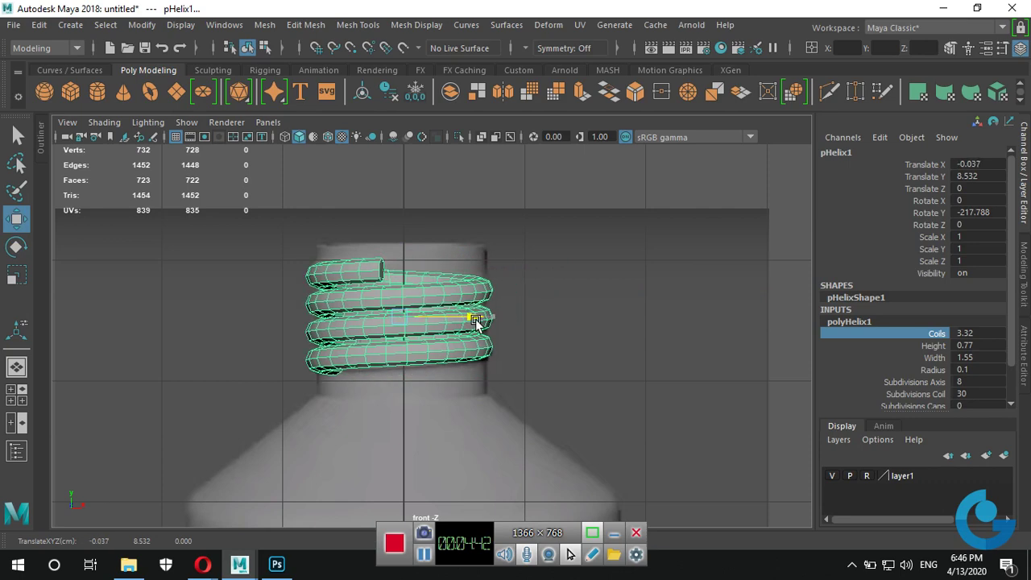
# Reset the helix Translate X to 0, undoing a trial upward move.
pyautogui.doubleClick(997, 164)
pyautogui.write('0')
pyautogui.press('Return')
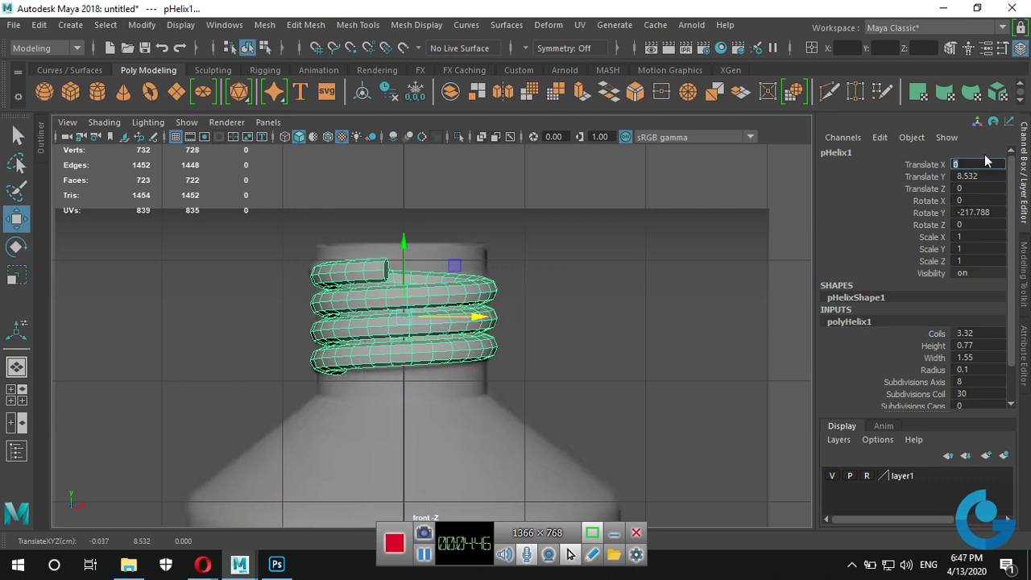
pyautogui.scroll(2, 500, 306)
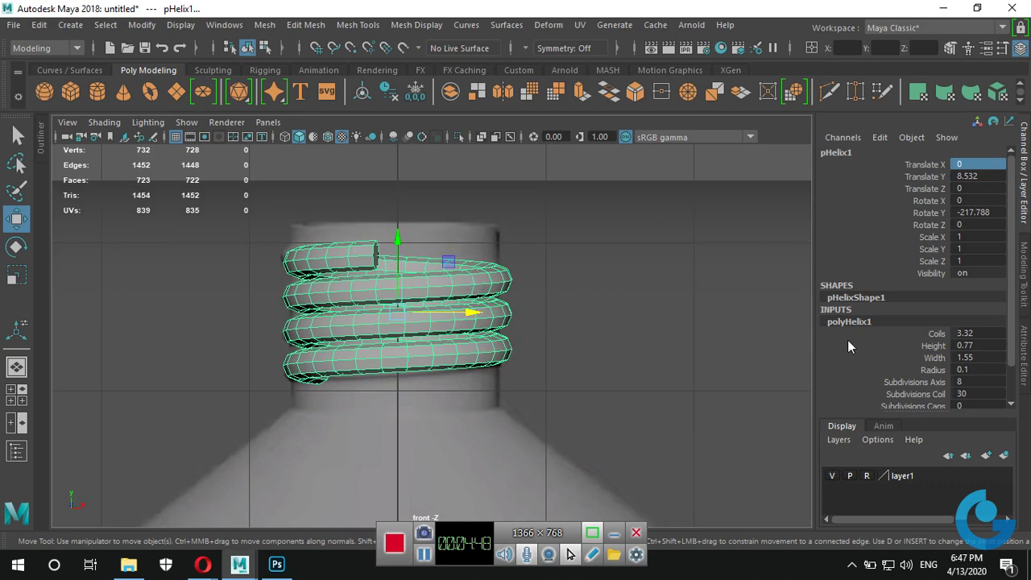
pyautogui.moveTo(397, 237); pyautogui.dragTo(407, 125)
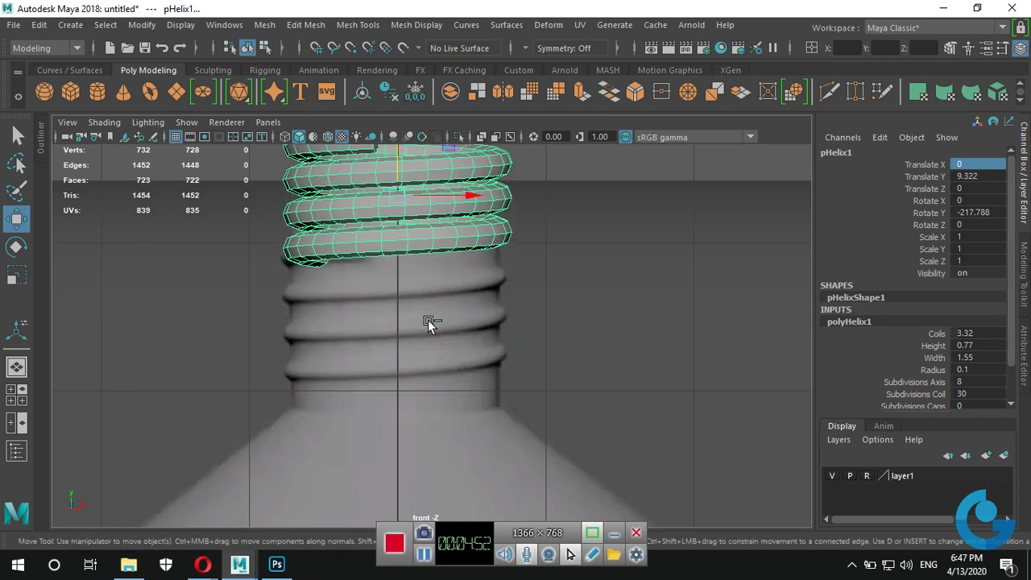
pyautogui.hotkey('ctrl', 'z')
# Thin the helix tube to radius 0.07 and raise its Height to 0.9.
pyautogui.doubleClick(976, 368)
pyautogui.write('.07')
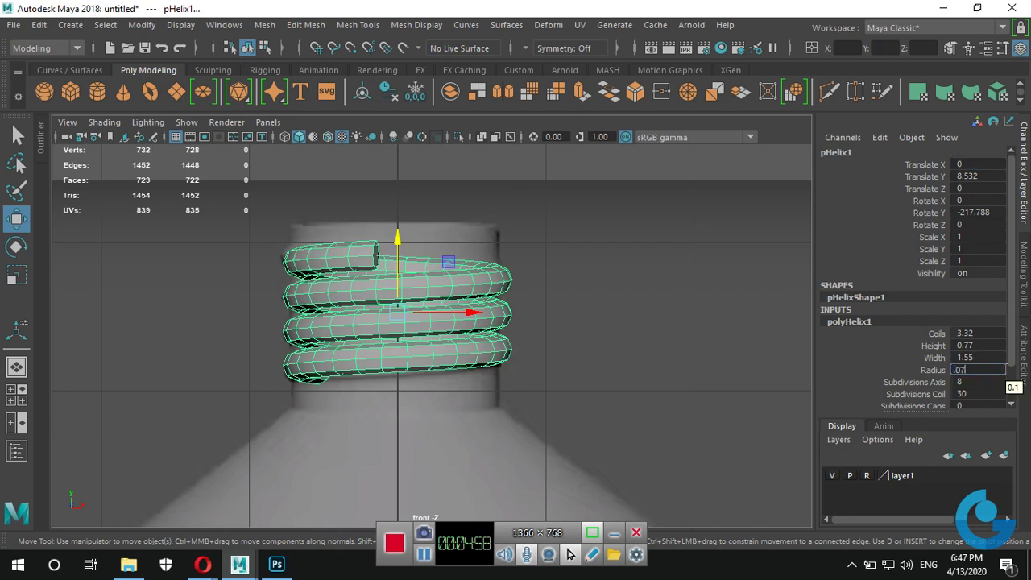
pyautogui.press('Return')
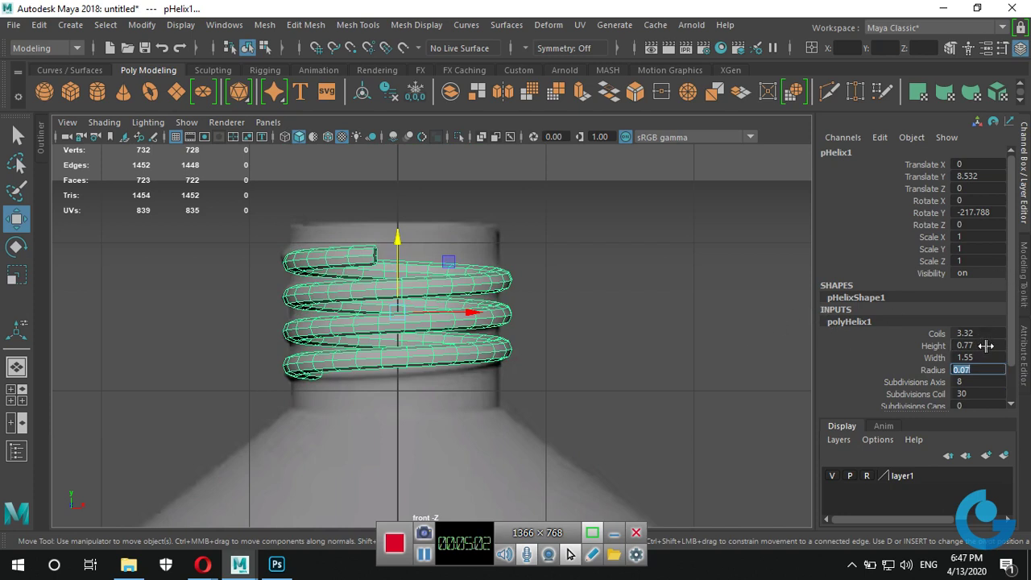
pyautogui.click(924, 347)
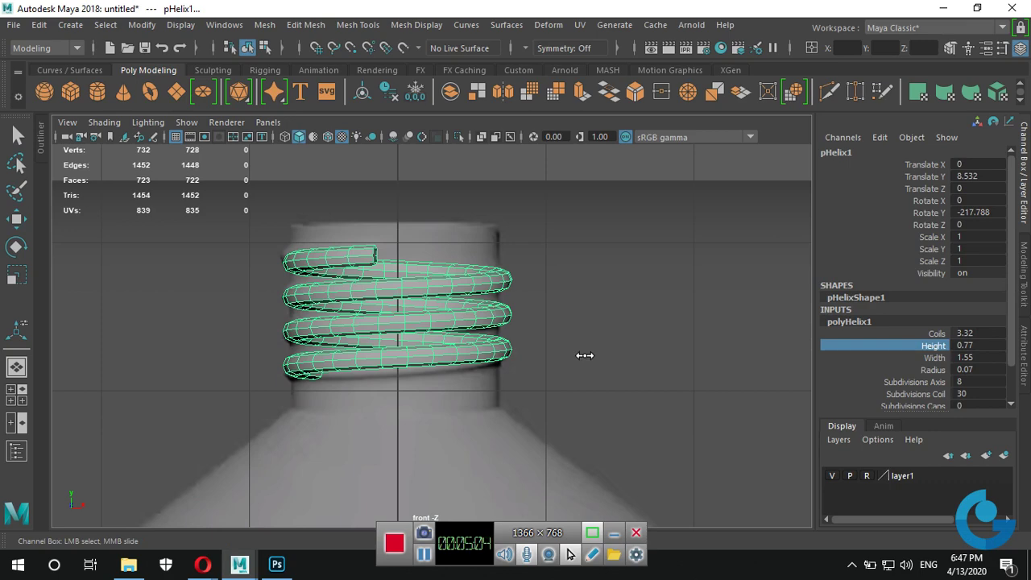
pyautogui.moveTo(585, 355); pyautogui.dragTo(594, 355, button='middle')
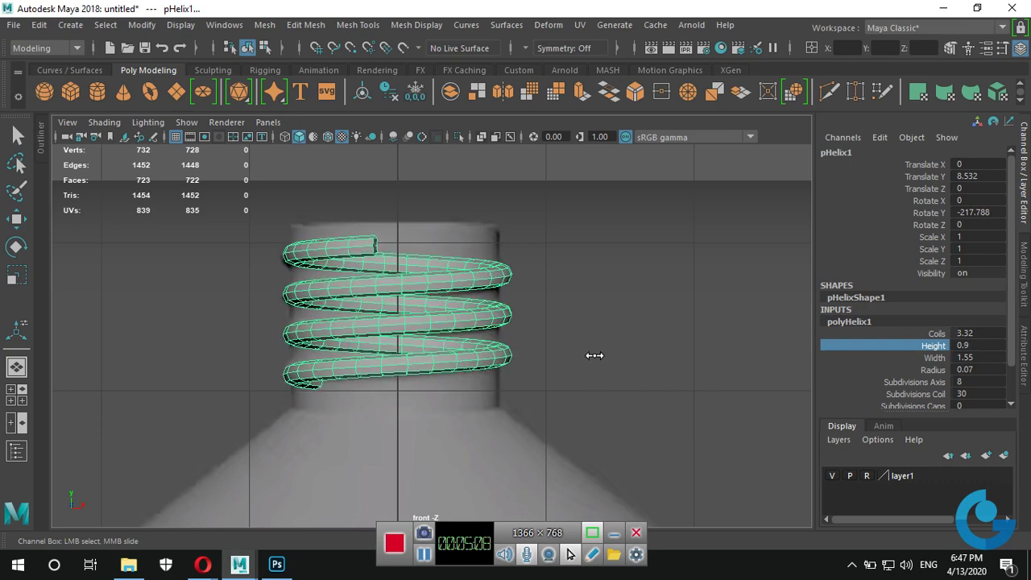
# Check the helix in perspective, then rotate it slightly to -232.974° on Y.
pyautogui.press('space')
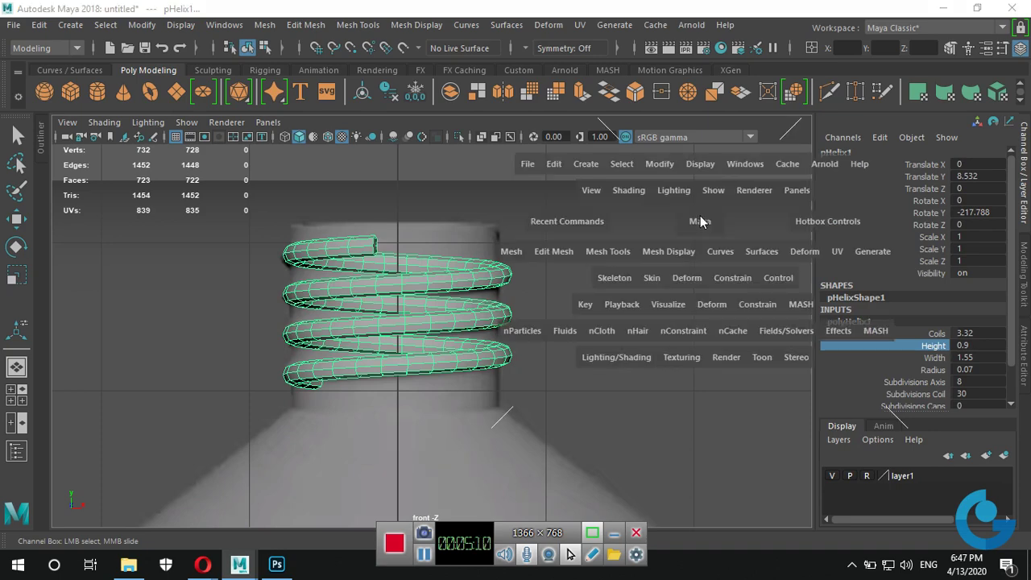
pyautogui.press('space')
pyautogui.keyDown('alt'); pyautogui.moveTo(550, 395); pyautogui.dragTo(527, 396); pyautogui.keyUp('alt')
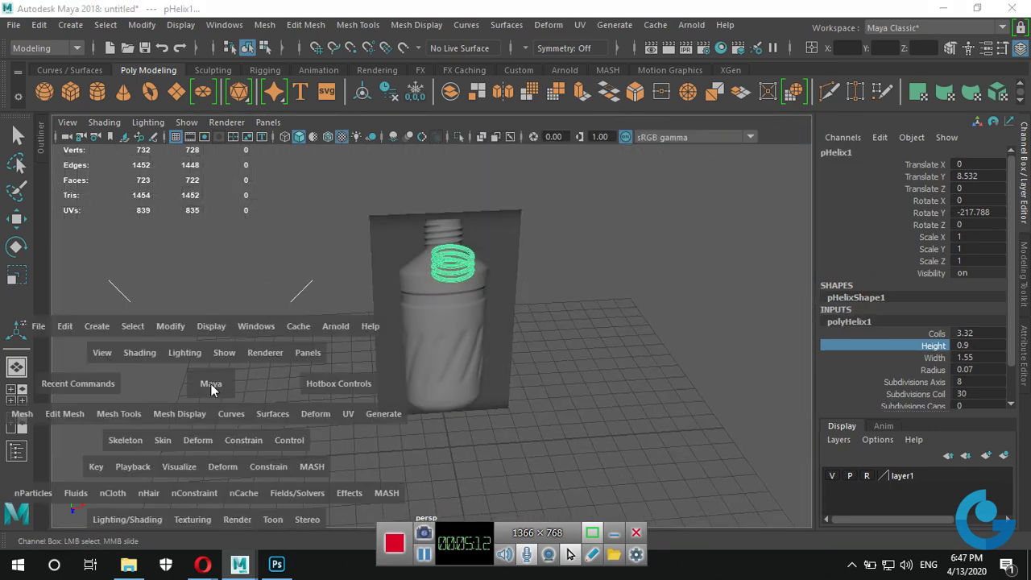
pyautogui.press('space')
pyautogui.press('space')
pyautogui.keyDown('alt'); pyautogui.moveTo(556, 365); pyautogui.dragTo(582, 365, button='middle'); pyautogui.keyUp('alt')
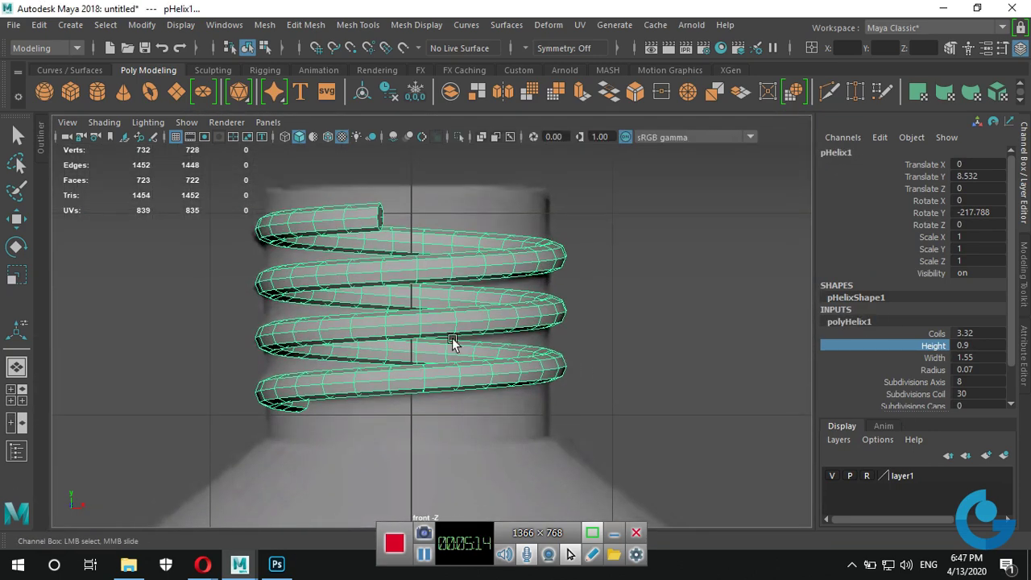
pyautogui.press('e')
pyautogui.moveTo(437, 306); pyautogui.dragTo(418, 304)
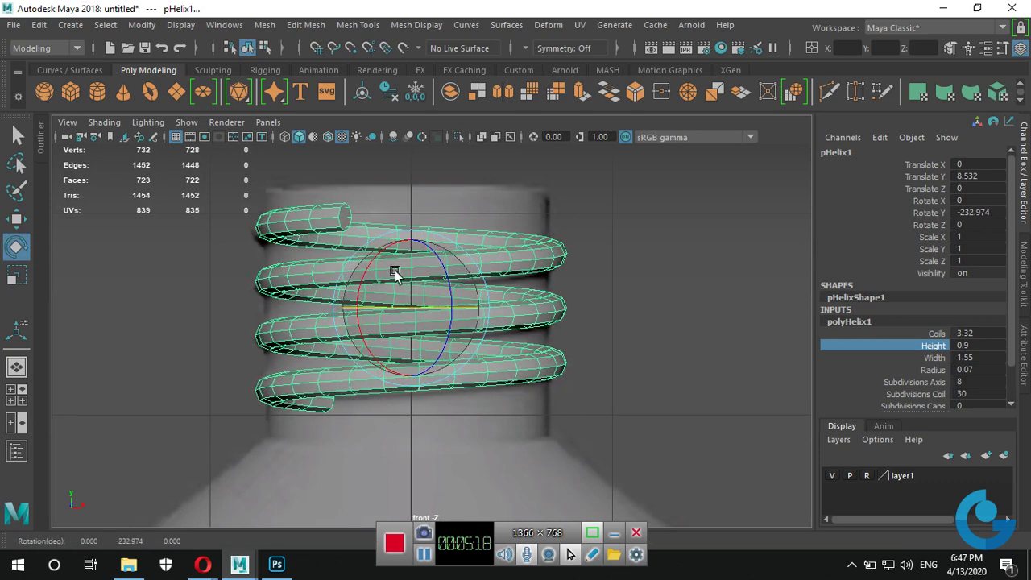
pyautogui.press('w')
pyautogui.moveTo(486, 311); pyautogui.dragTo(496, 318)
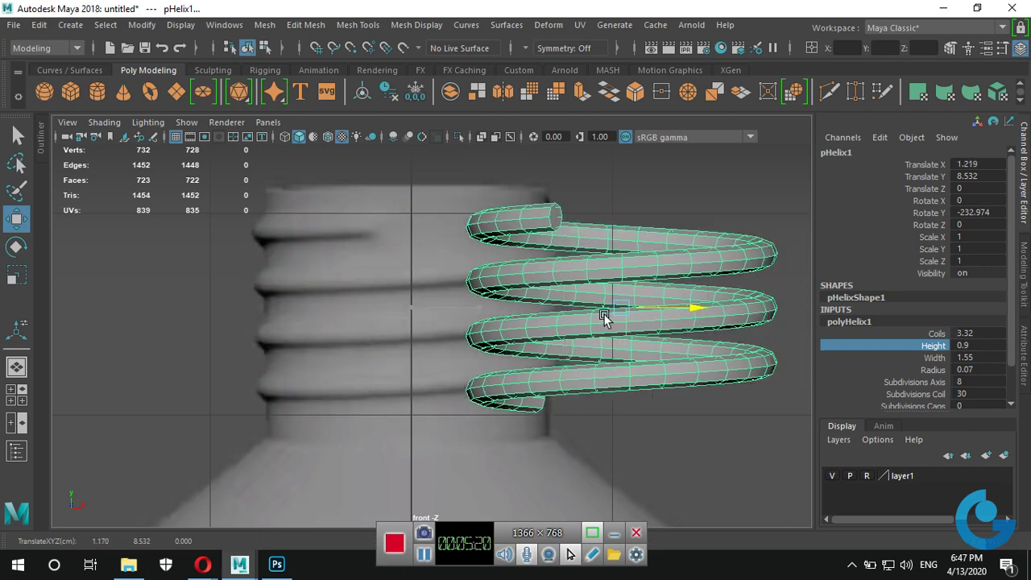
pyautogui.hotkey('ctrl', 'z')
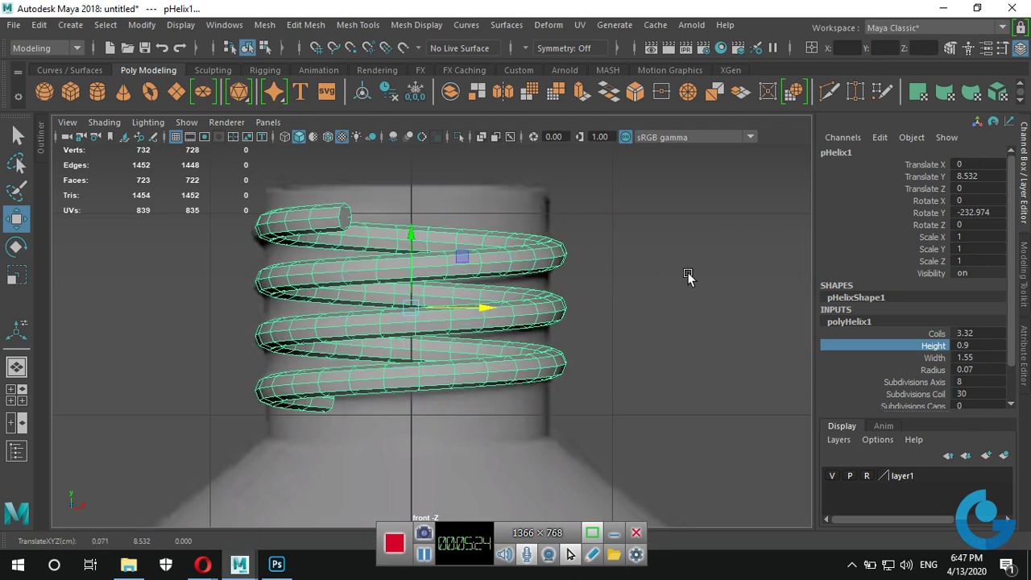
pyautogui.press('space')
pyautogui.press('space')
pyautogui.keyDown('alt'); pyautogui.moveTo(555, 327); pyautogui.dragTo(644, 355); pyautogui.keyUp('alt')
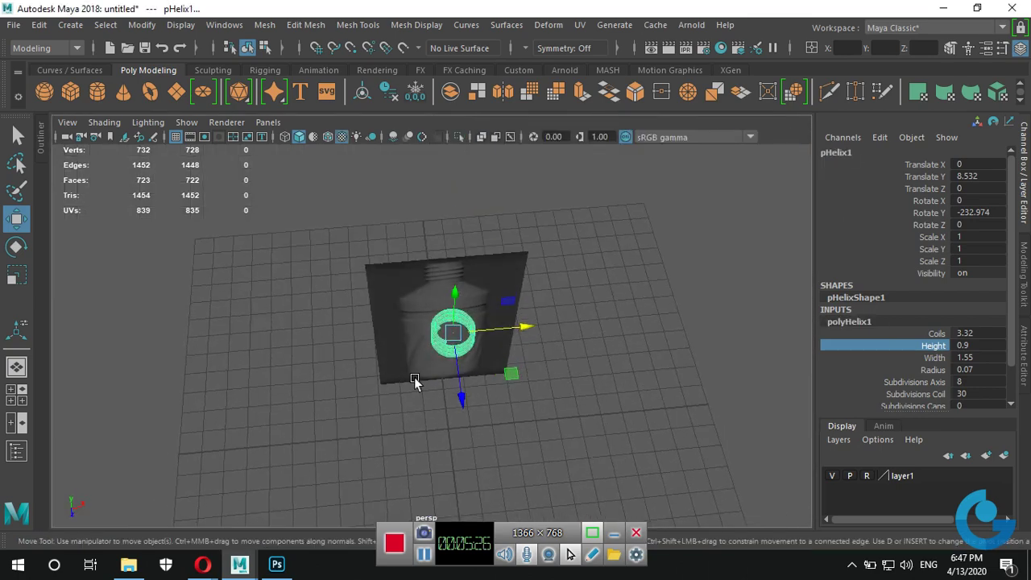
pyautogui.keyDown('alt'); pyautogui.moveTo(644, 354); pyautogui.dragTo(743, 390, button='right'); pyautogui.keyUp('alt')
pyautogui.moveTo(743, 389)
pyautogui.keyDown('alt'); pyautogui.mouseDown()
pyautogui.moveTo(600, 402)
pyautogui.moveTo(510, 368)
pyautogui.moveTo(586, 338)
pyautogui.moveTo(439, 389)
pyautogui.moveTo(414, 384)
pyautogui.moveTo(360, 325)
pyautogui.mouseUp(); pyautogui.keyUp('alt')
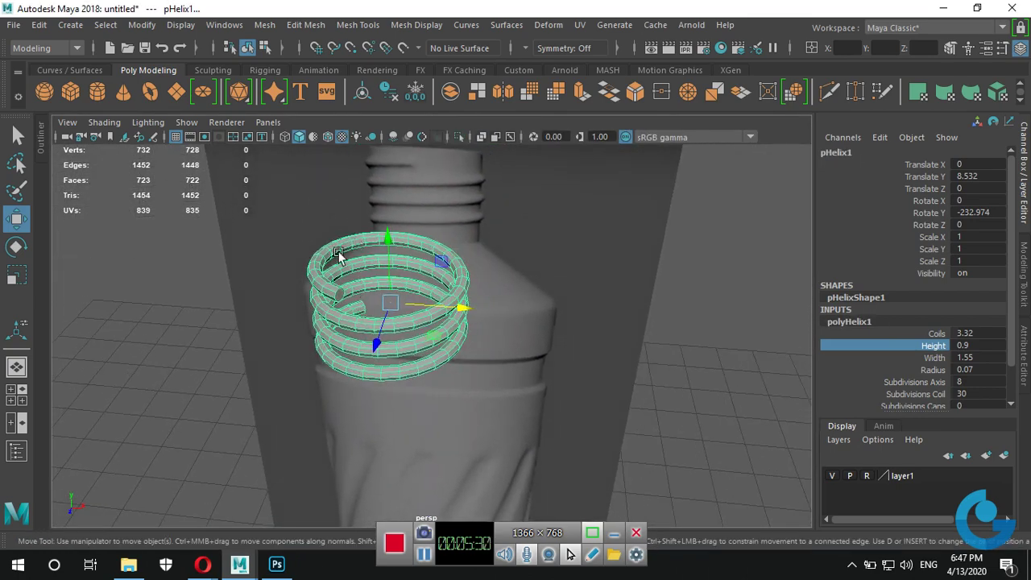
pyautogui.press('space')
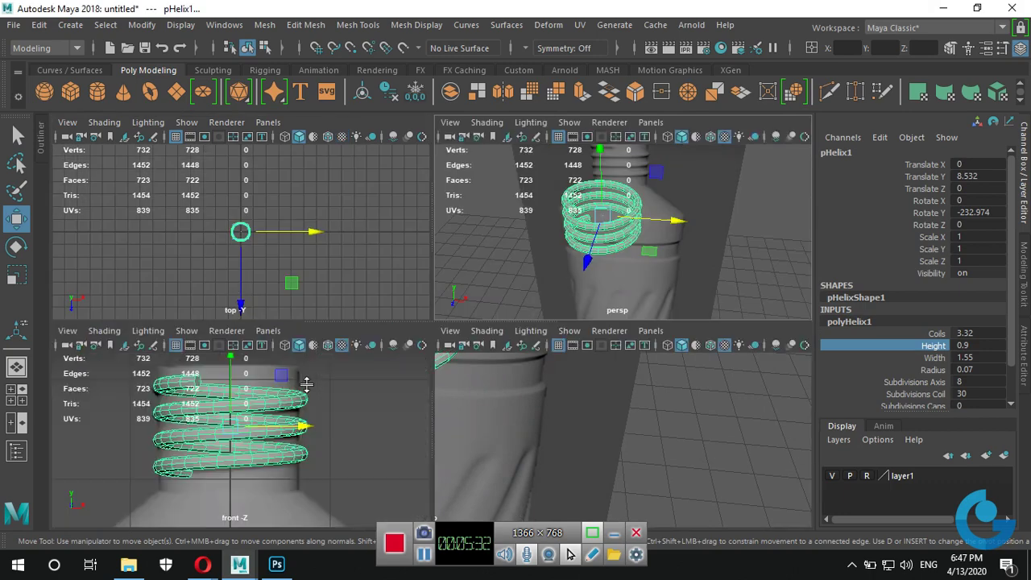
pyautogui.press('space')
pyautogui.moveTo(407, 340)
pyautogui.keyDown('alt'); pyautogui.mouseDown(button='middle')
pyautogui.moveTo(502, 331)
pyautogui.moveTo(532, 355)
pyautogui.mouseUp(button='middle'); pyautogui.keyUp('alt')
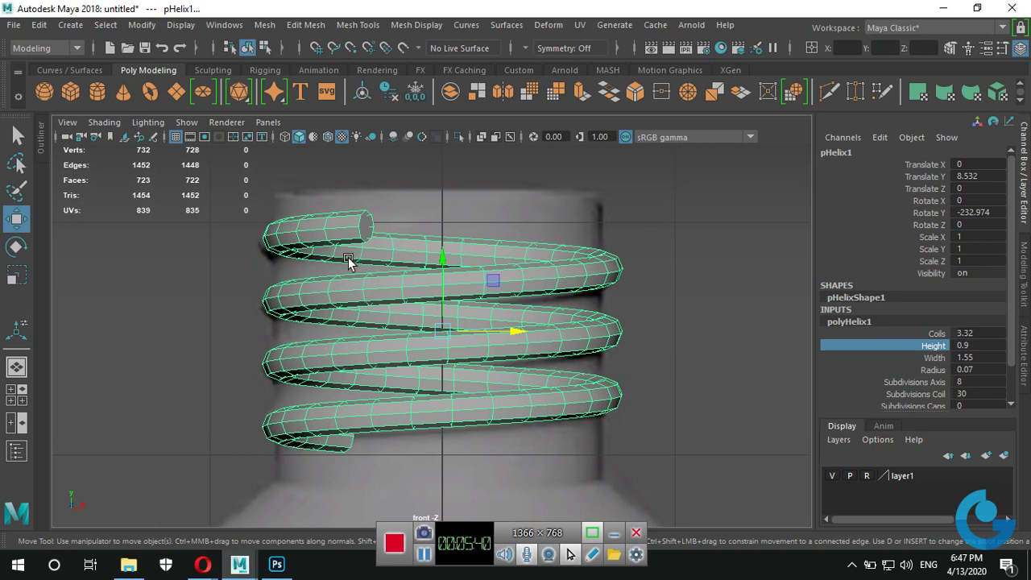
pyautogui.keyDown('alt'); pyautogui.moveTo(405, 248); pyautogui.dragTo(517, 272); pyautogui.keyUp('alt')
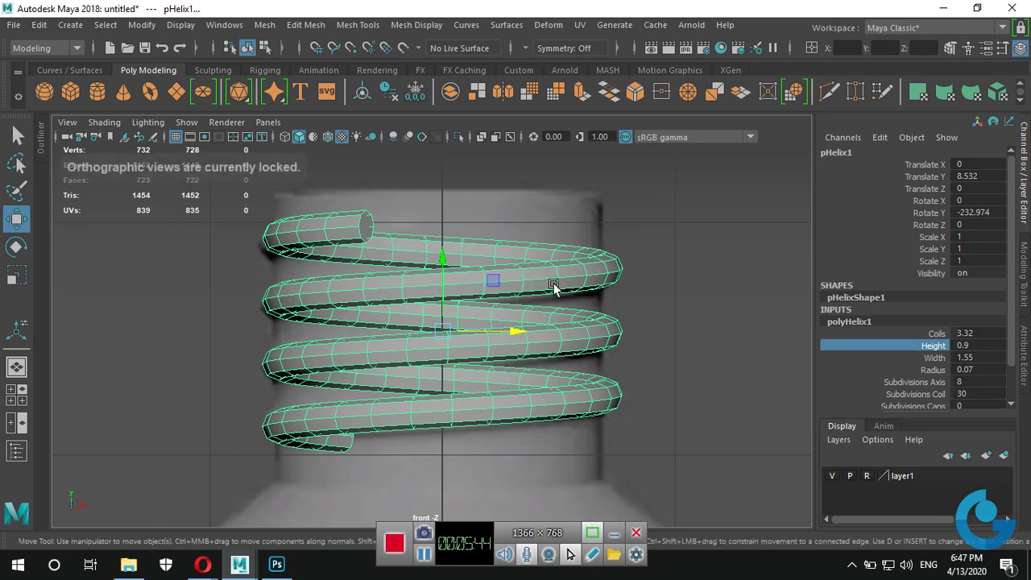
pyautogui.moveTo(518, 331); pyautogui.dragTo(672, 330)
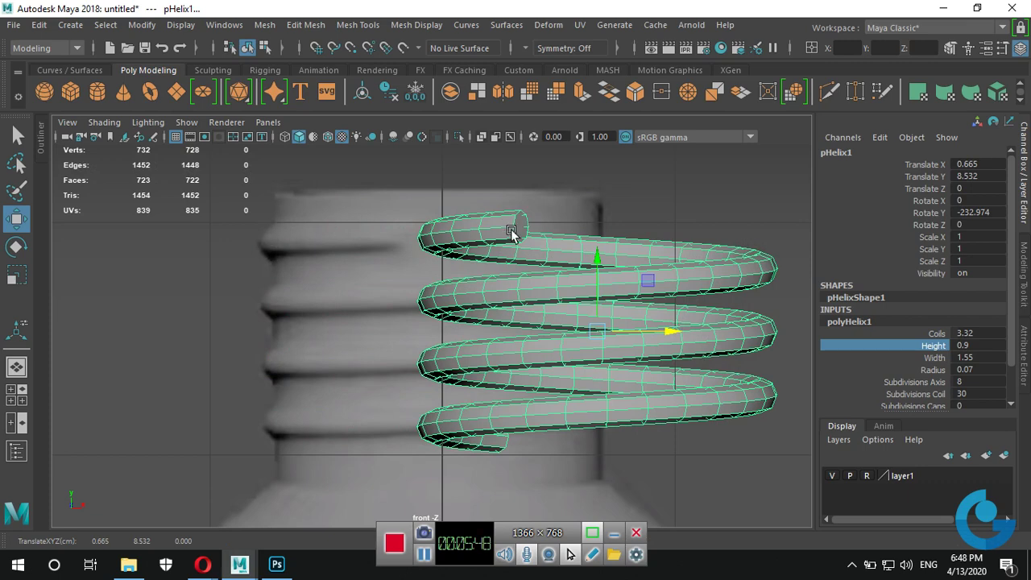
pyautogui.hotkey('ctrl', 'z')
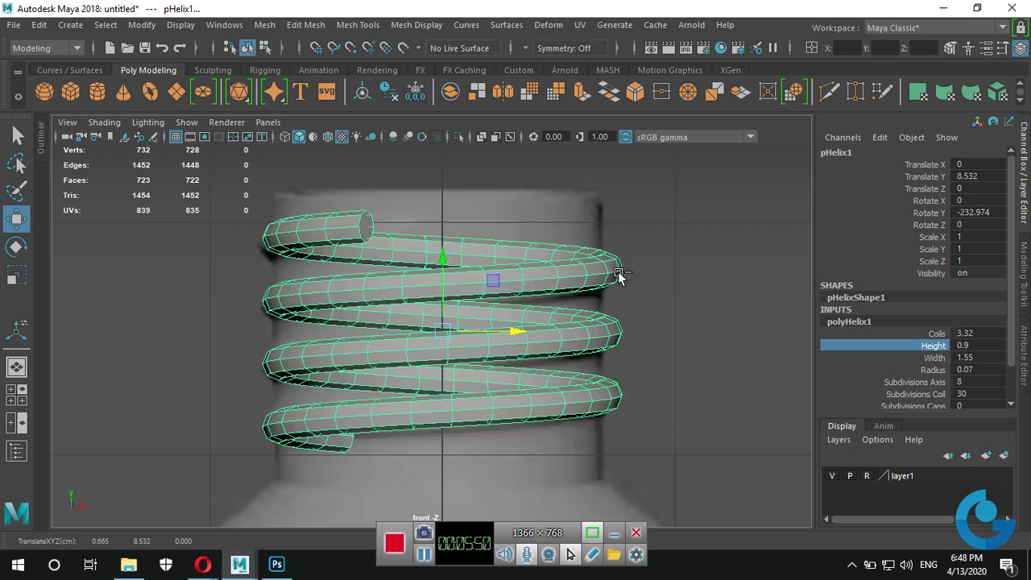
# Select both end cap faces of the helix tube and delete them.
pyautogui.rightClick(440, 227)
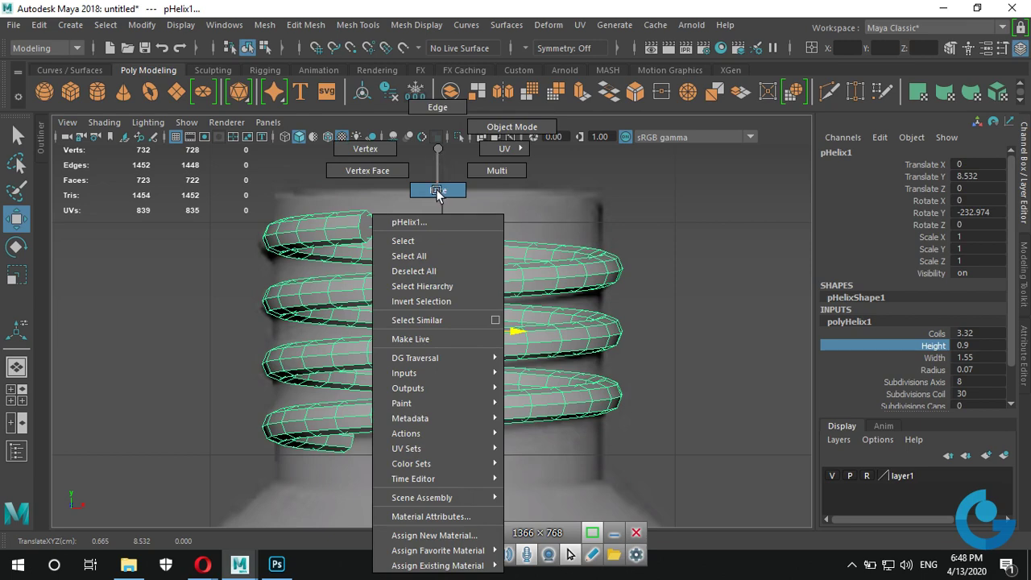
pyautogui.moveTo(449, 175); pyautogui.dragTo(439, 191, button='right')
pyautogui.click(366, 225)
pyautogui.press('space')
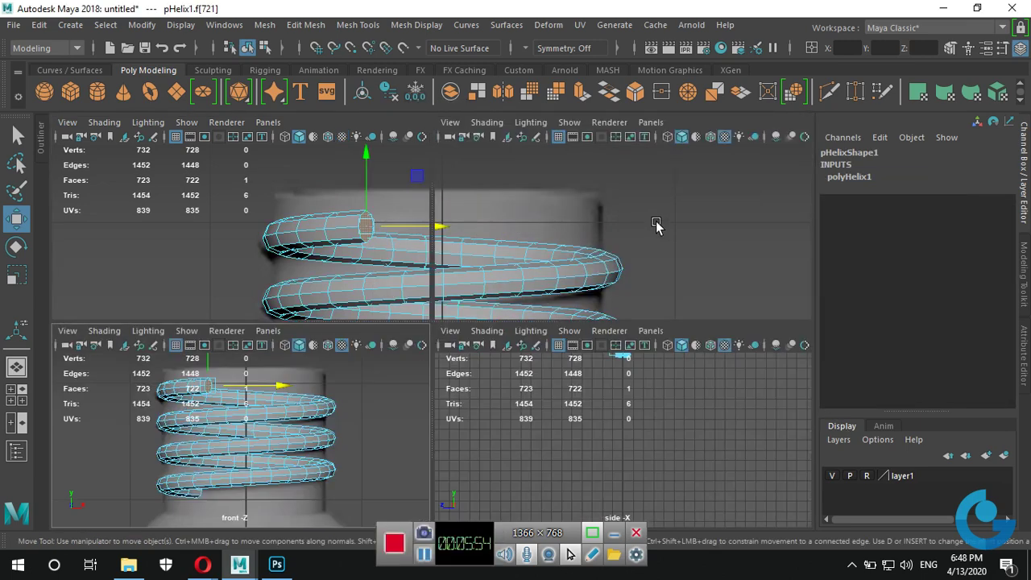
pyautogui.press('space')
pyautogui.scroll(3, 442, 322)
pyautogui.scroll(2, 527, 322)
pyautogui.press('f')
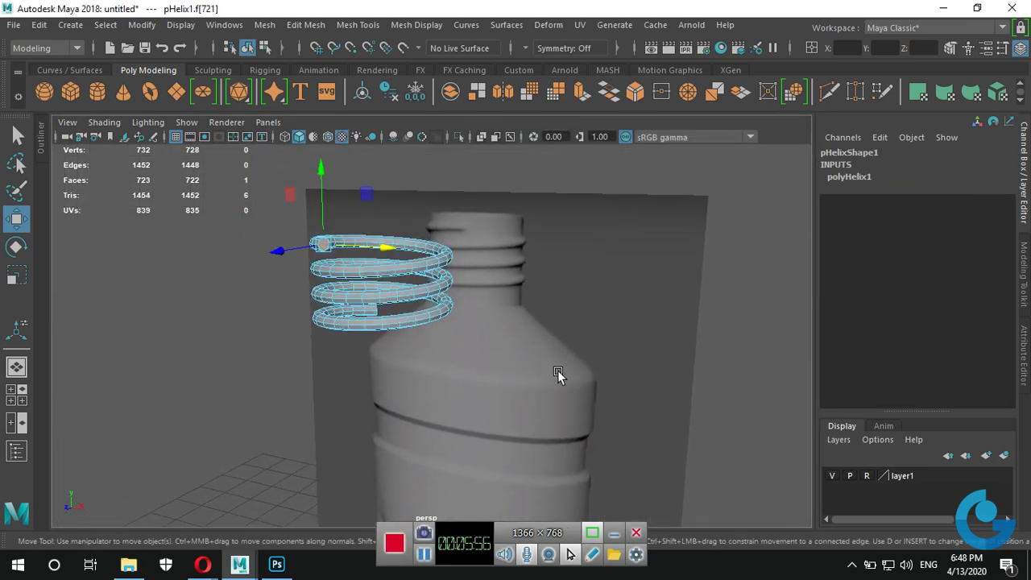
pyautogui.scroll(-5, 306, 375)
pyautogui.scroll(-2, 542, 342)
pyautogui.moveTo(541, 342)
pyautogui.keyDown('alt'); pyautogui.mouseDown()
pyautogui.moveTo(515, 362)
pyautogui.moveTo(379, 373)
pyautogui.moveTo(651, 416)
pyautogui.mouseUp(); pyautogui.keyUp('alt')
pyautogui.keyDown('shift'); pyautogui.click(653, 416); pyautogui.keyUp('shift')
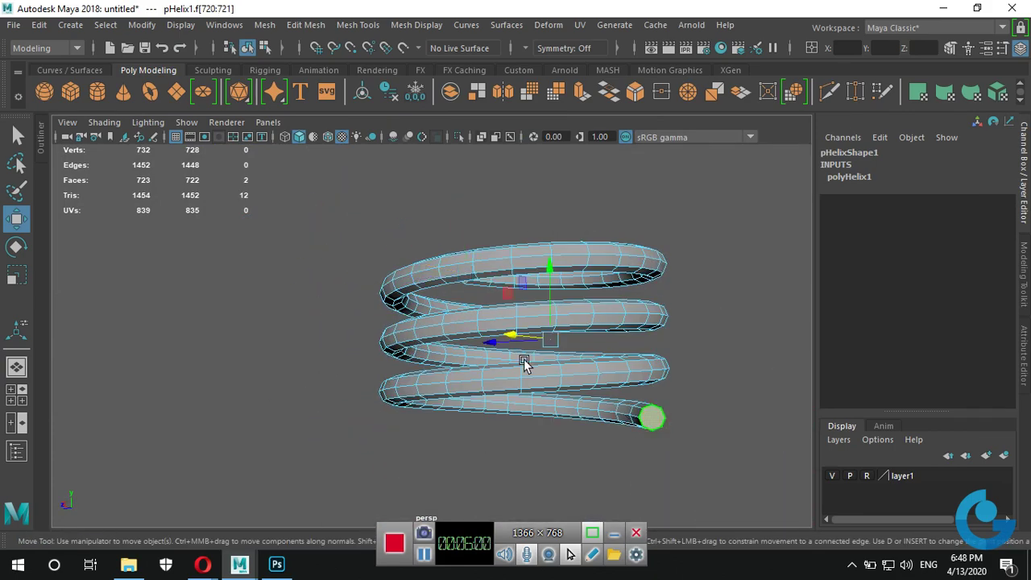
pyautogui.keyDown('alt'); pyautogui.moveTo(524, 361); pyautogui.dragTo(633, 416); pyautogui.keyUp('alt')
pyautogui.press('Delete')
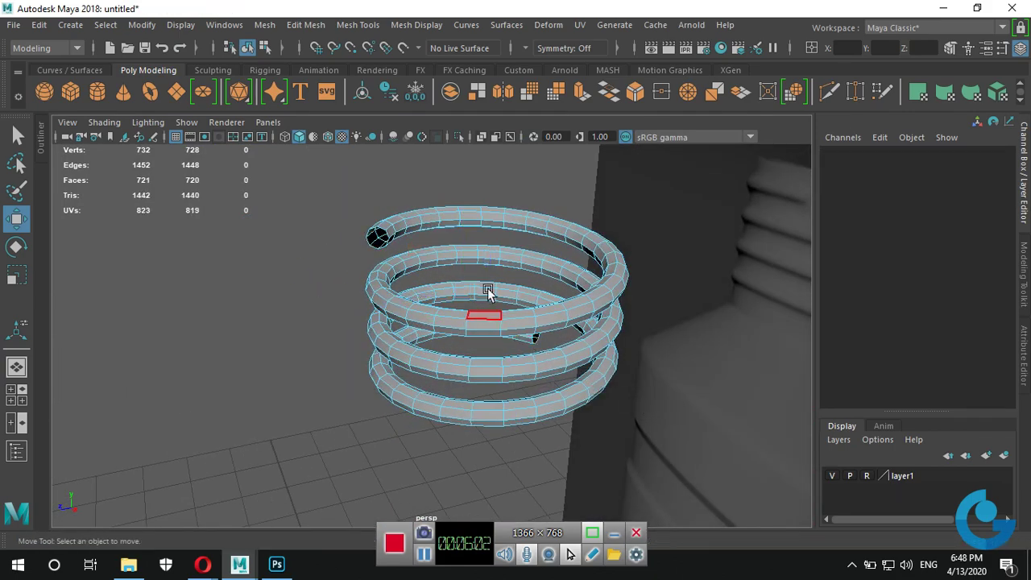
# Delete the inner face loops along the tube, leaving an open thread strip.
pyautogui.moveTo(401, 230)
pyautogui.keyDown('alt'); pyautogui.mouseDown()
pyautogui.moveTo(424, 224)
pyautogui.moveTo(377, 221)
pyautogui.mouseUp(); pyautogui.keyUp('alt')
pyautogui.click(377, 220)
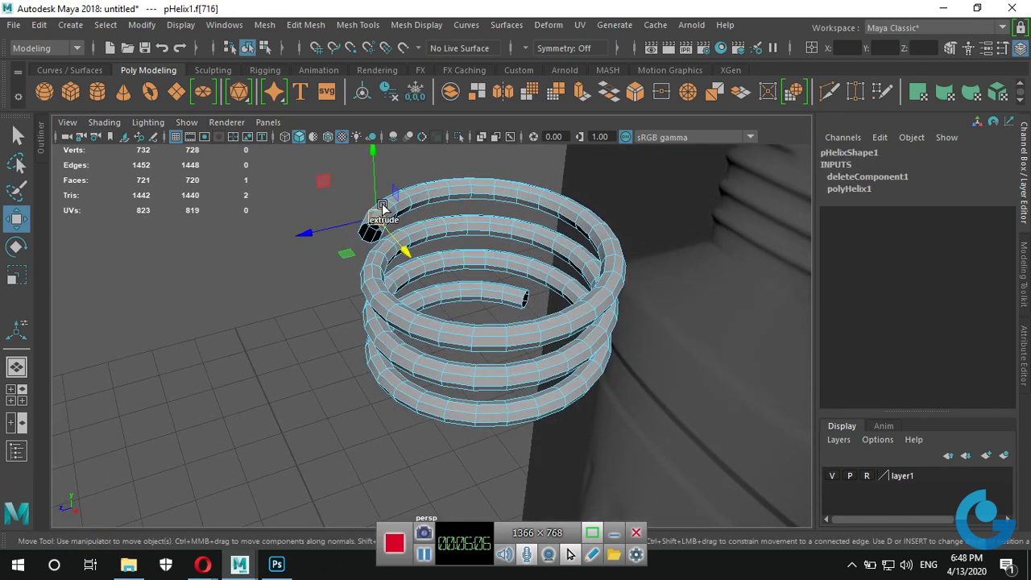
pyautogui.doubleClick(379, 216)
pyautogui.keyDown('alt'); pyautogui.moveTo(406, 274); pyautogui.dragTo(459, 218); pyautogui.keyUp('alt')
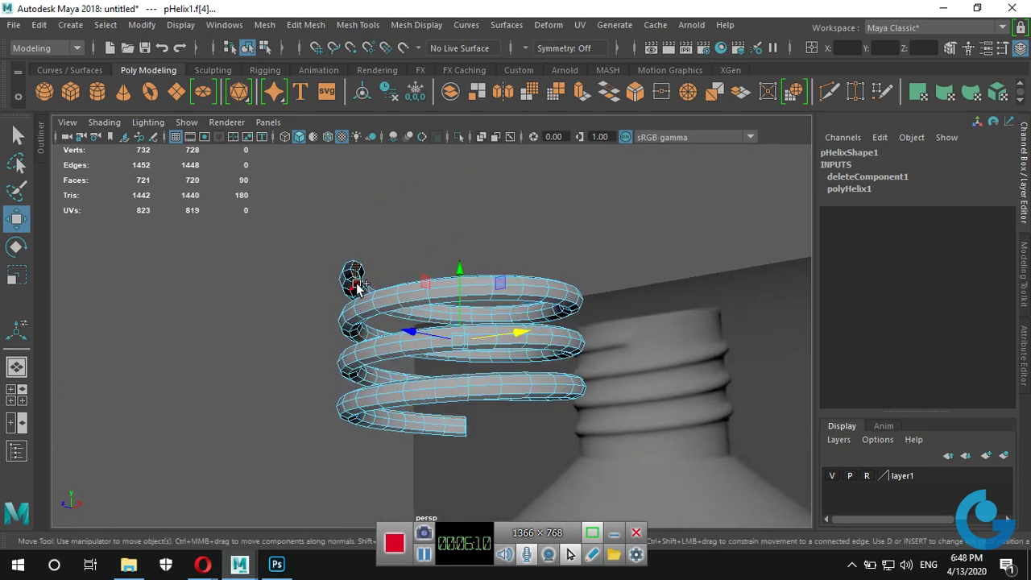
pyautogui.keyDown('alt'); pyautogui.moveTo(339, 322); pyautogui.dragTo(605, 322, button='right'); pyautogui.keyUp('alt')
pyautogui.keyDown('shift'); pyautogui.click(290, 251); pyautogui.keyUp('shift')
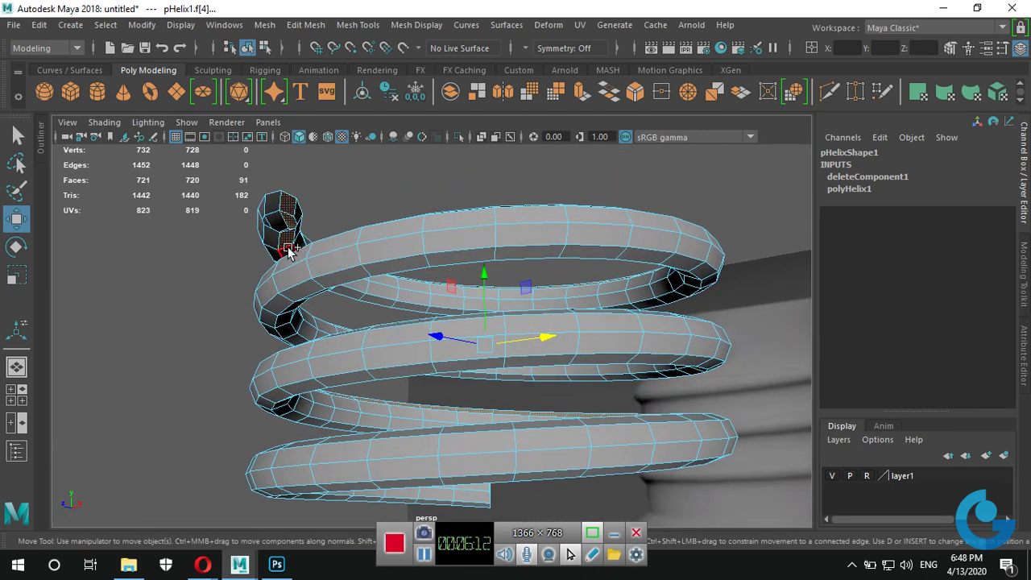
pyautogui.keyDown('shift'); pyautogui.doubleClick(290, 251); pyautogui.keyUp('shift')
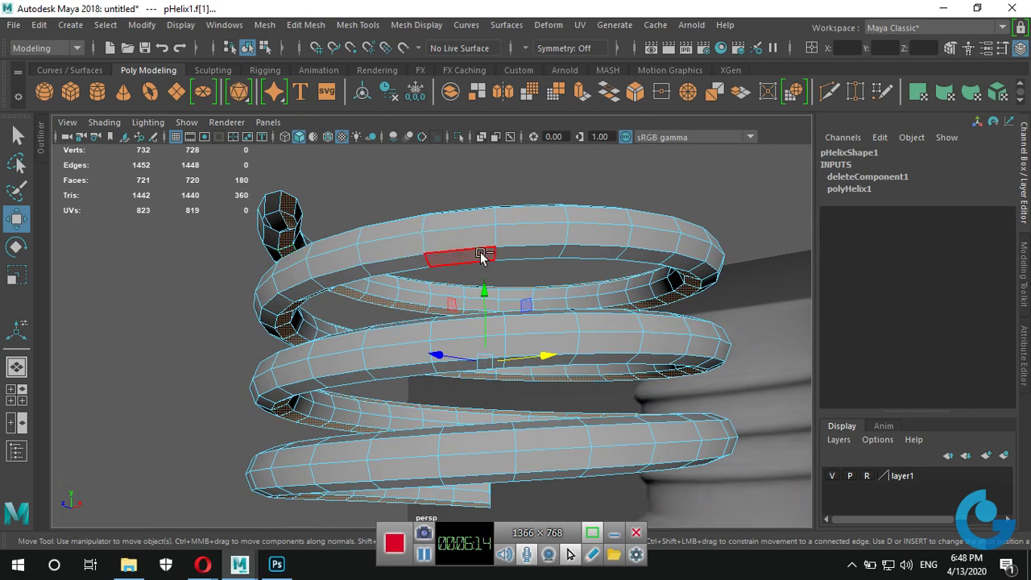
pyautogui.press('Delete')
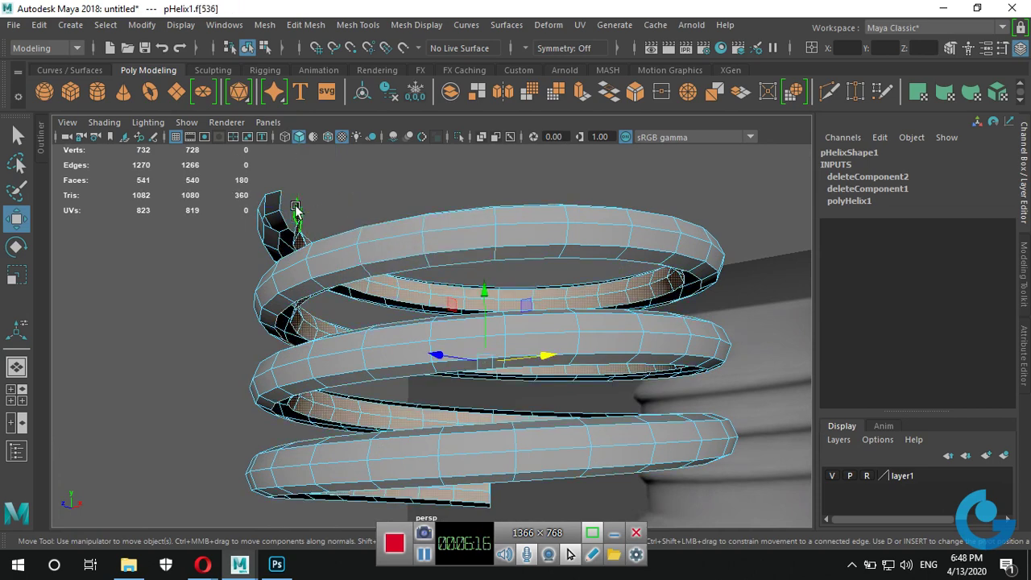
pyautogui.press('Delete')
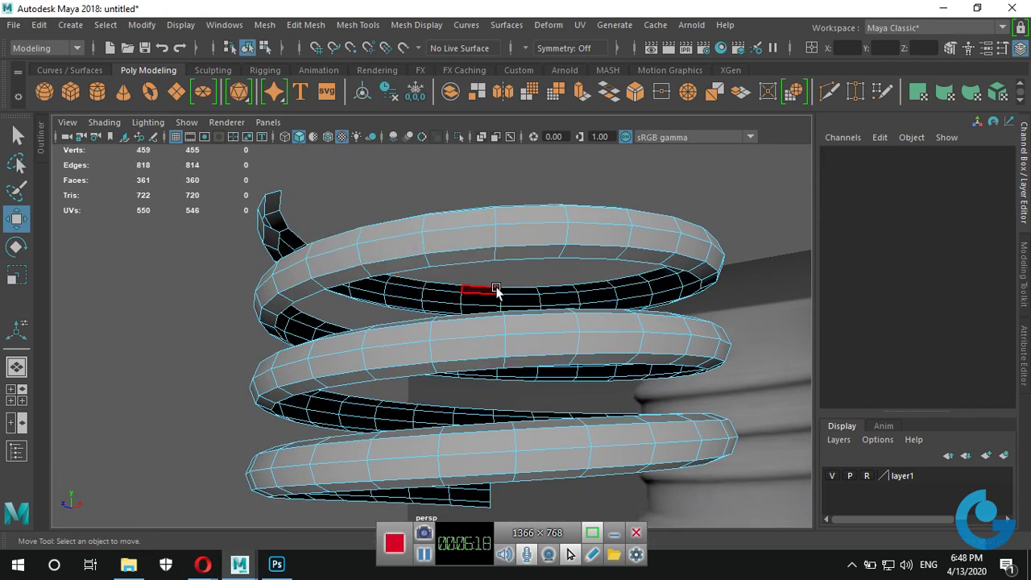
pyautogui.moveTo(497, 292)
pyautogui.keyDown('alt'); pyautogui.mouseDown()
pyautogui.moveTo(453, 292)
pyautogui.moveTo(469, 330)
pyautogui.moveTo(575, 334)
pyautogui.moveTo(528, 318)
pyautogui.mouseUp(); pyautogui.keyUp('alt')
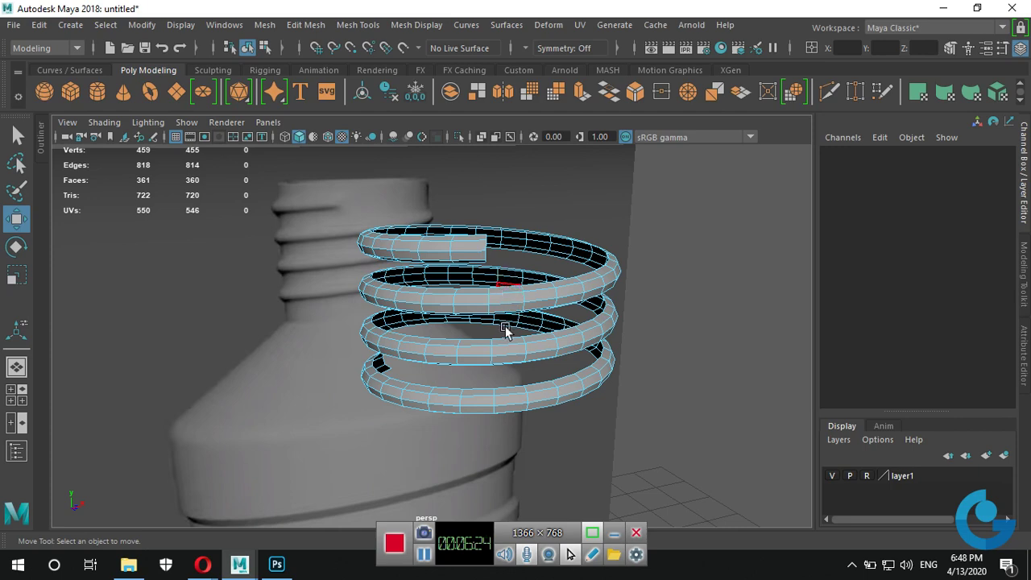
pyautogui.press('space')
pyautogui.press('space')
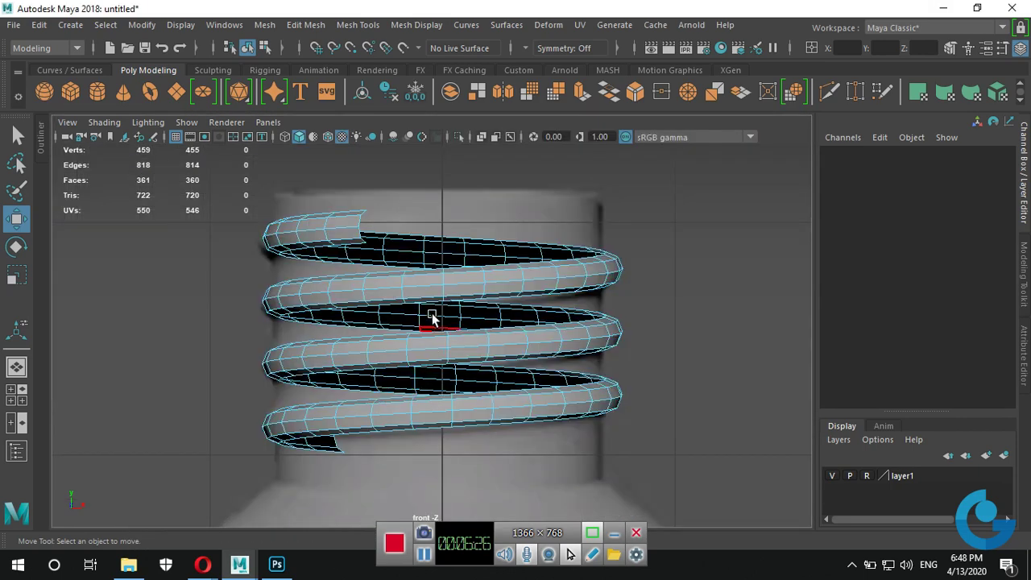
pyautogui.press('space')
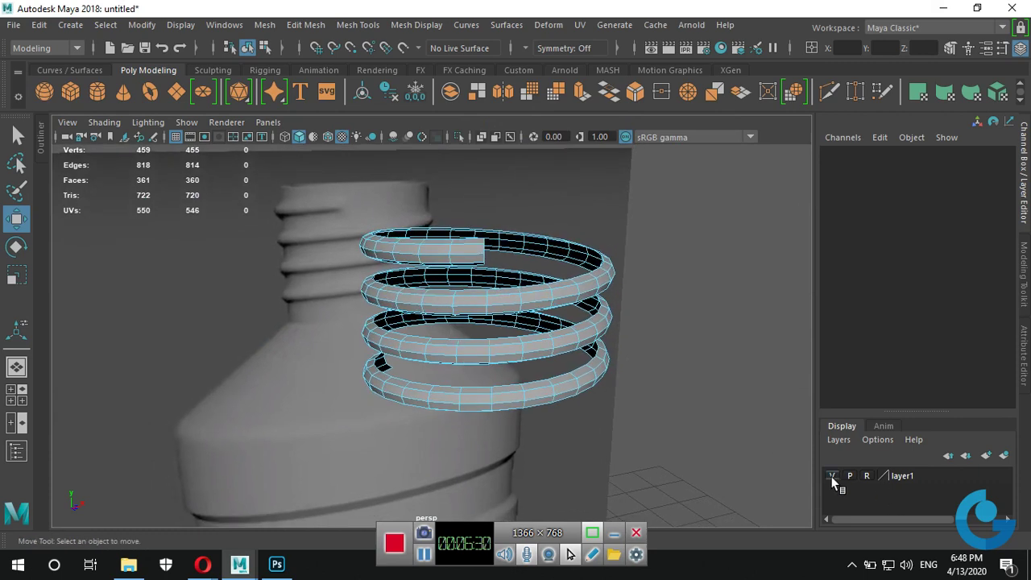
# Hide layer1, double-click to select the ribbon's edge border loop, then show layer1 again.
pyautogui.click(832, 476)
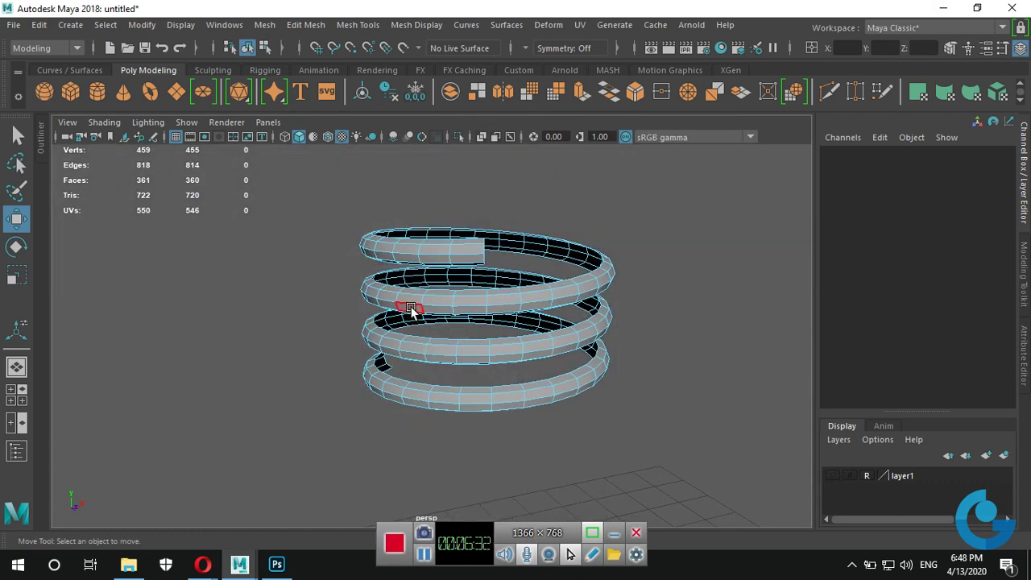
pyautogui.keyDown('alt'); pyautogui.moveTo(413, 276); pyautogui.dragTo(478, 288); pyautogui.keyUp('alt')
pyautogui.moveTo(477, 288); pyautogui.dragTo(490, 236, button='right')
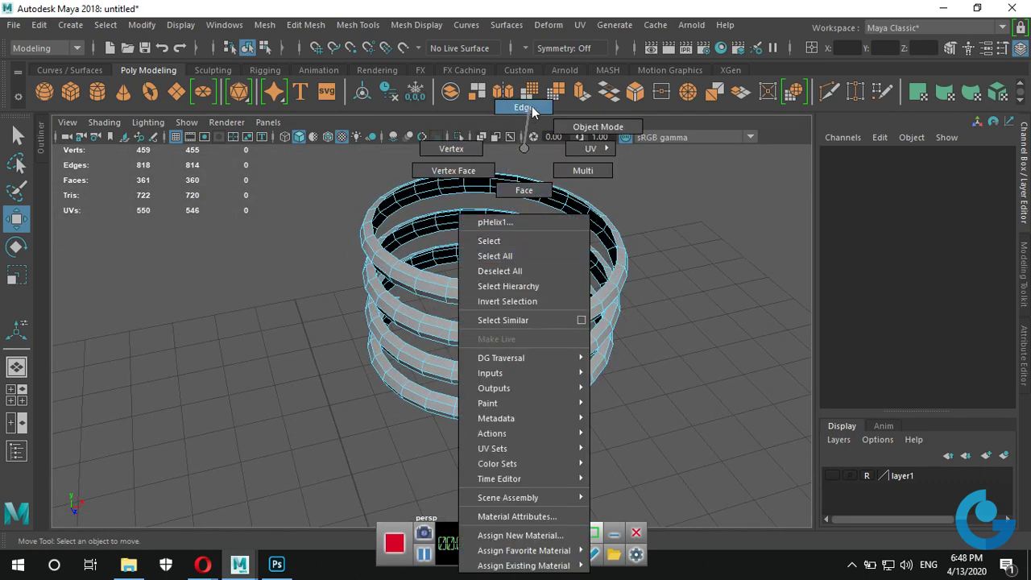
pyautogui.click(468, 281)
pyautogui.moveTo(468, 281)
pyautogui.keyDown('alt'); pyautogui.mouseDown()
pyautogui.moveTo(650, 363)
pyautogui.moveTo(760, 363)
pyautogui.moveTo(740, 386)
pyautogui.moveTo(449, 414)
pyautogui.moveTo(397, 388)
pyautogui.mouseUp(); pyautogui.keyUp('alt')
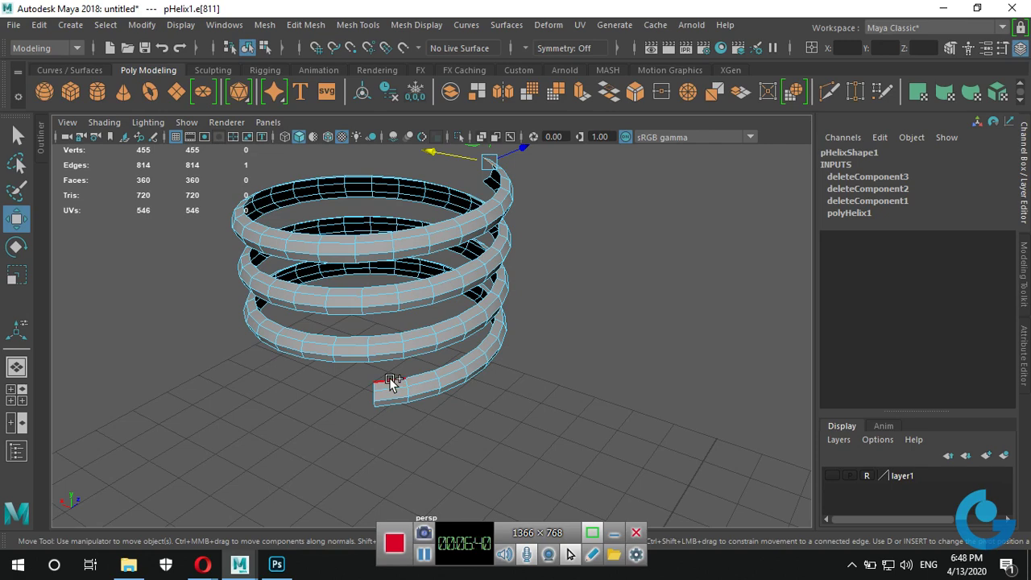
pyautogui.doubleClick(390, 382)
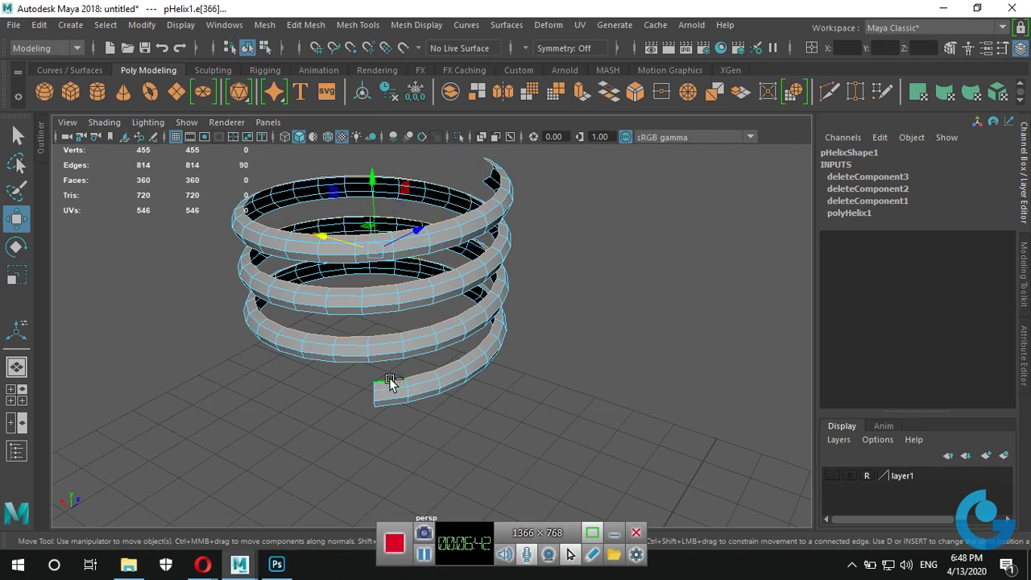
pyautogui.moveTo(587, 356)
pyautogui.keyDown('alt'); pyautogui.mouseDown()
pyautogui.moveTo(541, 302)
pyautogui.moveTo(463, 419)
pyautogui.mouseUp(); pyautogui.keyUp('alt')
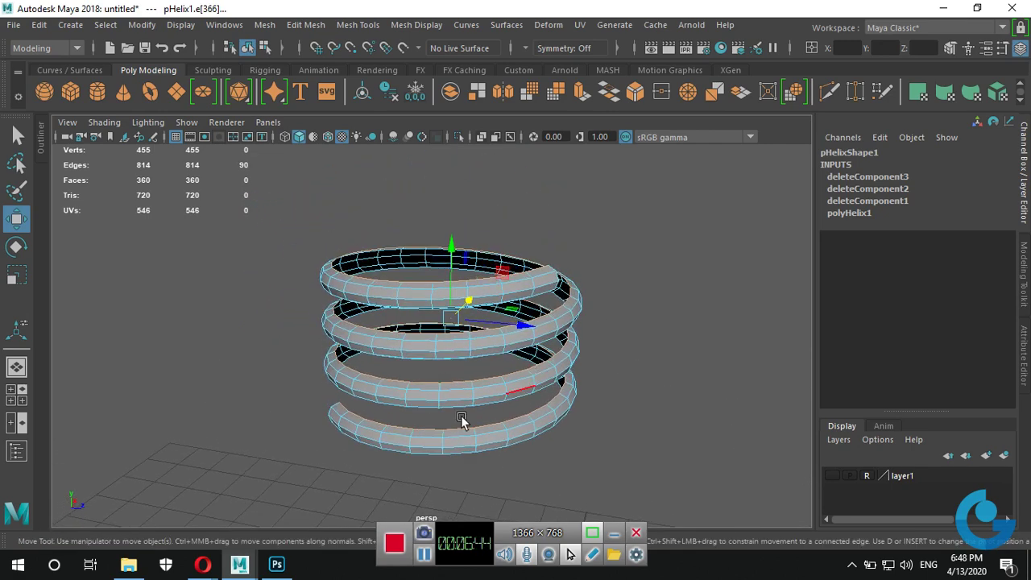
pyautogui.press('space')
pyautogui.press('space')
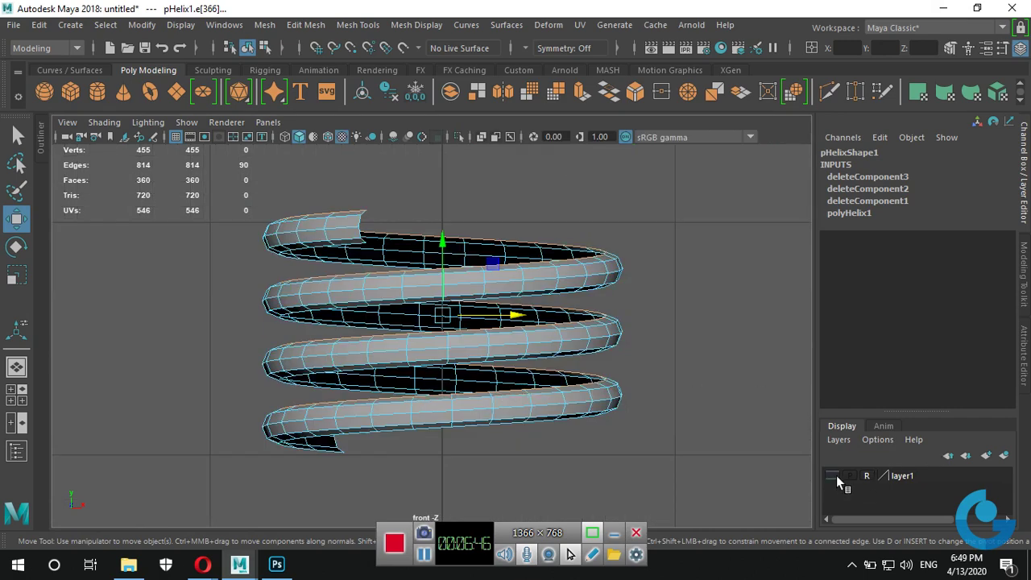
pyautogui.click(833, 475)
pyautogui.keyDown('alt'); pyautogui.moveTo(475, 286); pyautogui.dragTo(458, 318, button='middle'); pyautogui.keyUp('alt')
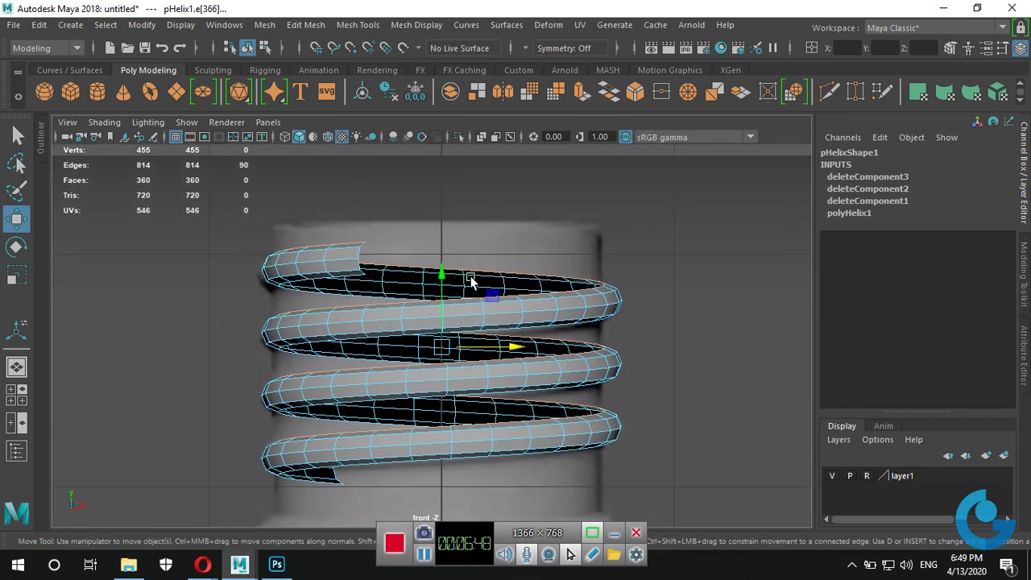
pyautogui.click(581, 93)
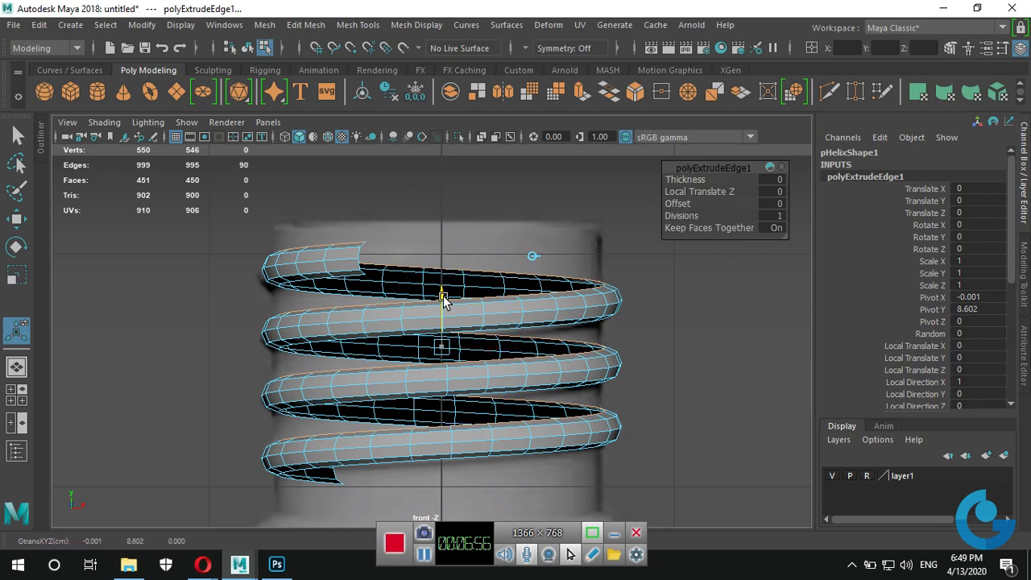
pyautogui.moveTo(443, 295); pyautogui.dragTo(442, 265)
pyautogui.press('t')
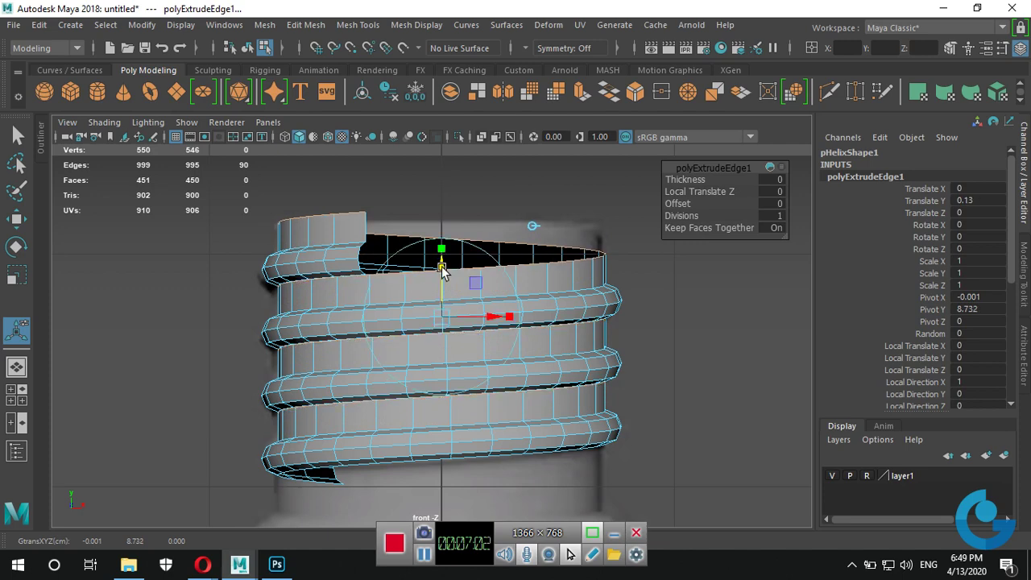
pyautogui.scroll(3, 510, 313)
pyautogui.scroll(3, 510, 326)
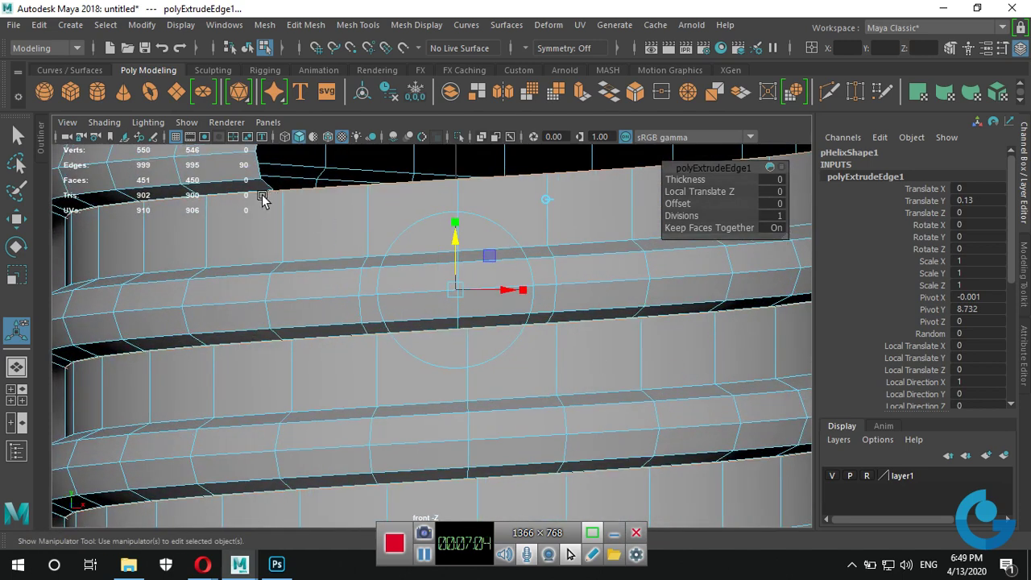
pyautogui.press('space')
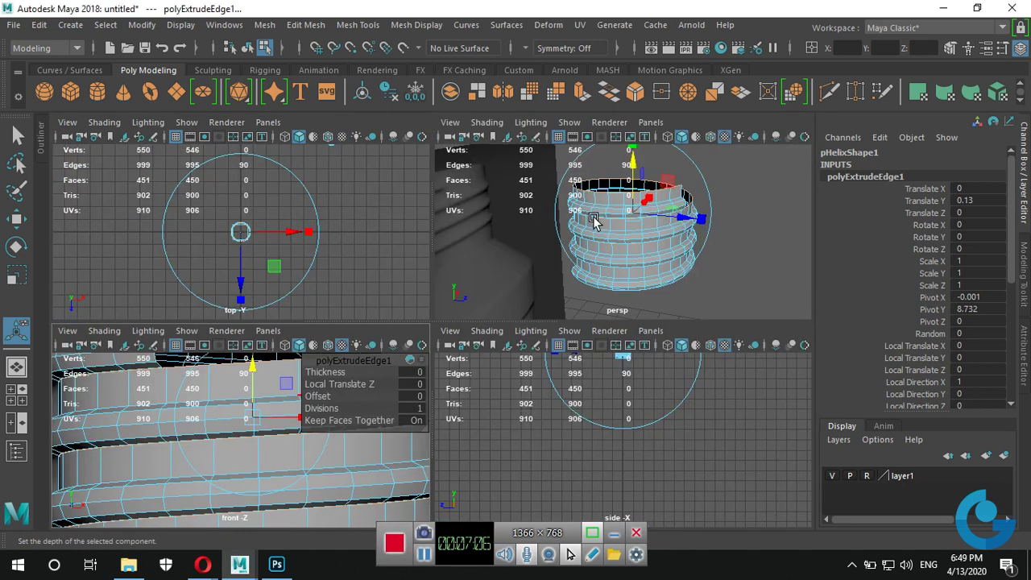
pyautogui.press('space')
pyautogui.moveTo(437, 385)
pyautogui.keyDown('alt'); pyautogui.mouseDown()
pyautogui.moveTo(432, 360)
pyautogui.moveTo(520, 330)
pyautogui.mouseUp(); pyautogui.keyUp('alt')
pyautogui.keyDown('alt'); pyautogui.moveTo(520, 329); pyautogui.dragTo(633, 317, button='right'); pyautogui.keyUp('alt')
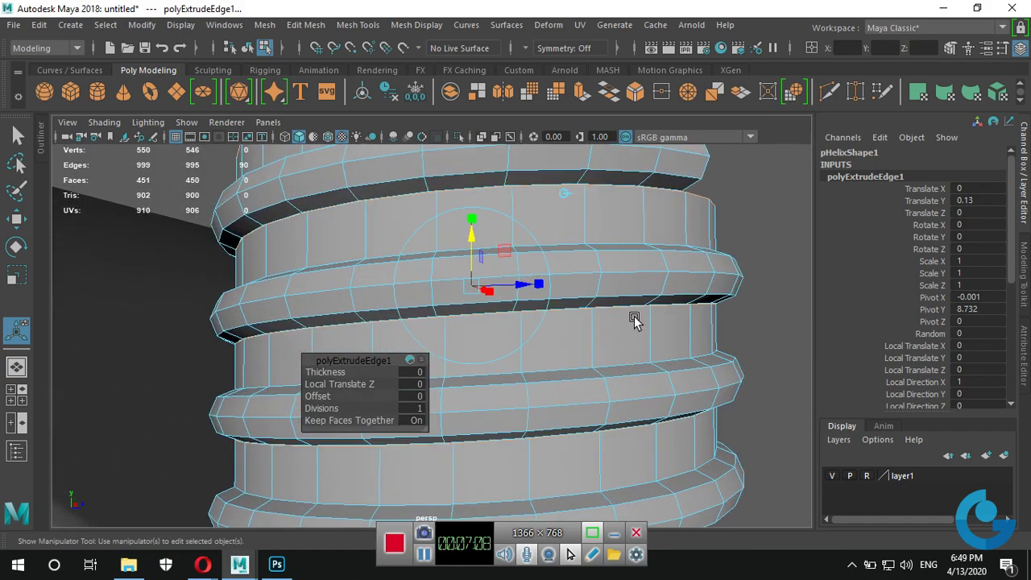
pyautogui.moveTo(617, 341)
pyautogui.keyDown('alt'); pyautogui.mouseDown()
pyautogui.moveTo(525, 336)
pyautogui.moveTo(571, 346)
pyautogui.moveTo(536, 336)
pyautogui.moveTo(462, 352)
pyautogui.moveTo(540, 324)
pyautogui.moveTo(585, 328)
pyautogui.moveTo(633, 359)
pyautogui.moveTo(516, 363)
pyautogui.mouseUp(); pyautogui.keyUp('alt')
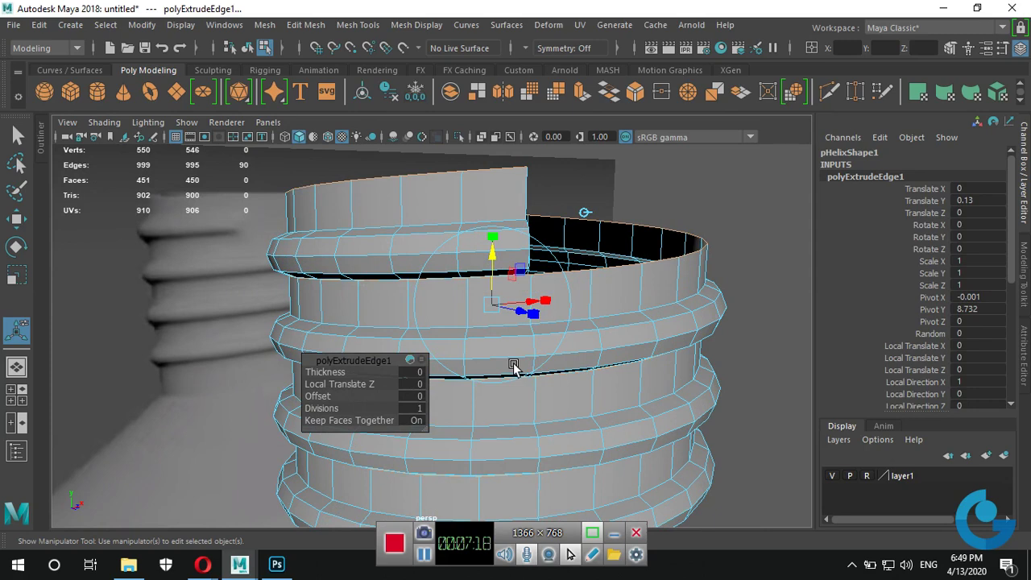
pyautogui.scroll(-2, 925, 392)
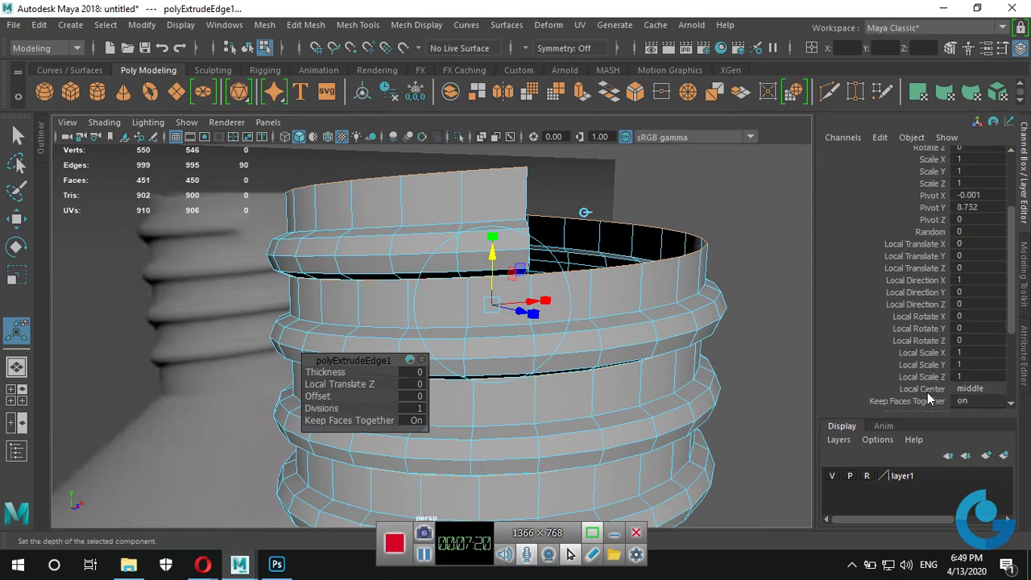
pyautogui.scroll(-2, 938, 371)
pyautogui.scroll(4, 946, 352)
pyautogui.scroll(-6, 954, 346)
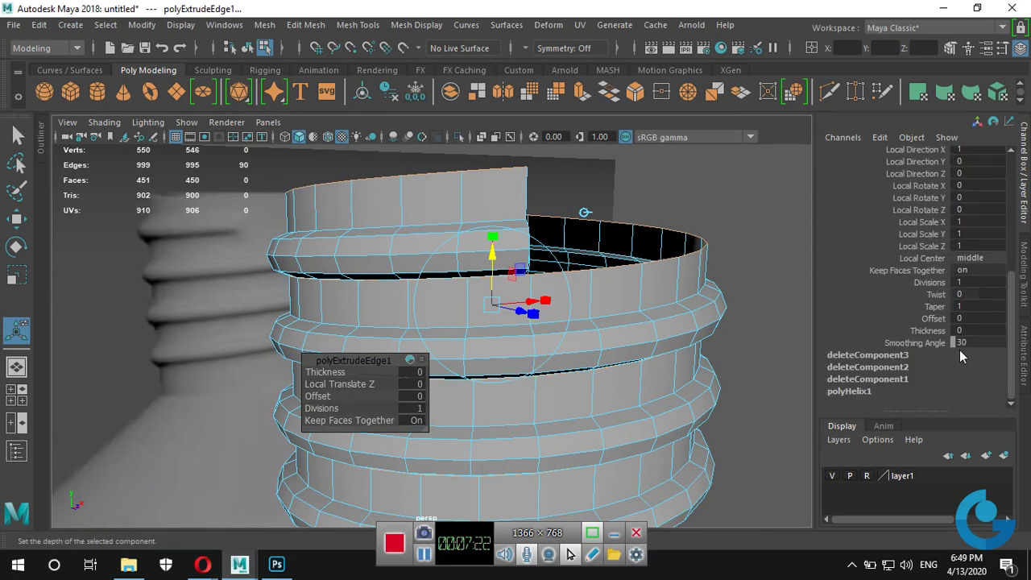
pyautogui.moveTo(550, 313)
pyautogui.keyDown('alt'); pyautogui.mouseDown()
pyautogui.moveTo(599, 339)
pyautogui.moveTo(534, 363)
pyautogui.mouseUp(); pyautogui.keyUp('alt')
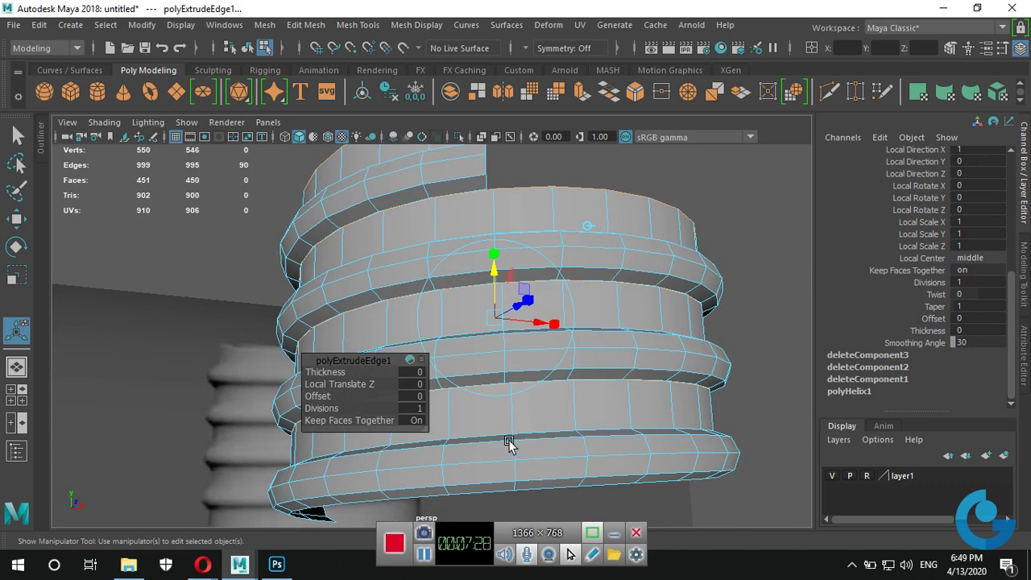
pyautogui.moveTo(572, 427); pyautogui.dragTo(573, 432)
# Undo the extrusion and face deletions, returning pHelix1 to a 722-face tube.
pyautogui.hotkey('ctrl', 'z')
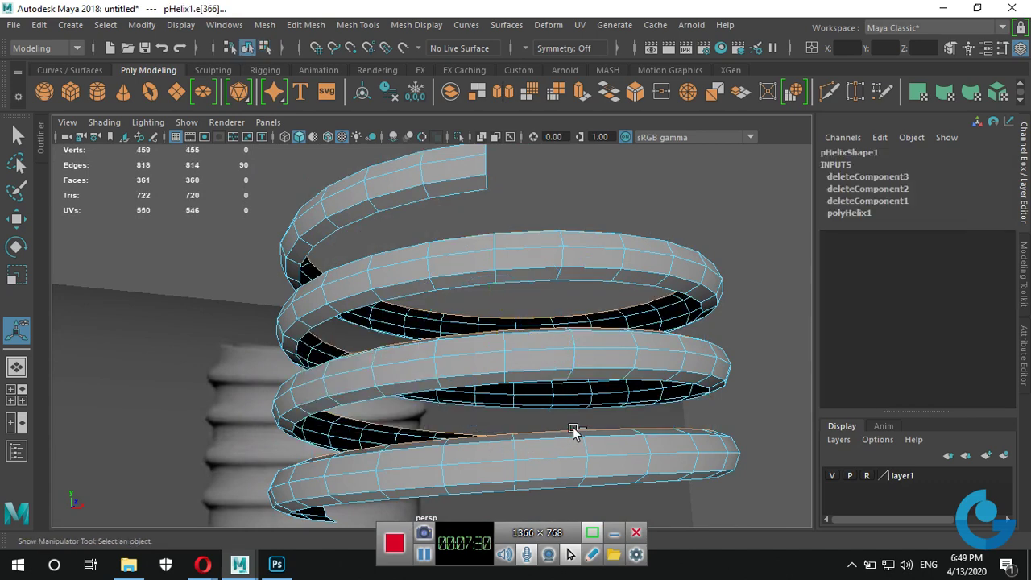
pyautogui.hotkey('ctrl', 'z')
pyautogui.hotkey('ctrl', 'z')
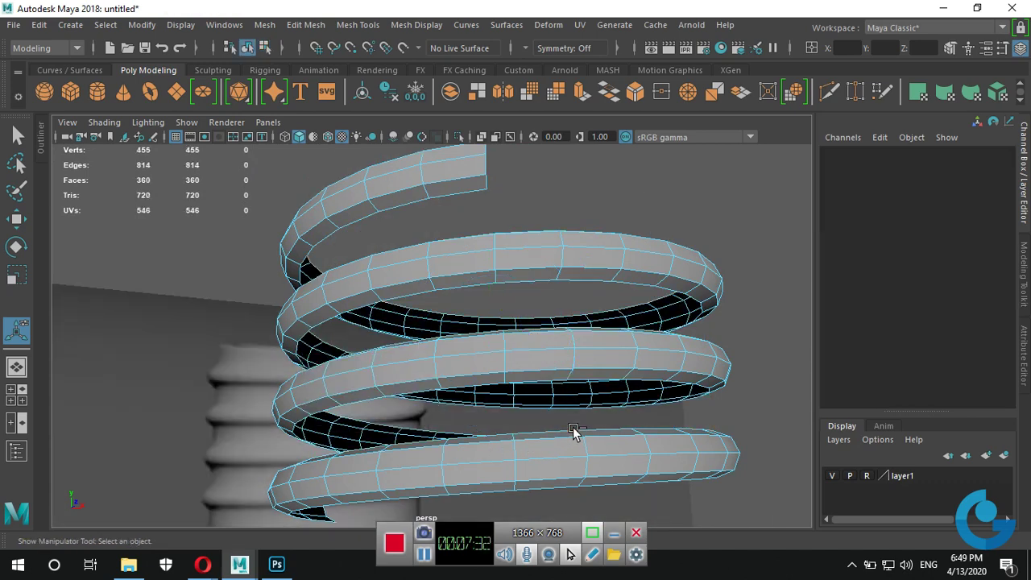
pyautogui.hotkey('ctrl', 'z')
pyautogui.hotkey('ctrl', 'z')
pyautogui.hotkey('ctrl', 'z')
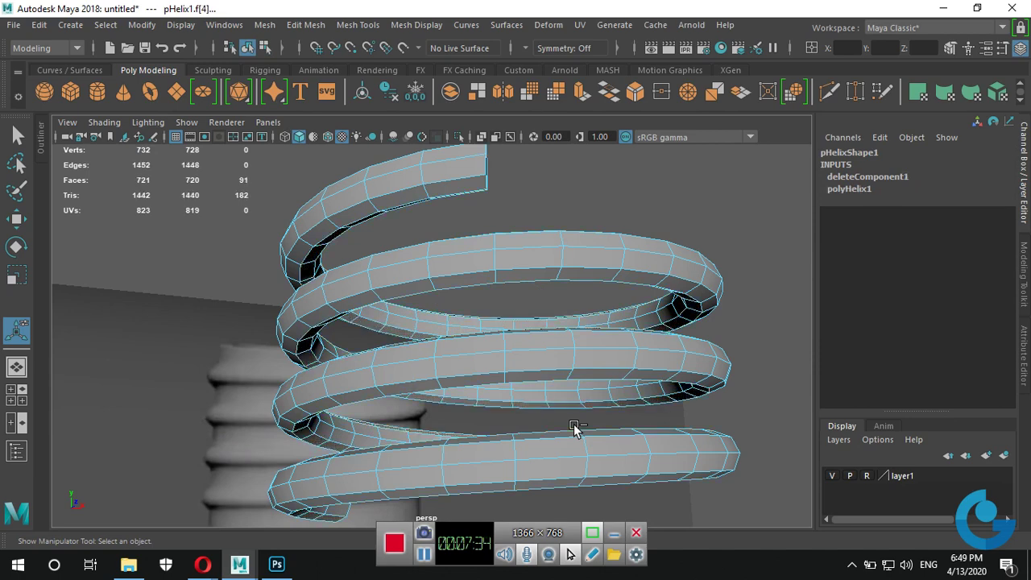
pyautogui.hotkey('ctrl', 'z')
pyautogui.hotkey('ctrl', 'z')
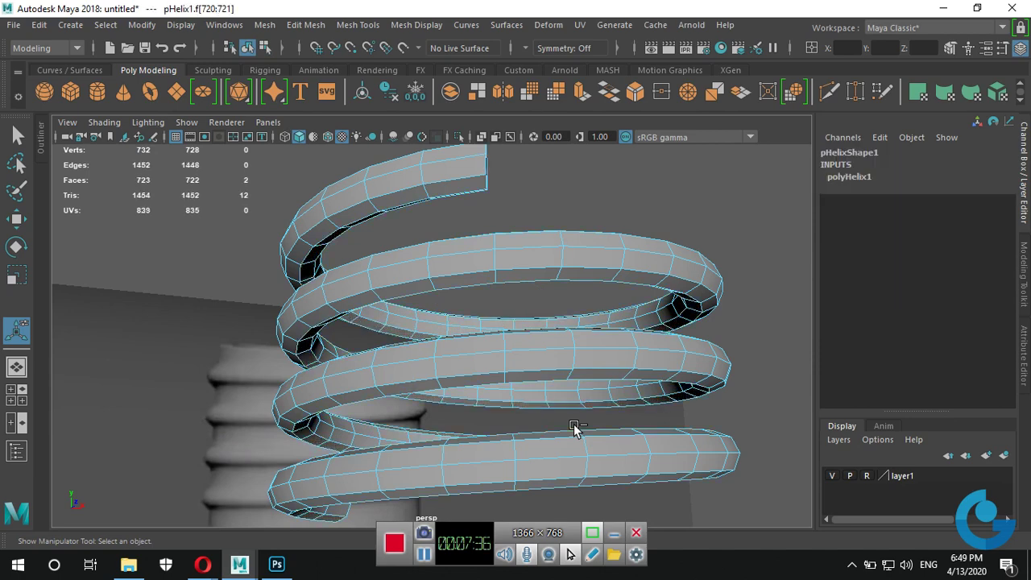
pyautogui.hotkey('ctrl', 'z')
pyautogui.hotkey('ctrl', 'z')
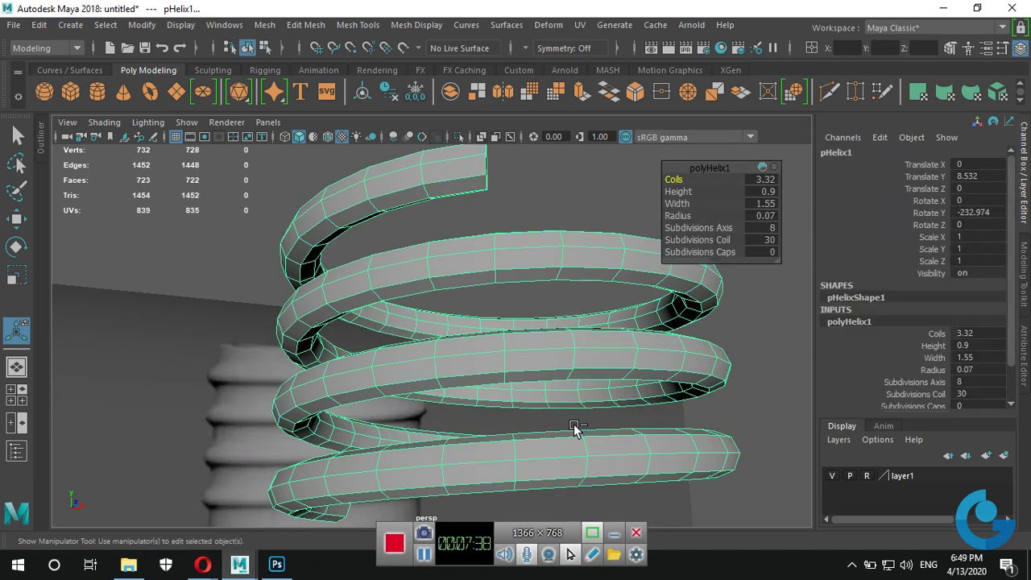
pyautogui.hotkey('ctrl', 'z')
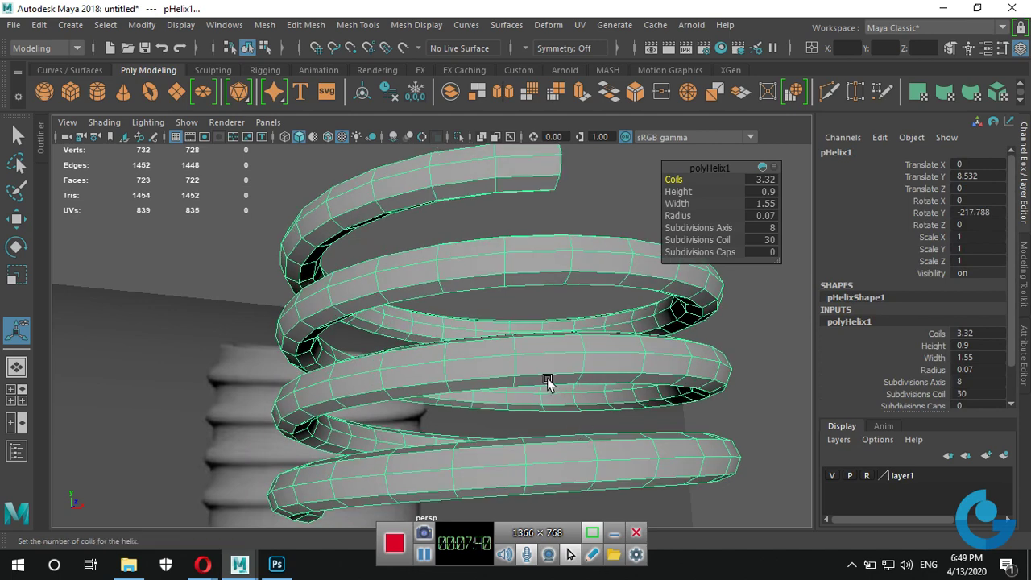
# Undo the stray rotation while keeping Height at 0.9, and frame the helix in front view.
pyautogui.hotkey('ctrl', 'z')
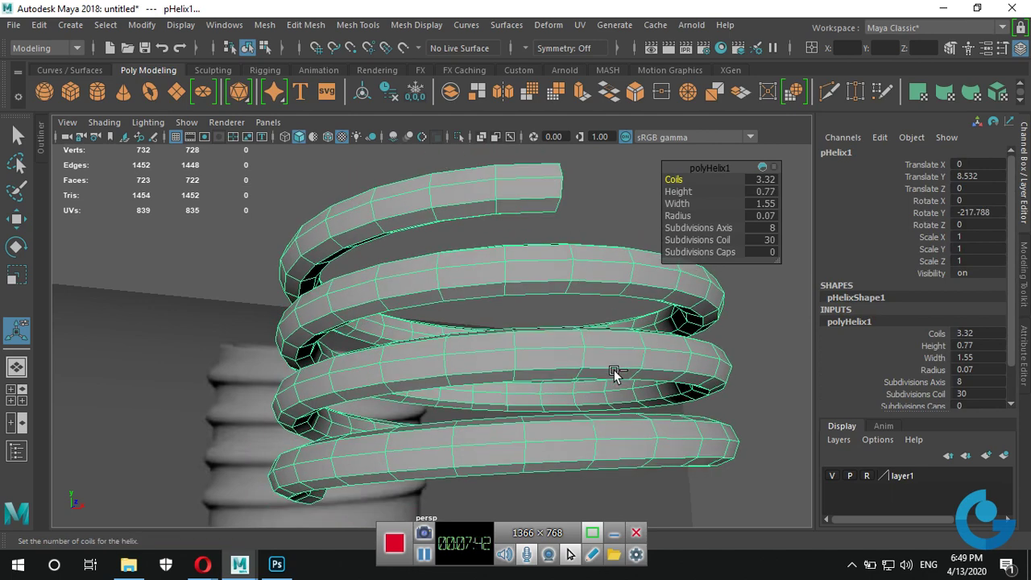
pyautogui.hotkey('ctrl', 'z')
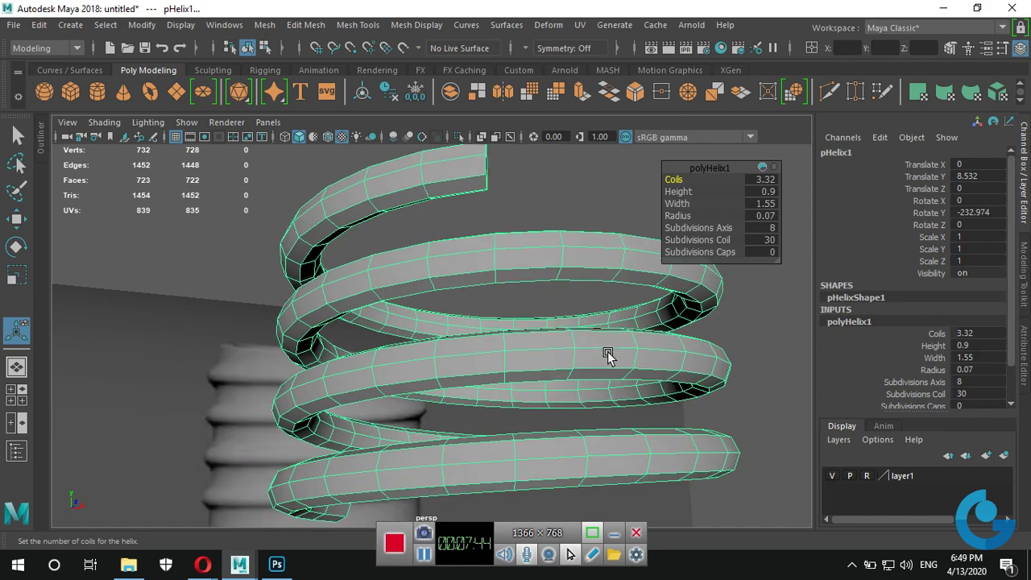
pyautogui.hotkey('ctrl', 'z')
pyautogui.press('space')
pyautogui.press('space')
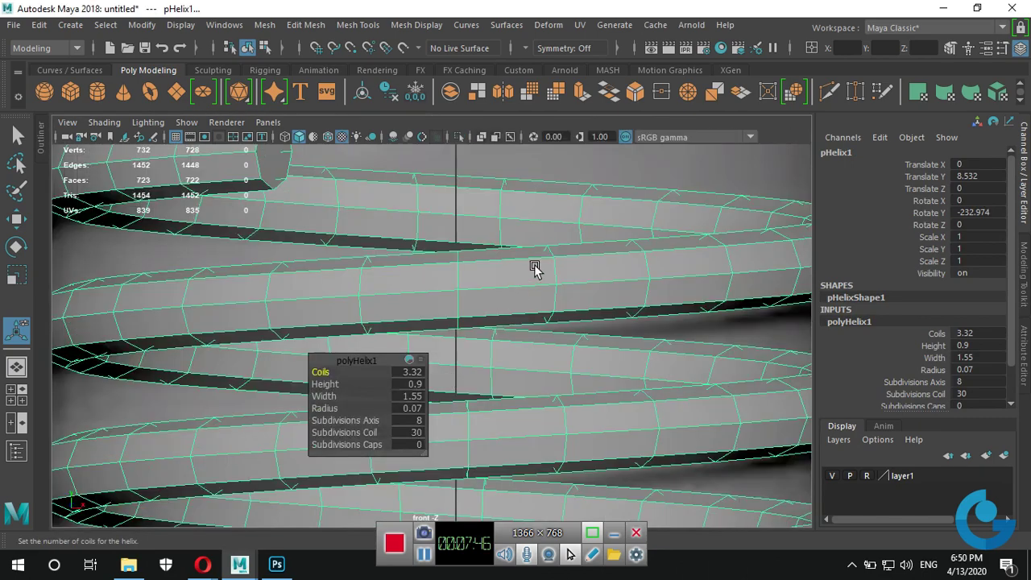
pyautogui.scroll(-3, 534, 269)
pyautogui.scroll(-2, 557, 378)
pyautogui.moveTo(534, 400)
pyautogui.keyDown('alt'); pyautogui.mouseDown(button='middle')
pyautogui.moveTo(644, 322)
pyautogui.moveTo(512, 298)
pyautogui.mouseUp(button='middle'); pyautogui.keyUp('alt')
pyautogui.scroll(1, 628, 330)
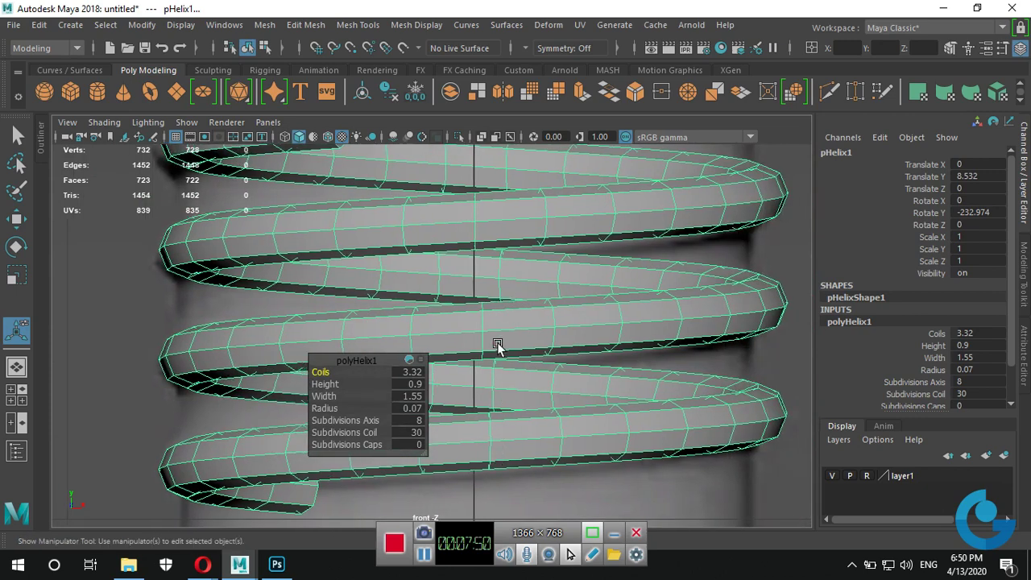
pyautogui.scroll(-2, 606, 301)
pyautogui.scroll(1, 499, 258)
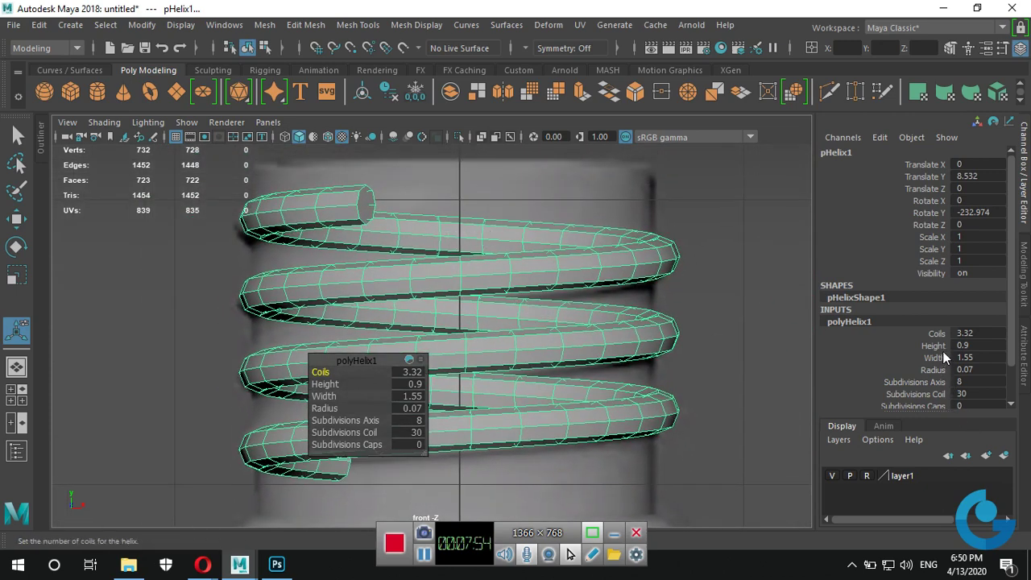
# Set the helix Coils to 3.33.
pyautogui.doubleClick(978, 332)
pyautogui.write('3')
pyautogui.press('Return')
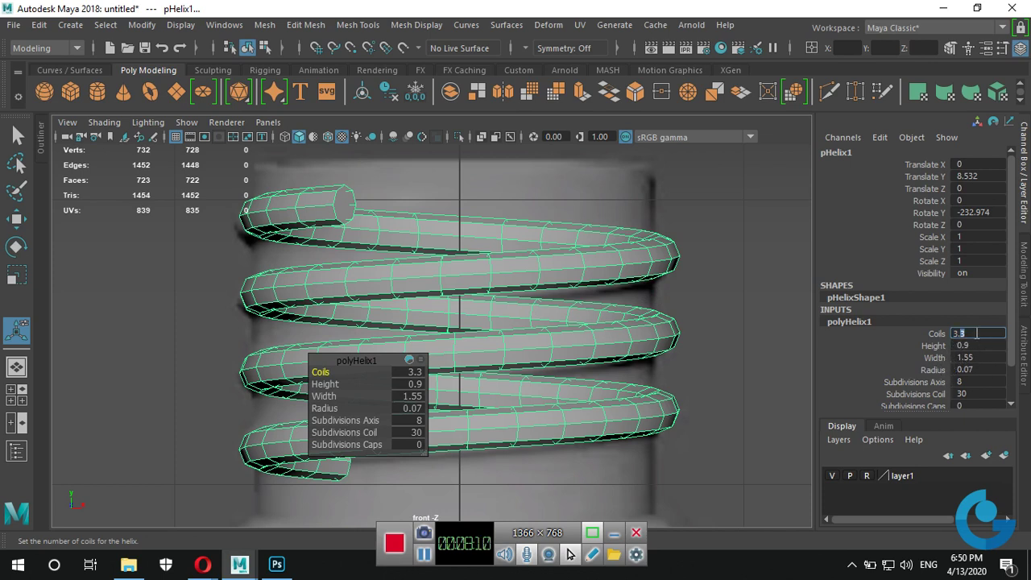
pyautogui.write('3.2')
pyautogui.press('Return')
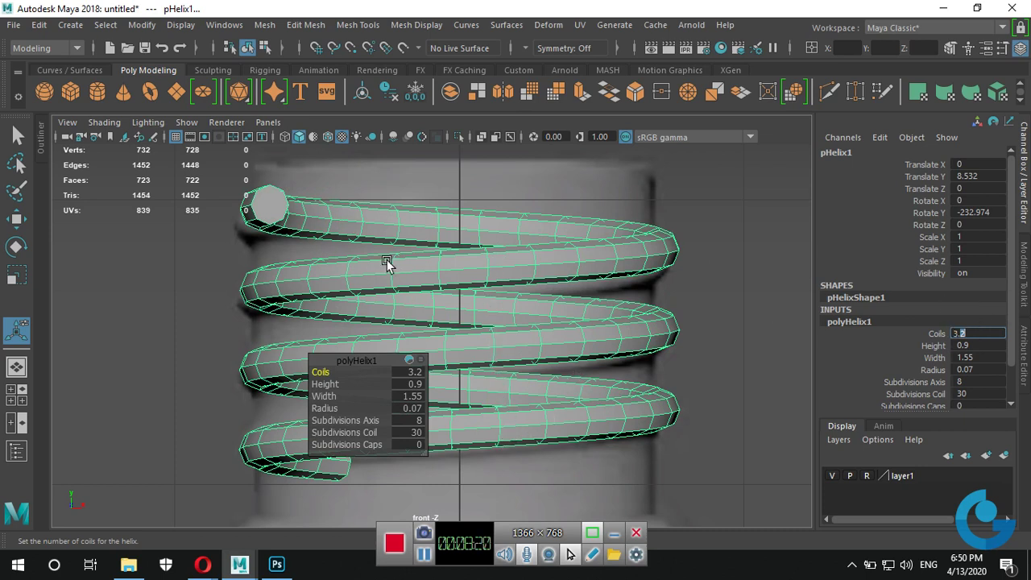
pyautogui.click(934, 335)
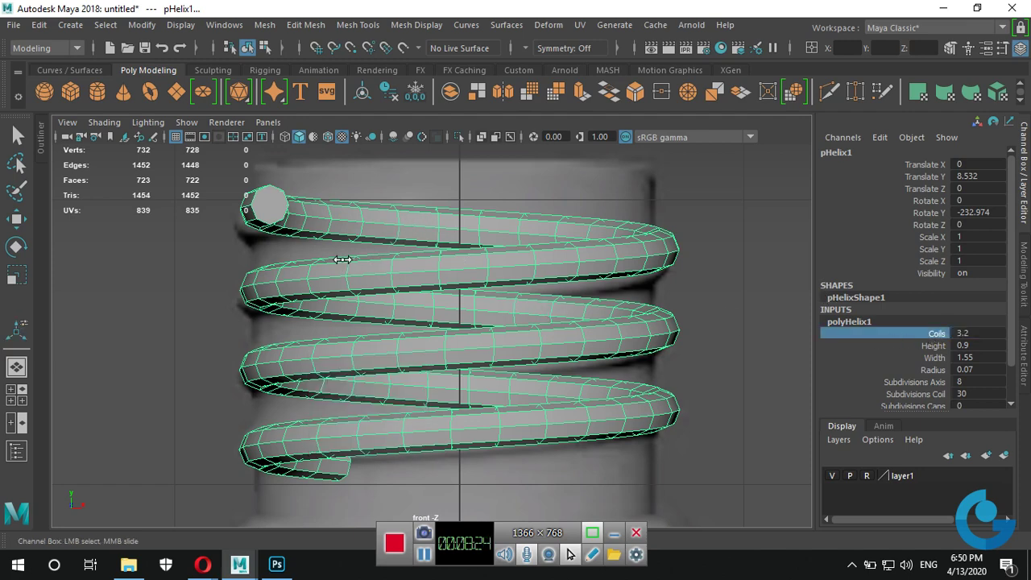
pyautogui.moveTo(343, 258); pyautogui.dragTo(352, 259, button='middle')
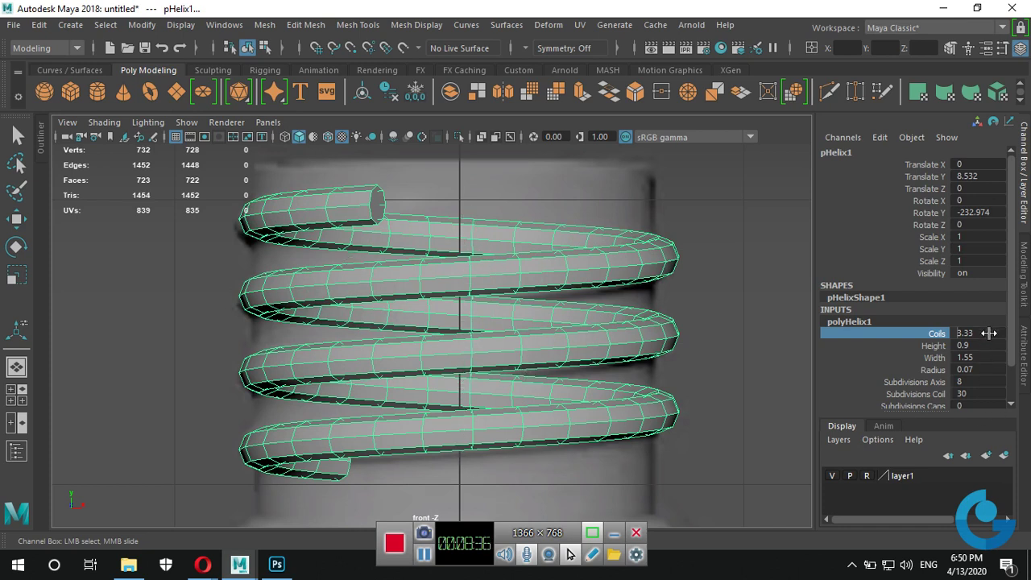
# View the coils from above in perspective and switch the helix to edge selection.
pyautogui.press('space')
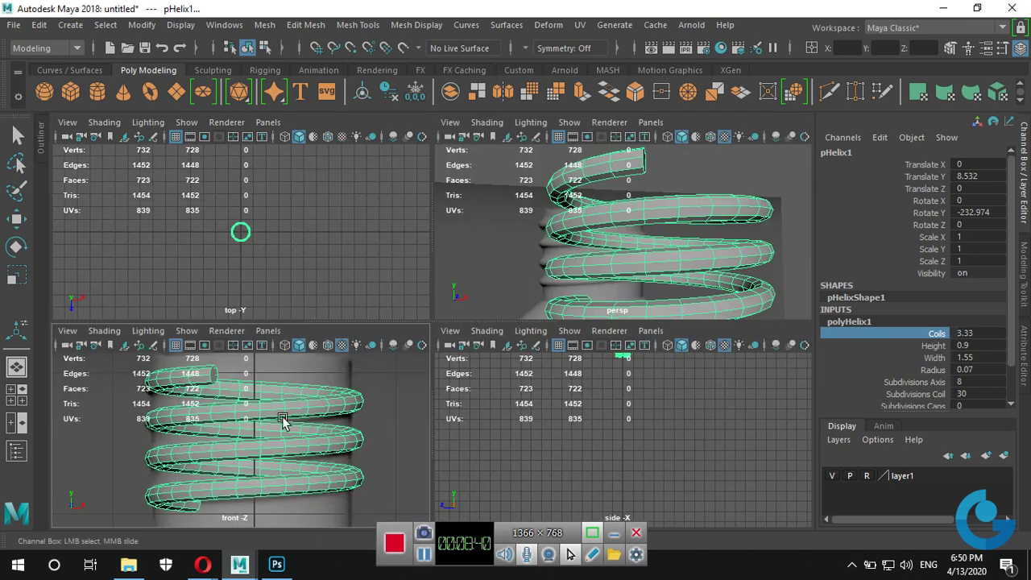
pyautogui.press('space')
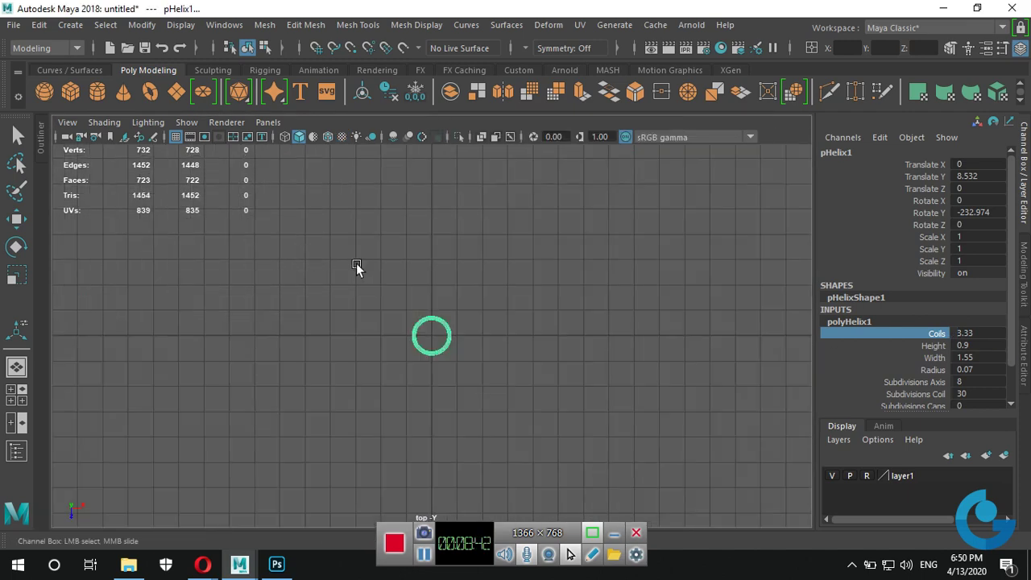
pyautogui.scroll(3, 356, 266)
pyautogui.scroll(5, 572, 338)
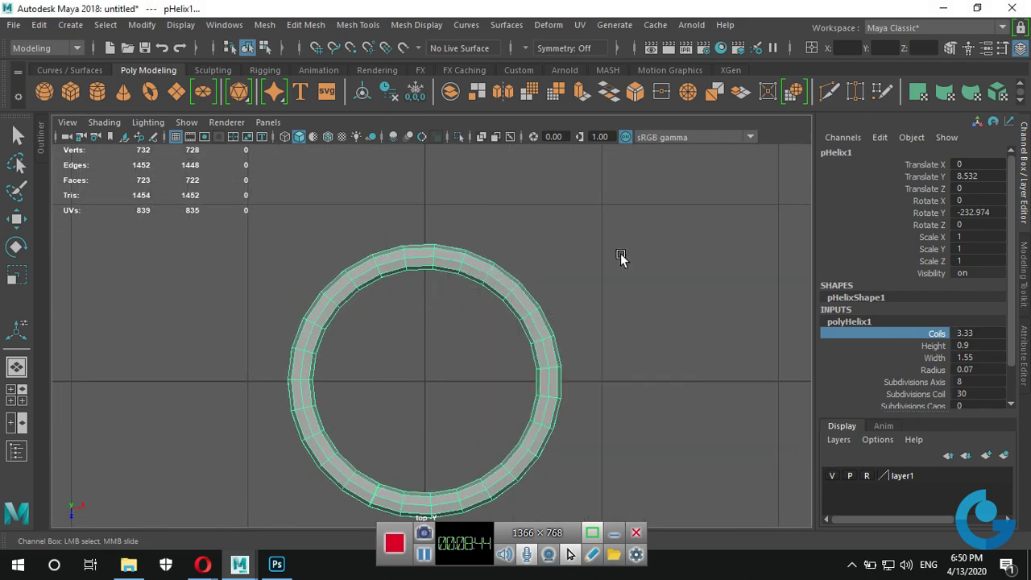
pyautogui.press('space')
pyautogui.press('space')
pyautogui.scroll(3, 633, 360)
pyautogui.moveTo(633, 359)
pyautogui.keyDown('alt'); pyautogui.mouseDown()
pyautogui.moveTo(577, 405)
pyautogui.moveTo(577, 375)
pyautogui.moveTo(545, 405)
pyautogui.moveTo(569, 365)
pyautogui.mouseUp(); pyautogui.keyUp('alt')
pyautogui.moveTo(569, 365); pyautogui.dragTo(567, 149, button='right')
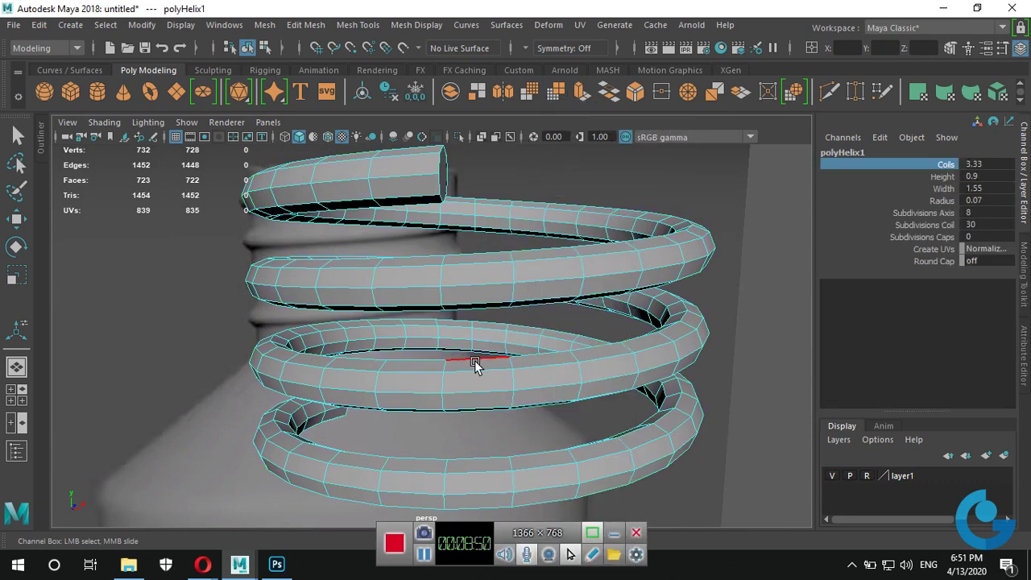
# Select two edges on the helix's inner coil.
pyautogui.click(481, 357)
pyautogui.keyDown('alt'); pyautogui.moveTo(481, 357); pyautogui.dragTo(511, 408); pyautogui.keyUp('alt')
pyautogui.press('t')
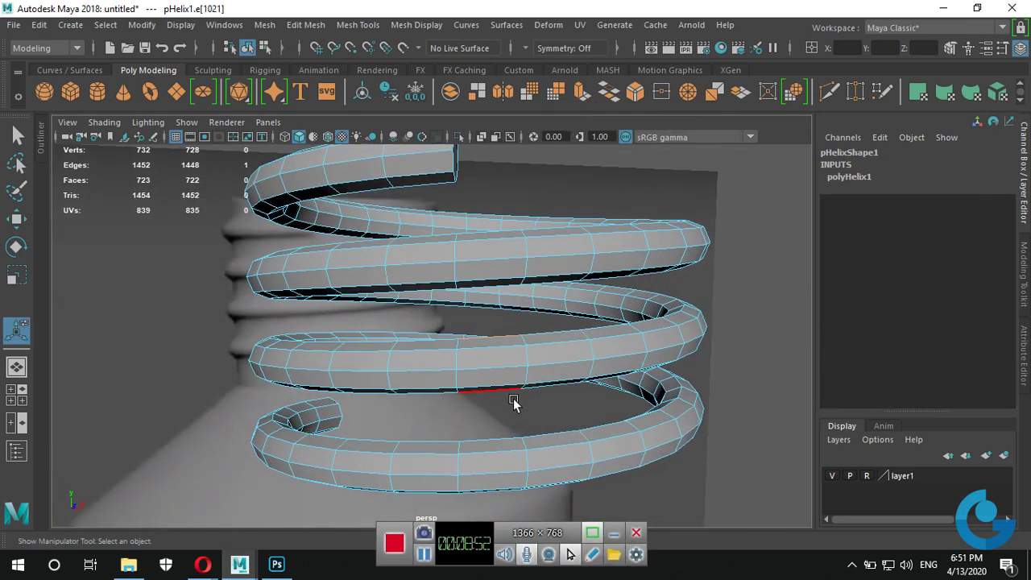
pyautogui.keyDown('shift'); pyautogui.click(495, 436); pyautogui.keyUp('shift')
pyautogui.moveTo(511, 426)
pyautogui.keyDown('alt'); pyautogui.mouseDown()
pyautogui.moveTo(552, 392)
pyautogui.moveTo(536, 361)
pyautogui.mouseUp(); pyautogui.keyUp('alt')
pyautogui.press('e')
pyautogui.press('r')
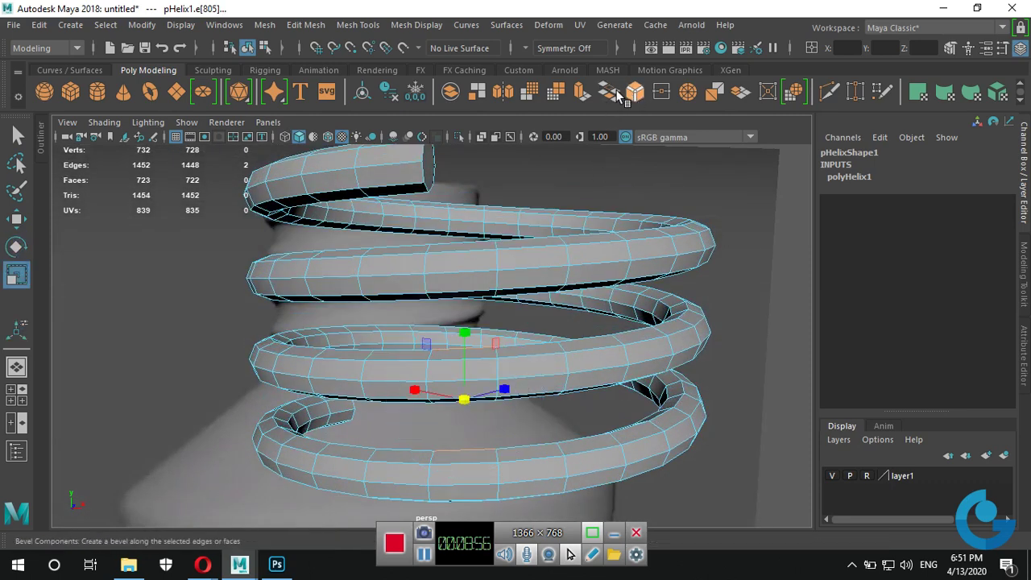
# Extrude the selected edges and pull the extrusion upward.
pyautogui.click(572, 88)
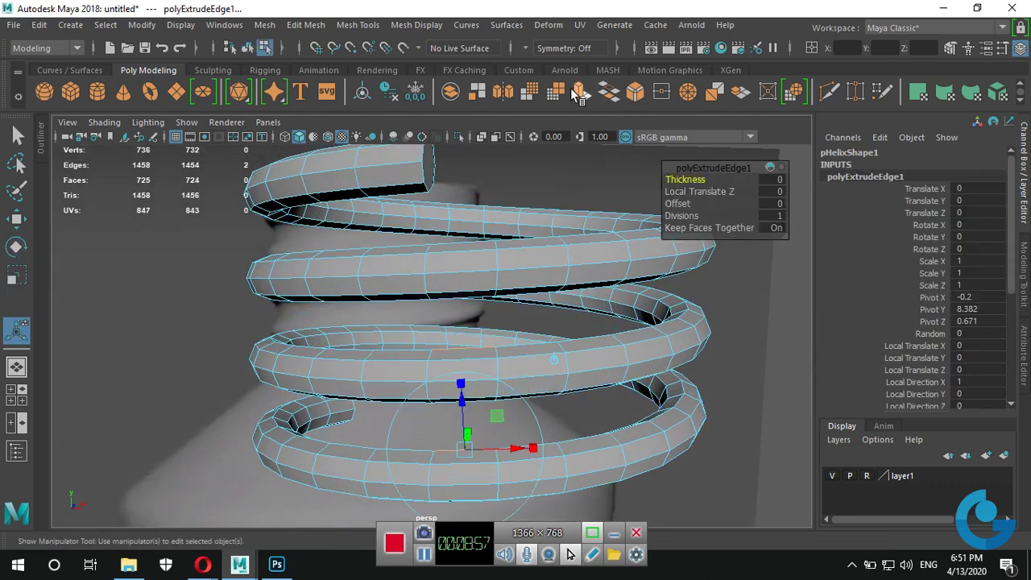
pyautogui.click(553, 358)
pyautogui.moveTo(467, 347); pyautogui.dragTo(467, 301)
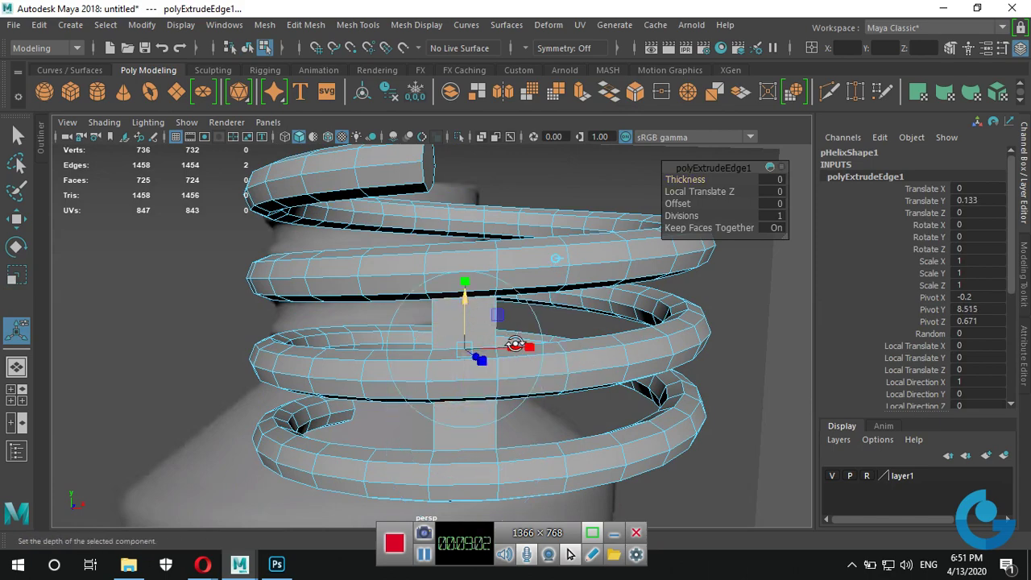
pyautogui.keyDown('alt'); pyautogui.moveTo(515, 344); pyautogui.dragTo(529, 322); pyautogui.keyUp('alt')
pyautogui.keyDown('alt'); pyautogui.moveTo(540, 322); pyautogui.dragTo(706, 342, button='right'); pyautogui.keyUp('alt')
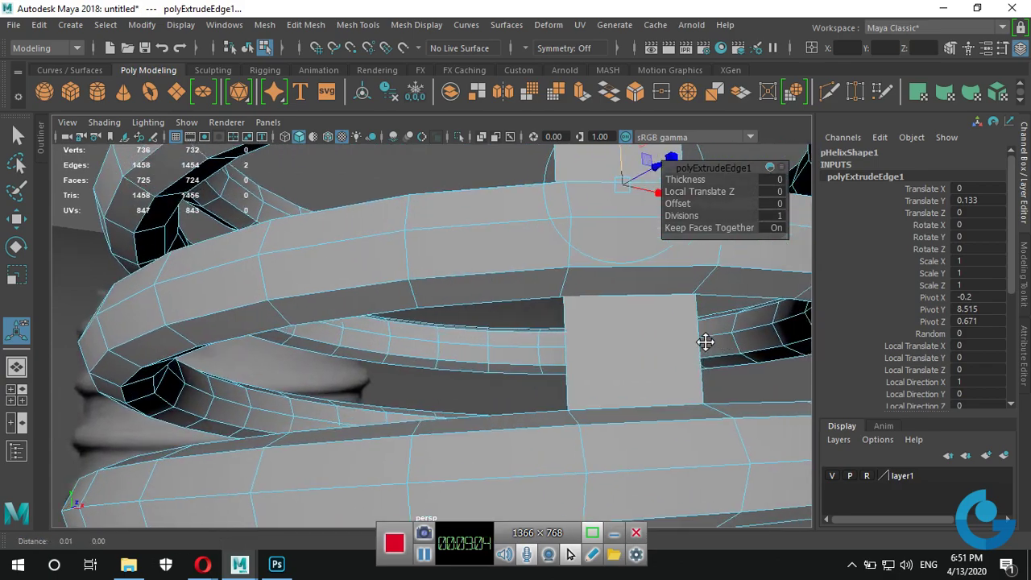
pyautogui.moveTo(705, 341)
pyautogui.keyDown('alt'); pyautogui.mouseDown()
pyautogui.moveTo(449, 363)
pyautogui.moveTo(529, 364)
pyautogui.mouseUp(); pyautogui.keyUp('alt')
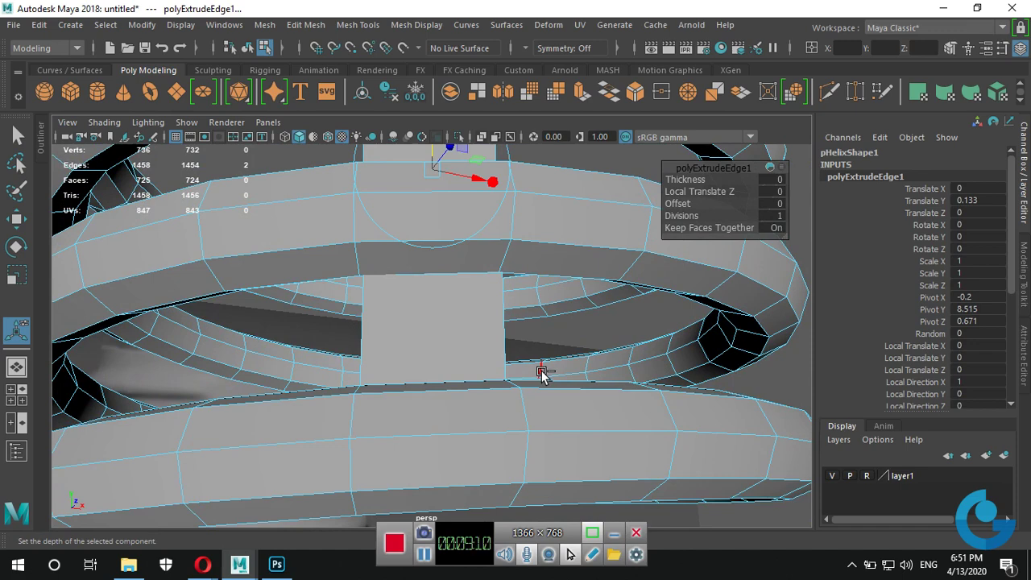
# Undo the upward move and the edge extrusion, restoring the plain helix tube.
pyautogui.hotkey('ctrl', 'z')
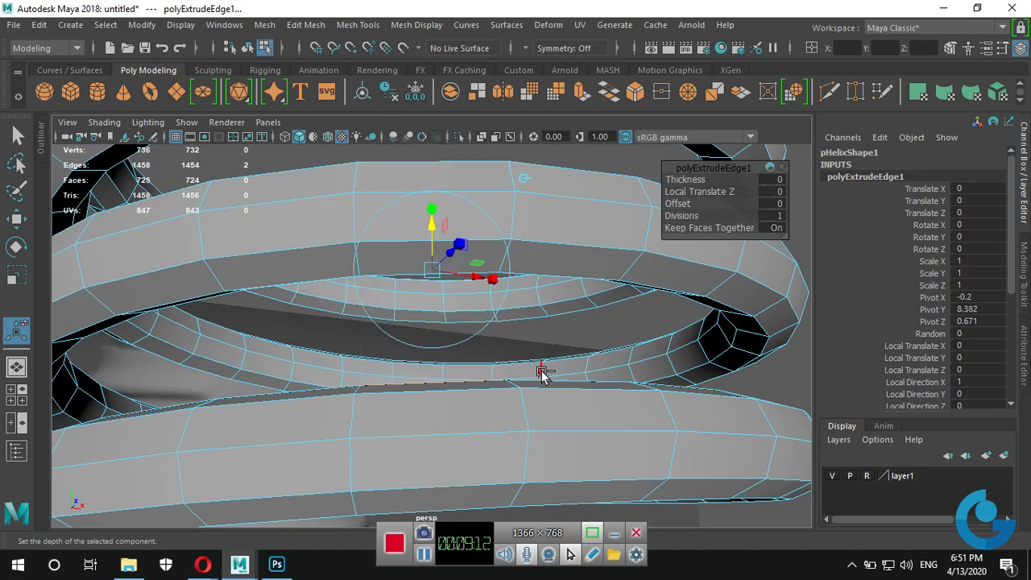
pyautogui.hotkey('ctrl', 'z')
pyautogui.keyDown('alt'); pyautogui.moveTo(564, 362); pyautogui.dragTo(492, 421); pyautogui.keyUp('alt')
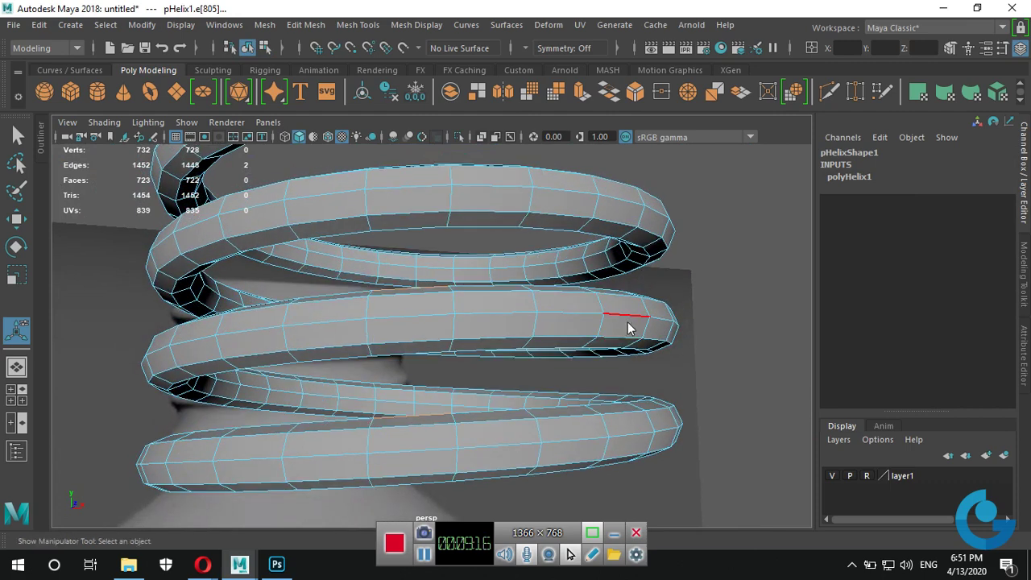
pyautogui.moveTo(627, 149)
pyautogui.mouseDown(button='right')
pyautogui.moveTo(697, 145)
pyautogui.moveTo(701, 127)
pyautogui.mouseUp(button='right')
# Bring up the helix's construction attributes and begin editing the Coils value.
pyautogui.click(850, 322)
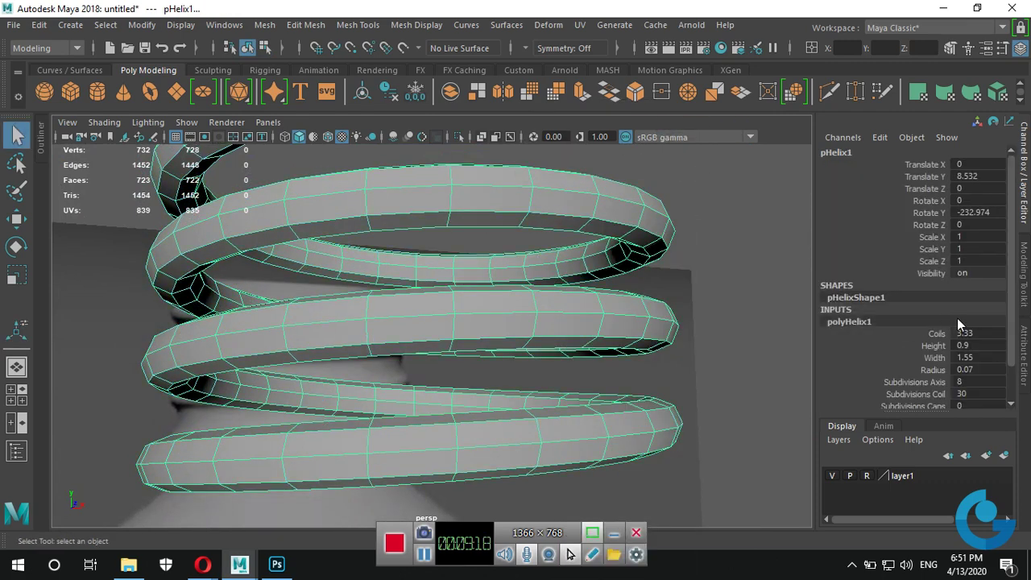
pyautogui.doubleClick(971, 335)
pyautogui.doubleClick(986, 332)
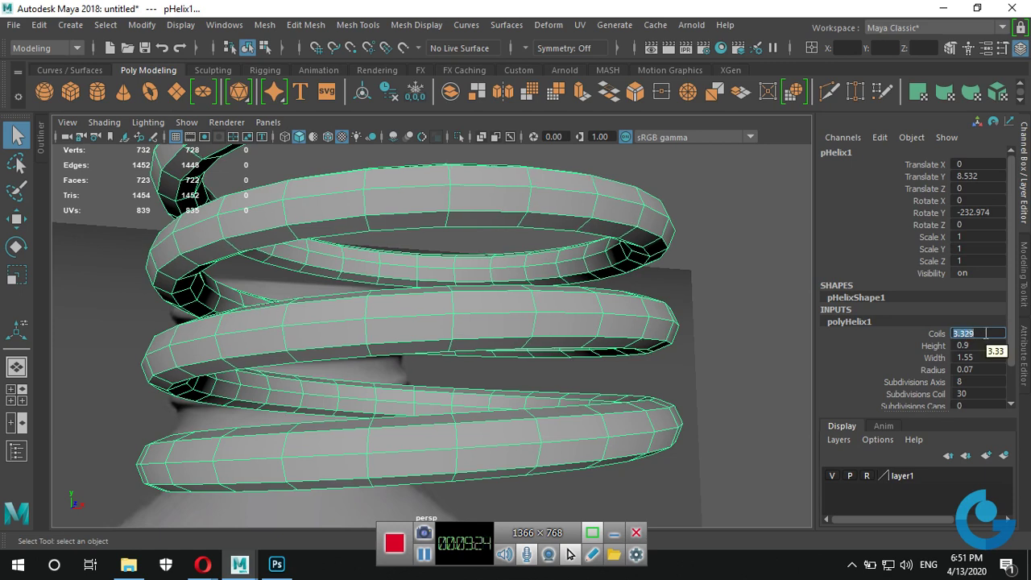
# As a trial, extrude one middle-coil edge upward into a face, then undo it.
pyautogui.moveTo(483, 292)
pyautogui.keyDown('alt'); pyautogui.mouseDown()
pyautogui.moveTo(486, 325)
pyautogui.moveTo(520, 308)
pyautogui.mouseUp(); pyautogui.keyUp('alt')
pyautogui.moveTo(519, 149)
pyautogui.mouseDown(button='right')
pyautogui.moveTo(505, 193)
pyautogui.moveTo(531, 114)
pyautogui.mouseUp(button='right')
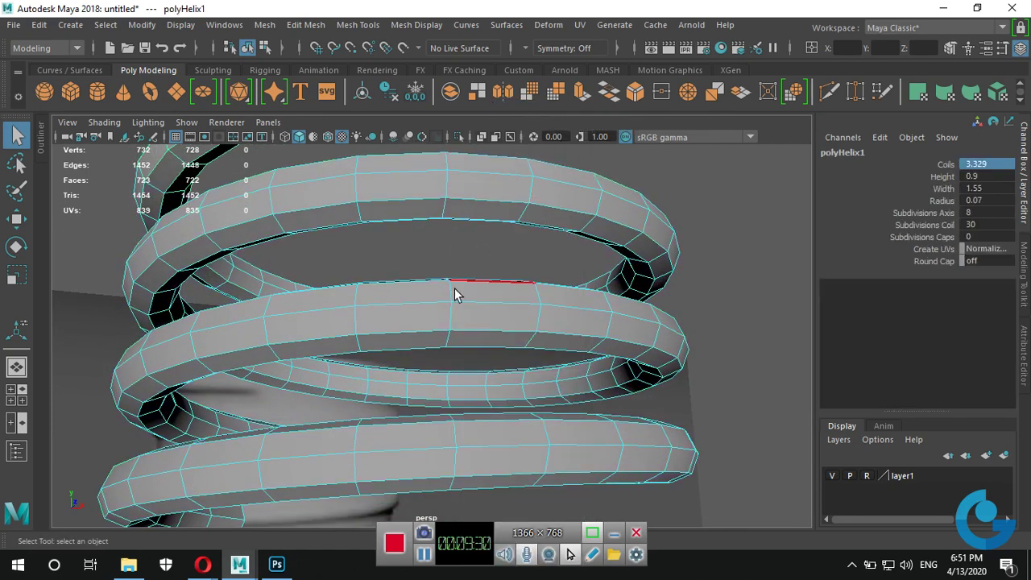
pyautogui.keyDown('alt'); pyautogui.moveTo(454, 290); pyautogui.dragTo(469, 361); pyautogui.keyUp('alt')
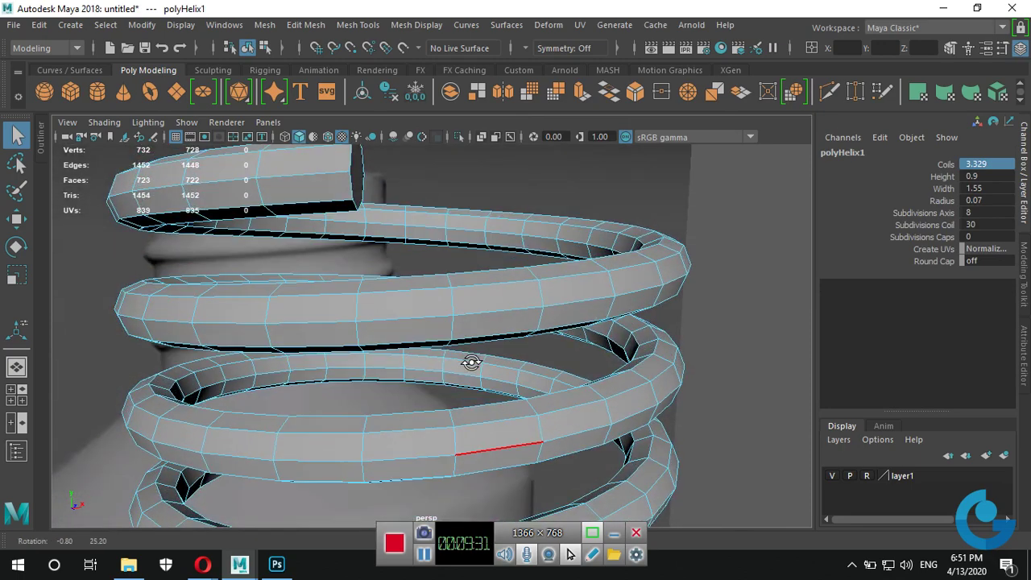
pyautogui.click(427, 417)
pyautogui.keyDown('alt'); pyautogui.moveTo(427, 417); pyautogui.dragTo(464, 406); pyautogui.keyUp('alt')
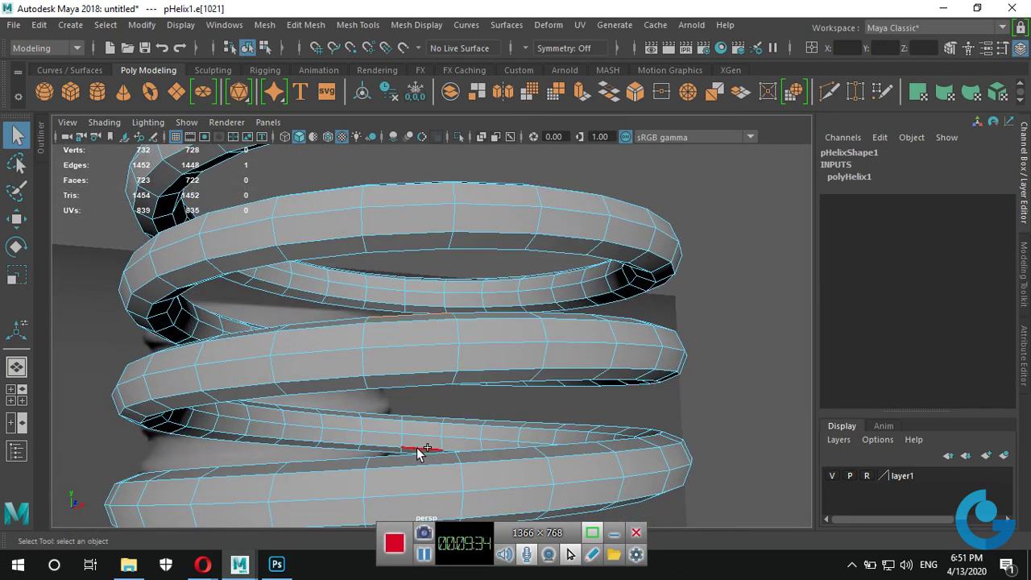
pyautogui.click(576, 94)
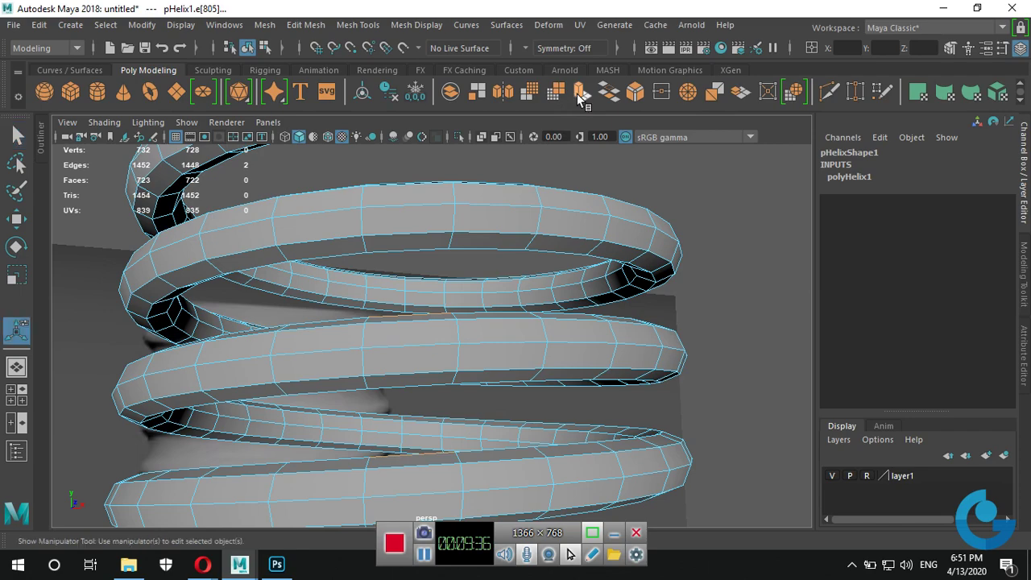
pyautogui.moveTo(426, 383)
pyautogui.mouseDown()
pyautogui.moveTo(413, 379)
pyautogui.moveTo(422, 329)
pyautogui.mouseUp()
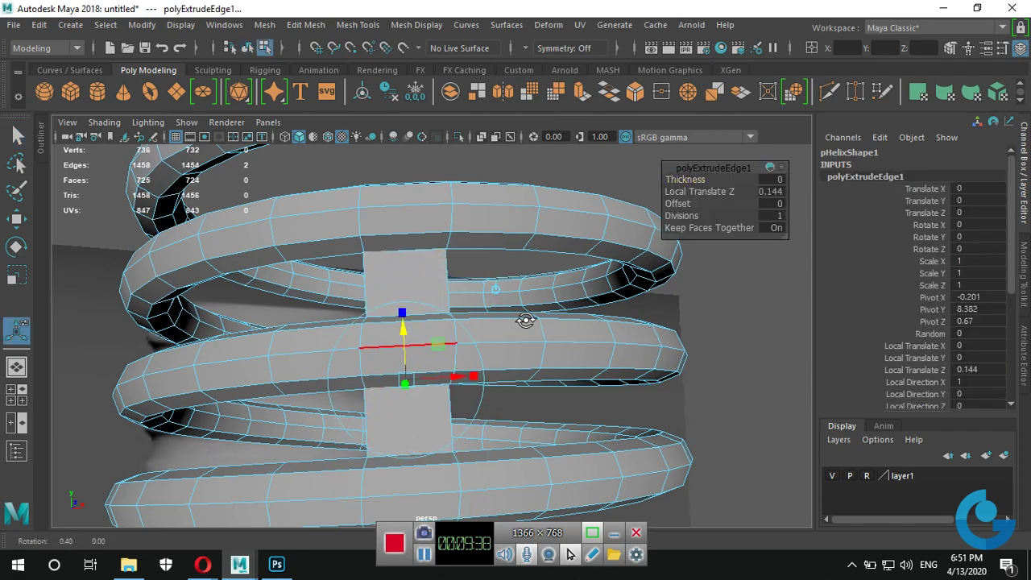
pyautogui.moveTo(524, 318)
pyautogui.keyDown('alt'); pyautogui.mouseDown()
pyautogui.moveTo(480, 272)
pyautogui.moveTo(322, 349)
pyautogui.mouseUp(); pyautogui.keyUp('alt')
pyautogui.moveTo(322, 349)
pyautogui.keyDown('alt'); pyautogui.mouseDown(button='right')
pyautogui.moveTo(591, 350)
pyautogui.moveTo(395, 318)
pyautogui.moveTo(517, 302)
pyautogui.moveTo(488, 311)
pyautogui.mouseUp(button='right'); pyautogui.keyUp('alt')
pyautogui.moveTo(488, 311)
pyautogui.keyDown('alt'); pyautogui.mouseDown()
pyautogui.moveTo(507, 311)
pyautogui.moveTo(496, 315)
pyautogui.mouseUp(); pyautogui.keyUp('alt')
pyautogui.hotkey('ctrl', 'z')
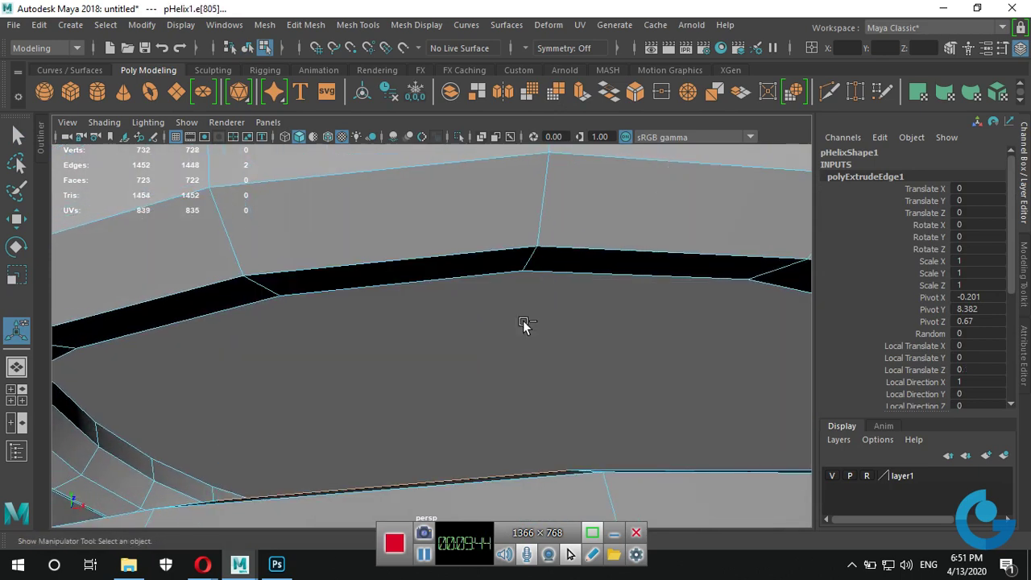
# Reselect the whole helix and set its Coils to 3.329.
pyautogui.click(602, 236)
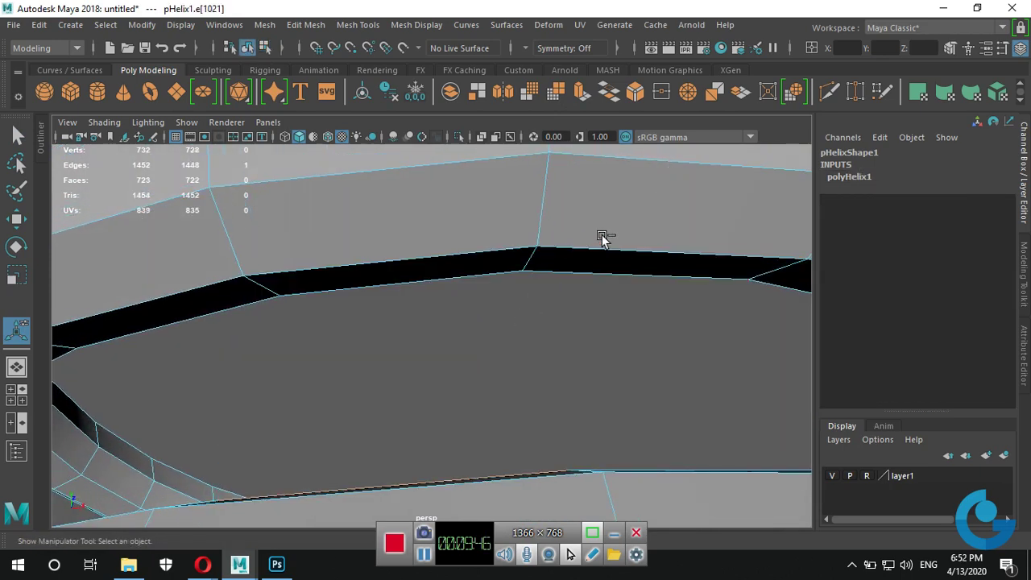
pyautogui.click(603, 236)
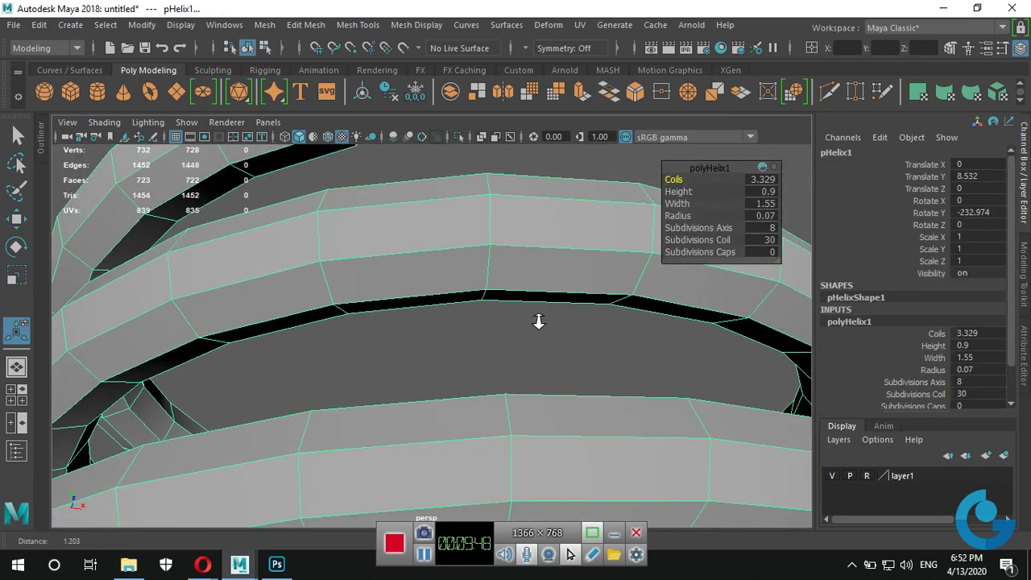
pyautogui.scroll(-3, 596, 322)
pyautogui.keyDown('alt'); pyautogui.moveTo(437, 322); pyautogui.dragTo(586, 336); pyautogui.keyUp('alt')
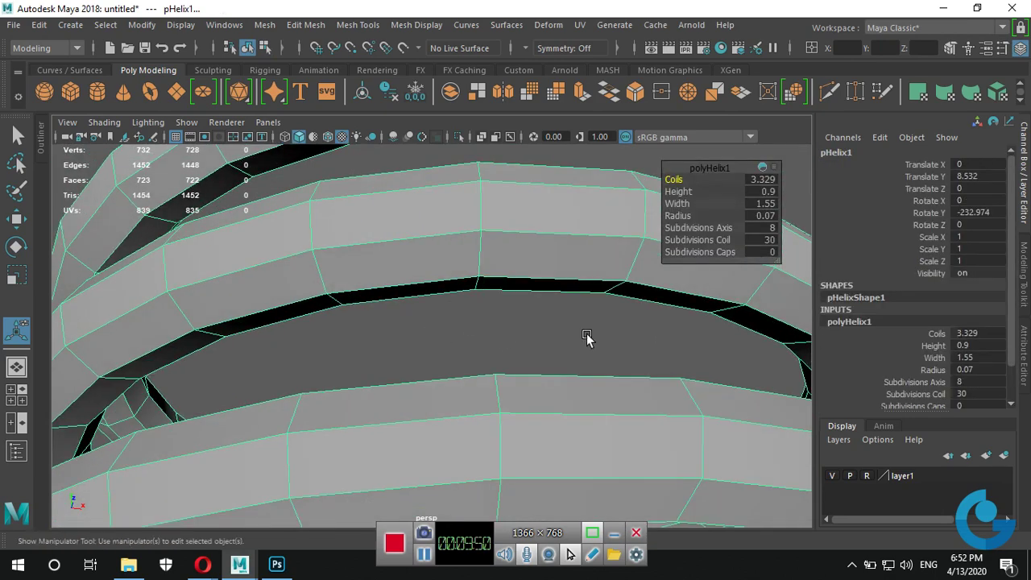
pyautogui.doubleClick(987, 331)
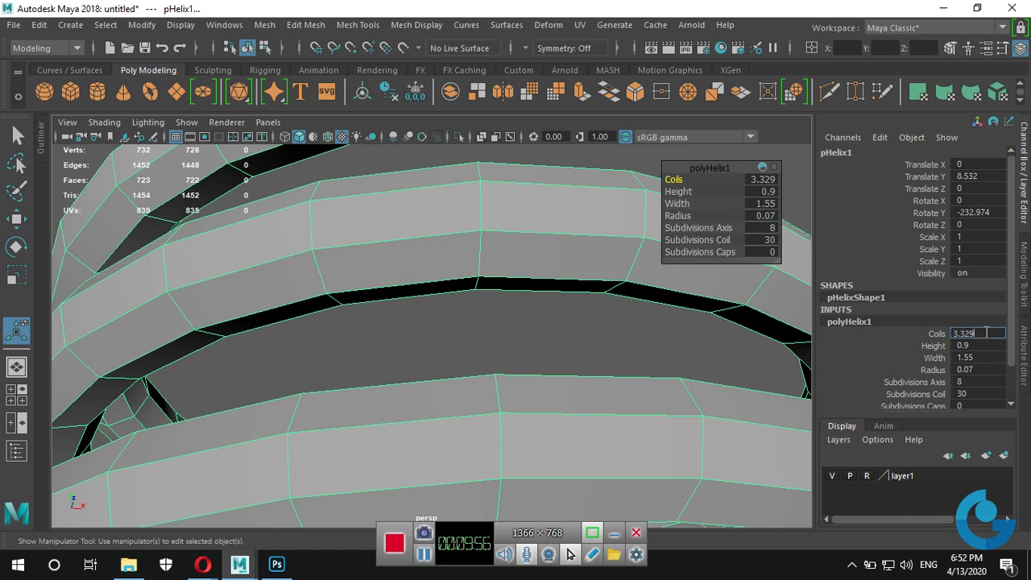
pyautogui.write('3')
pyautogui.press('Return')
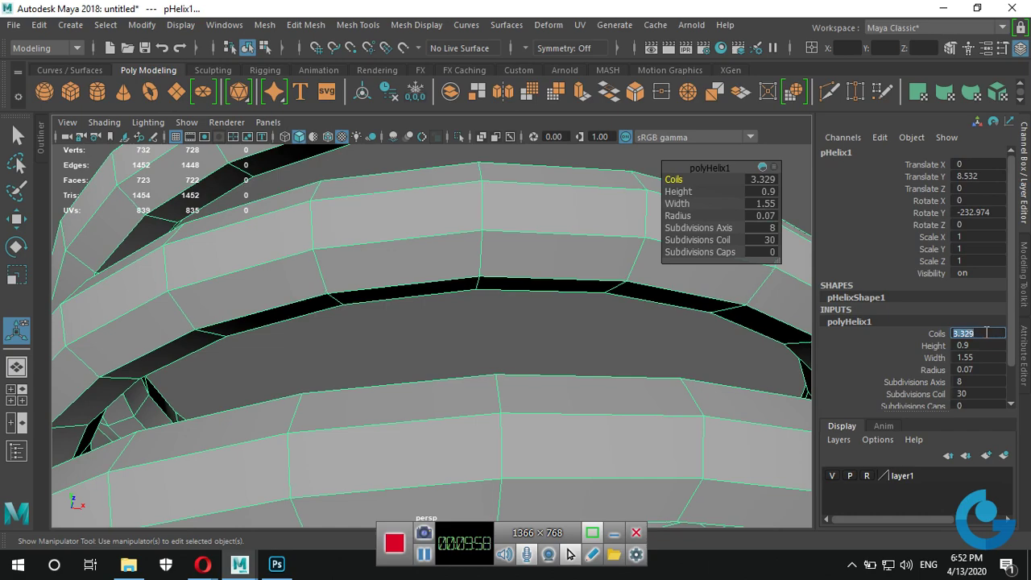
pyautogui.scroll(-3, 612, 402)
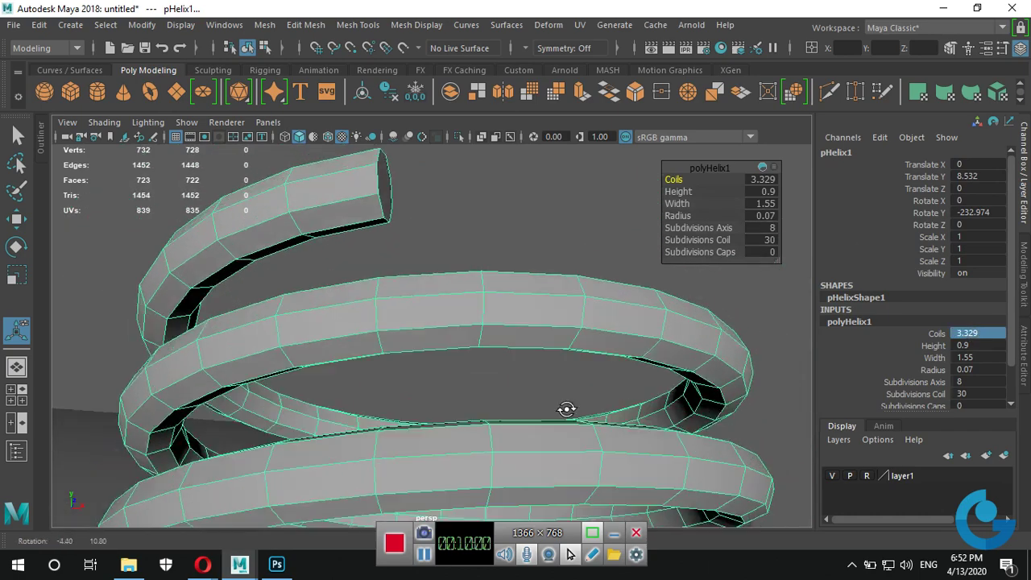
pyautogui.scroll(-2, 552, 412)
pyautogui.moveTo(538, 413)
pyautogui.keyDown('alt'); pyautogui.mouseDown()
pyautogui.moveTo(563, 384)
pyautogui.moveTo(499, 412)
pyautogui.mouseUp(); pyautogui.keyUp('alt')
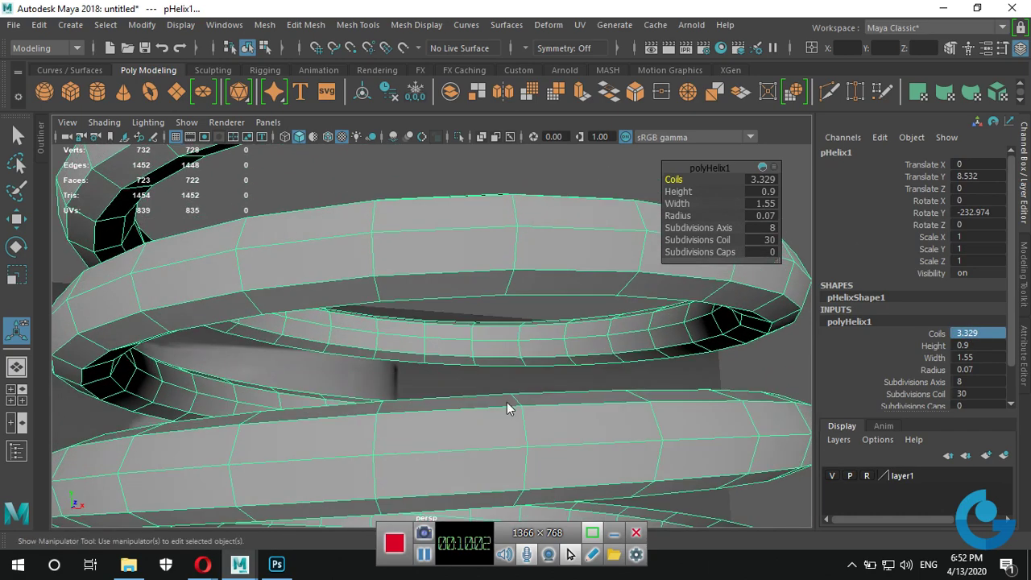
pyautogui.moveTo(505, 148); pyautogui.dragTo(509, 107, button='right')
# Extrude two coil edges and raise them as a trial, then undo both actions.
pyautogui.click(510, 107)
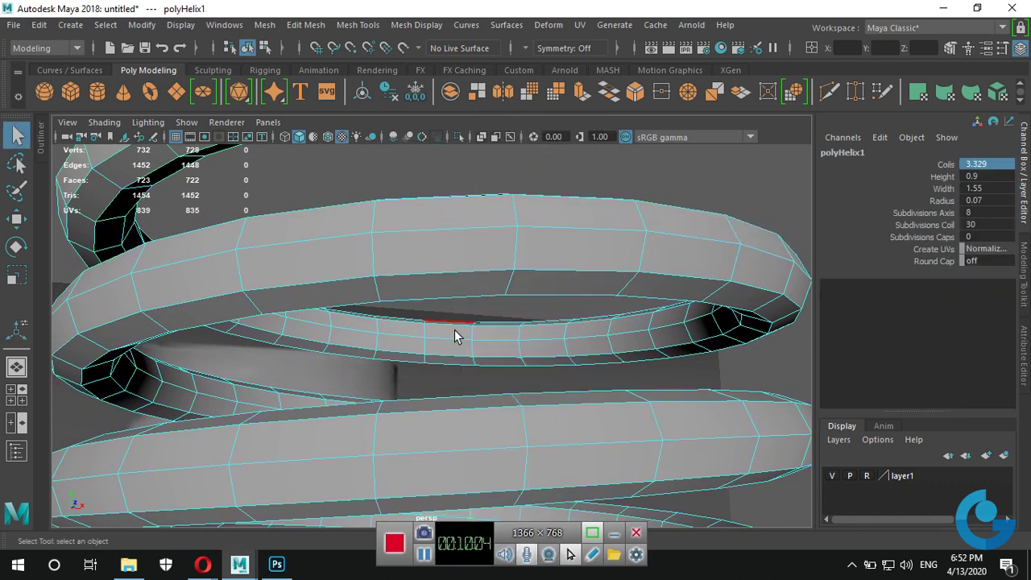
pyautogui.click(458, 401)
pyautogui.moveTo(466, 333)
pyautogui.keyDown('alt'); pyautogui.mouseDown()
pyautogui.moveTo(582, 430)
pyautogui.moveTo(555, 378)
pyautogui.mouseUp(); pyautogui.keyUp('alt')
pyautogui.keyDown('shift'); pyautogui.click(477, 427); pyautogui.keyUp('shift')
pyautogui.keyDown('alt'); pyautogui.moveTo(483, 409); pyautogui.dragTo(500, 398); pyautogui.keyUp('alt')
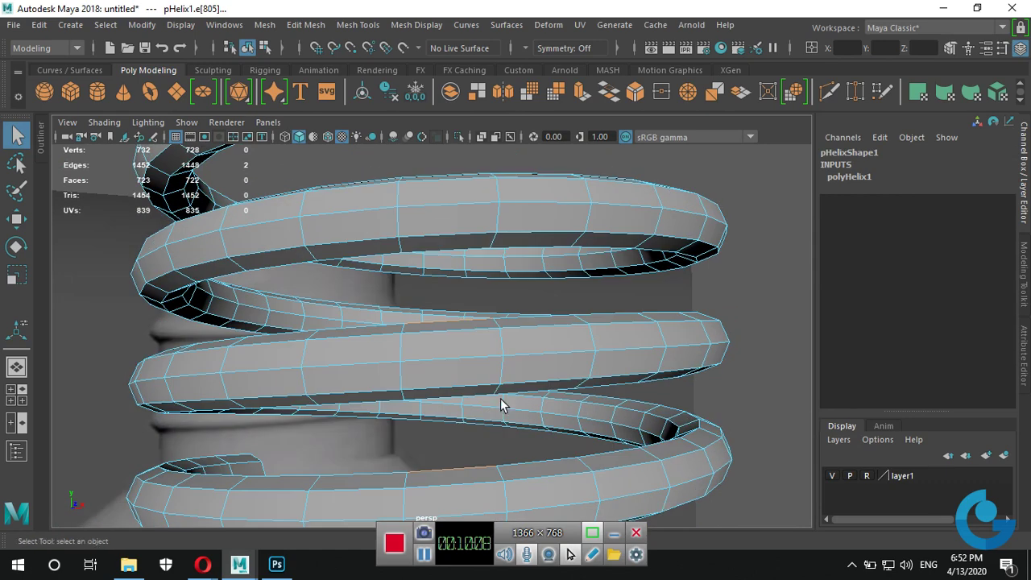
pyautogui.click(581, 91)
pyautogui.click(541, 377)
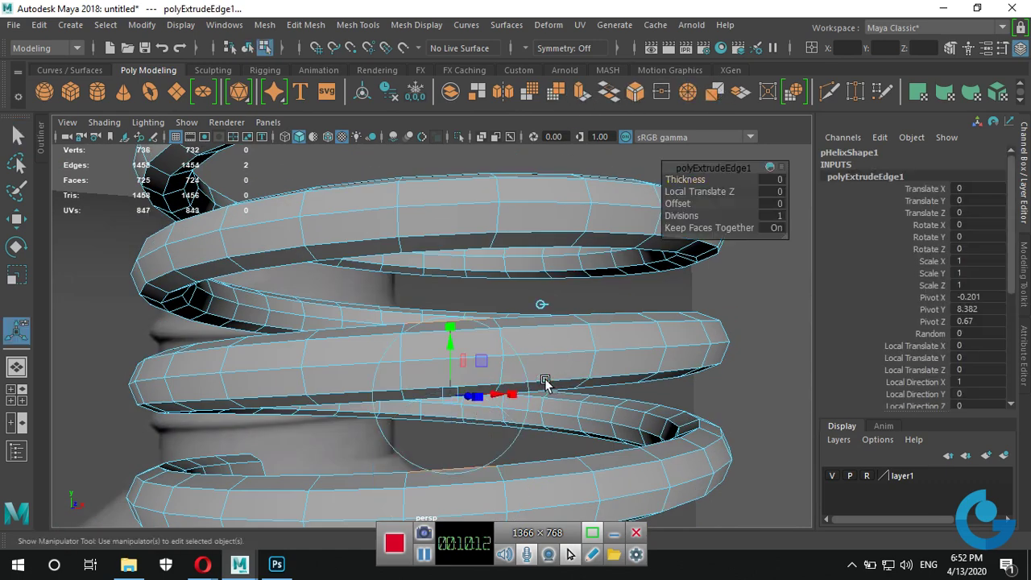
pyautogui.moveTo(467, 369); pyautogui.dragTo(456, 278)
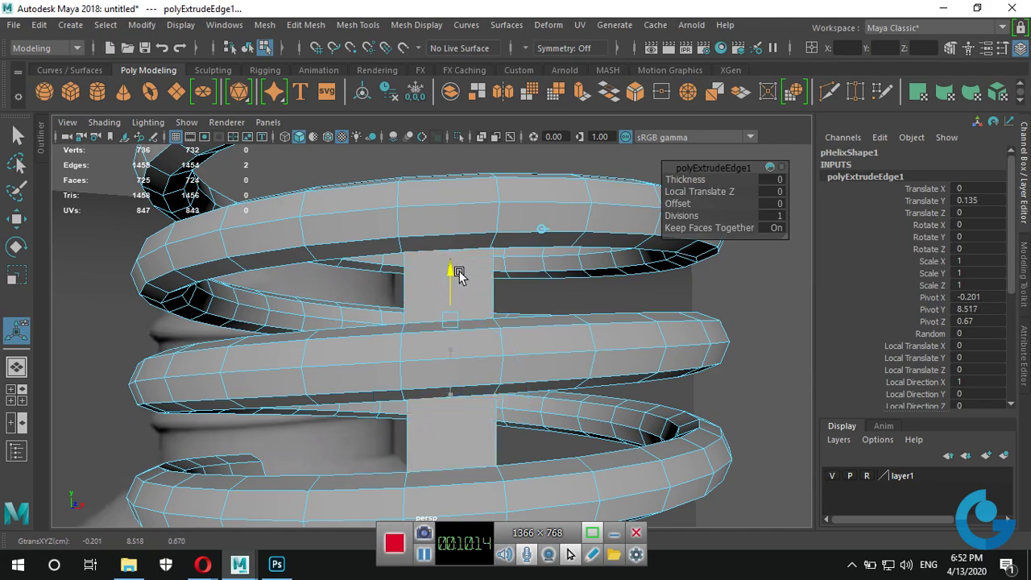
pyautogui.moveTo(510, 333)
pyautogui.keyDown('alt'); pyautogui.mouseDown()
pyautogui.moveTo(463, 345)
pyautogui.moveTo(630, 365)
pyautogui.moveTo(572, 375)
pyautogui.moveTo(612, 392)
pyautogui.mouseUp(); pyautogui.keyUp('alt')
pyautogui.hotkey('ctrl', 'z')
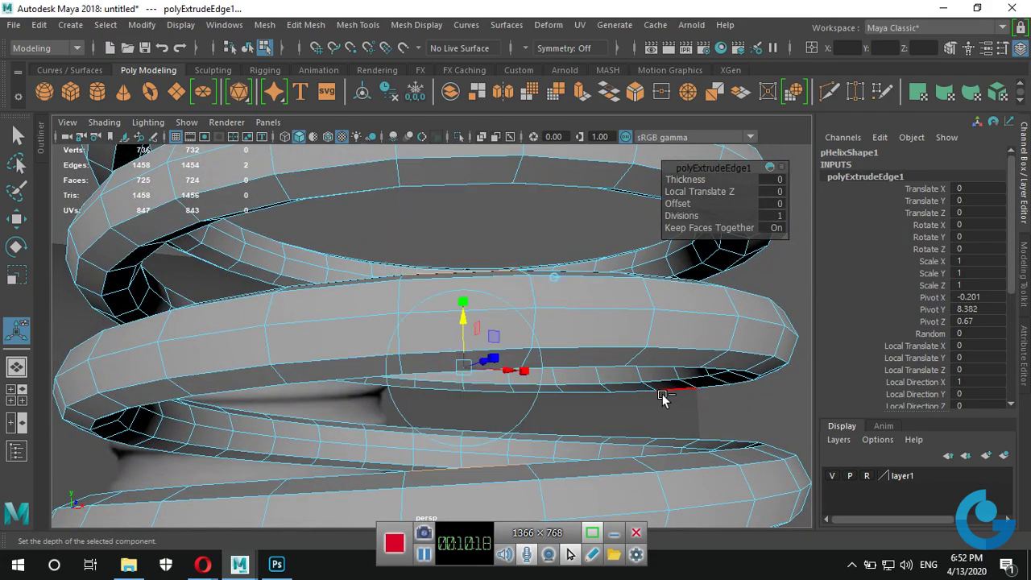
pyautogui.hotkey('ctrl', 'z')
# Return to object mode and set the helix's Coils to 3.325.
pyautogui.moveTo(644, 149); pyautogui.dragTo(703, 127, button='right')
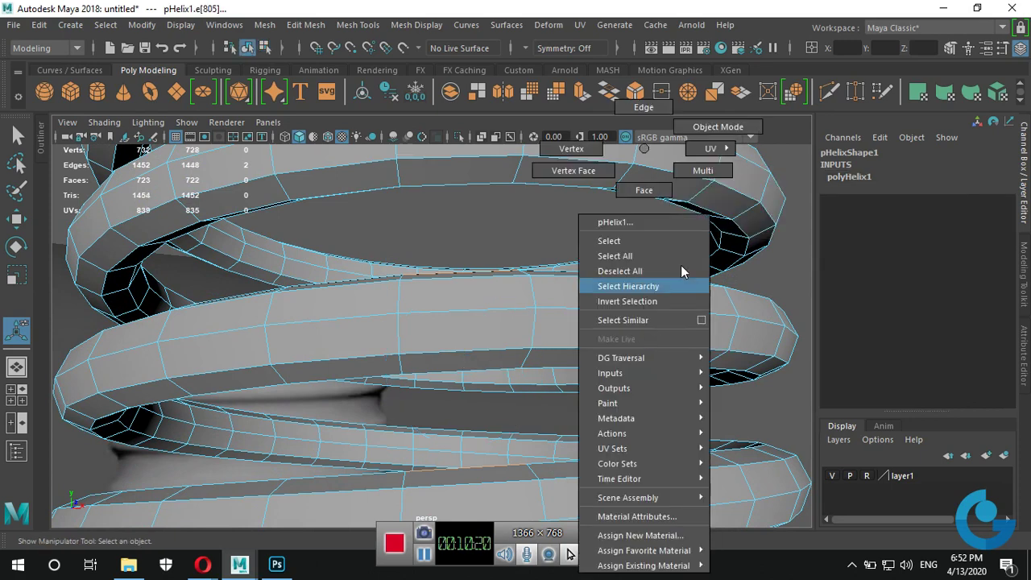
pyautogui.click(704, 127)
pyautogui.click(856, 321)
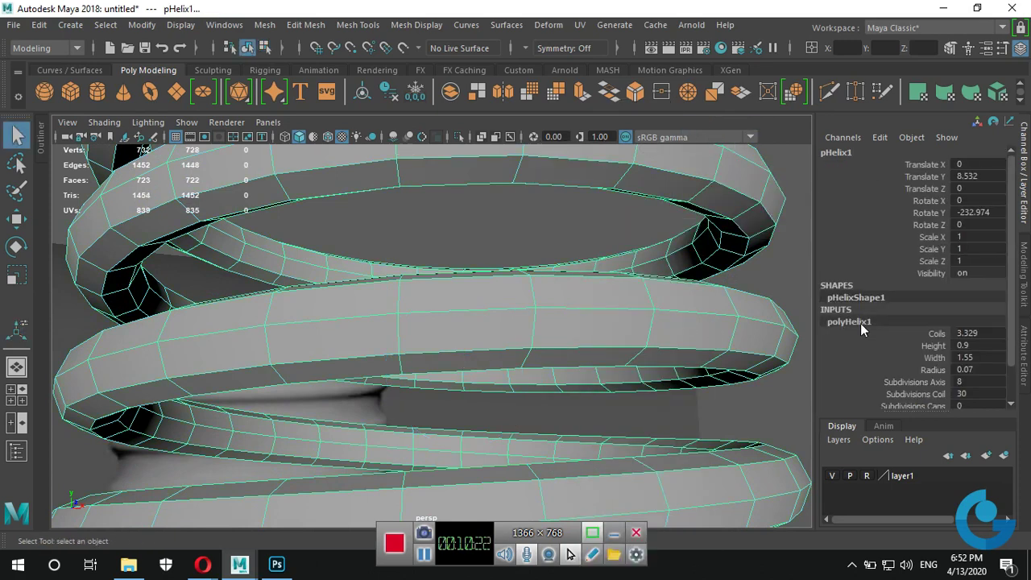
pyautogui.moveTo(592, 366)
pyautogui.keyDown('alt'); pyautogui.mouseDown()
pyautogui.moveTo(575, 368)
pyautogui.moveTo(655, 361)
pyautogui.moveTo(540, 397)
pyautogui.moveTo(513, 393)
pyautogui.moveTo(605, 368)
pyautogui.mouseUp(); pyautogui.keyUp('alt')
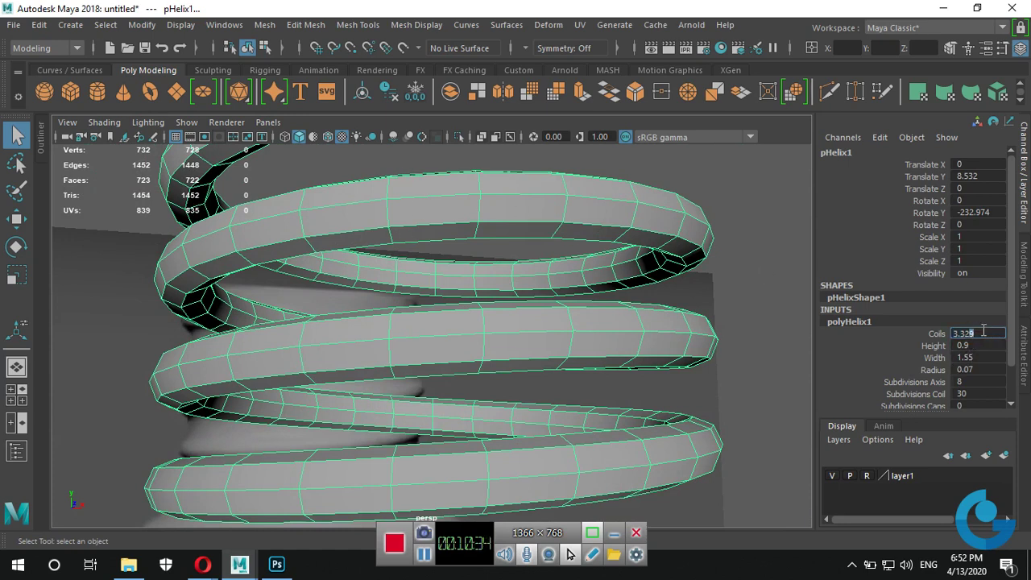
pyautogui.press('Return')
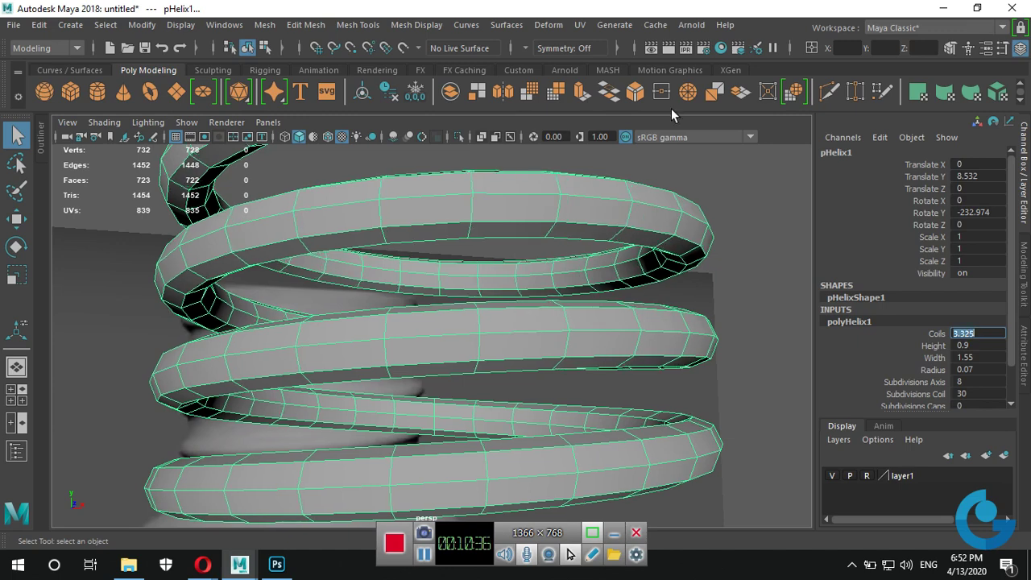
# In Edge mode, move a middle-coil edge upward with W, then undo the move.
pyautogui.keyDown('alt'); pyautogui.moveTo(531, 359); pyautogui.dragTo(527, 376); pyautogui.keyUp('alt')
pyautogui.rightClick(527, 376)
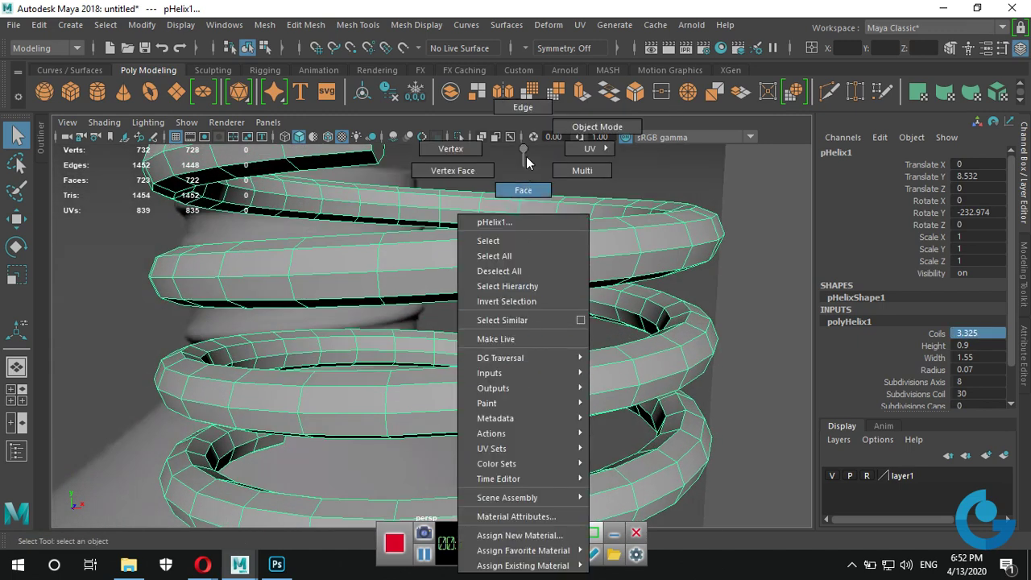
pyautogui.click(524, 108)
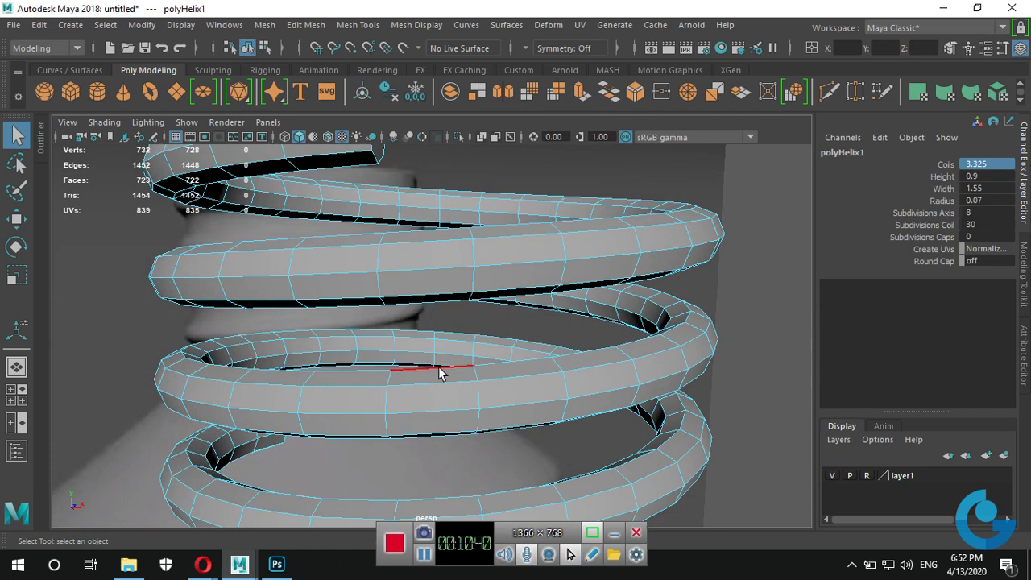
pyautogui.click(439, 371)
pyautogui.keyDown('alt'); pyautogui.moveTo(453, 398); pyautogui.dragTo(480, 411); pyautogui.keyUp('alt')
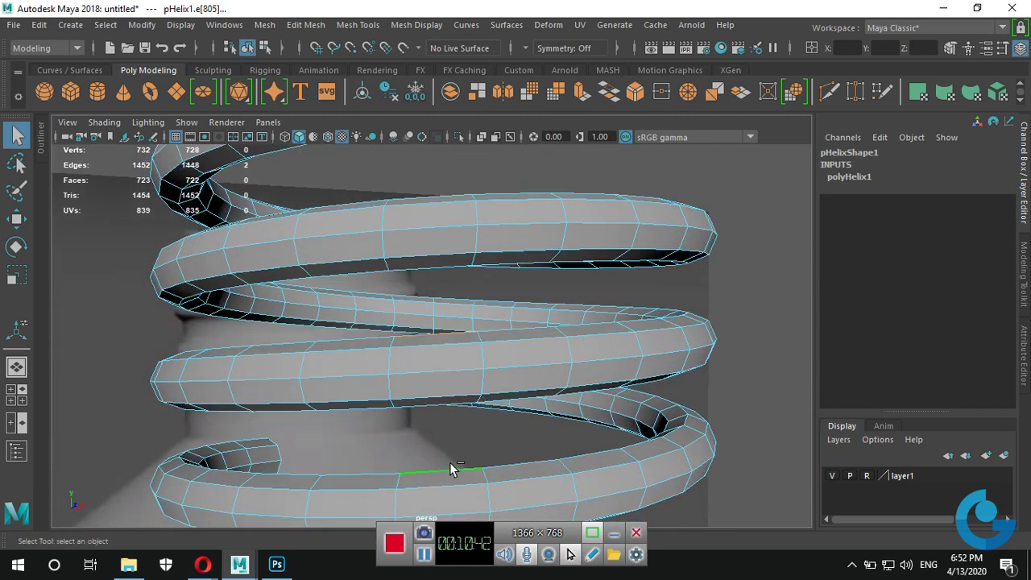
pyautogui.press('w')
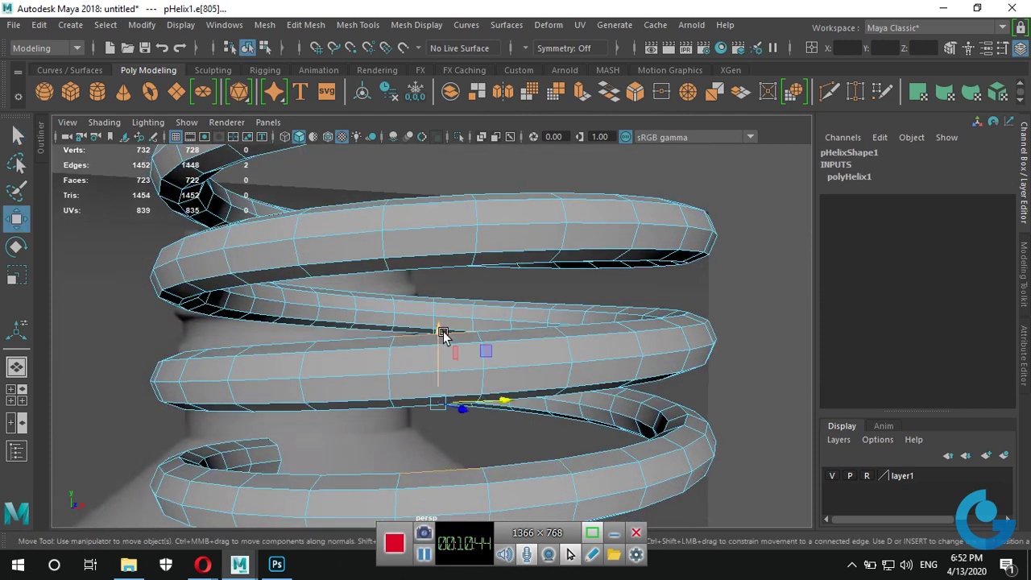
pyautogui.moveTo(442, 333); pyautogui.dragTo(444, 268)
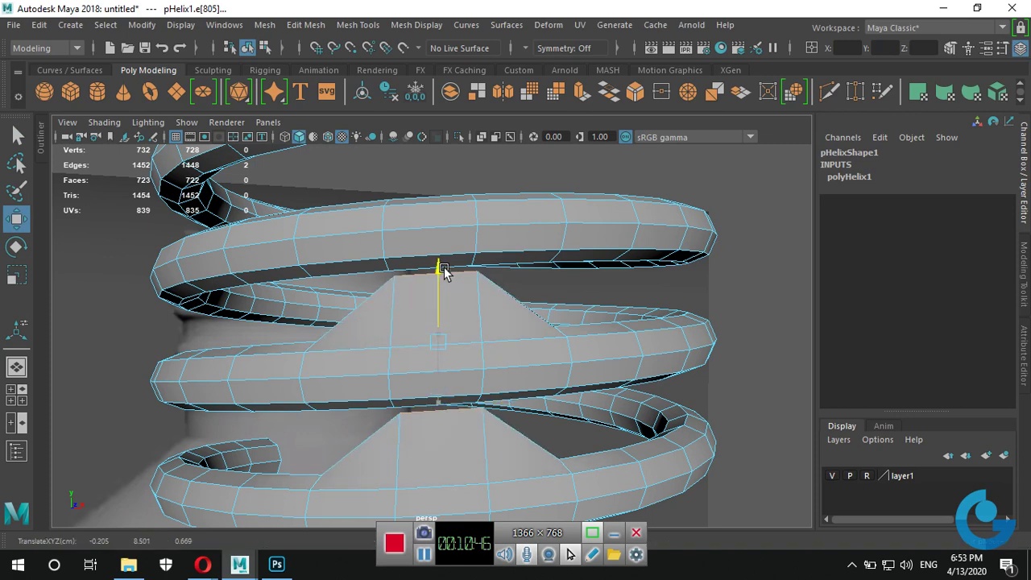
pyautogui.hotkey('ctrl', 'z')
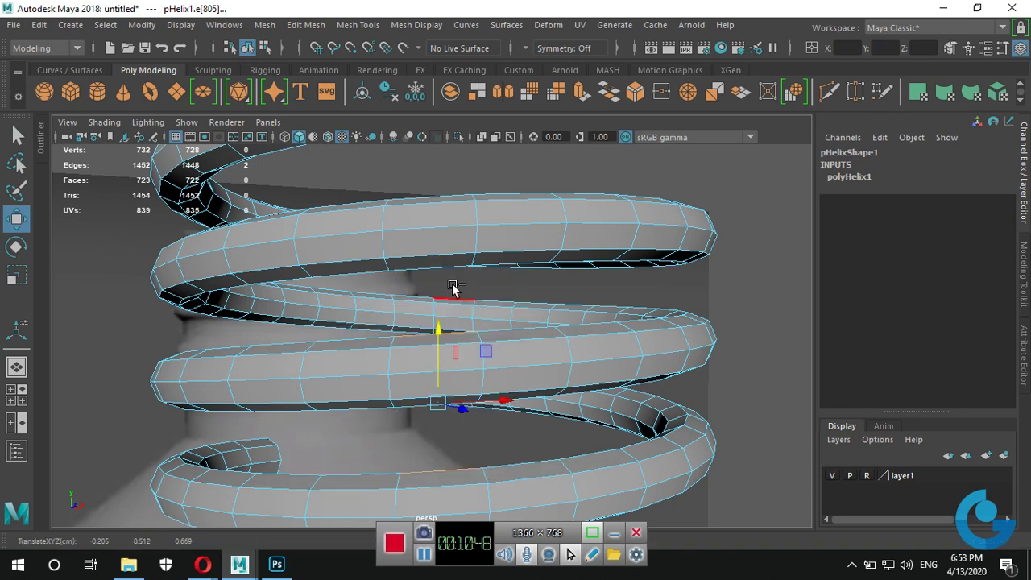
# Switch to the four-view layout and go back to whole-object selection.
pyautogui.keyDown('alt'); pyautogui.moveTo(566, 334); pyautogui.dragTo(516, 391); pyautogui.keyUp('alt')
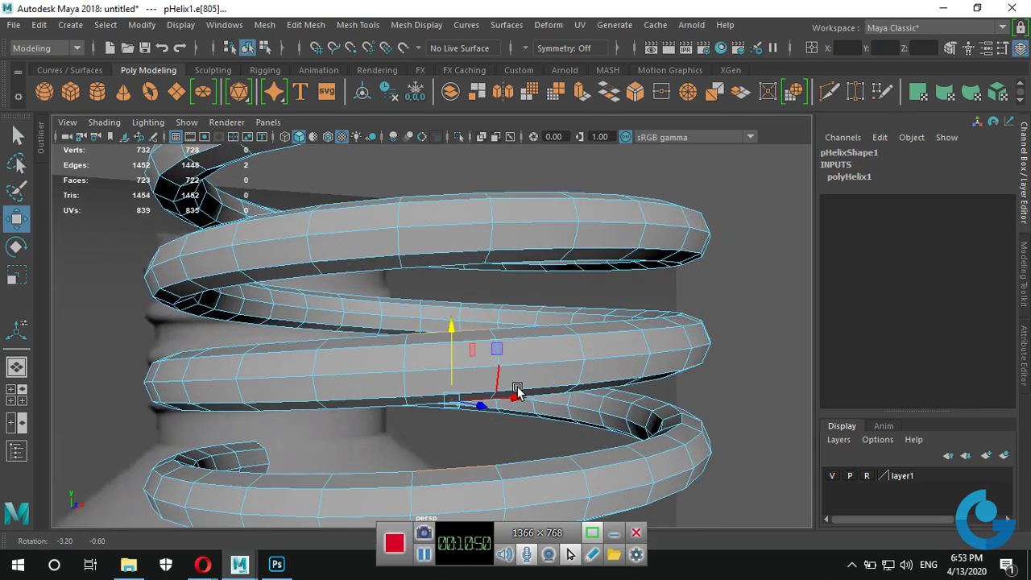
pyautogui.press('space')
pyautogui.press('space')
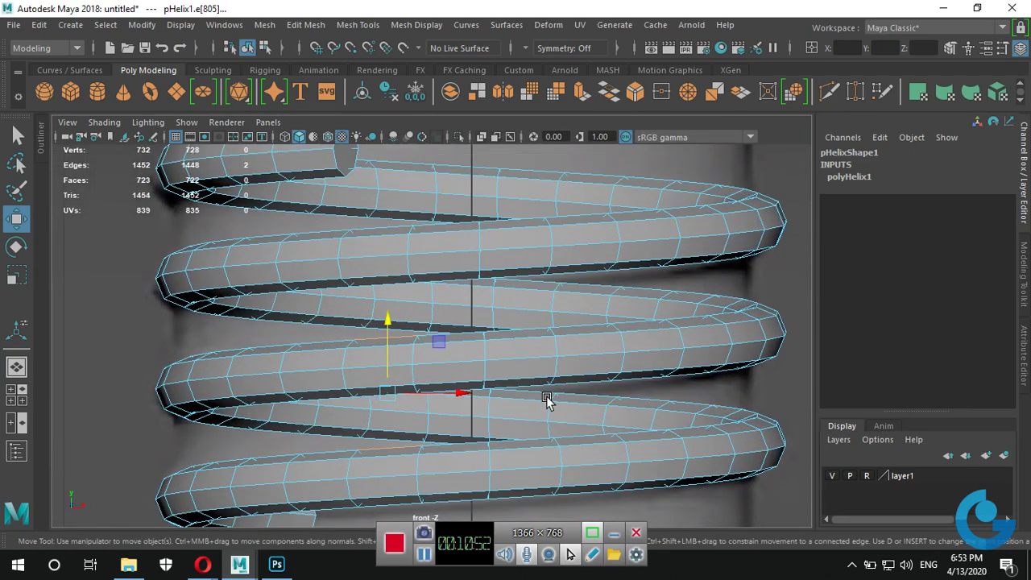
pyautogui.moveTo(547, 395)
pyautogui.keyDown('alt'); pyautogui.mouseDown(button='middle')
pyautogui.moveTo(481, 385)
pyautogui.moveTo(472, 393)
pyautogui.mouseUp(button='middle'); pyautogui.keyUp('alt')
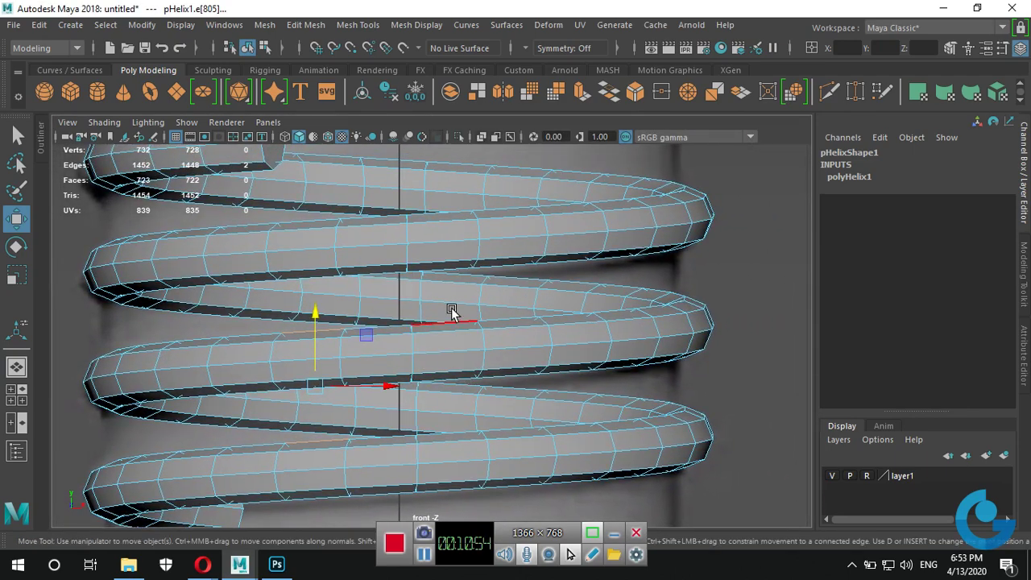
pyautogui.moveTo(590, 155); pyautogui.dragTo(655, 134, button='right')
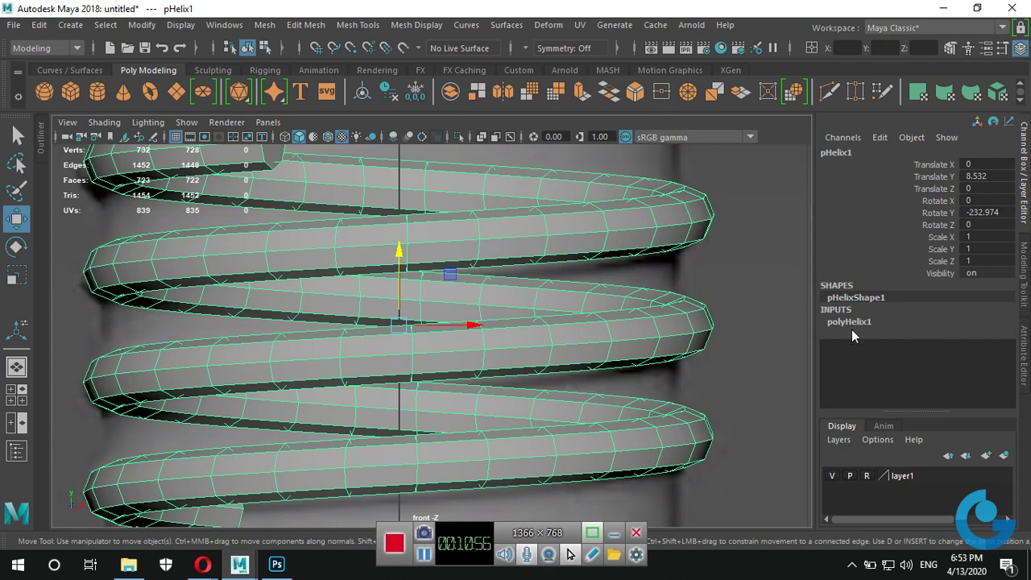
# Set polyHelix1's Coils to 3.33 in the Channel Box.
pyautogui.click(855, 322)
pyautogui.doubleClick(981, 333)
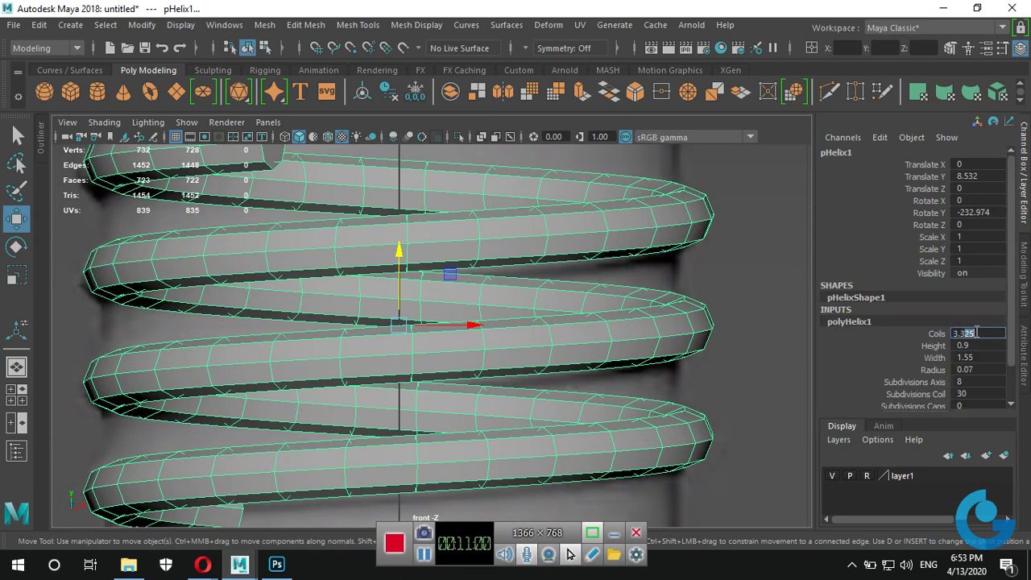
pyautogui.write('3.33')
pyautogui.press('Return')
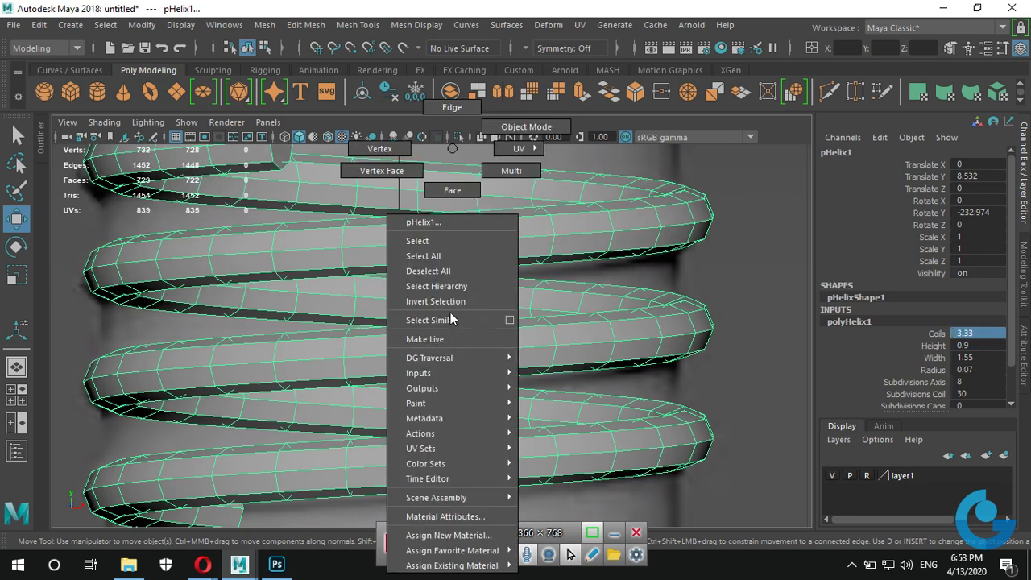
# Pull two middle-coil edges upward into peaks as a trial, then undo it.
pyautogui.moveTo(451, 322); pyautogui.dragTo(451, 108, button='right')
pyautogui.click(459, 322)
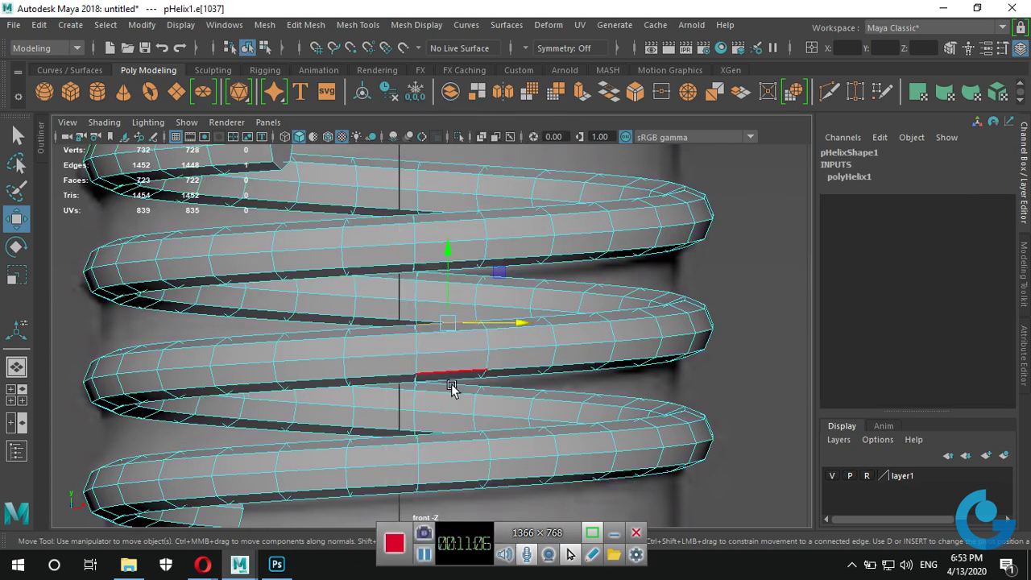
pyautogui.keyDown('shift'); pyautogui.click(449, 429); pyautogui.keyUp('shift')
pyautogui.moveTo(450, 296); pyautogui.dragTo(454, 238)
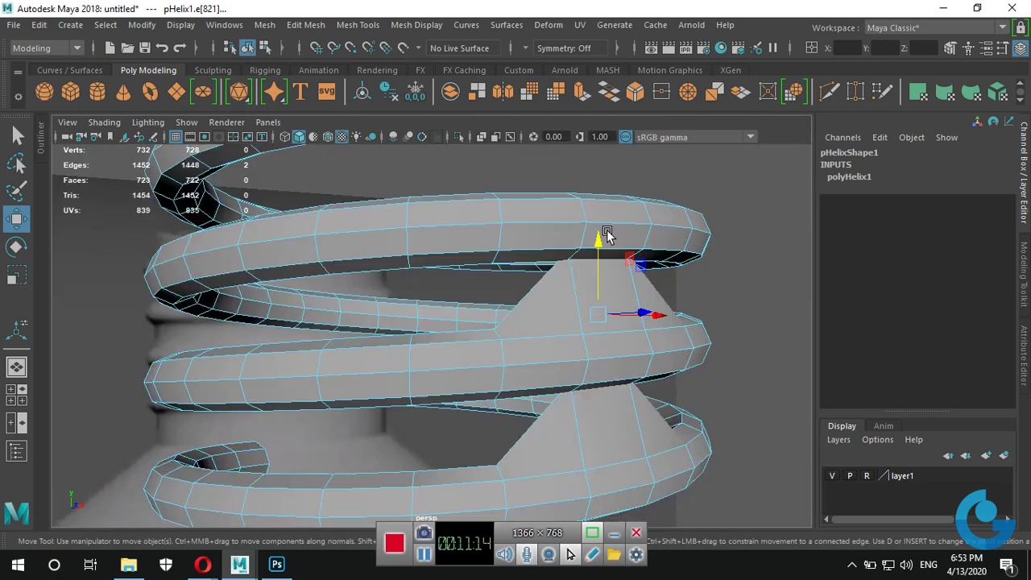
pyautogui.moveTo(602, 191)
pyautogui.keyDown('alt'); pyautogui.mouseDown()
pyautogui.moveTo(529, 318)
pyautogui.moveTo(516, 228)
pyautogui.mouseUp(); pyautogui.keyUp('alt')
pyautogui.hotkey('ctrl', 'z')
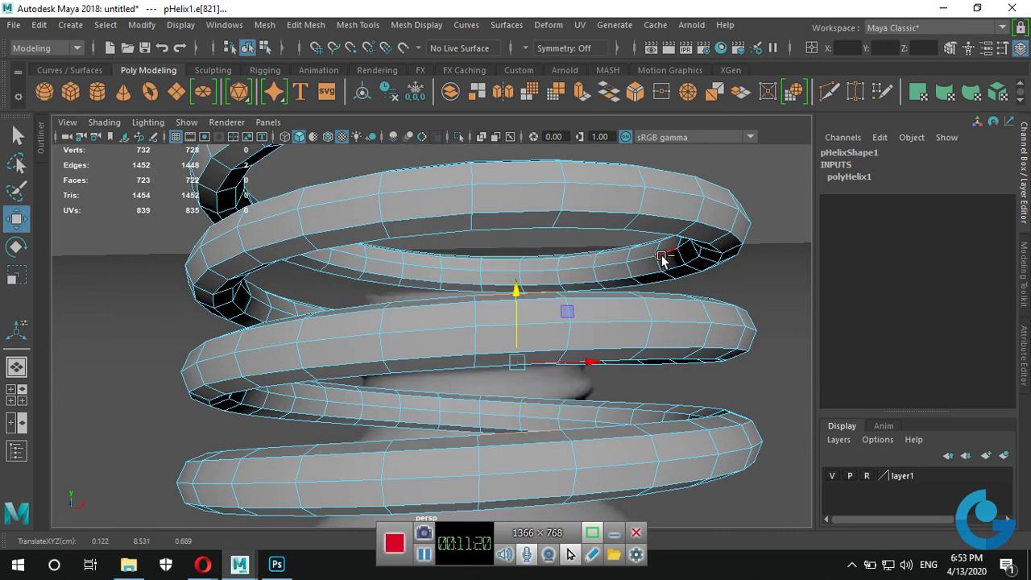
pyautogui.keyDown('alt'); pyautogui.moveTo(634, 373); pyautogui.dragTo(421, 416, button='right'); pyautogui.keyUp('alt')
pyautogui.moveTo(421, 416)
pyautogui.keyDown('alt'); pyautogui.mouseDown()
pyautogui.moveTo(488, 416)
pyautogui.moveTo(354, 416)
pyautogui.mouseUp(); pyautogui.keyUp('alt')
pyautogui.keyDown('alt'); pyautogui.moveTo(353, 414); pyautogui.dragTo(619, 372, button='right'); pyautogui.keyUp('alt')
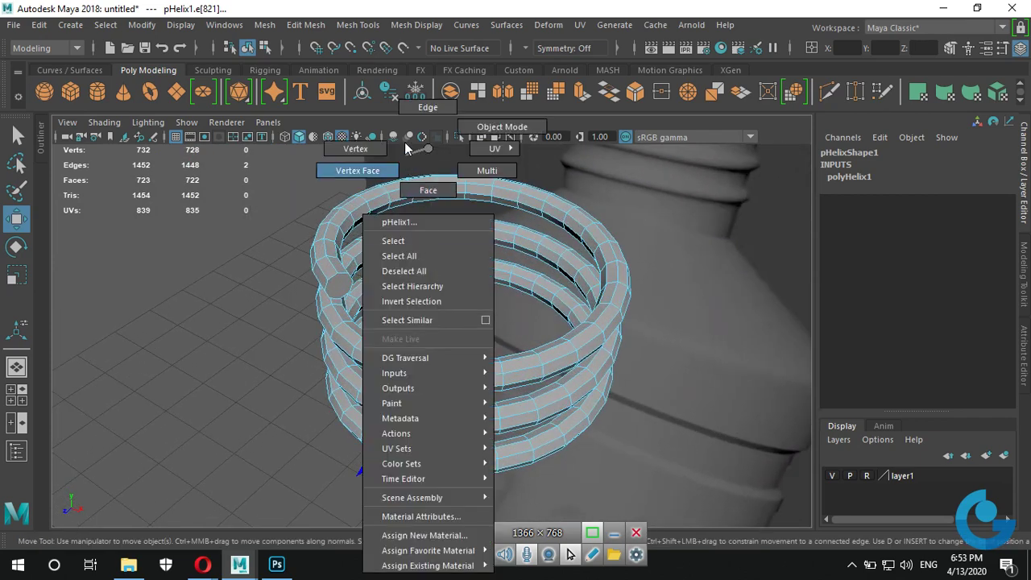
# Delete the helix tube's end cap face.
pyautogui.moveTo(427, 268); pyautogui.dragTo(426, 188, button='right')
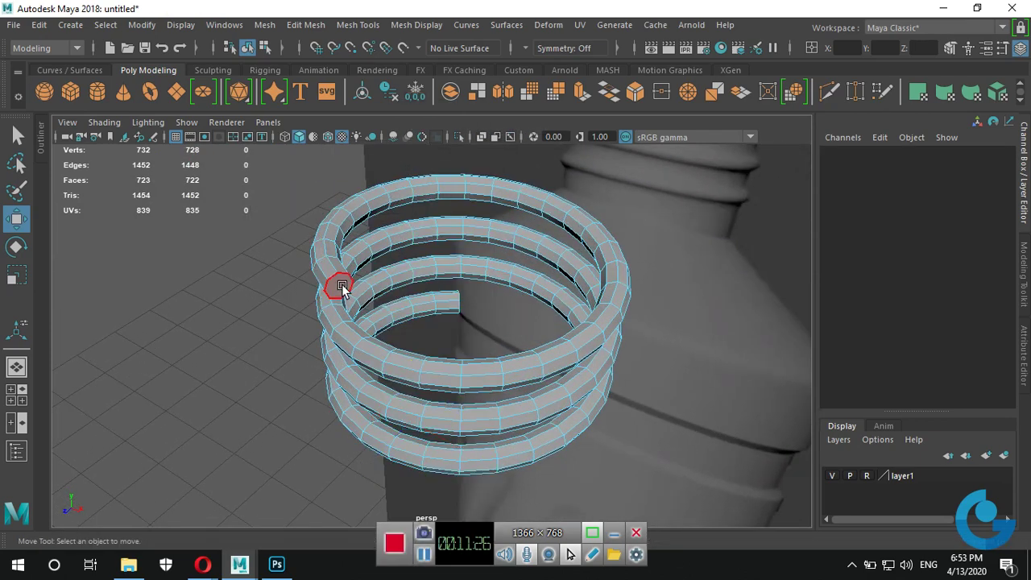
pyautogui.click(326, 278)
pyautogui.keyDown('alt'); pyautogui.moveTo(516, 362); pyautogui.dragTo(485, 339); pyautogui.keyUp('alt')
pyautogui.press('f')
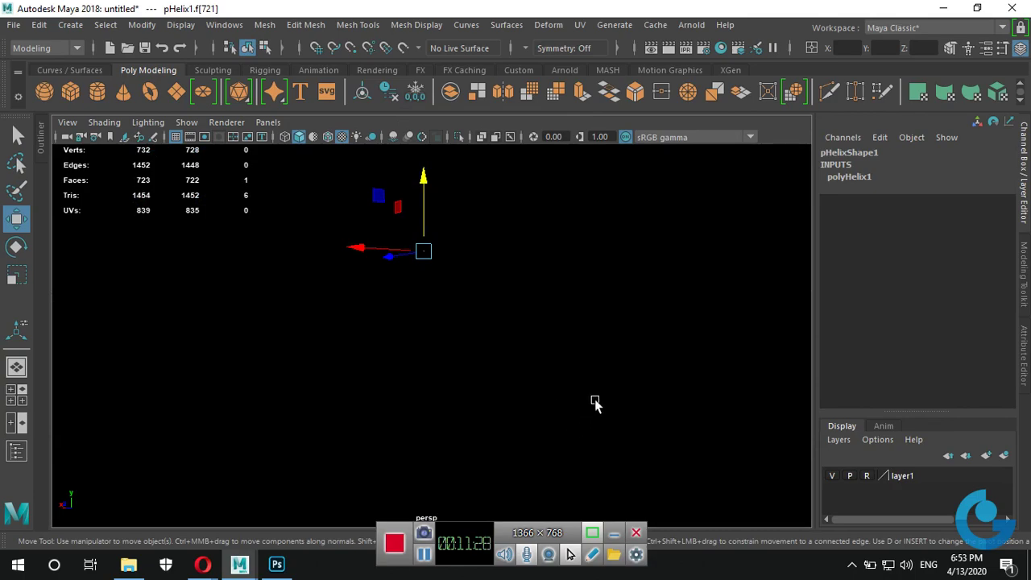
pyautogui.scroll(-5, 614, 430)
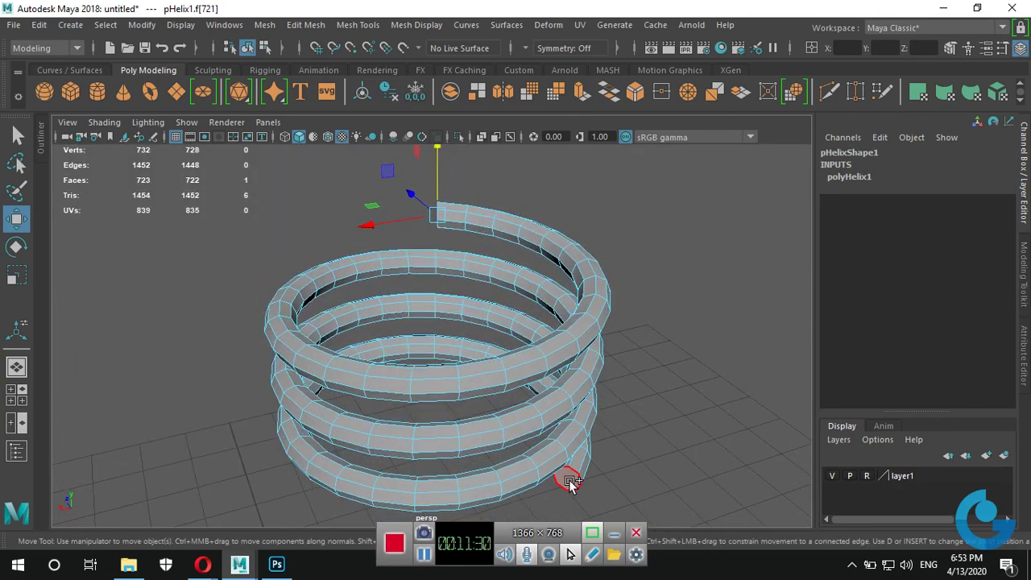
pyautogui.press('Delete')
# Select two face strips along the helix and delete those 180 faces.
pyautogui.moveTo(567, 476)
pyautogui.keyDown('alt'); pyautogui.mouseDown()
pyautogui.moveTo(565, 382)
pyautogui.moveTo(577, 387)
pyautogui.moveTo(334, 262)
pyautogui.mouseUp(); pyautogui.keyUp('alt')
pyautogui.click(337, 249)
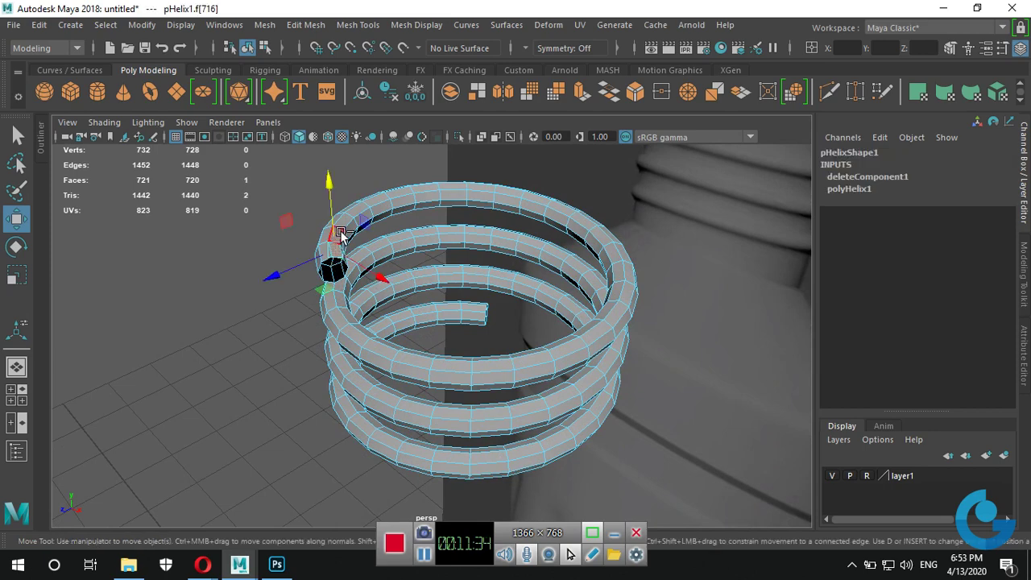
pyautogui.keyDown('ctrl'); pyautogui.click(341, 233); pyautogui.keyUp('ctrl')
pyautogui.keyDown('alt'); pyautogui.moveTo(326, 272); pyautogui.dragTo(341, 231); pyautogui.keyUp('alt')
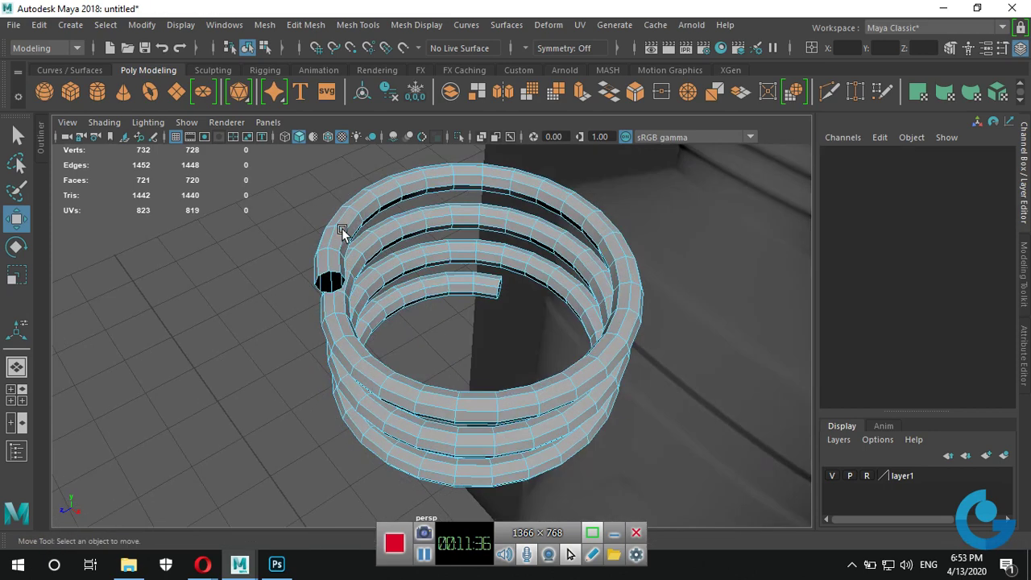
pyautogui.doubleClick(334, 263)
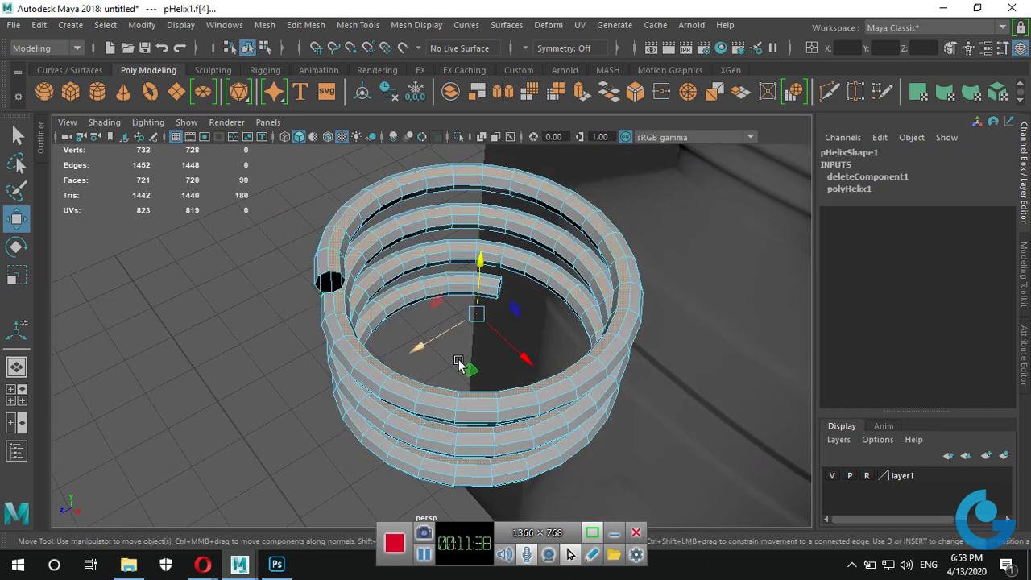
pyautogui.keyDown('alt'); pyautogui.moveTo(458, 363); pyautogui.dragTo(414, 294); pyautogui.keyUp('alt')
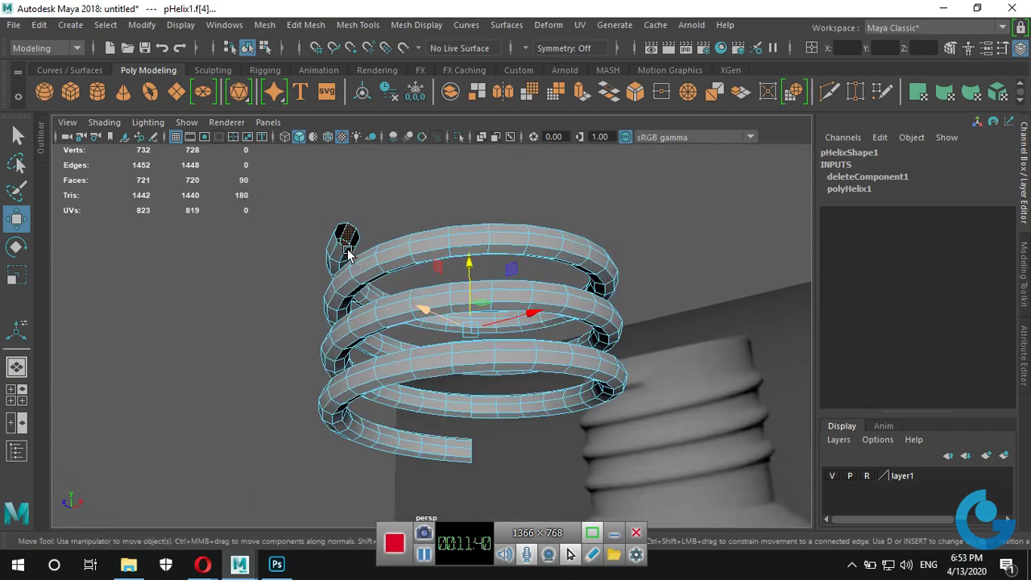
pyautogui.moveTo(342, 249)
pyautogui.keyDown('alt'); pyautogui.mouseDown()
pyautogui.moveTo(391, 299)
pyautogui.moveTo(317, 303)
pyautogui.mouseUp(); pyautogui.keyUp('alt')
pyautogui.keyDown('alt'); pyautogui.moveTo(317, 304); pyautogui.dragTo(548, 321, button='right'); pyautogui.keyUp('alt')
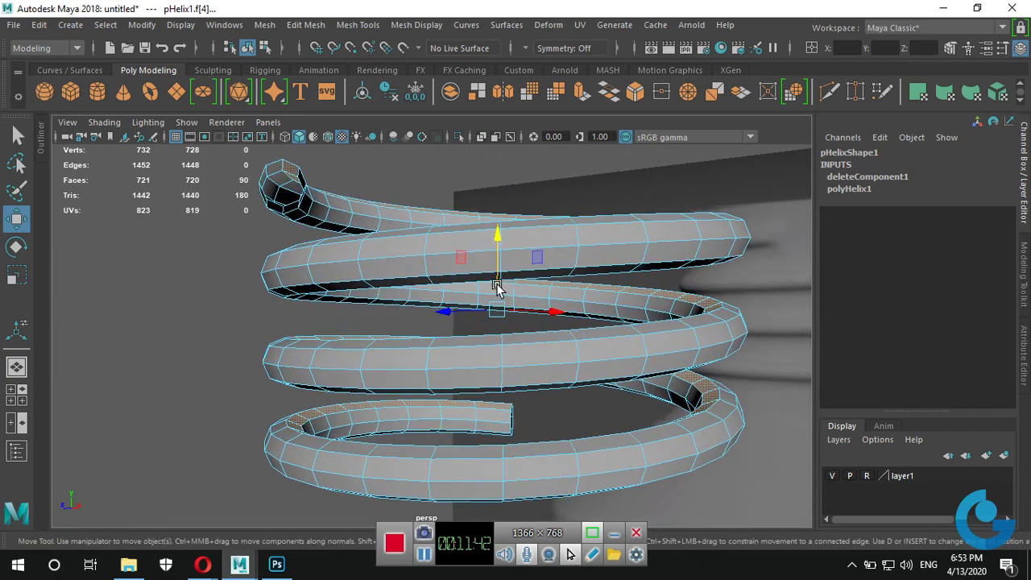
pyautogui.moveTo(547, 320)
pyautogui.keyDown('alt'); pyautogui.mouseDown()
pyautogui.moveTo(428, 328)
pyautogui.moveTo(348, 260)
pyautogui.mouseUp(); pyautogui.keyUp('alt')
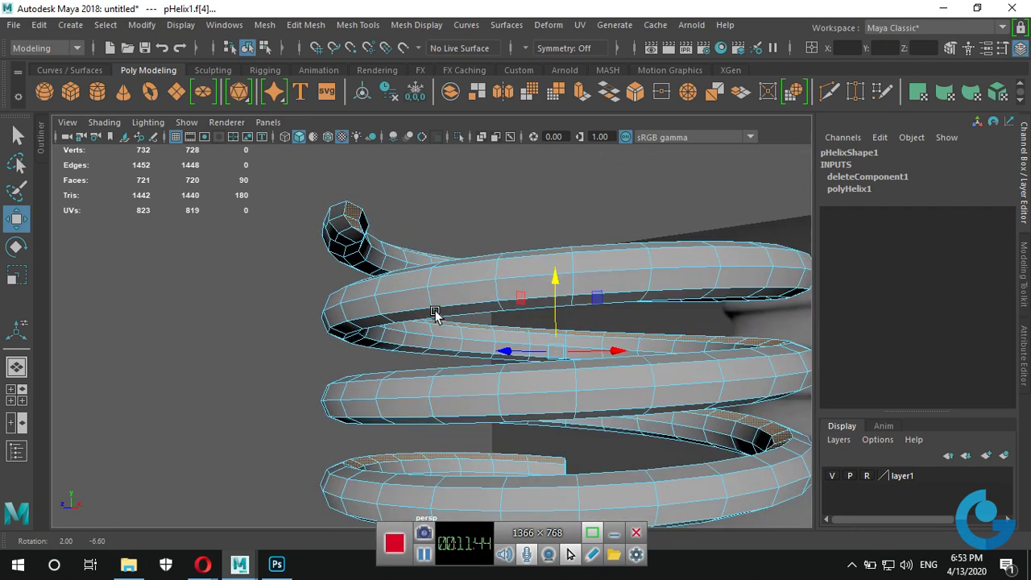
pyautogui.keyDown('shift'); pyautogui.doubleClick(357, 261); pyautogui.keyUp('shift')
pyautogui.press('Delete')
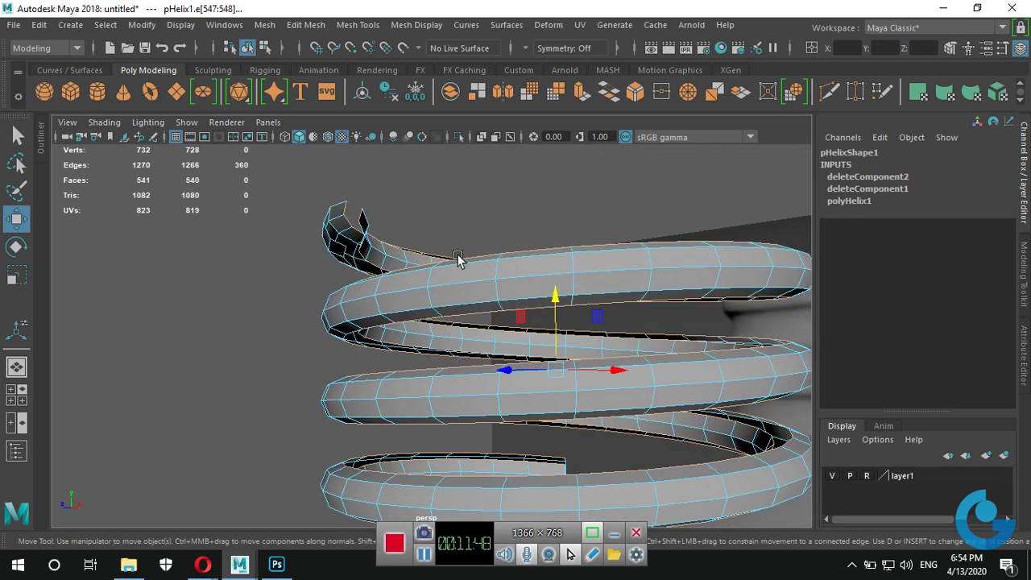
# Delete the inner face strip, leaving an open helix ribbon.
pyautogui.doubleClick(391, 256)
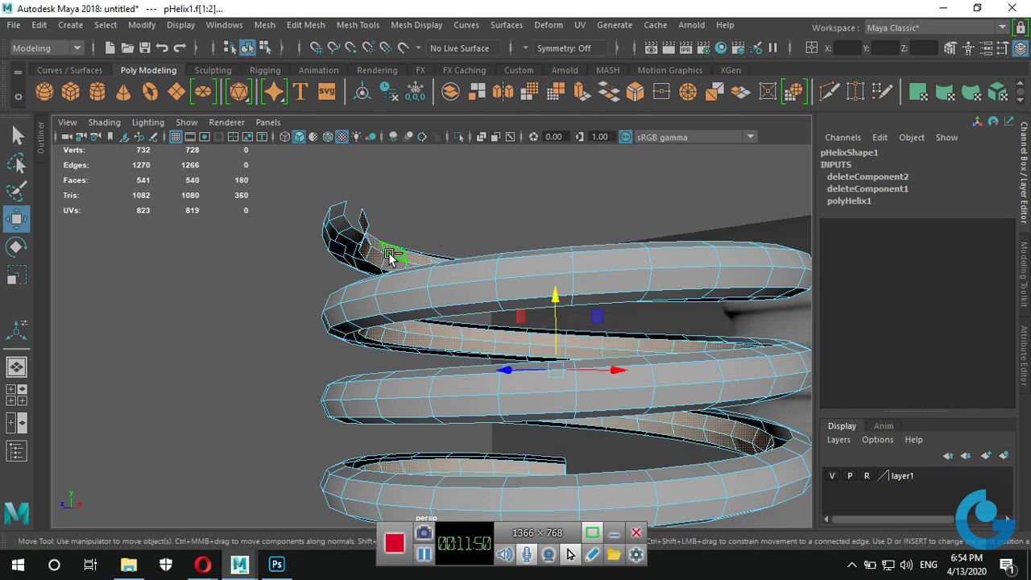
pyautogui.press('Delete')
pyautogui.scroll(-5, 605, 316)
pyautogui.keyDown('alt'); pyautogui.moveTo(402, 359); pyautogui.dragTo(527, 368); pyautogui.keyUp('alt')
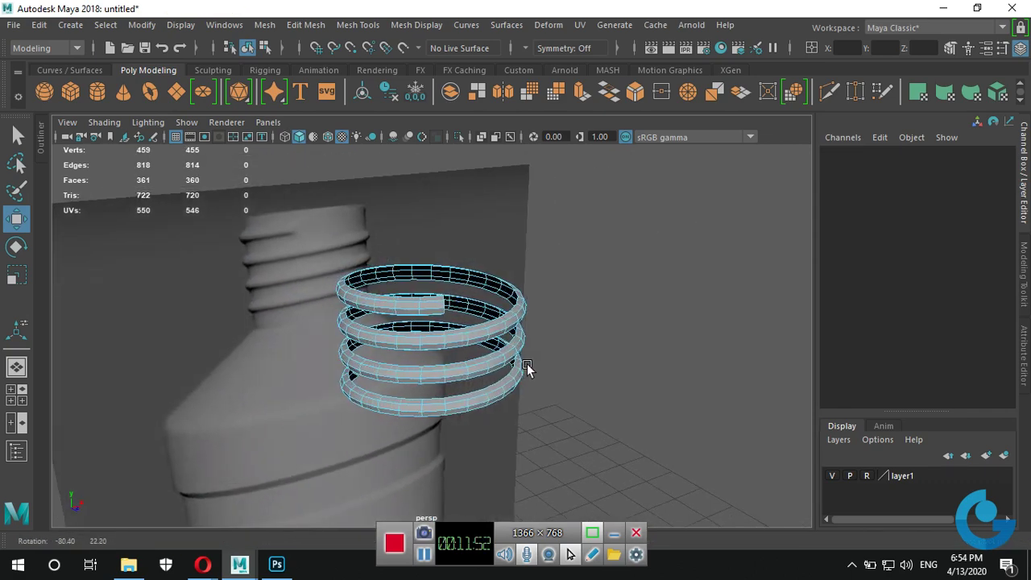
pyautogui.scroll(3, 527, 369)
# Hide the bottle's layer1 and select the ribbon's border edge loop.
pyautogui.click(831, 475)
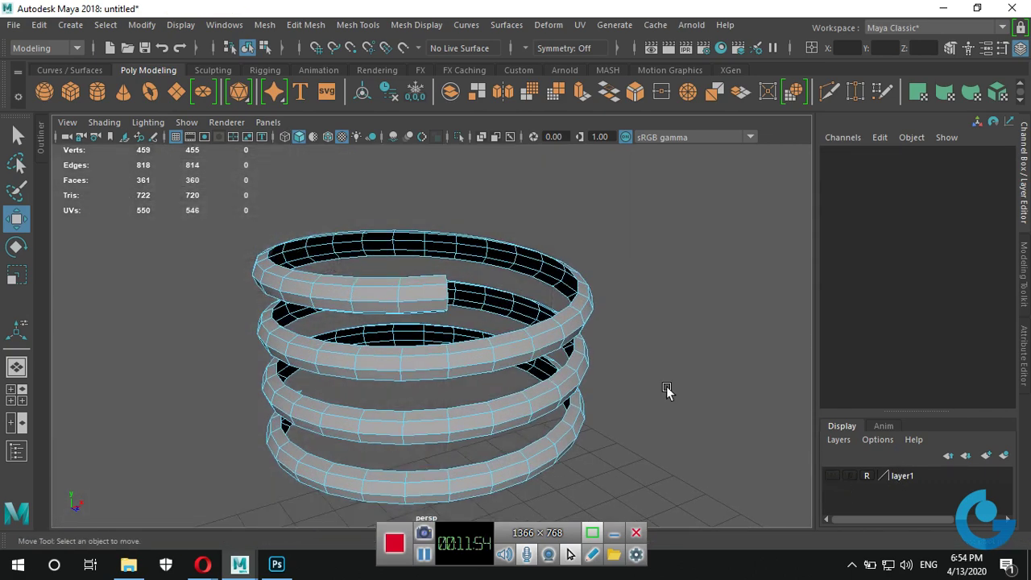
pyautogui.keyDown('alt'); pyautogui.moveTo(668, 391); pyautogui.dragTo(494, 375); pyautogui.keyUp('alt')
pyautogui.moveTo(376, 149); pyautogui.dragTo(381, 124, button='right')
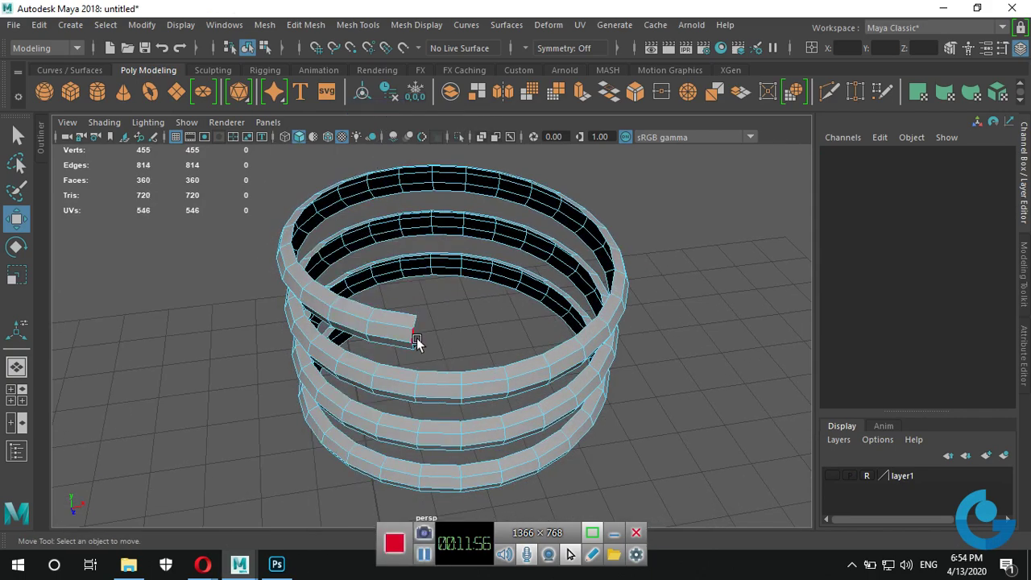
pyautogui.click(398, 313)
pyautogui.moveTo(397, 324)
pyautogui.keyDown('alt'); pyautogui.mouseDown()
pyautogui.moveTo(476, 413)
pyautogui.moveTo(453, 359)
pyautogui.moveTo(429, 381)
pyautogui.mouseUp(); pyautogui.keyUp('alt')
pyautogui.doubleClick(426, 382)
# Extrude the selected edge loop and drag it upward.
pyautogui.moveTo(644, 379)
pyautogui.keyDown('alt'); pyautogui.mouseDown()
pyautogui.moveTo(502, 405)
pyautogui.moveTo(405, 396)
pyautogui.moveTo(483, 399)
pyautogui.mouseUp(); pyautogui.keyUp('alt')
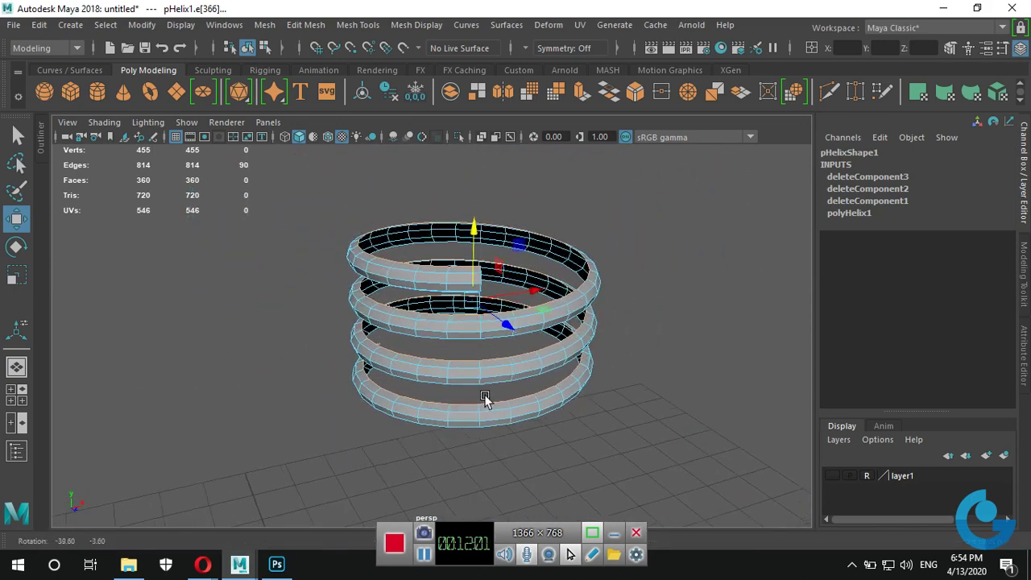
pyautogui.click(582, 91)
pyautogui.press('space')
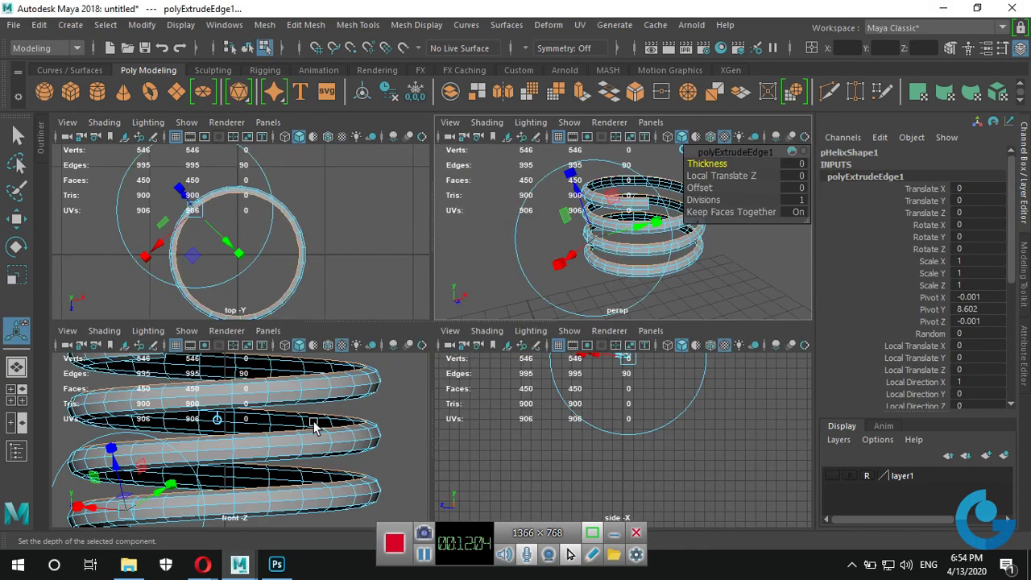
pyautogui.press('space')
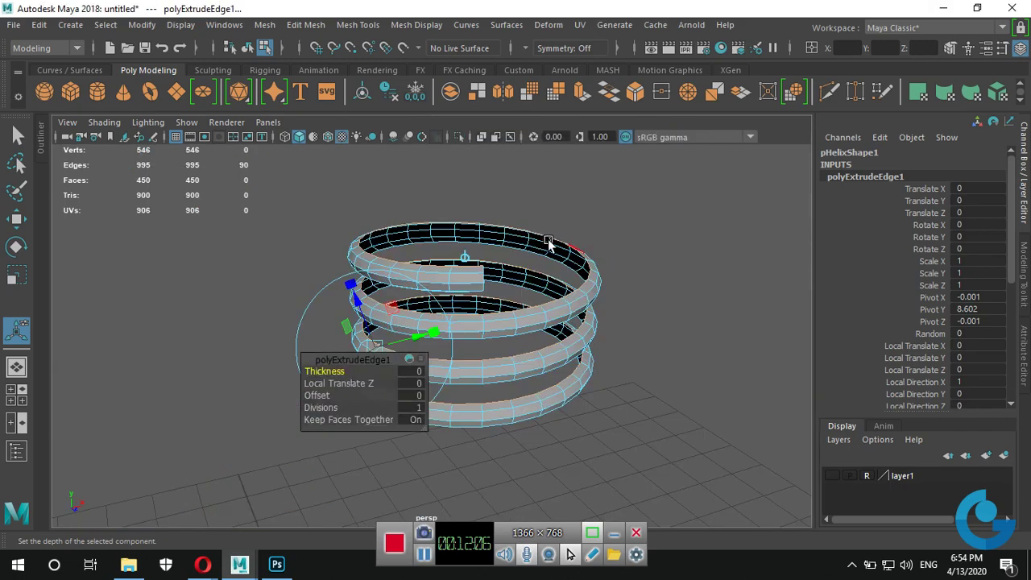
pyautogui.press('t')
pyautogui.scroll(2, 470, 341)
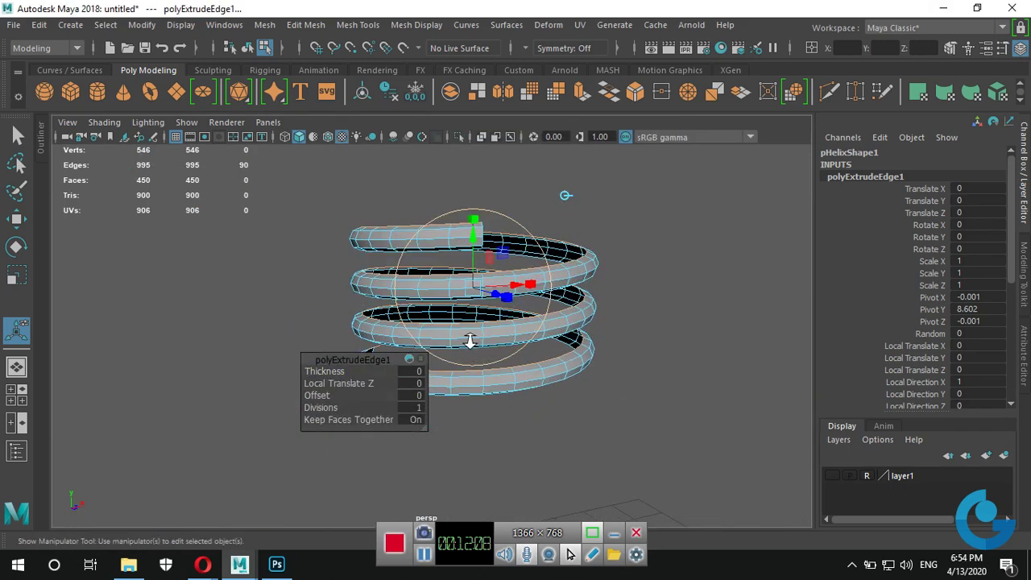
pyautogui.scroll(3, 614, 320)
pyautogui.moveTo(613, 320)
pyautogui.keyDown('alt'); pyautogui.mouseDown()
pyautogui.moveTo(493, 278)
pyautogui.moveTo(495, 236)
pyautogui.moveTo(483, 299)
pyautogui.moveTo(454, 295)
pyautogui.mouseUp(); pyautogui.keyUp('alt')
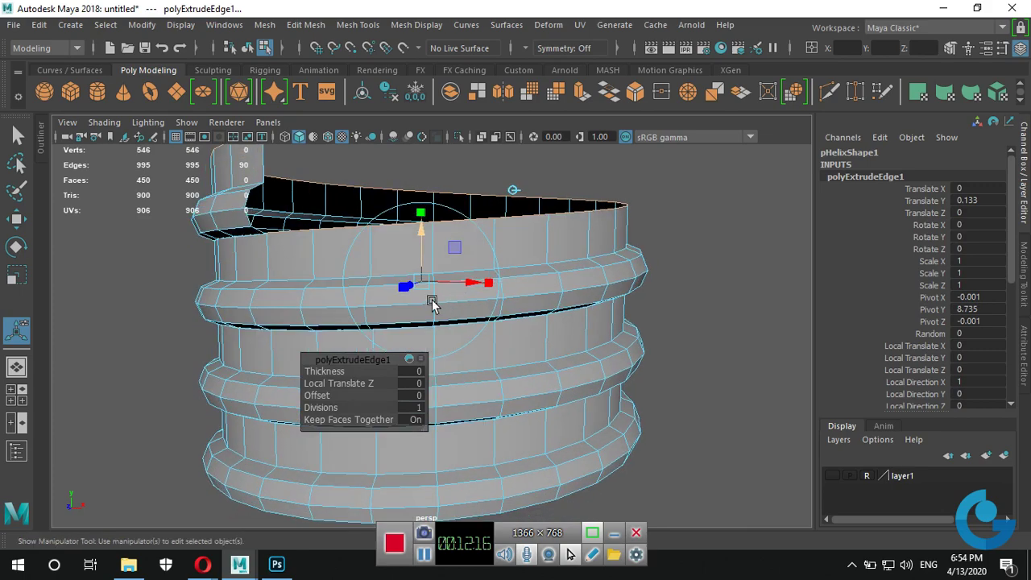
# Fine-tune the extruded wall's height to about 0.13 and view it from above.
pyautogui.moveTo(453, 294)
pyautogui.keyDown('alt'); pyautogui.mouseDown(button='right')
pyautogui.moveTo(543, 324)
pyautogui.moveTo(483, 334)
pyautogui.mouseUp(button='right'); pyautogui.keyUp('alt')
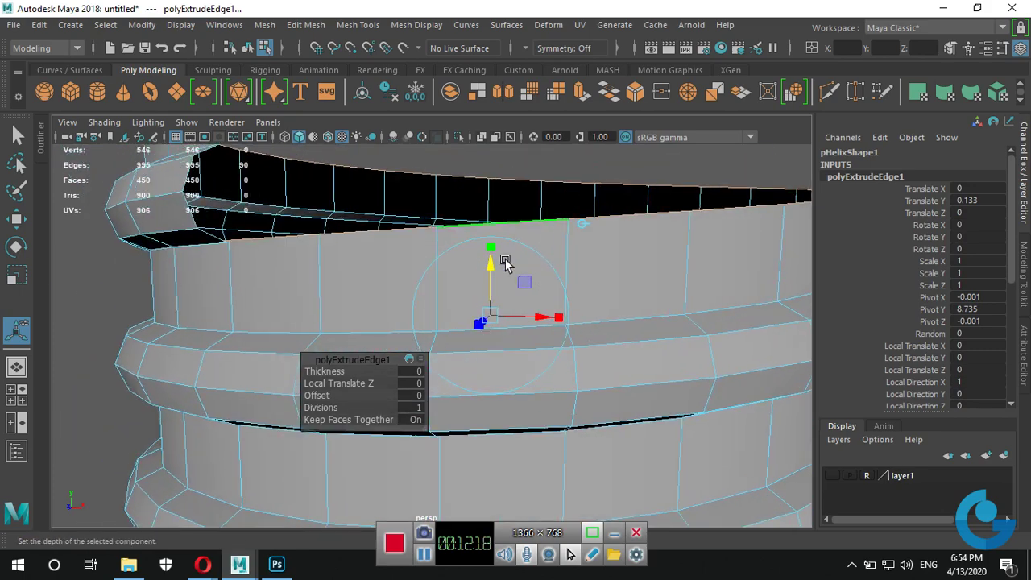
pyautogui.moveTo(491, 264); pyautogui.dragTo(490, 270)
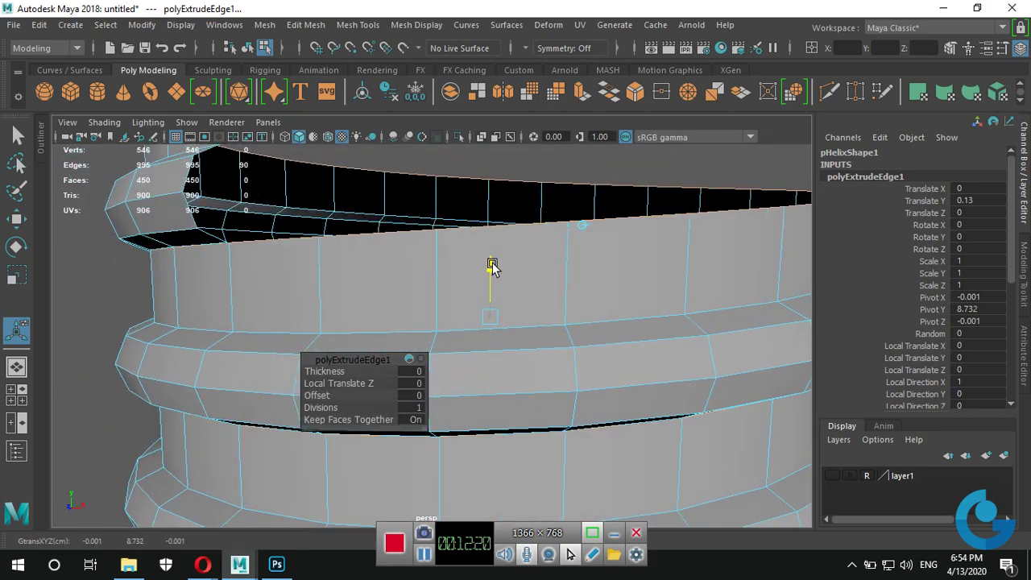
pyautogui.keyDown('alt'); pyautogui.moveTo(579, 288); pyautogui.dragTo(451, 301, button='right'); pyautogui.keyUp('alt')
pyautogui.moveTo(451, 301)
pyautogui.keyDown('alt'); pyautogui.mouseDown()
pyautogui.moveTo(499, 295)
pyautogui.moveTo(620, 313)
pyautogui.mouseUp(); pyautogui.keyUp('alt')
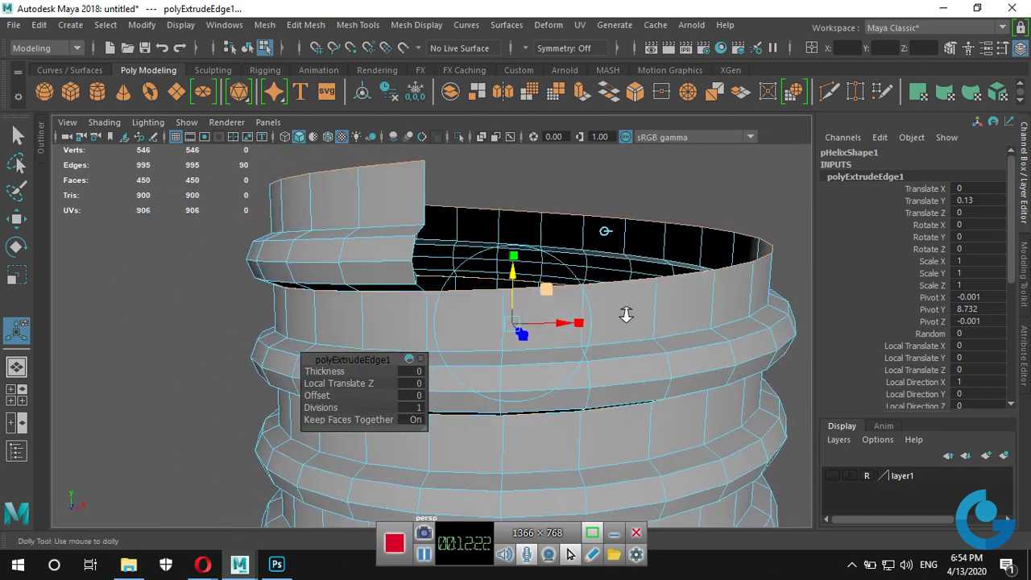
pyautogui.keyDown('alt'); pyautogui.moveTo(621, 314); pyautogui.dragTo(552, 313, button='right'); pyautogui.keyUp('alt')
pyautogui.scroll(3, 553, 313)
pyautogui.scroll(1, 511, 322)
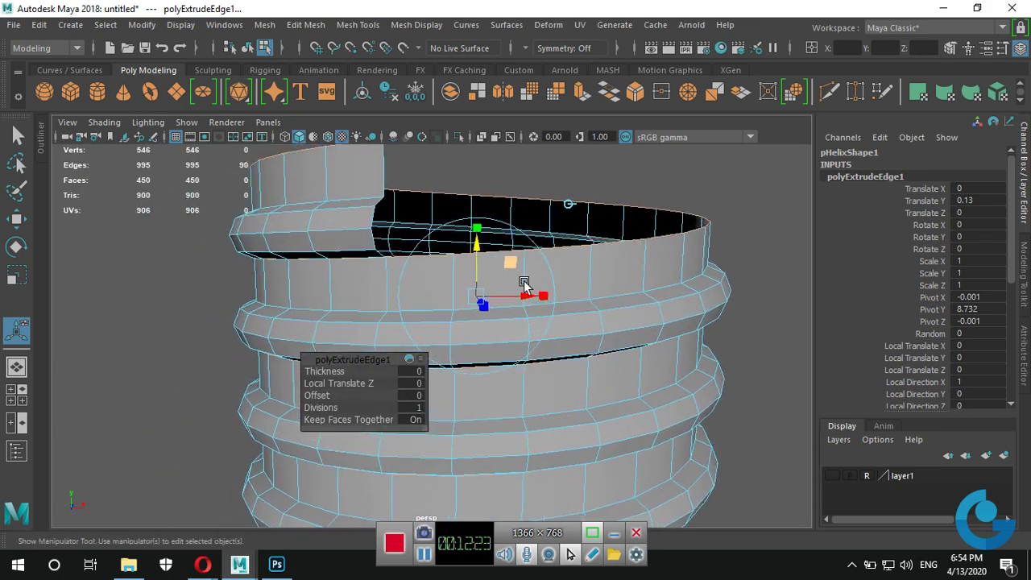
# Add a second edge extrusion, undo its upward pull, and clear the selection.
pyautogui.click(580, 93)
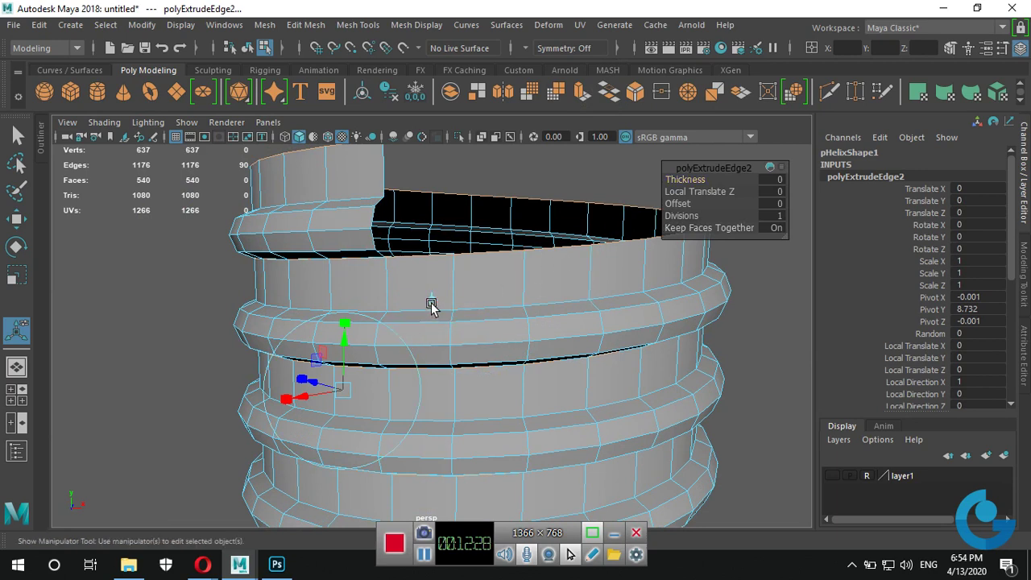
pyautogui.click(493, 254)
pyautogui.moveTo(476, 245); pyautogui.dragTo(381, 222)
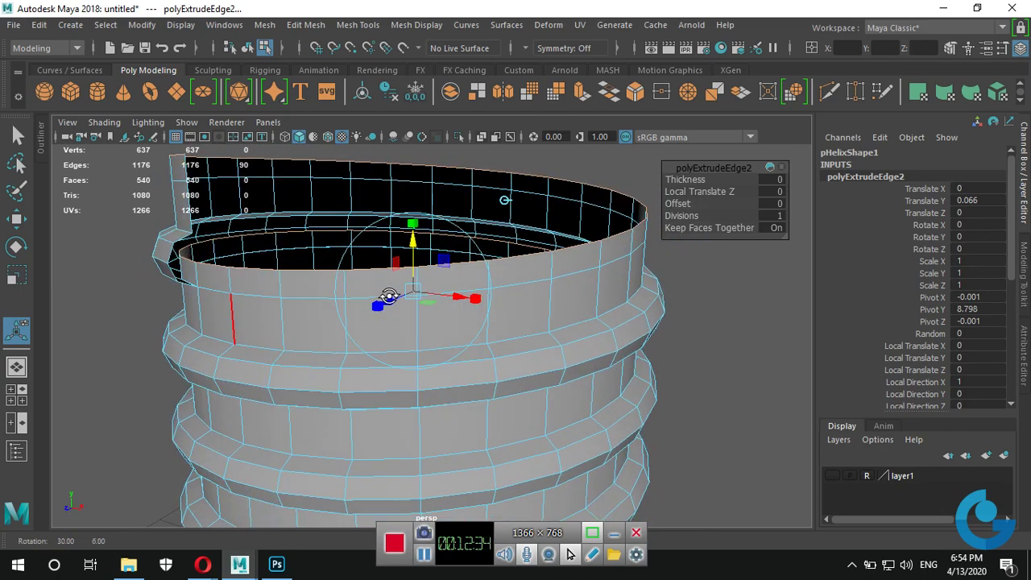
pyautogui.moveTo(448, 290)
pyautogui.keyDown('alt'); pyautogui.mouseDown()
pyautogui.moveTo(394, 296)
pyautogui.moveTo(417, 294)
pyautogui.mouseUp(); pyautogui.keyUp('alt')
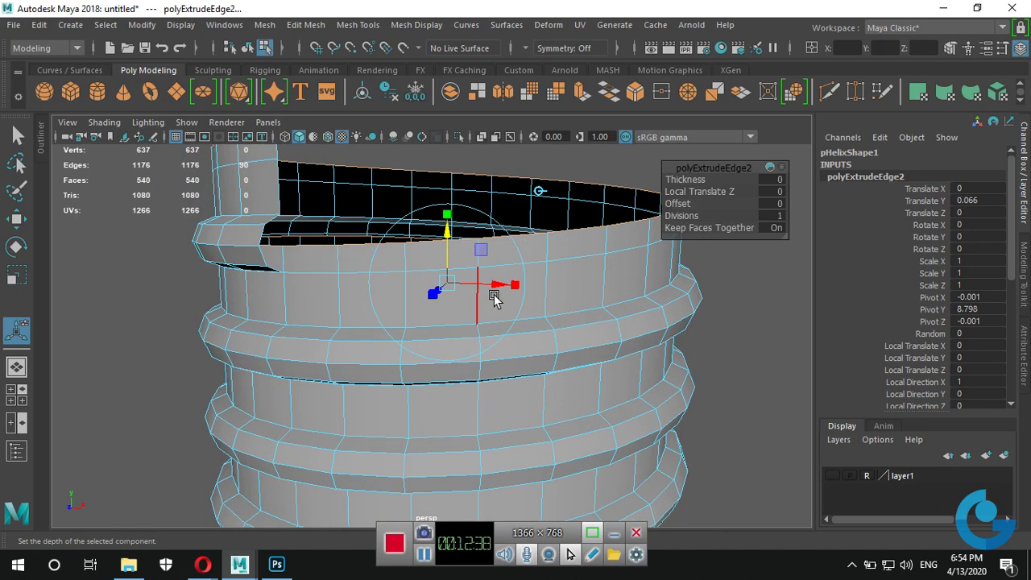
pyautogui.hotkey('ctrl', 'z')
pyautogui.moveTo(478, 276)
pyautogui.keyDown('alt'); pyautogui.mouseDown()
pyautogui.moveTo(433, 320)
pyautogui.moveTo(381, 293)
pyautogui.mouseUp(); pyautogui.keyUp('alt')
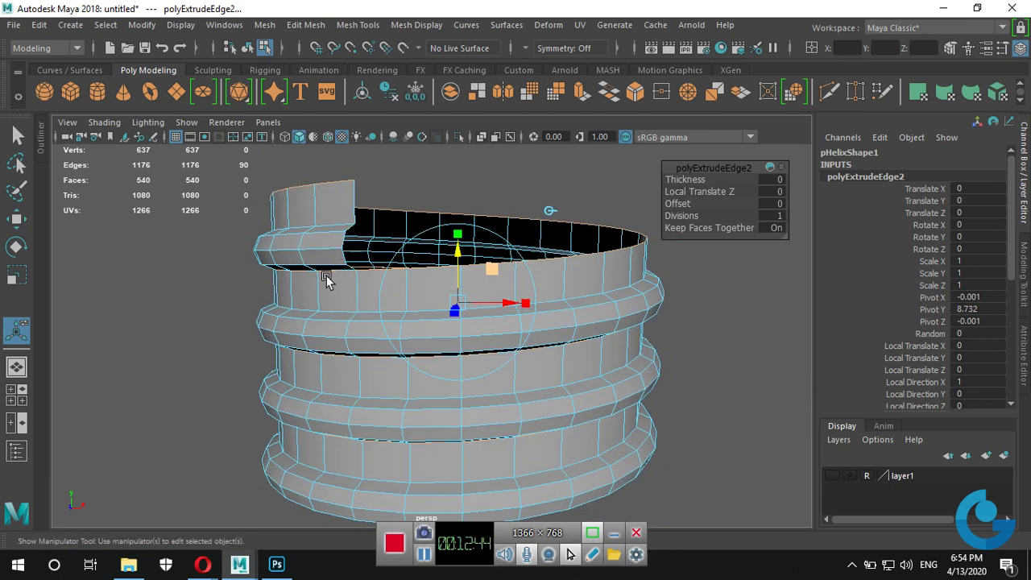
pyautogui.moveTo(299, 292)
pyautogui.keyDown('alt'); pyautogui.mouseDown()
pyautogui.moveTo(269, 295)
pyautogui.moveTo(278, 301)
pyautogui.mouseUp(); pyautogui.keyUp('alt')
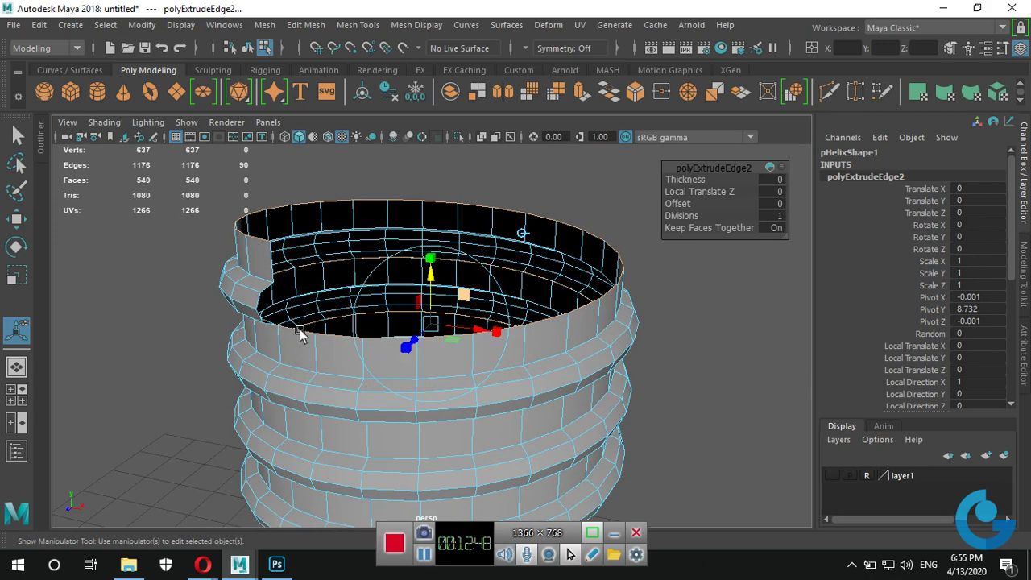
pyautogui.moveTo(318, 340)
pyautogui.keyDown('alt'); pyautogui.mouseDown()
pyautogui.moveTo(379, 317)
pyautogui.moveTo(335, 326)
pyautogui.moveTo(338, 314)
pyautogui.moveTo(397, 327)
pyautogui.mouseUp(); pyautogui.keyUp('alt')
pyautogui.click(525, 204)
# Extrude the top rim edge loop upward about 0.066 units, checked in side view.
pyautogui.click(376, 321)
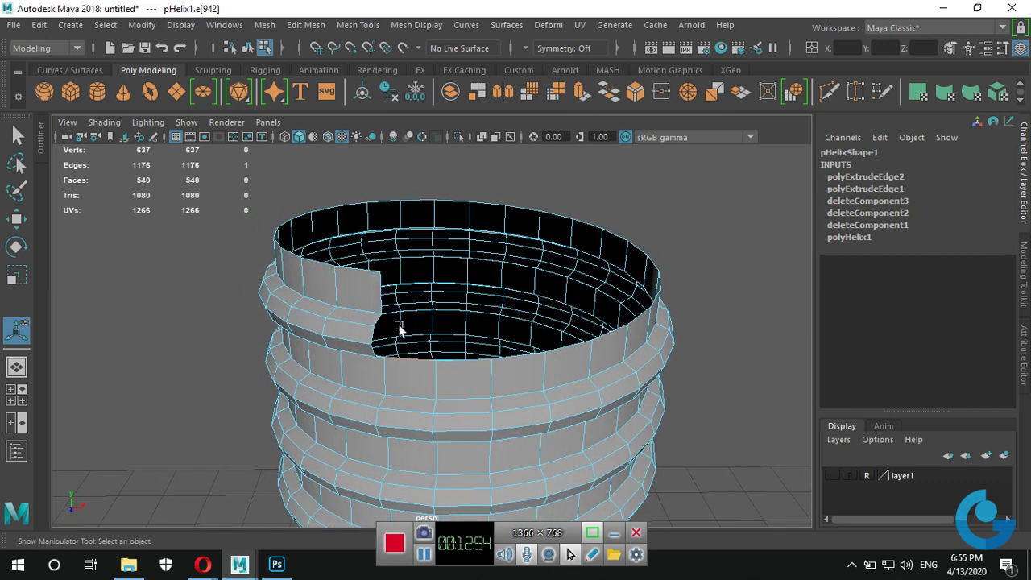
pyautogui.doubleClick(362, 267)
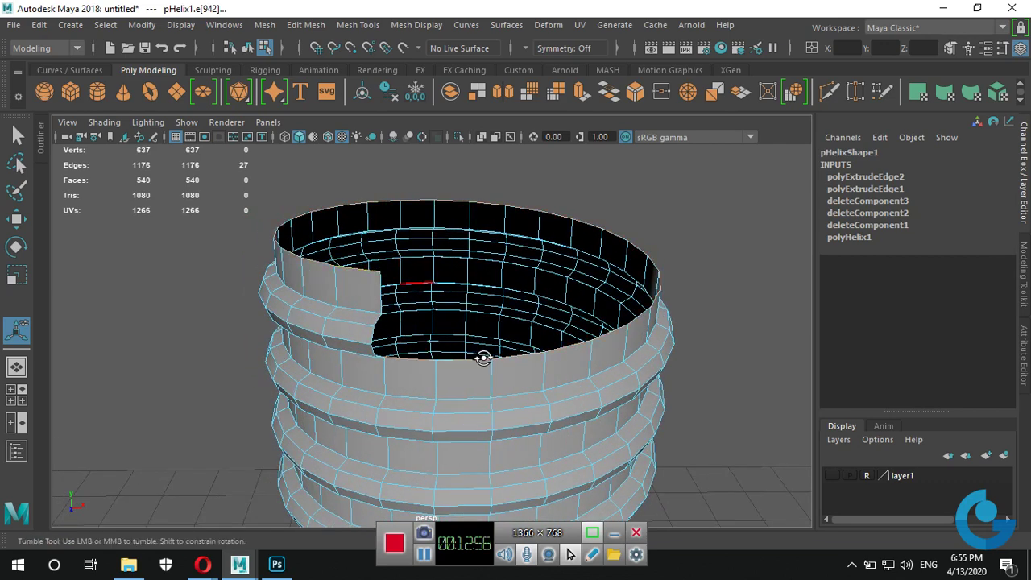
pyautogui.moveTo(483, 356)
pyautogui.keyDown('alt'); pyautogui.mouseDown()
pyautogui.moveTo(481, 343)
pyautogui.moveTo(545, 294)
pyautogui.mouseUp(); pyautogui.keyUp('alt')
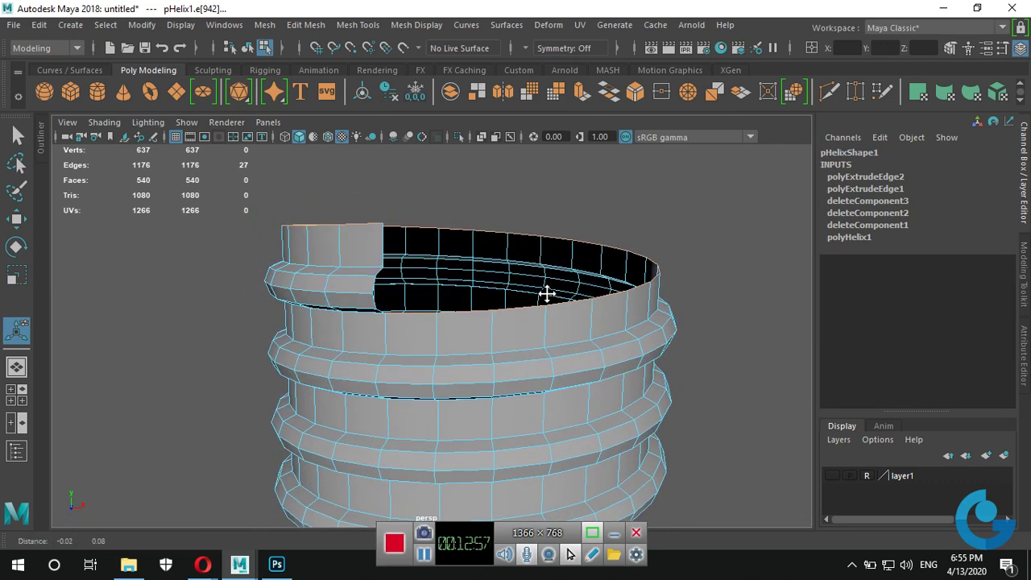
pyautogui.click(582, 93)
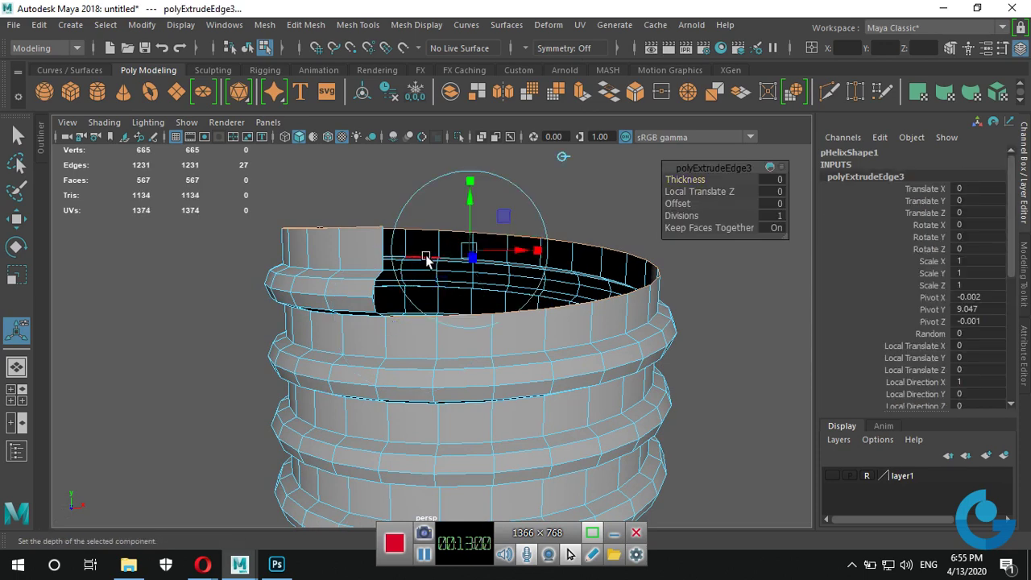
pyautogui.moveTo(474, 212); pyautogui.dragTo(467, 186)
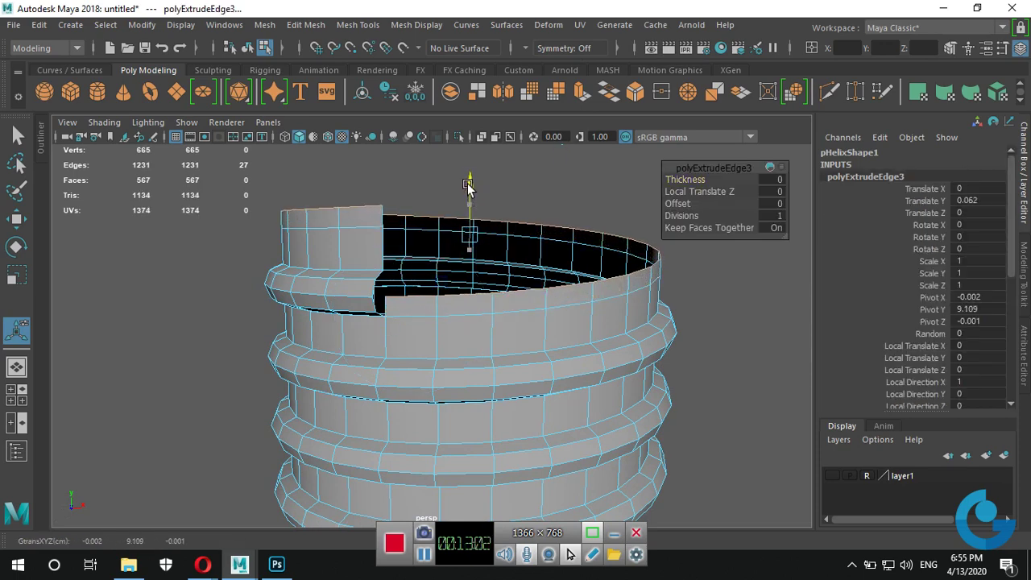
pyautogui.moveTo(460, 311)
pyautogui.keyDown('alt'); pyautogui.mouseDown()
pyautogui.moveTo(326, 256)
pyautogui.moveTo(306, 281)
pyautogui.moveTo(249, 285)
pyautogui.moveTo(282, 299)
pyautogui.mouseUp(); pyautogui.keyUp('alt')
pyautogui.moveTo(575, 400); pyautogui.dragTo(587, 387)
pyautogui.scroll(-5, 525, 437)
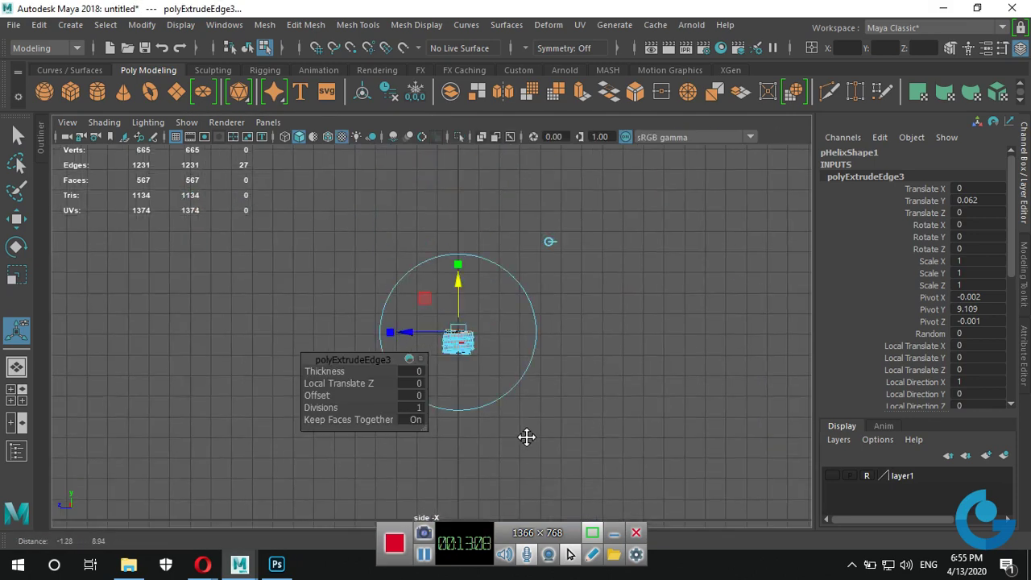
pyautogui.keyDown('alt'); pyautogui.moveTo(727, 382); pyautogui.dragTo(569, 344, button='middle'); pyautogui.keyUp('alt')
pyautogui.scroll(5, 568, 345)
pyautogui.keyDown('alt'); pyautogui.moveTo(565, 96); pyautogui.dragTo(485, 135, button='middle'); pyautogui.keyUp('alt')
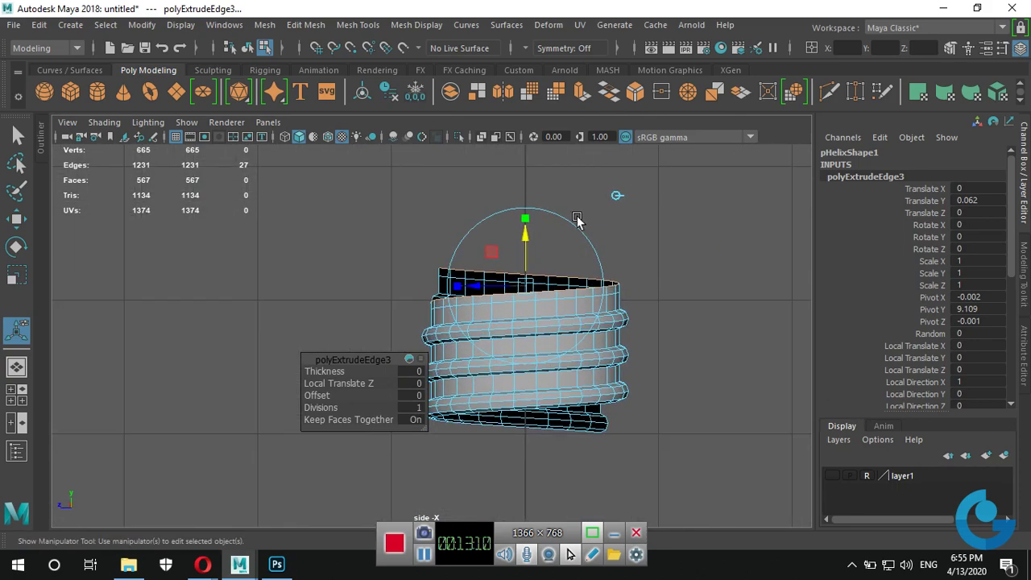
pyautogui.keyDown('alt'); pyautogui.moveTo(471, 161); pyautogui.dragTo(548, 346, button='right'); pyautogui.keyUp('alt')
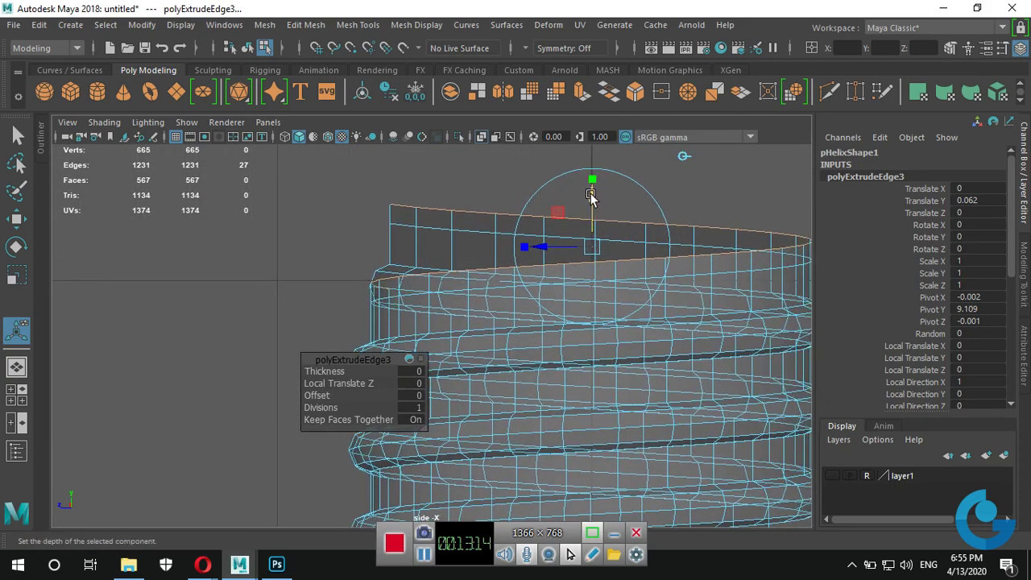
pyautogui.moveTo(590, 195); pyautogui.dragTo(591, 194)
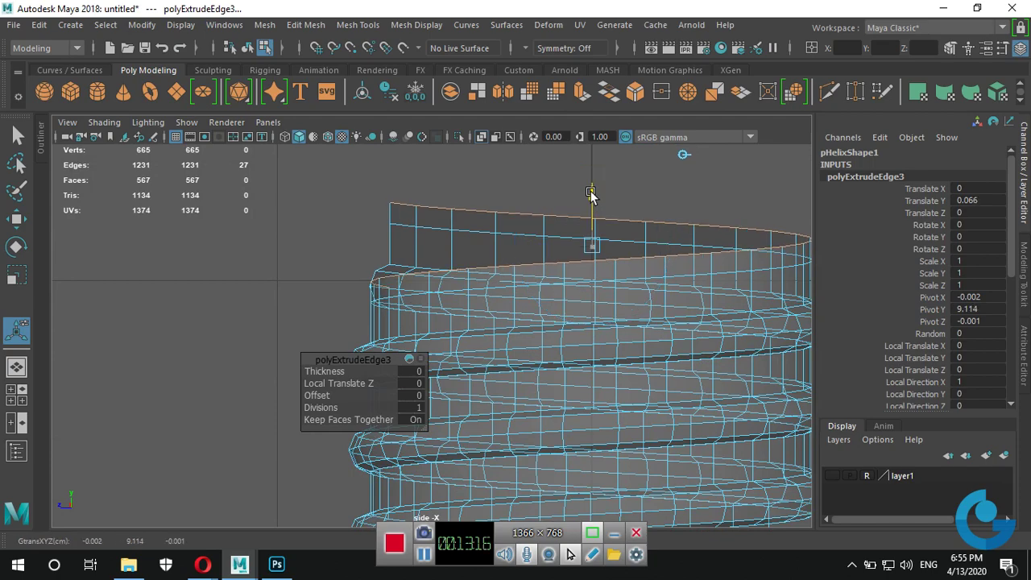
# Extrude the top rim again with Ctrl+E, raising it about 0.072 units.
pyautogui.press('space')
pyautogui.press('space')
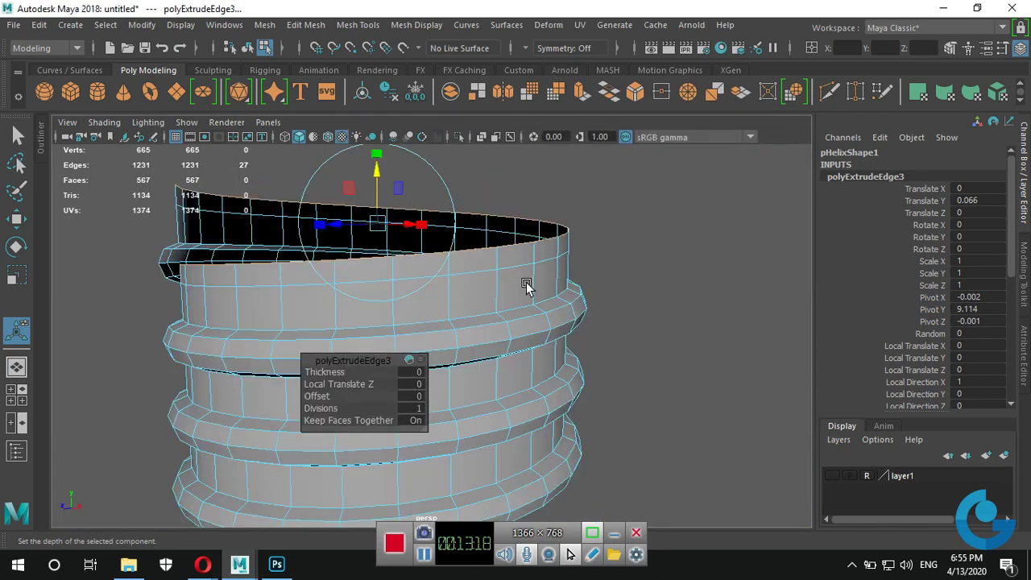
pyautogui.moveTo(526, 283)
pyautogui.keyDown('alt'); pyautogui.mouseDown()
pyautogui.moveTo(623, 288)
pyautogui.moveTo(591, 292)
pyautogui.mouseUp(); pyautogui.keyUp('alt')
pyautogui.scroll(2, 461, 219)
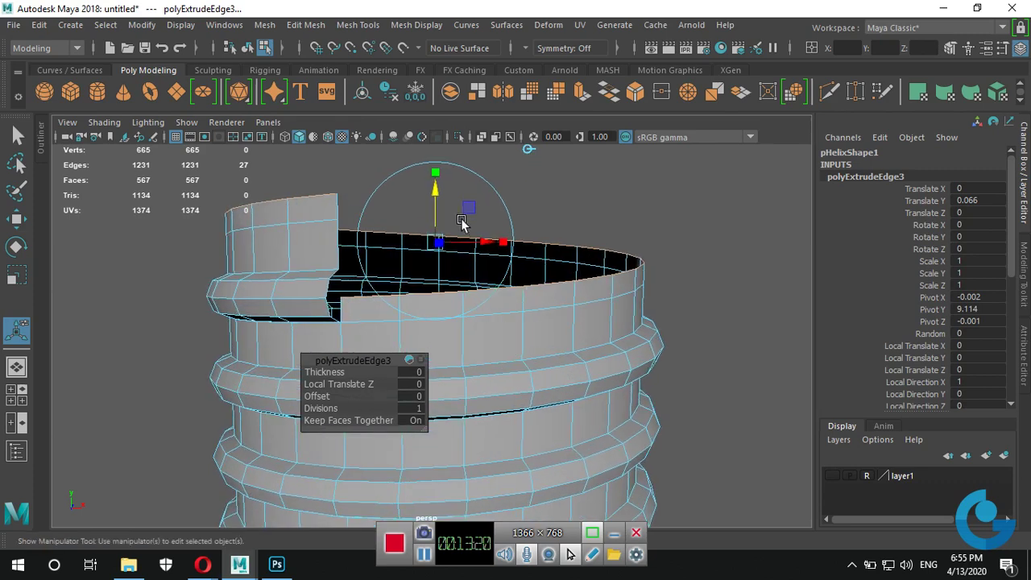
pyautogui.hotkey('ctrl', 'e')
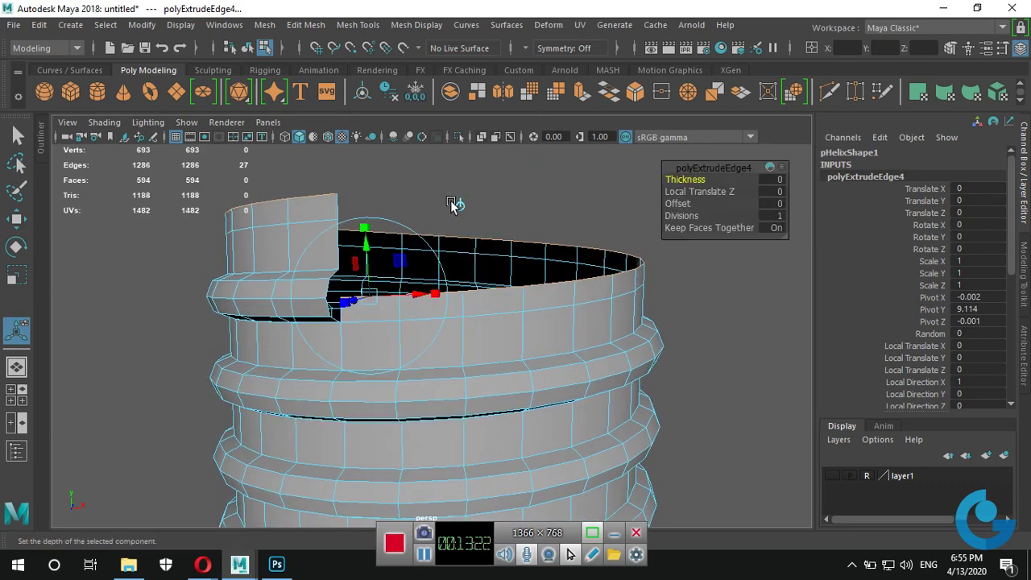
pyautogui.moveTo(437, 189); pyautogui.dragTo(435, 177)
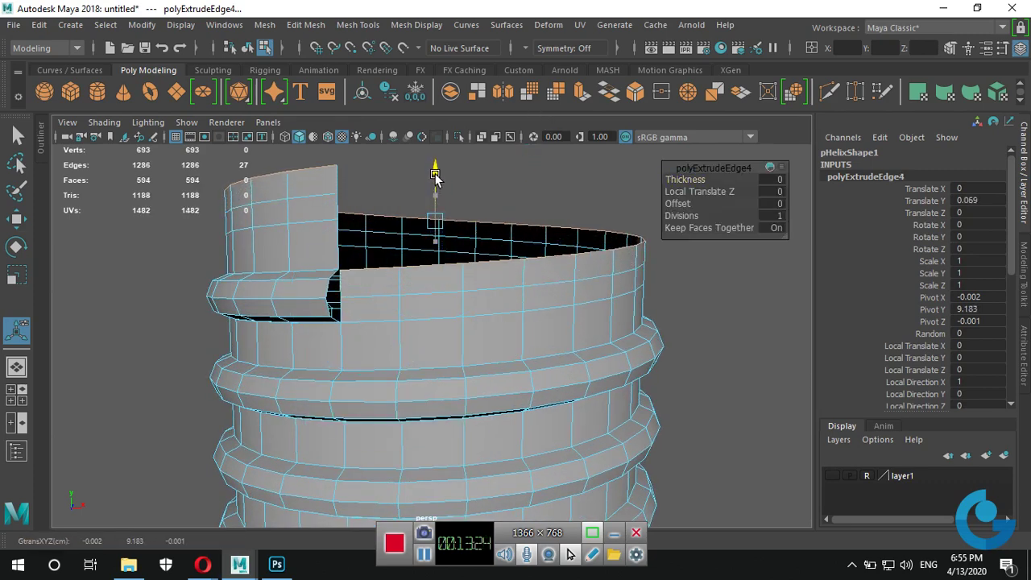
pyautogui.moveTo(352, 281)
pyautogui.keyDown('alt'); pyautogui.mouseDown()
pyautogui.moveTo(409, 298)
pyautogui.moveTo(483, 295)
pyautogui.moveTo(536, 328)
pyautogui.moveTo(500, 349)
pyautogui.moveTo(336, 345)
pyautogui.mouseUp(); pyautogui.keyUp('alt')
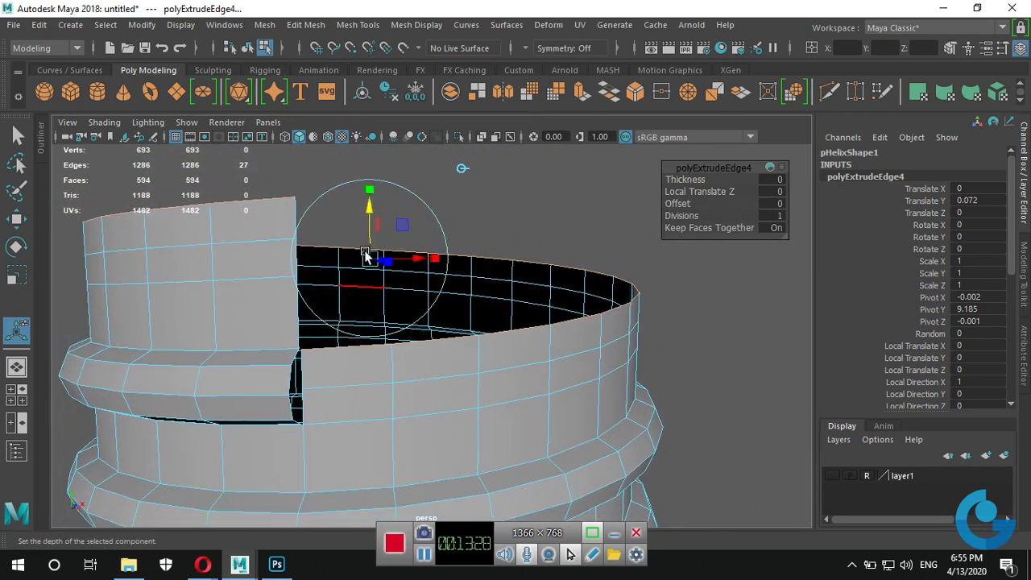
# Extrude the helix's top rim edges (polyExtrudeEdge5) and raise them upward.
pyautogui.hotkey('ctrl', 'e')
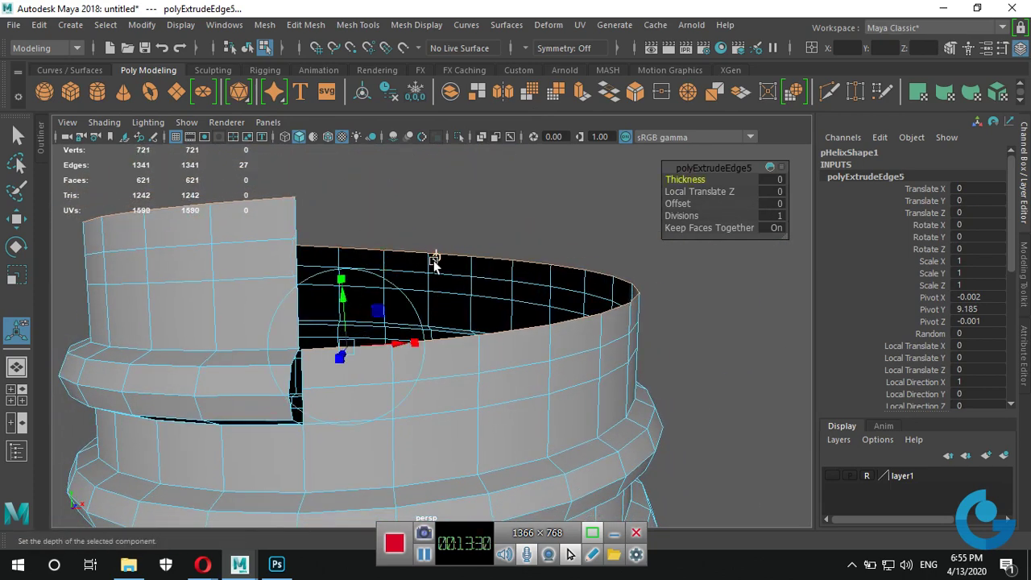
pyautogui.click(385, 269)
pyautogui.moveTo(364, 211); pyautogui.dragTo(371, 161)
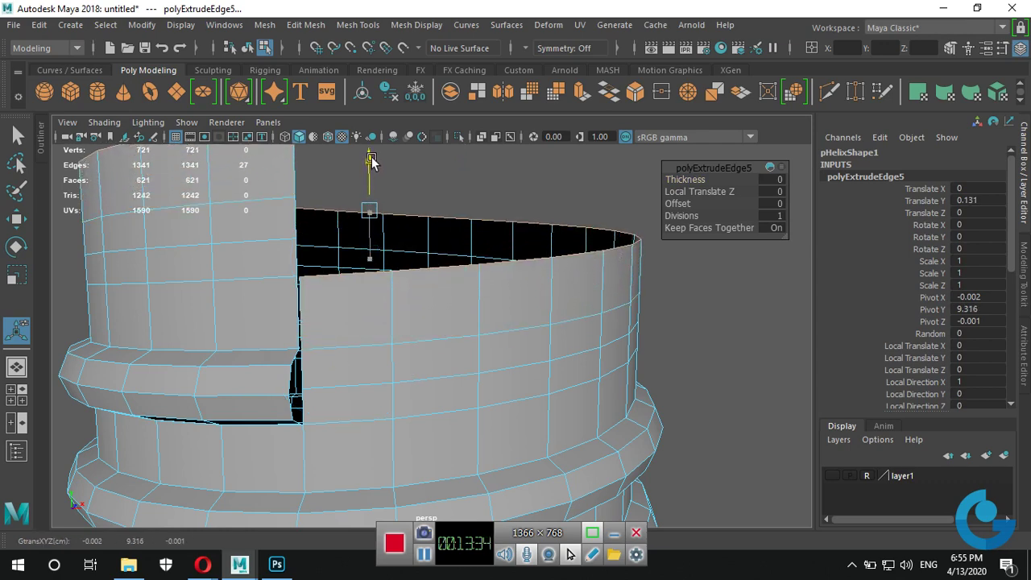
pyautogui.moveTo(371, 161); pyautogui.dragTo(369, 159)
pyautogui.scroll(-3, 434, 314)
pyautogui.moveTo(364, 332)
pyautogui.keyDown('alt'); pyautogui.mouseDown()
pyautogui.moveTo(472, 363)
pyautogui.moveTo(394, 359)
pyautogui.moveTo(444, 386)
pyautogui.moveTo(365, 384)
pyautogui.mouseUp(); pyautogui.keyUp('alt')
pyautogui.keyDown('alt'); pyautogui.moveTo(365, 385); pyautogui.dragTo(409, 358, button='right'); pyautogui.keyUp('alt')
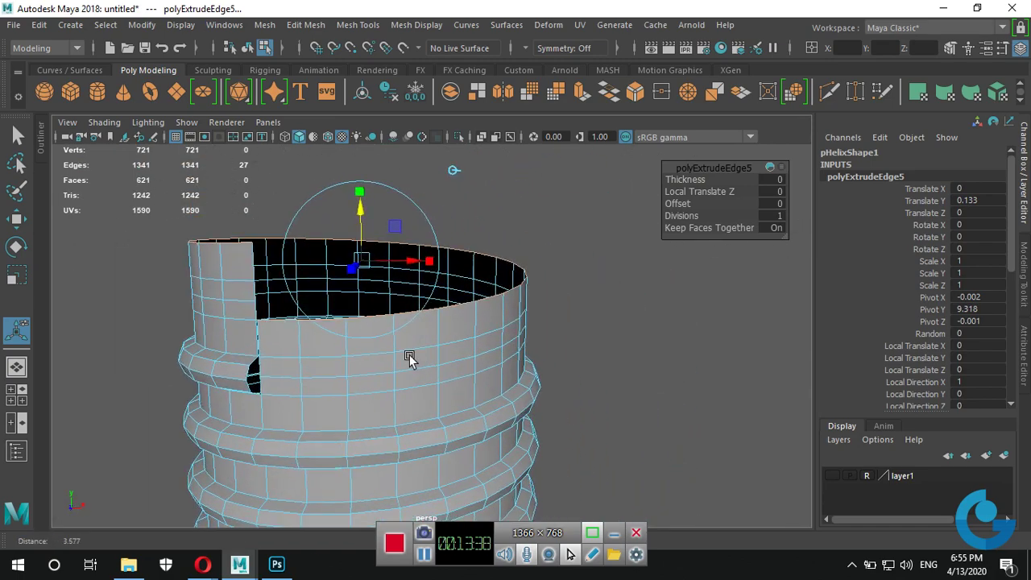
pyautogui.moveTo(330, 344)
pyautogui.keyDown('alt'); pyautogui.mouseDown()
pyautogui.moveTo(423, 333)
pyautogui.moveTo(325, 333)
pyautogui.mouseUp(); pyautogui.keyUp('alt')
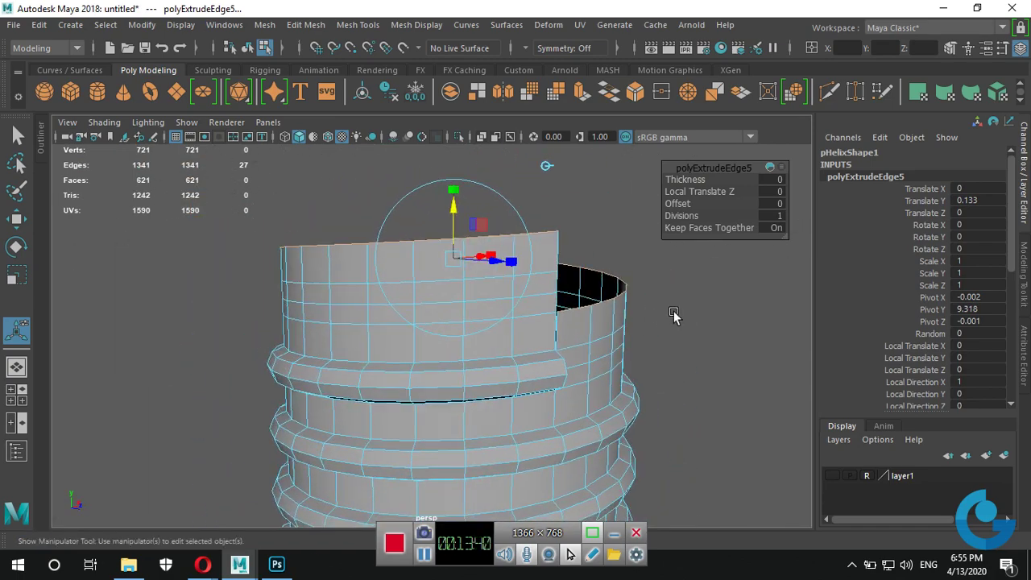
pyautogui.moveTo(673, 316)
pyautogui.keyDown('alt'); pyautogui.mouseDown()
pyautogui.moveTo(444, 335)
pyautogui.moveTo(441, 270)
pyautogui.mouseUp(); pyautogui.keyUp('alt')
# Extrude the top edges again, raise them 0.067, then pick a bottom border edge.
pyautogui.hotkey('ctrl', 'e')
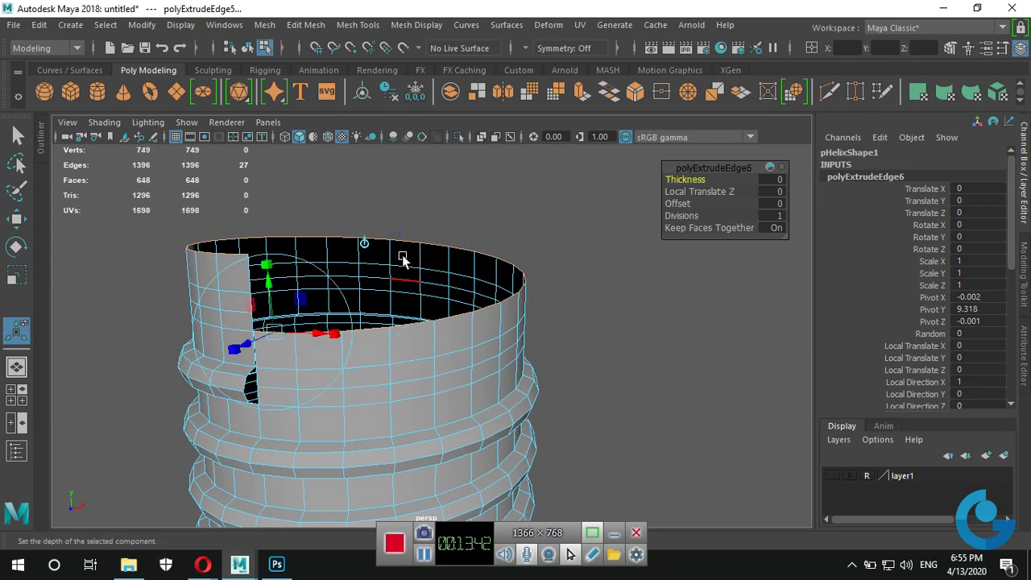
pyautogui.keyDown('alt'); pyautogui.moveTo(274, 305); pyautogui.dragTo(306, 317); pyautogui.keyUp('alt')
pyautogui.keyDown('alt'); pyautogui.moveTo(306, 318); pyautogui.dragTo(391, 317, button='right'); pyautogui.keyUp('alt')
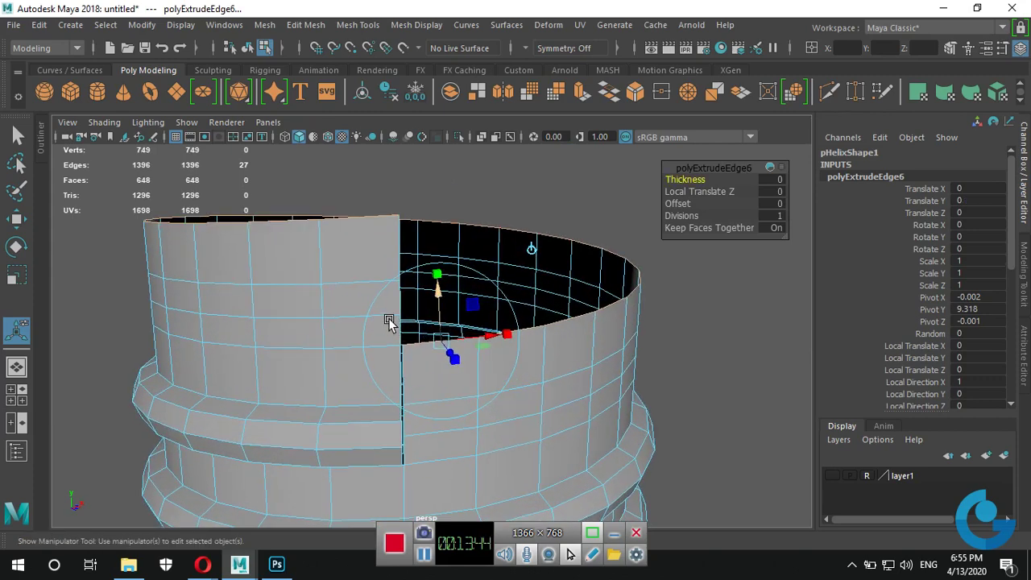
pyautogui.moveTo(440, 292); pyautogui.dragTo(438, 261)
pyautogui.moveTo(492, 390)
pyautogui.keyDown('alt'); pyautogui.mouseDown()
pyautogui.moveTo(340, 454)
pyautogui.moveTo(322, 489)
pyautogui.moveTo(492, 387)
pyautogui.moveTo(520, 301)
pyautogui.moveTo(430, 396)
pyautogui.moveTo(497, 378)
pyautogui.mouseUp(); pyautogui.keyUp('alt')
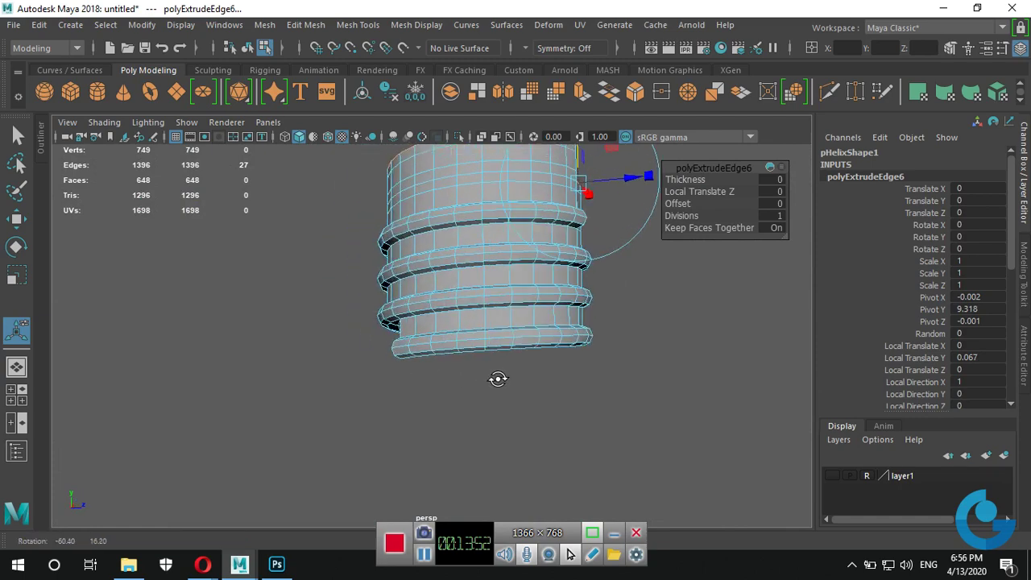
pyautogui.moveTo(496, 378)
pyautogui.keyDown('alt'); pyautogui.mouseDown(button='right')
pyautogui.moveTo(529, 391)
pyautogui.moveTo(593, 392)
pyautogui.mouseUp(button='right'); pyautogui.keyUp('alt')
pyautogui.moveTo(594, 392)
pyautogui.keyDown('alt'); pyautogui.mouseDown()
pyautogui.moveTo(444, 423)
pyautogui.moveTo(490, 396)
pyautogui.moveTo(508, 276)
pyautogui.mouseUp(); pyautogui.keyUp('alt')
pyautogui.click(578, 348)
pyautogui.moveTo(578, 348)
pyautogui.keyDown('alt'); pyautogui.mouseDown()
pyautogui.moveTo(564, 272)
pyautogui.moveTo(609, 331)
pyautogui.moveTo(537, 173)
pyautogui.mouseUp(); pyautogui.keyUp('alt')
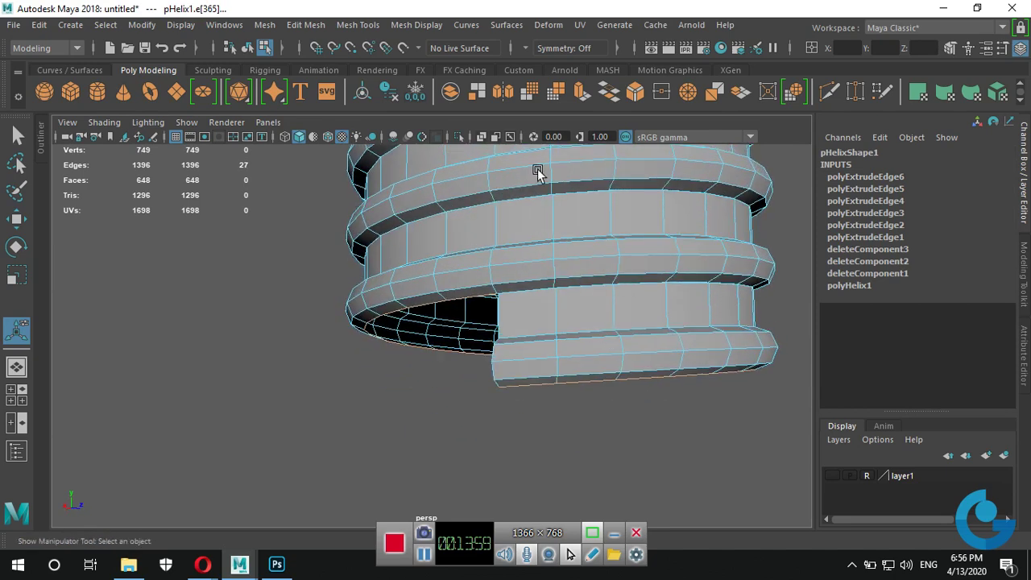
# Extrude the selected bottom border edge from the shelf and pull the new band downward.
pyautogui.click(585, 96)
pyautogui.moveTo(594, 237)
pyautogui.keyDown('alt'); pyautogui.mouseDown()
pyautogui.moveTo(625, 357)
pyautogui.moveTo(515, 360)
pyautogui.moveTo(525, 372)
pyautogui.mouseUp(); pyautogui.keyUp('alt')
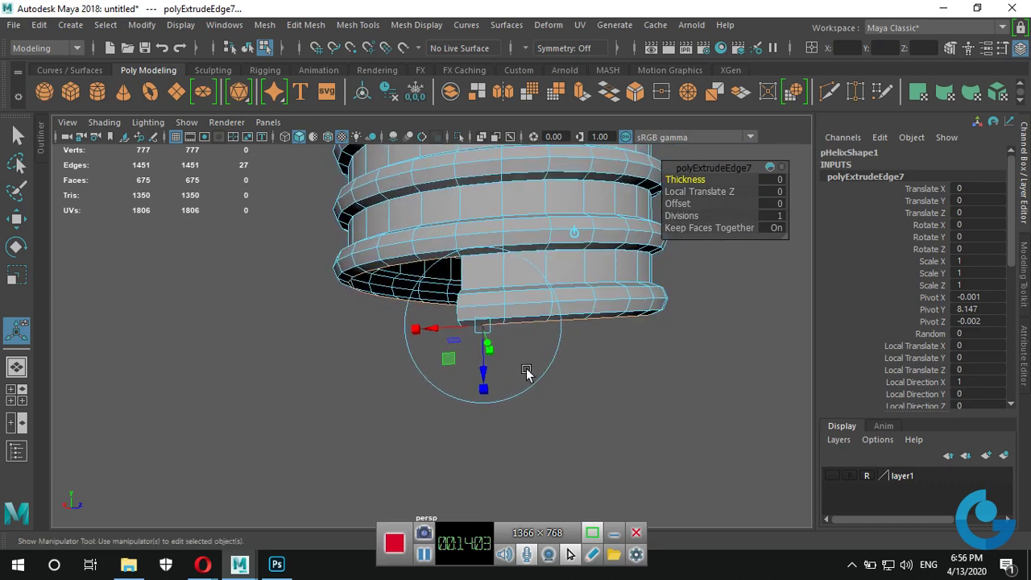
pyautogui.click(581, 230)
pyautogui.moveTo(501, 245); pyautogui.dragTo(499, 274)
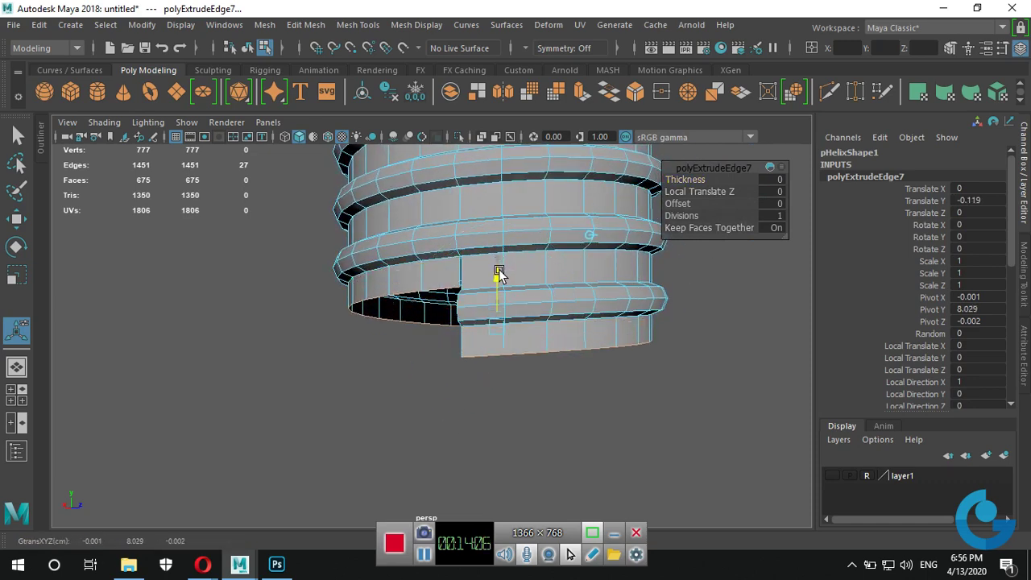
pyautogui.scroll(2, 572, 302)
pyautogui.moveTo(572, 302)
pyautogui.keyDown('alt'); pyautogui.mouseDown()
pyautogui.moveTo(656, 322)
pyautogui.moveTo(524, 347)
pyautogui.moveTo(568, 345)
pyautogui.moveTo(554, 344)
pyautogui.mouseUp(); pyautogui.keyUp('alt')
pyautogui.moveTo(425, 299); pyautogui.dragTo(428, 305)
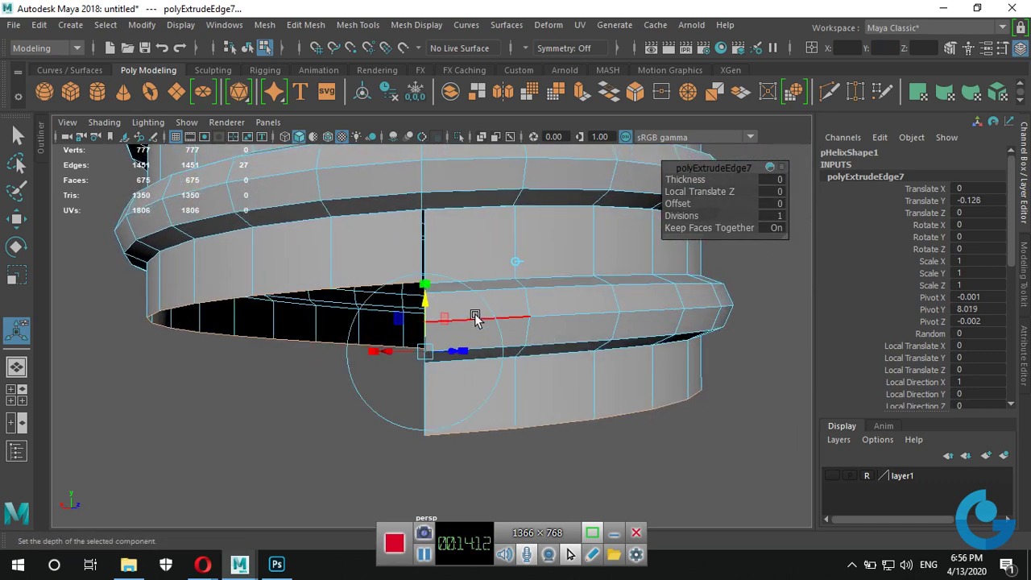
# Extrude the bottom edges twice more with Ctrl+E, lowering each new edge ring.
pyautogui.hotkey('ctrl', 'e')
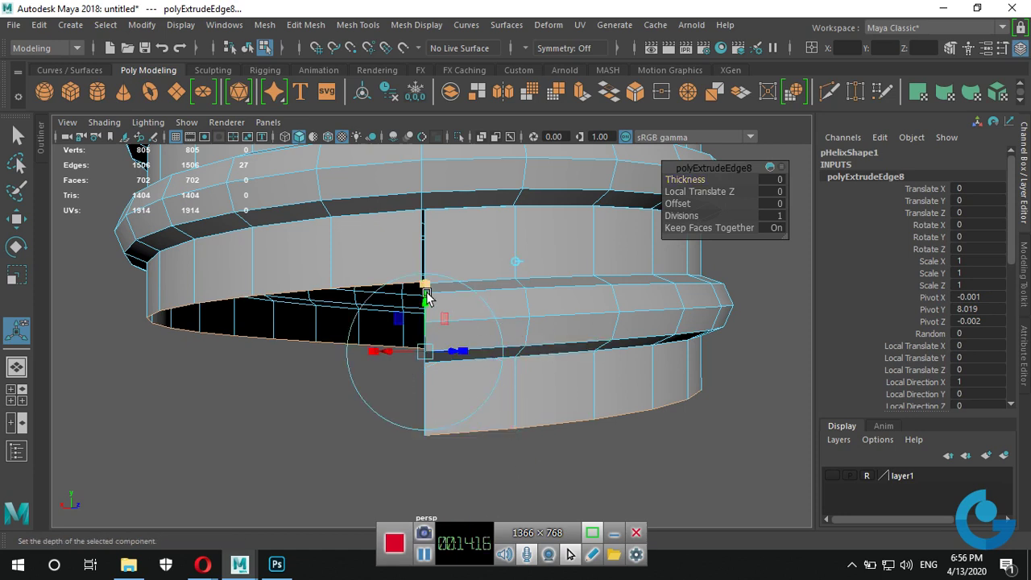
pyautogui.moveTo(427, 299); pyautogui.dragTo(429, 323)
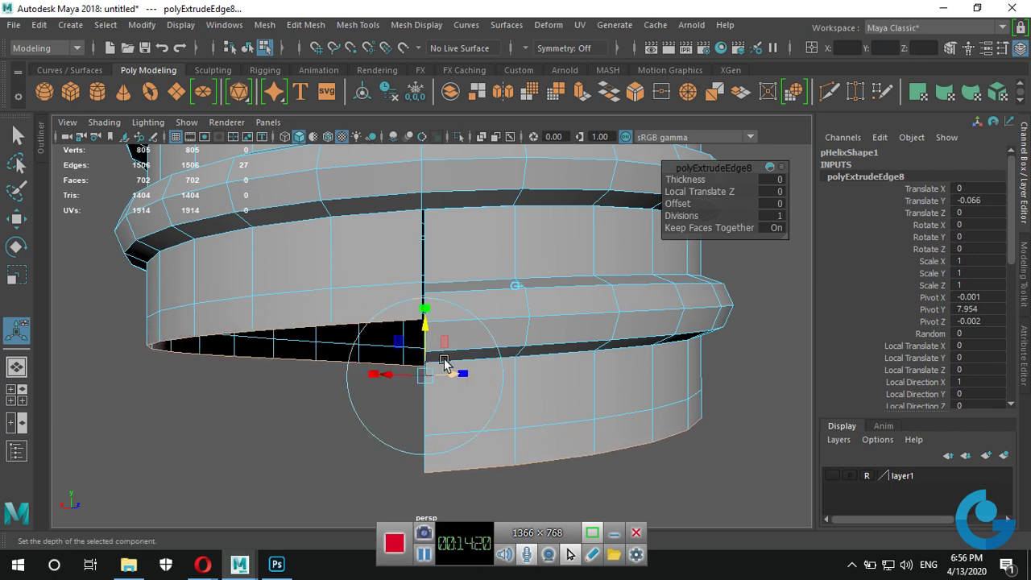
pyautogui.moveTo(424, 330); pyautogui.dragTo(425, 332)
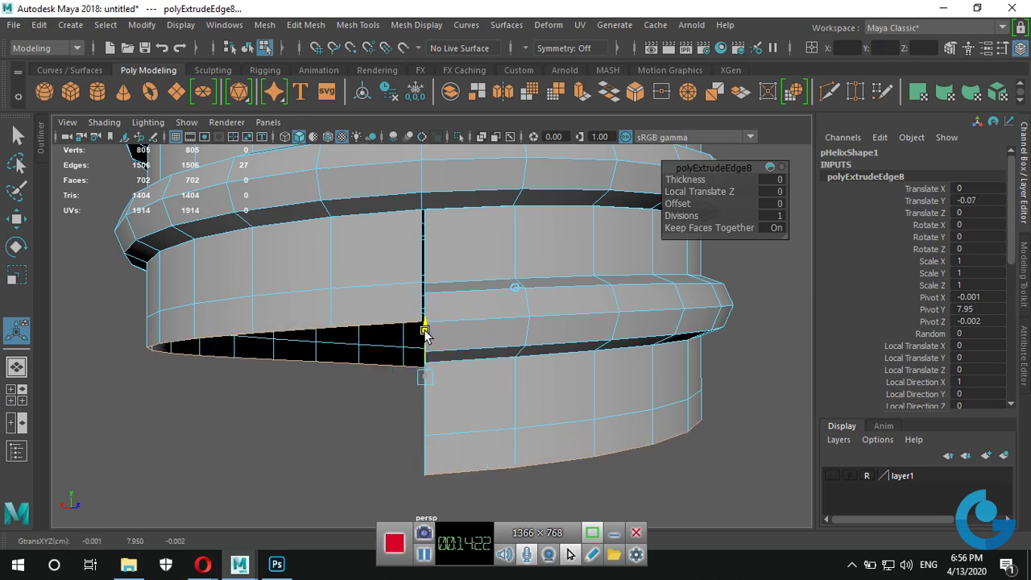
pyautogui.hotkey('ctrl', 'e')
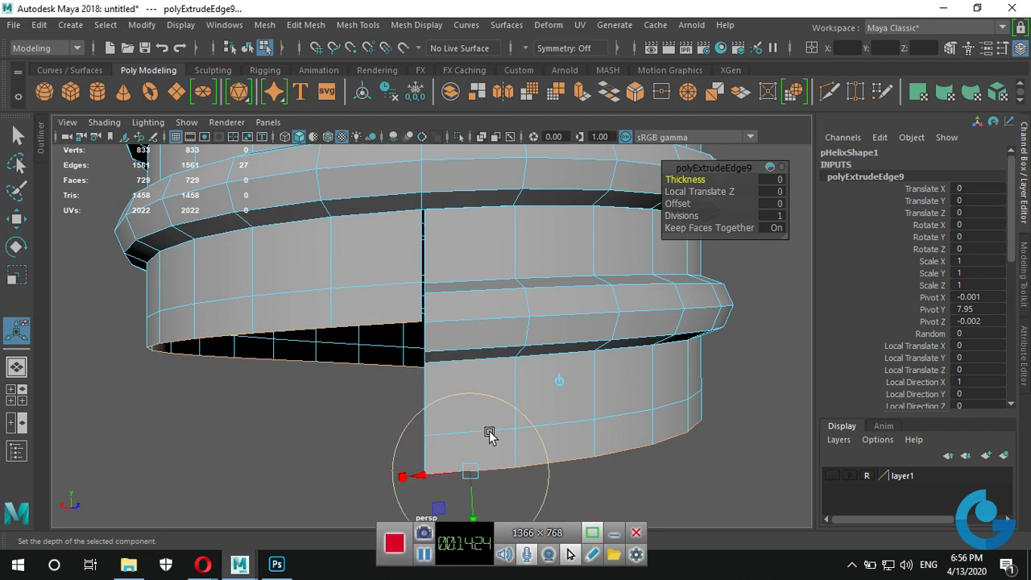
pyautogui.moveTo(429, 333); pyautogui.dragTo(429, 359)
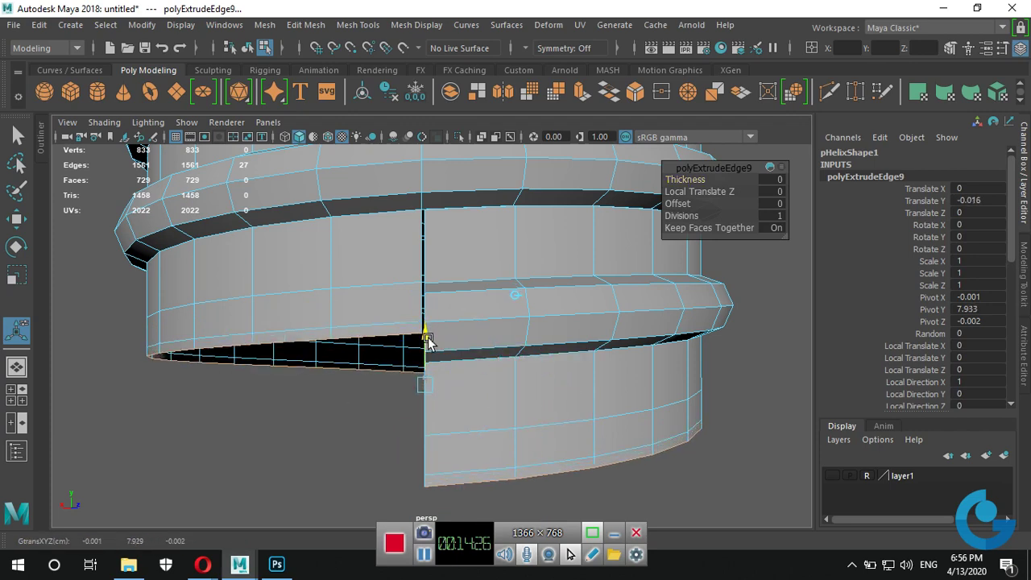
pyautogui.scroll(2, 429, 360)
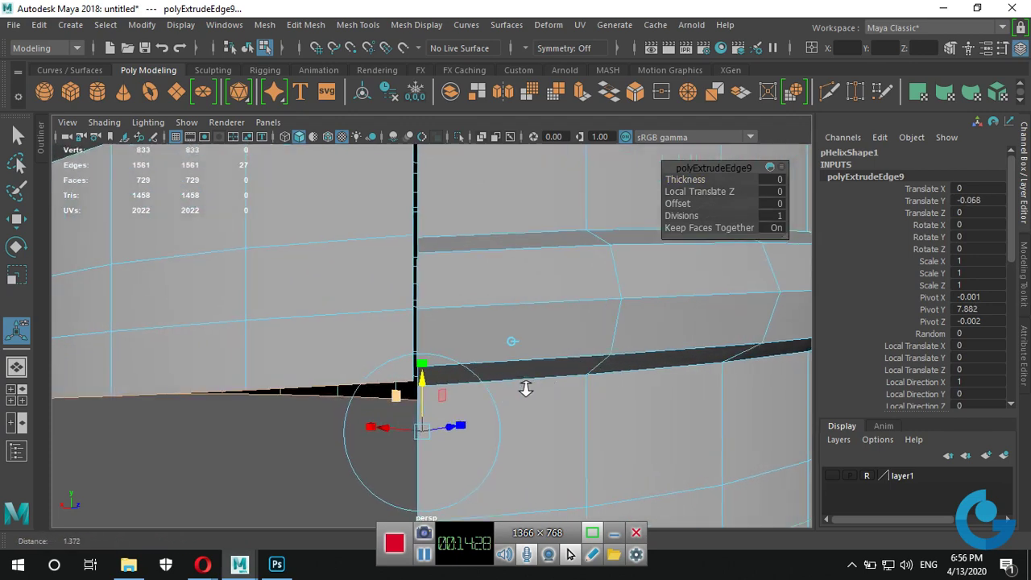
pyautogui.moveTo(424, 391); pyautogui.dragTo(424, 393)
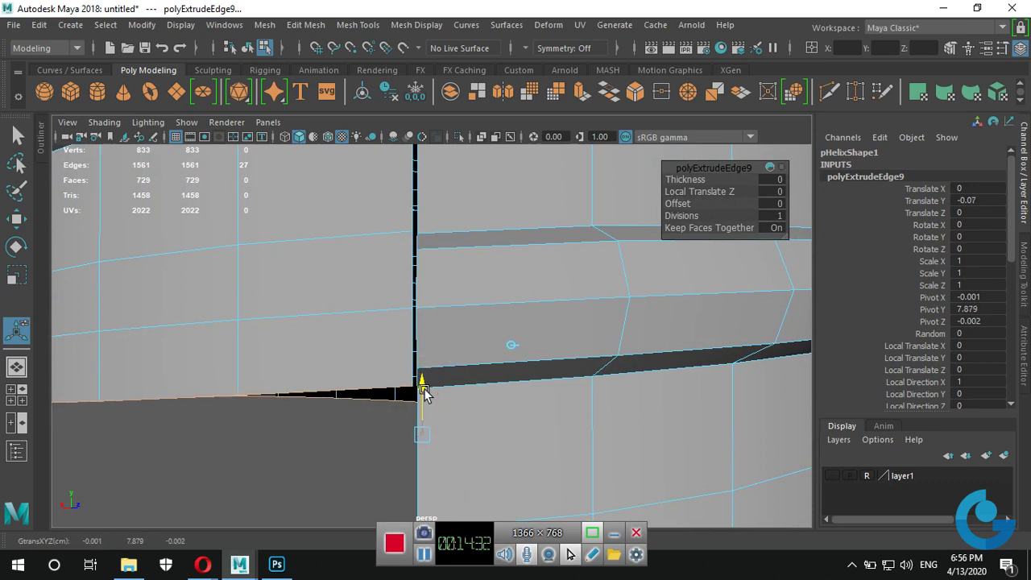
pyautogui.scroll(-3, 425, 391)
pyautogui.keyDown('alt'); pyautogui.moveTo(594, 387); pyautogui.dragTo(600, 369); pyautogui.keyUp('alt')
# Add further bottom extrusions up to polyExtrudeEdge11, lowering the last 0.071 to close the base.
pyautogui.hotkey('ctrl', 'e')
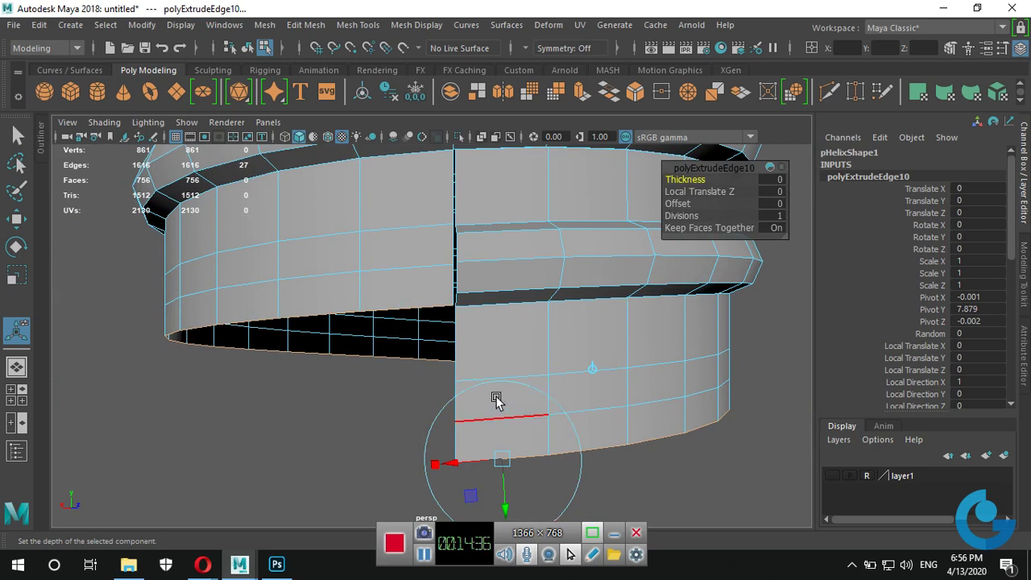
pyautogui.moveTo(593, 369)
pyautogui.keyDown('alt'); pyautogui.mouseDown()
pyautogui.moveTo(482, 292)
pyautogui.moveTo(483, 278)
pyautogui.moveTo(479, 319)
pyautogui.mouseUp(); pyautogui.keyUp('alt')
pyautogui.hotkey('ctrl', 'e')
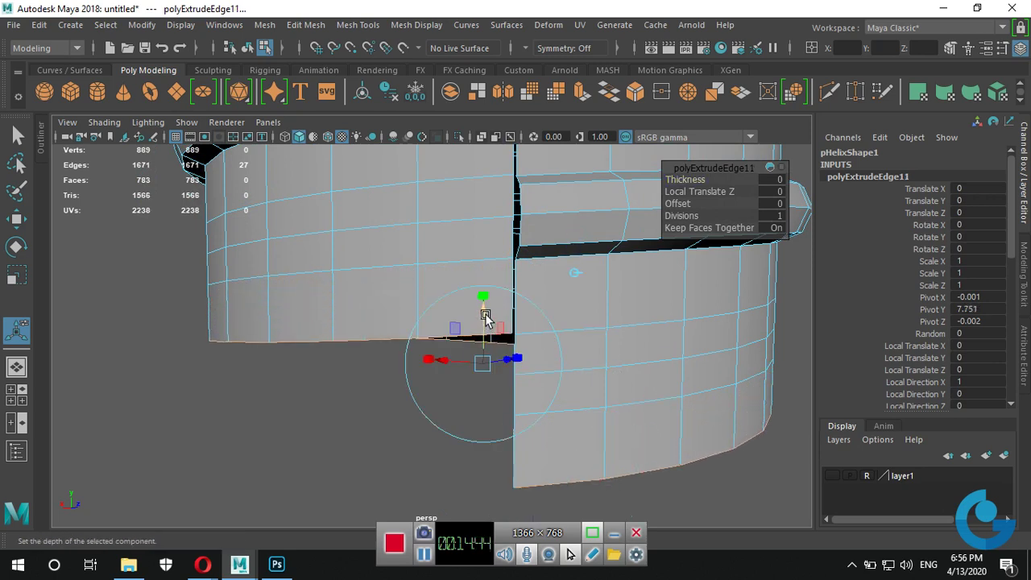
pyautogui.moveTo(486, 316); pyautogui.dragTo(483, 340)
pyautogui.keyDown('alt'); pyautogui.moveTo(727, 363); pyautogui.dragTo(547, 365, button='right'); pyautogui.keyUp('alt')
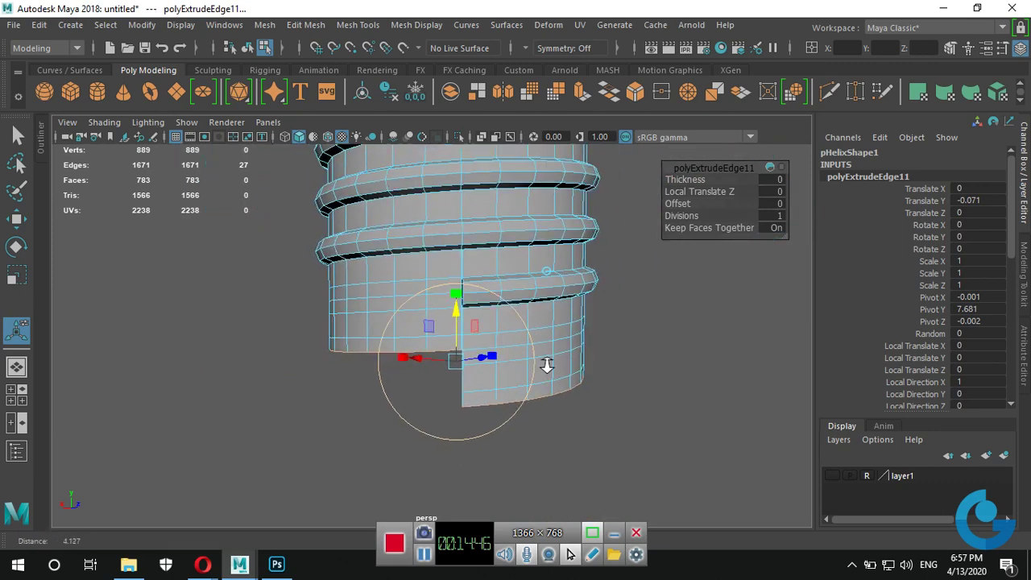
pyautogui.moveTo(546, 364)
pyautogui.keyDown('alt'); pyautogui.mouseDown()
pyautogui.moveTo(496, 375)
pyautogui.moveTo(572, 370)
pyautogui.moveTo(492, 368)
pyautogui.moveTo(470, 339)
pyautogui.mouseUp(); pyautogui.keyUp('alt')
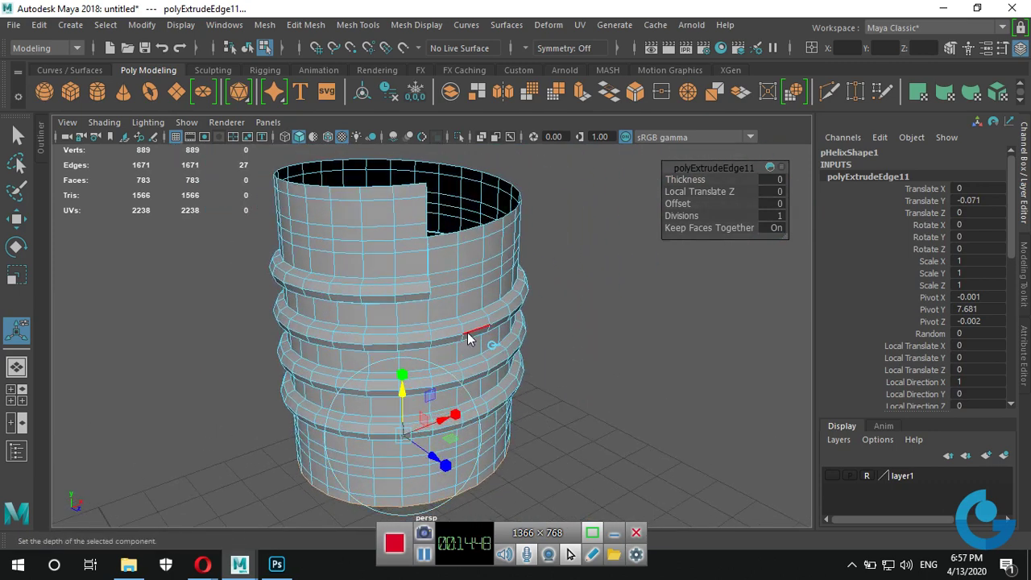
pyautogui.moveTo(463, 218); pyautogui.dragTo(532, 121, button='right')
# Clear the selection and select the pHelix1 threaded cylinder in Object Mode.
pyautogui.click(598, 330)
pyautogui.moveTo(598, 330)
pyautogui.keyDown('alt'); pyautogui.mouseDown()
pyautogui.moveTo(403, 388)
pyautogui.moveTo(451, 361)
pyautogui.moveTo(571, 352)
pyautogui.moveTo(644, 363)
pyautogui.moveTo(579, 384)
pyautogui.moveTo(426, 387)
pyautogui.moveTo(479, 360)
pyautogui.mouseUp(); pyautogui.keyUp('alt')
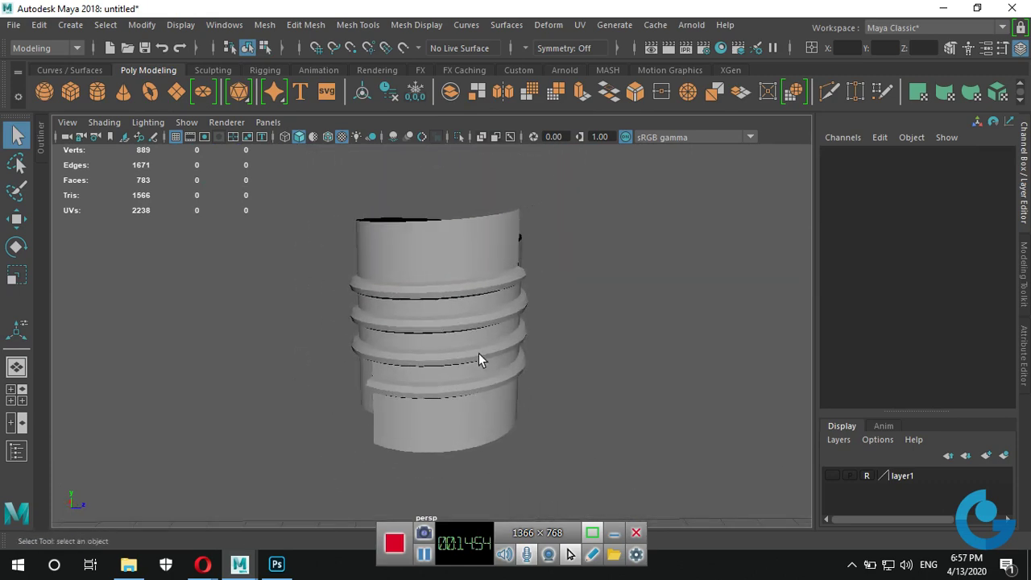
pyautogui.click(478, 353)
pyautogui.keyDown('alt'); pyautogui.moveTo(452, 317); pyautogui.dragTo(448, 312); pyautogui.keyUp('alt')
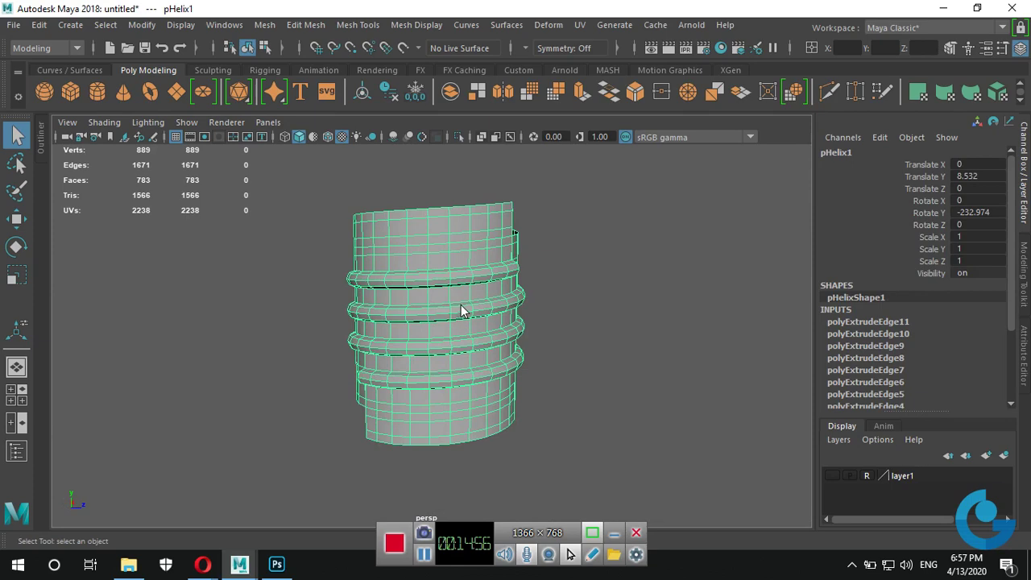
# Marquee-select all 889 vertices and open Edit Mesh > Merge options with threshold 0.0200.
pyautogui.moveTo(459, 149)
pyautogui.mouseDown(button='right')
pyautogui.moveTo(512, 189)
pyautogui.moveTo(382, 150)
pyautogui.mouseUp(button='right')
pyautogui.moveTo(303, 169); pyautogui.dragTo(638, 450)
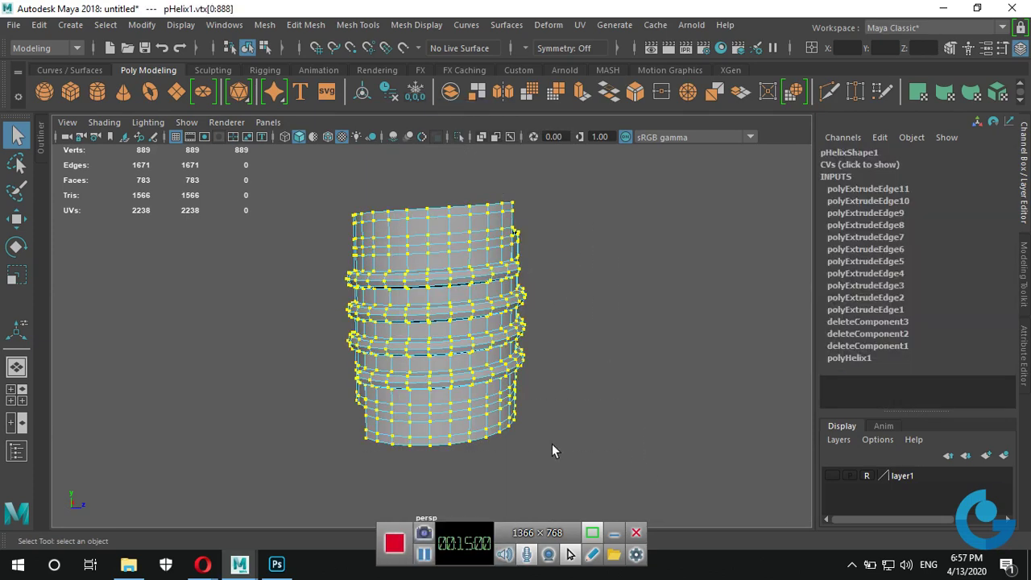
pyautogui.keyDown('alt'); pyautogui.moveTo(551, 444); pyautogui.dragTo(400, 181); pyautogui.keyUp('alt')
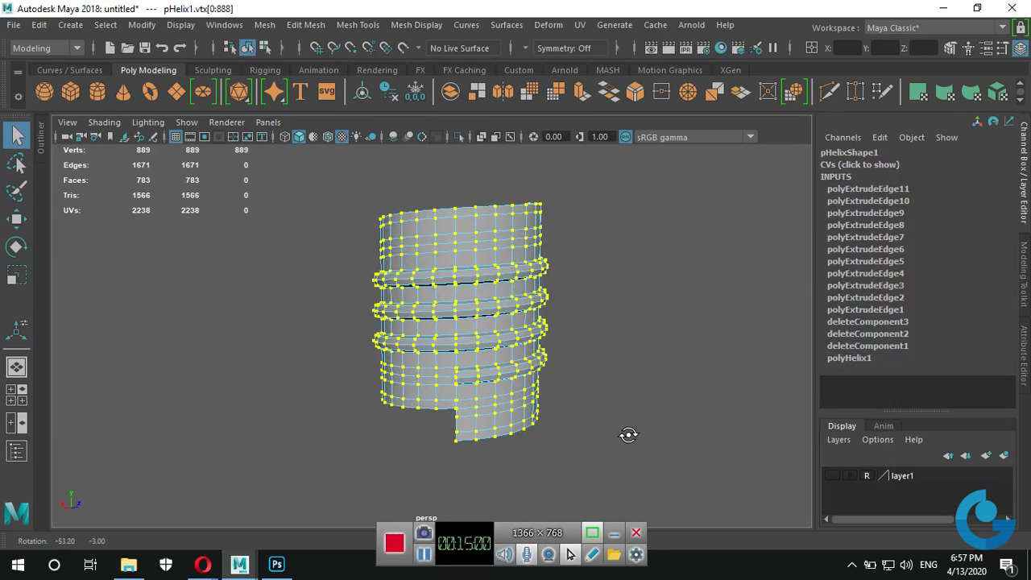
pyautogui.click(305, 24)
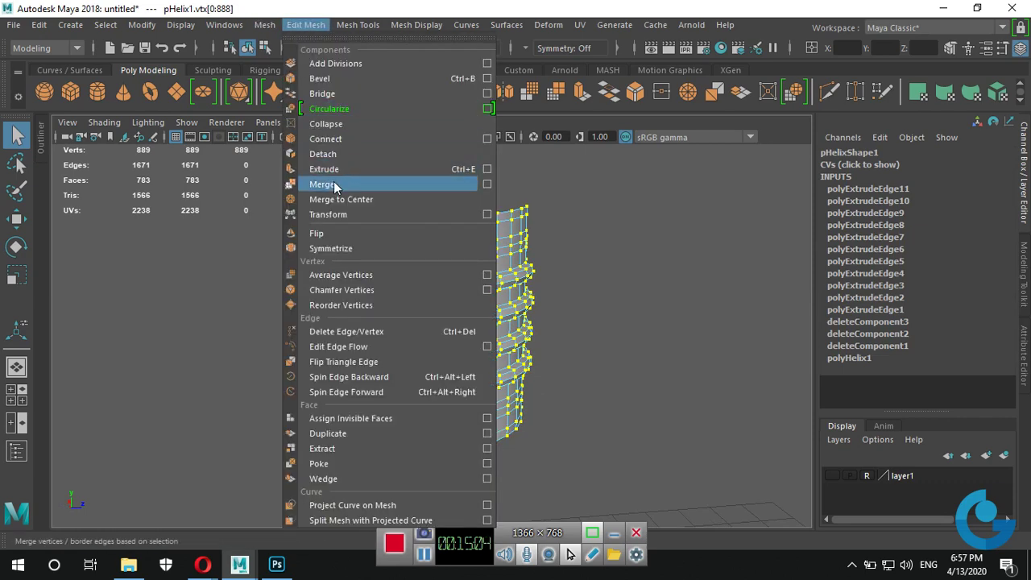
pyautogui.click(487, 184)
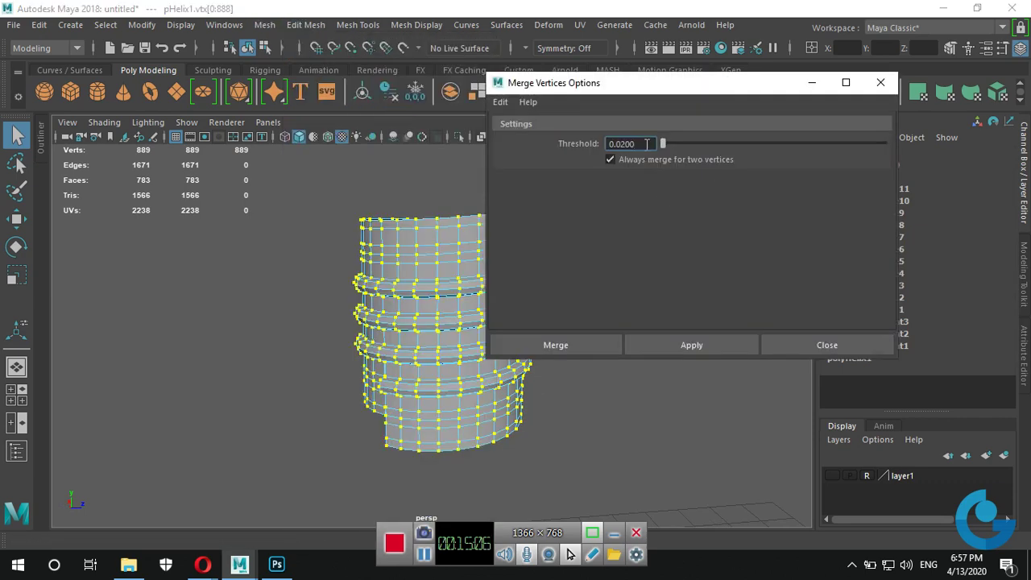
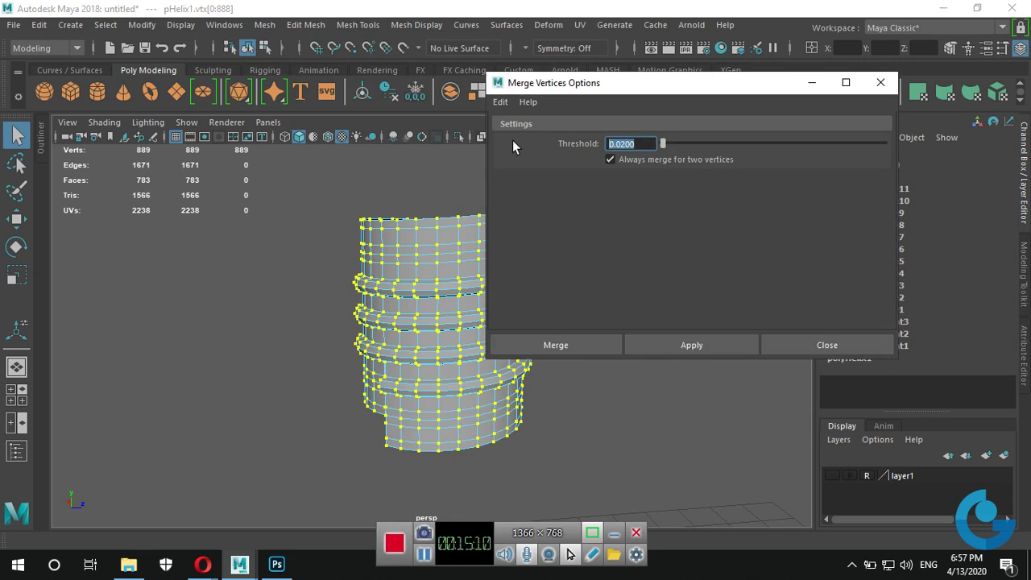
# Show the helix in shaded front view and set the merge threshold to 0.05.
pyautogui.press('space')
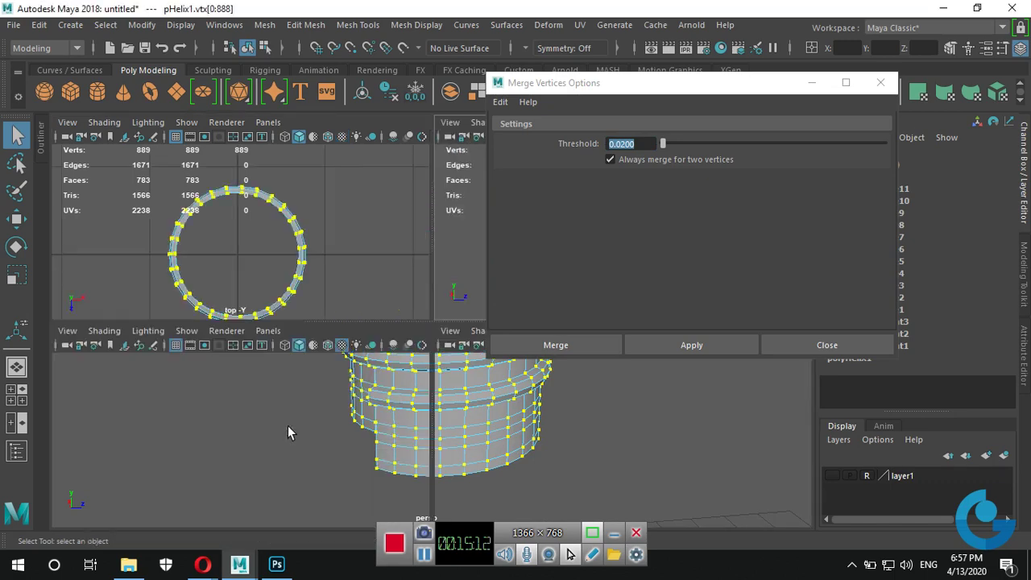
pyautogui.press('space')
pyautogui.scroll(-4, 487, 398)
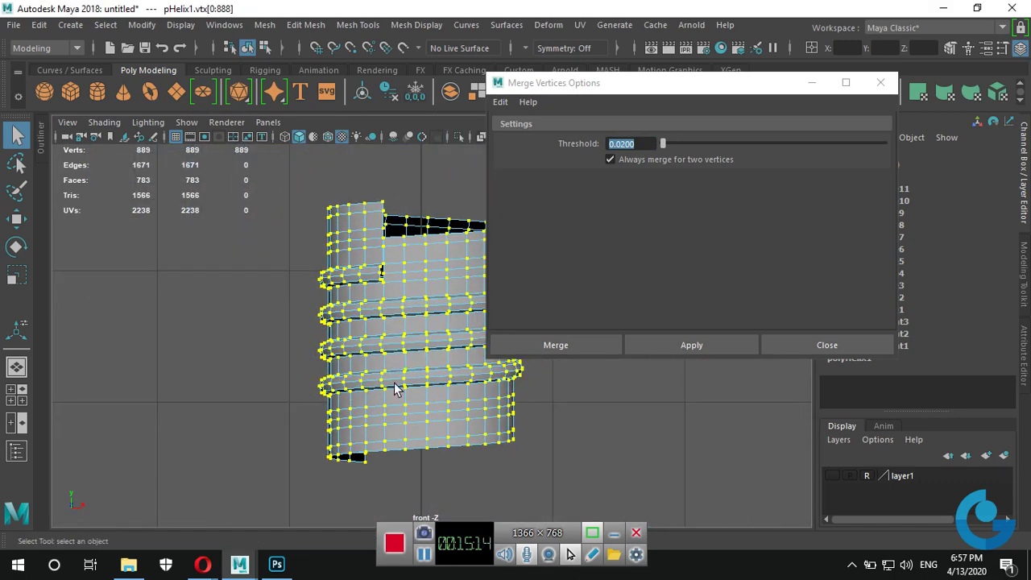
pyautogui.scroll(2, 394, 383)
pyautogui.scroll(2, 326, 361)
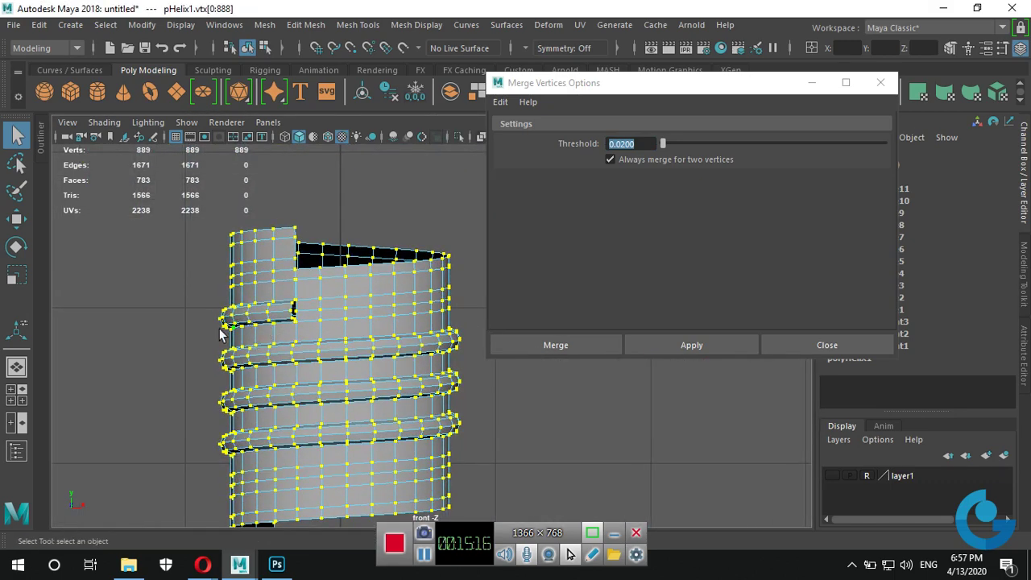
pyautogui.scroll(1, 333, 333)
pyautogui.scroll(2, 333, 334)
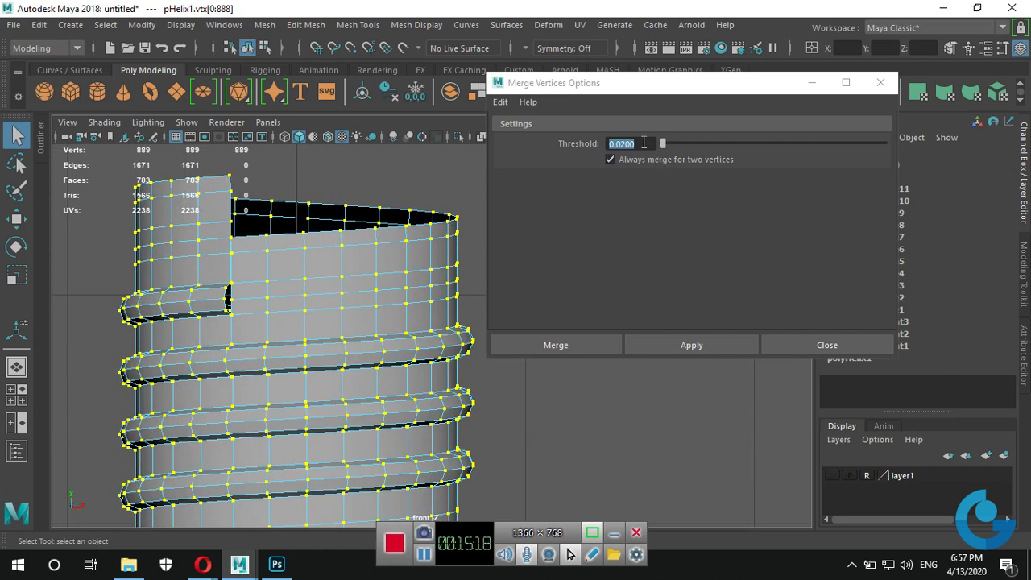
pyautogui.press('5')
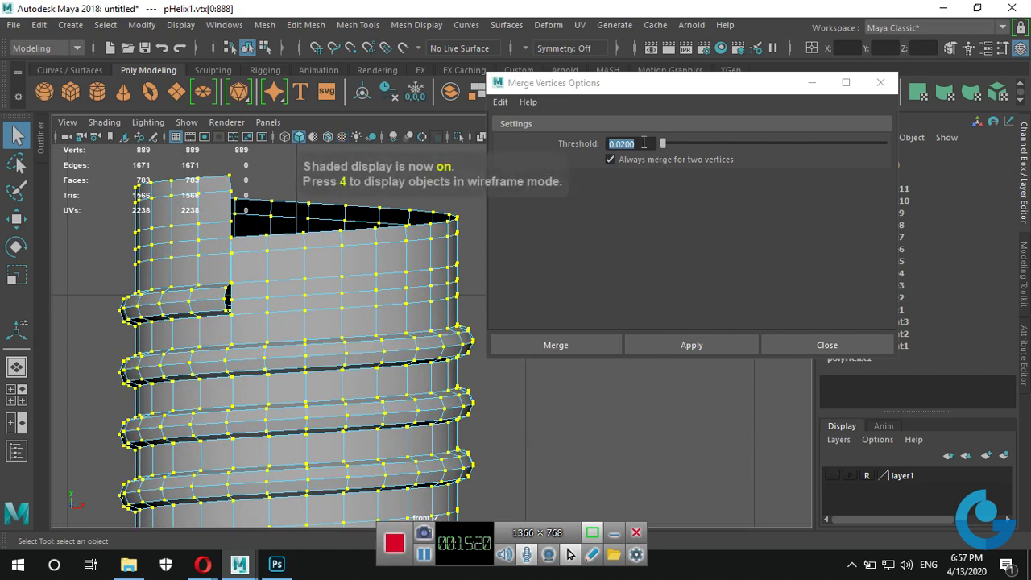
pyautogui.click(646, 143)
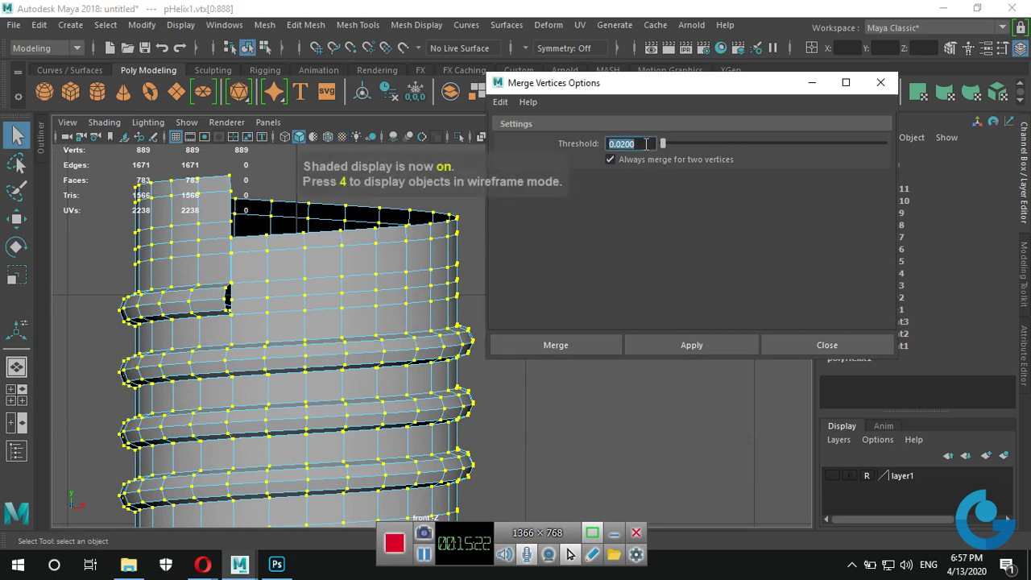
pyautogui.write('.05')
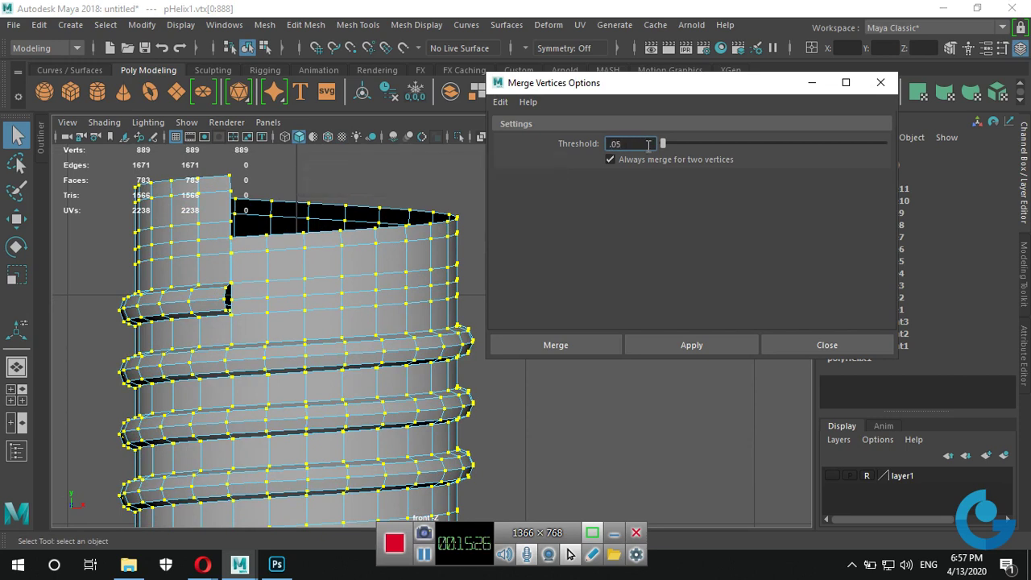
pyautogui.click(576, 345)
# Frame the helix hole in perspective and apply Merge Vertices, welding 889 vertices down to 727.
pyautogui.keyDown('alt'); pyautogui.moveTo(218, 349); pyautogui.dragTo(225, 322); pyautogui.keyUp('alt')
pyautogui.keyDown('alt'); pyautogui.moveTo(322, 306); pyautogui.dragTo(366, 257, button='middle'); pyautogui.keyUp('alt')
pyautogui.press('space')
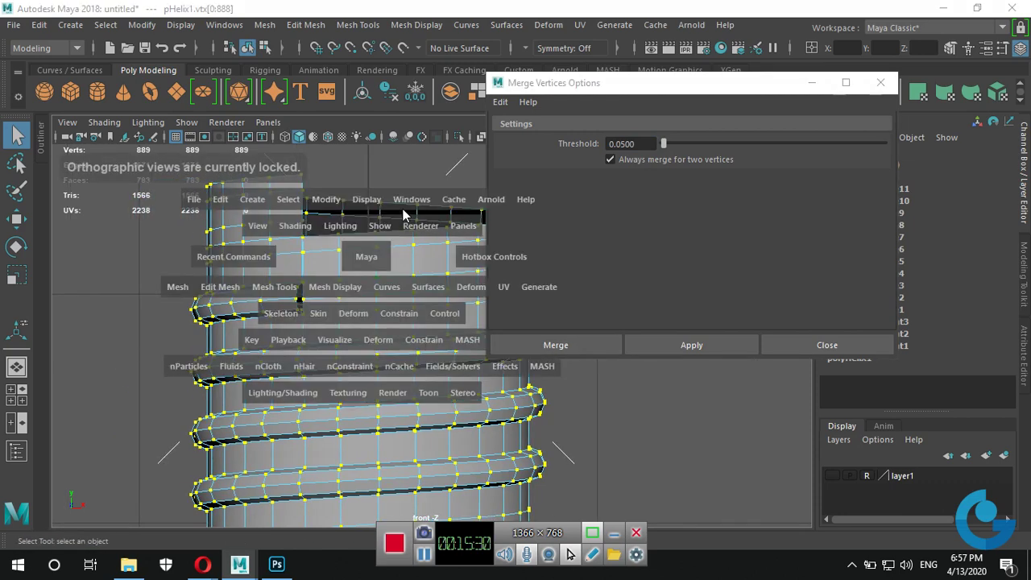
pyautogui.press('space')
pyautogui.keyDown('alt'); pyautogui.moveTo(430, 285); pyautogui.dragTo(310, 285, button='middle'); pyautogui.keyUp('alt')
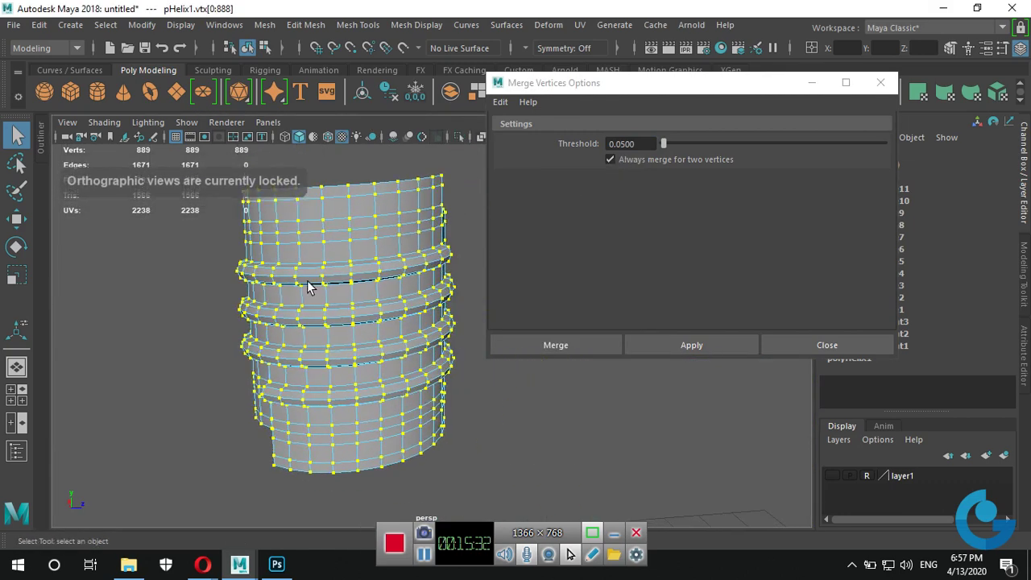
pyautogui.moveTo(310, 286)
pyautogui.keyDown('alt'); pyautogui.mouseDown()
pyautogui.moveTo(276, 304)
pyautogui.moveTo(409, 298)
pyautogui.mouseUp(); pyautogui.keyUp('alt')
pyautogui.keyDown('alt'); pyautogui.moveTo(409, 298); pyautogui.dragTo(460, 305, button='right'); pyautogui.keyUp('alt')
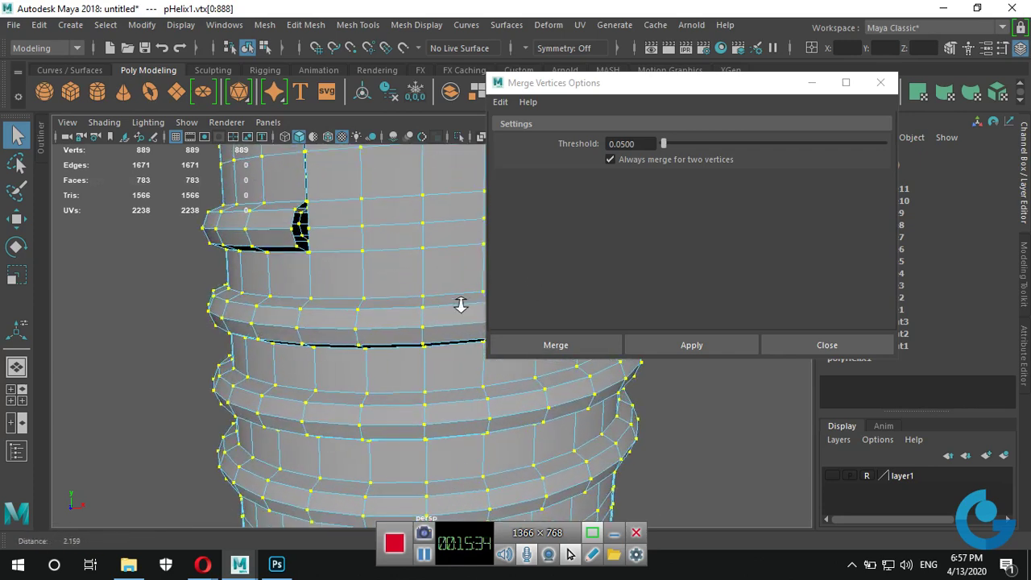
pyautogui.keyDown('alt'); pyautogui.moveTo(460, 304); pyautogui.dragTo(371, 338, button='middle'); pyautogui.keyUp('alt')
pyautogui.keyDown('alt'); pyautogui.moveTo(371, 338); pyautogui.dragTo(442, 317, button='right'); pyautogui.keyUp('alt')
pyautogui.keyDown('alt'); pyautogui.moveTo(442, 317); pyautogui.dragTo(428, 317, button='middle'); pyautogui.keyUp('alt')
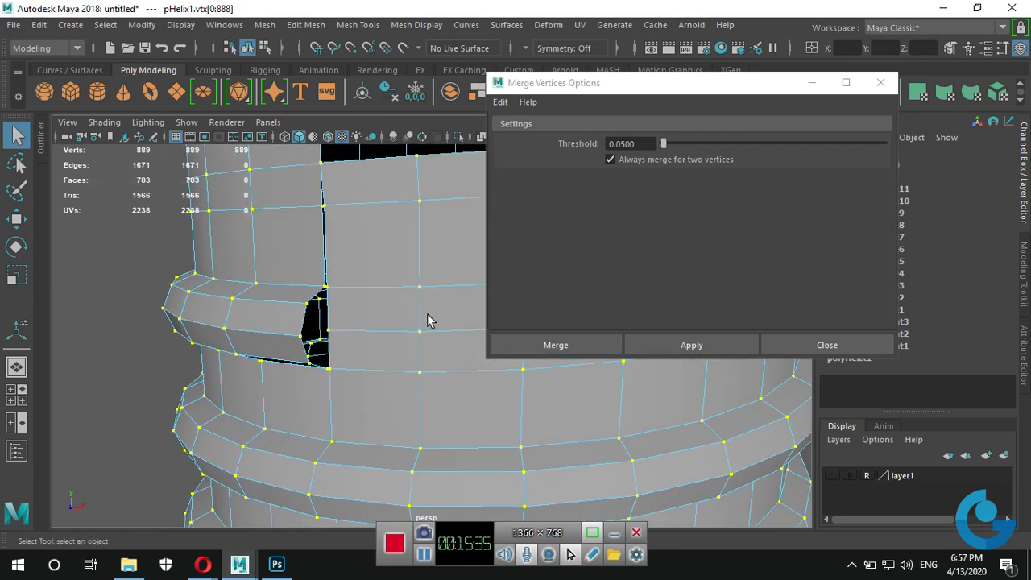
pyautogui.click(696, 349)
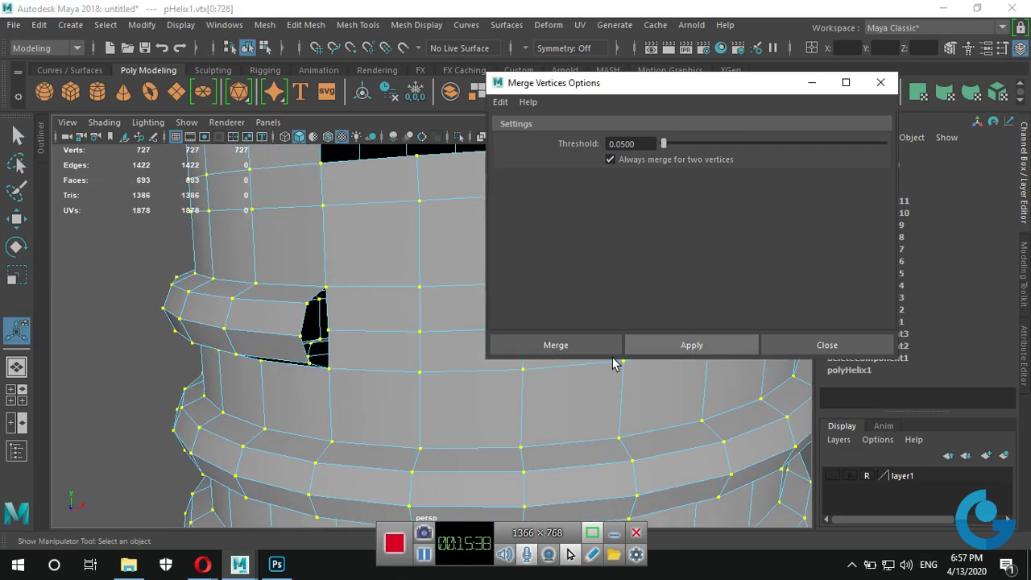
pyautogui.moveTo(526, 405)
pyautogui.keyDown('alt'); pyautogui.mouseDown()
pyautogui.moveTo(437, 400)
pyautogui.moveTo(460, 362)
pyautogui.moveTo(533, 369)
pyautogui.moveTo(559, 384)
pyautogui.mouseUp(); pyautogui.keyUp('alt')
pyautogui.moveTo(559, 384)
pyautogui.keyDown('alt'); pyautogui.mouseDown(button='right')
pyautogui.moveTo(362, 425)
pyautogui.moveTo(585, 370)
pyautogui.moveTo(707, 362)
pyautogui.mouseUp(button='right'); pyautogui.keyUp('alt')
pyautogui.keyDown('alt'); pyautogui.moveTo(363, 387); pyautogui.dragTo(427, 380, button='right'); pyautogui.keyUp('alt')
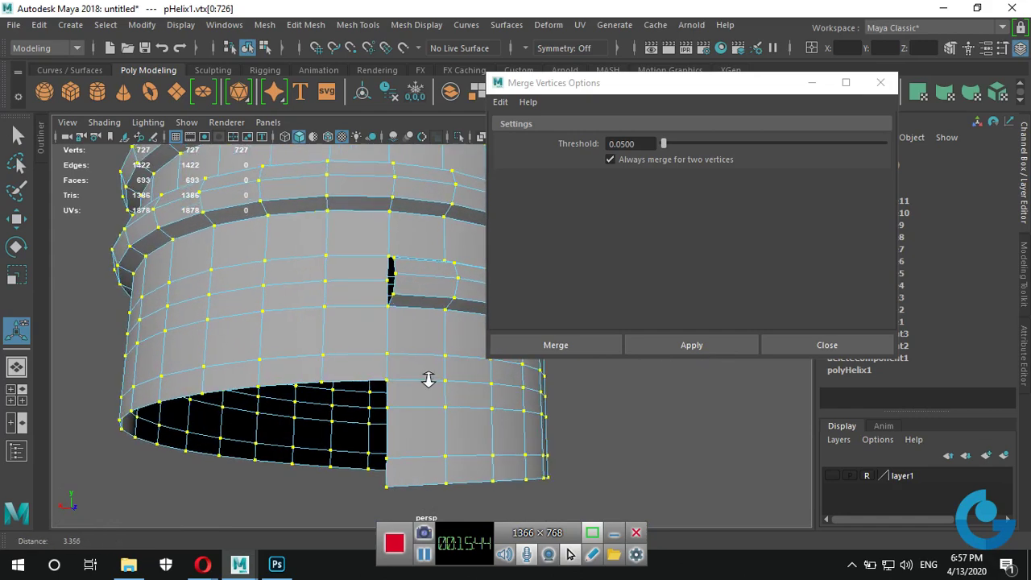
pyautogui.moveTo(427, 379)
pyautogui.keyDown('alt'); pyautogui.mouseDown()
pyautogui.moveTo(419, 384)
pyautogui.moveTo(432, 368)
pyautogui.mouseUp(); pyautogui.keyUp('alt')
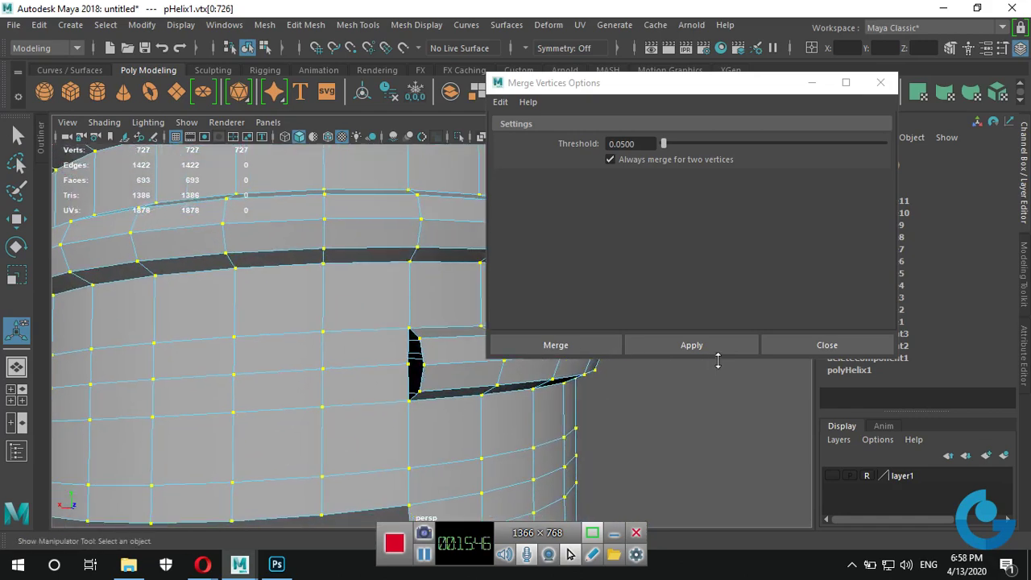
# Close Merge Vertices Options and return the helix to Object Mode.
pyautogui.click(806, 346)
pyautogui.moveTo(634, 366)
pyautogui.keyDown('alt'); pyautogui.mouseDown(button='right')
pyautogui.moveTo(472, 354)
pyautogui.moveTo(542, 126)
pyautogui.mouseUp(button='right'); pyautogui.keyUp('alt')
pyautogui.rightClick(471, 346)
pyautogui.moveTo(607, 382)
pyautogui.keyDown('alt'); pyautogui.mouseDown(button='middle')
pyautogui.moveTo(569, 400)
pyautogui.moveTo(612, 345)
pyautogui.mouseUp(button='middle'); pyautogui.keyUp('alt')
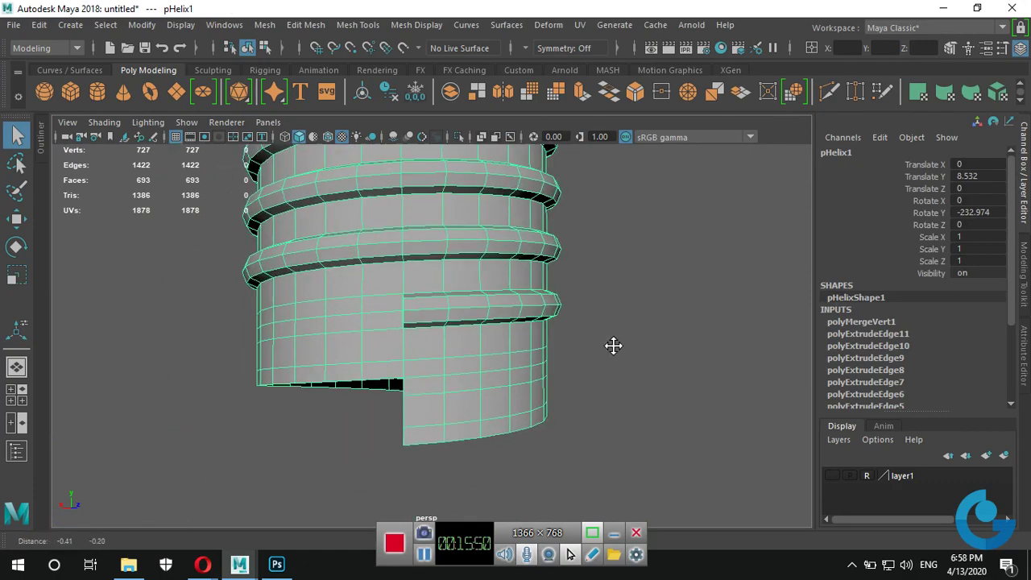
# Orbit around the helix to inspect the thread opening and bring up the Mesh Tools menu.
pyautogui.scroll(2, 500, 373)
pyautogui.scroll(3, 684, 379)
pyautogui.moveTo(683, 379)
pyautogui.keyDown('alt'); pyautogui.mouseDown()
pyautogui.moveTo(593, 402)
pyautogui.moveTo(489, 410)
pyautogui.moveTo(506, 387)
pyautogui.mouseUp(); pyautogui.keyUp('alt')
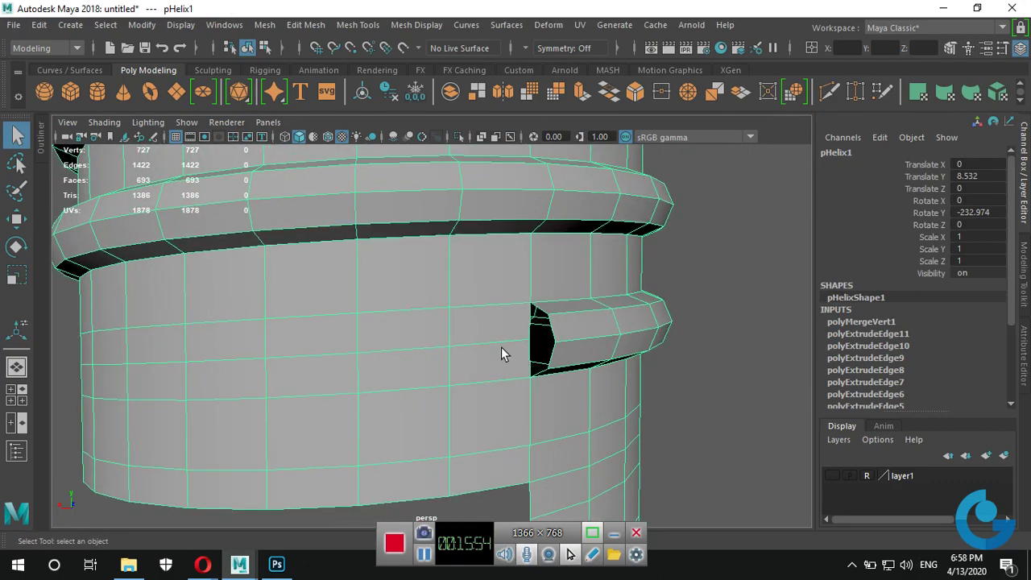
pyautogui.keyDown('alt'); pyautogui.moveTo(561, 373); pyautogui.dragTo(587, 354); pyautogui.keyUp('alt')
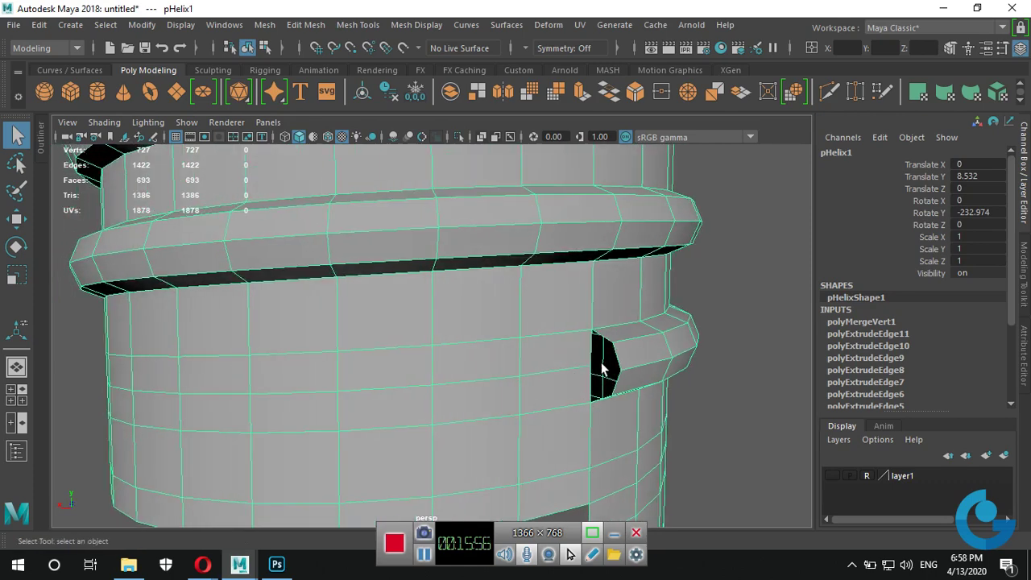
pyautogui.moveTo(628, 408)
pyautogui.keyDown('alt'); pyautogui.mouseDown()
pyautogui.moveTo(529, 361)
pyautogui.moveTo(405, 396)
pyautogui.moveTo(398, 357)
pyautogui.moveTo(481, 343)
pyautogui.moveTo(579, 258)
pyautogui.mouseUp(); pyautogui.keyUp('alt')
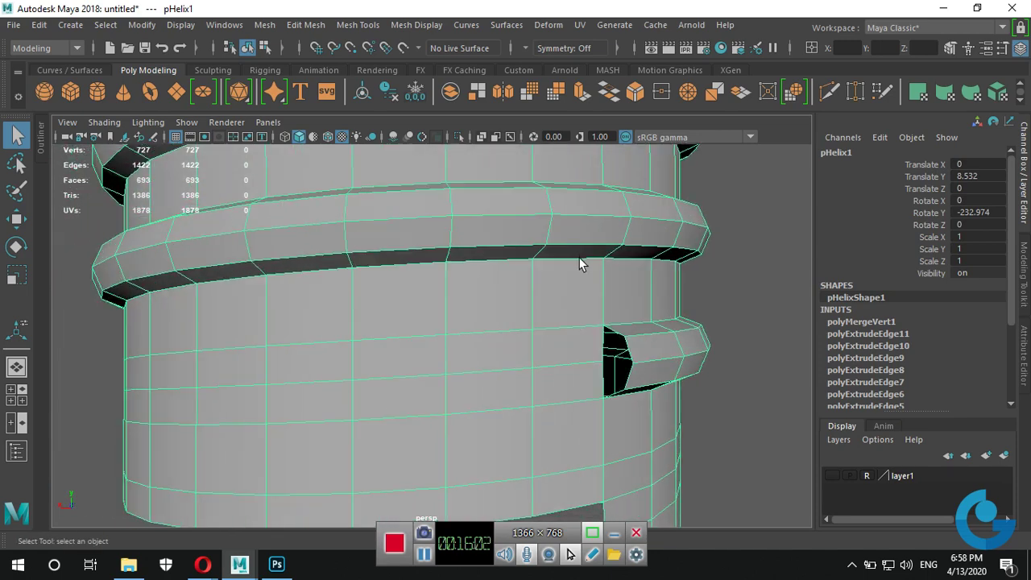
pyautogui.click(306, 26)
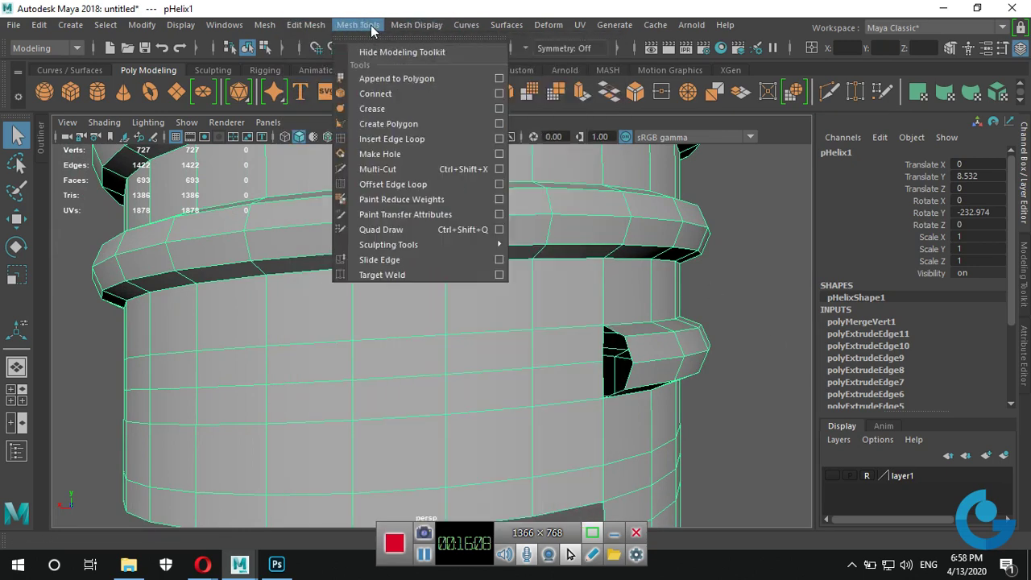
# Cap the first two gaps between thread and cylinder with Append to Polygon.
pyautogui.click(392, 78)
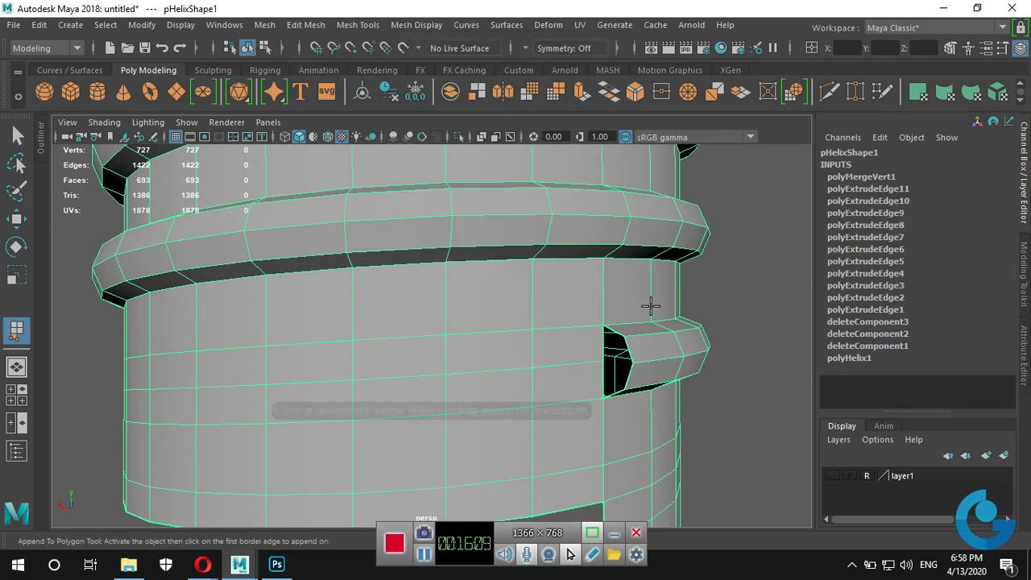
pyautogui.click(631, 349)
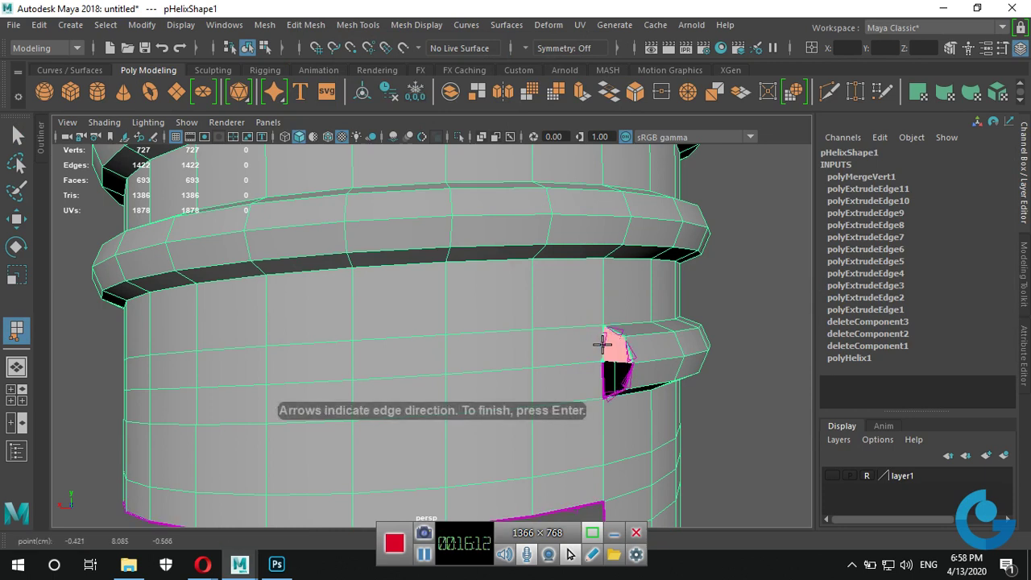
pyautogui.press('Return')
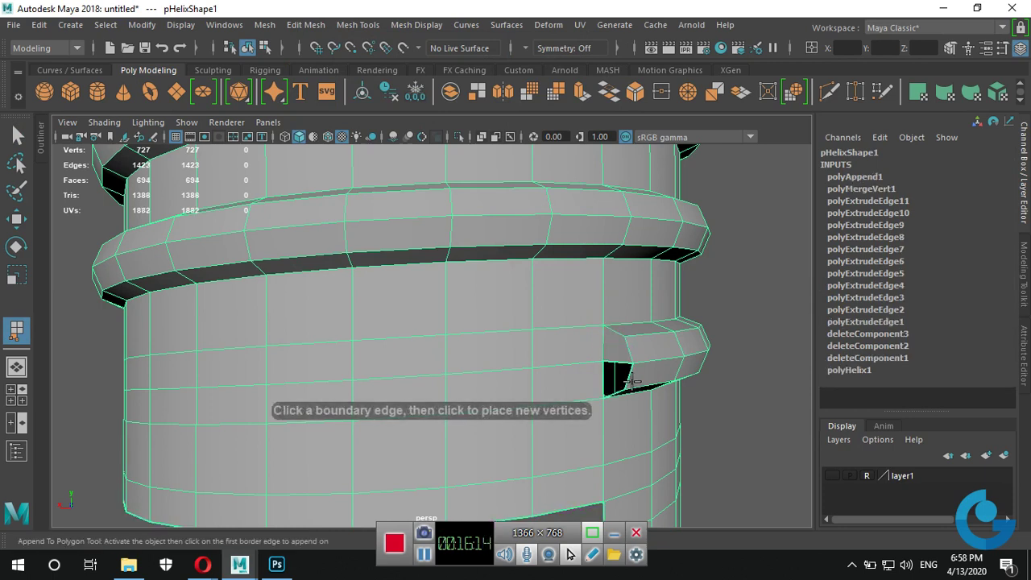
pyautogui.click(612, 375)
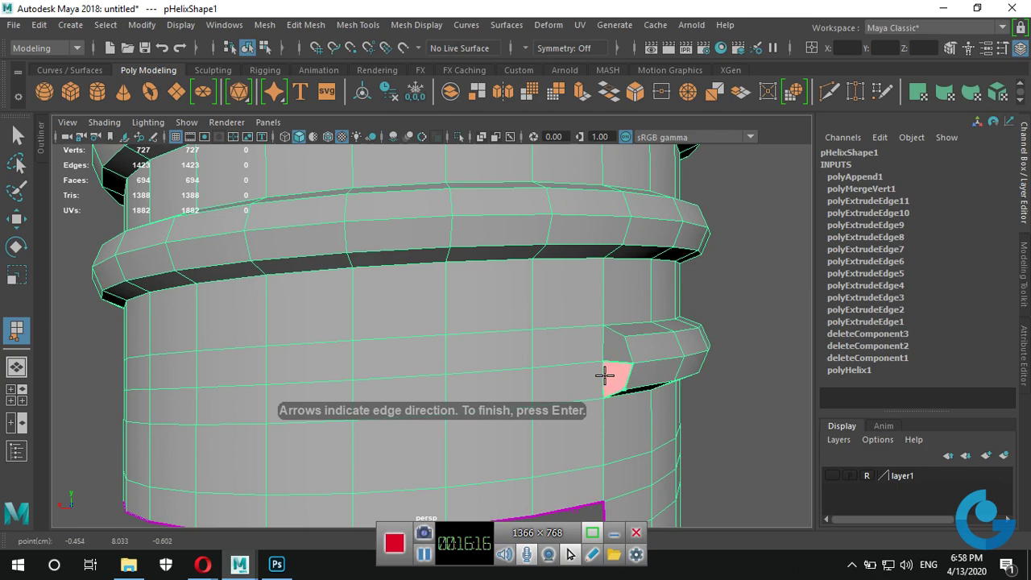
pyautogui.press('Return')
# Cap the remaining upper hole and final small gap, bringing the helix to 697 faces.
pyautogui.scroll(-5, 612, 298)
pyautogui.scroll(-3, 529, 276)
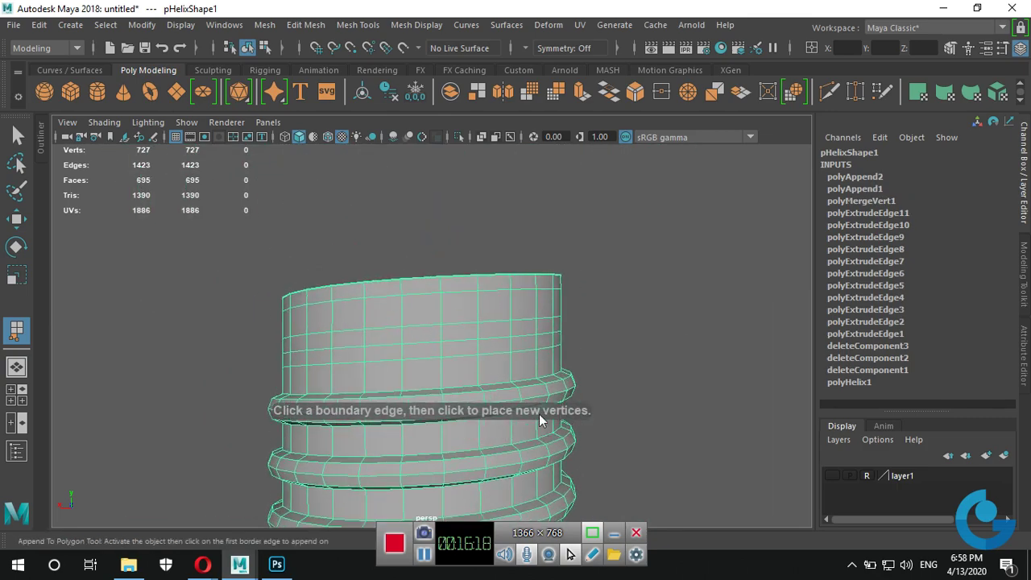
pyautogui.moveTo(529, 276)
pyautogui.keyDown('alt'); pyautogui.mouseDown()
pyautogui.moveTo(478, 357)
pyautogui.moveTo(236, 352)
pyautogui.moveTo(322, 352)
pyautogui.mouseUp(); pyautogui.keyUp('alt')
pyautogui.scroll(5, 698, 387)
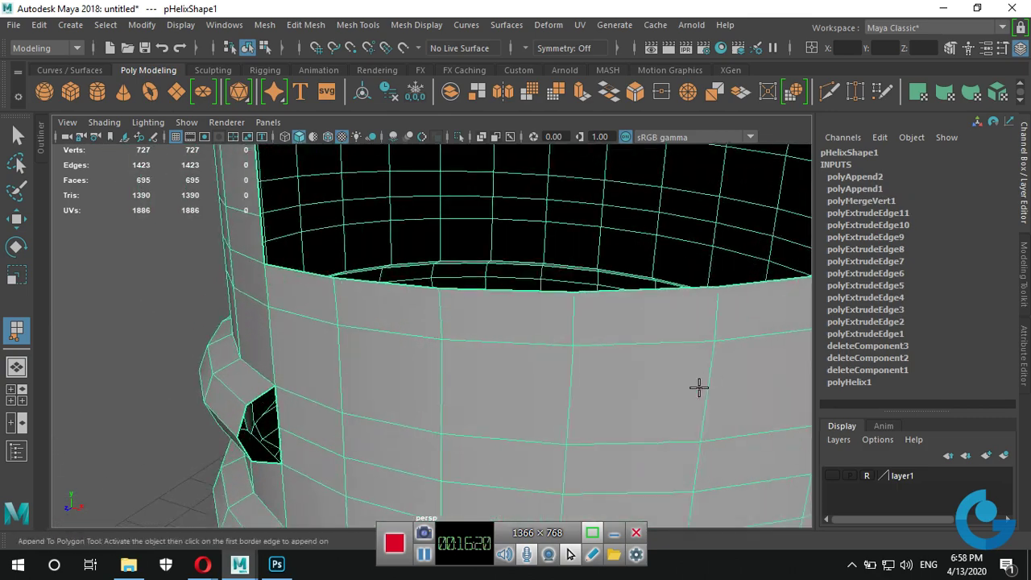
pyautogui.scroll(2, 585, 336)
pyautogui.click(360, 354)
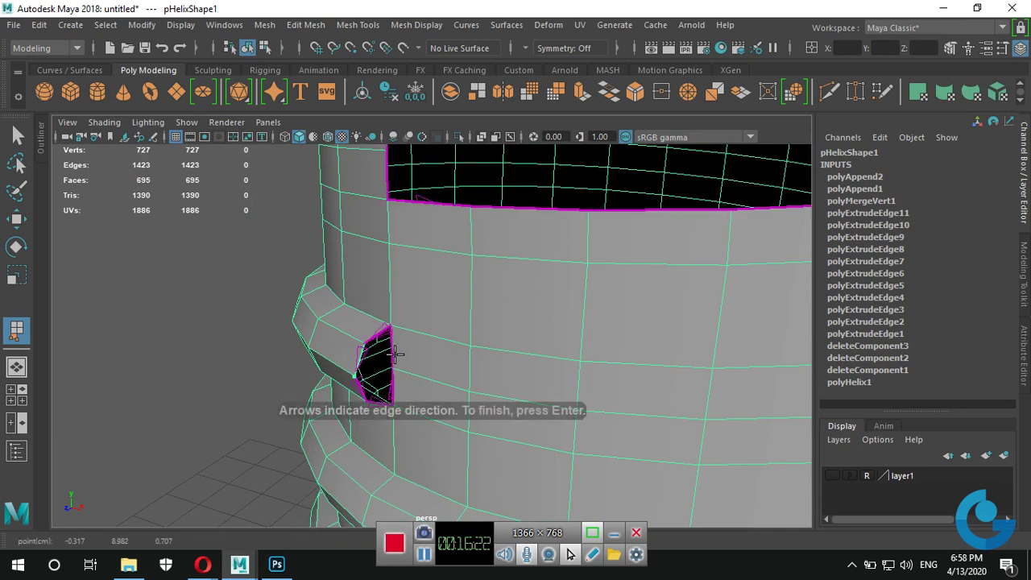
pyautogui.click(394, 349)
pyautogui.press('Return')
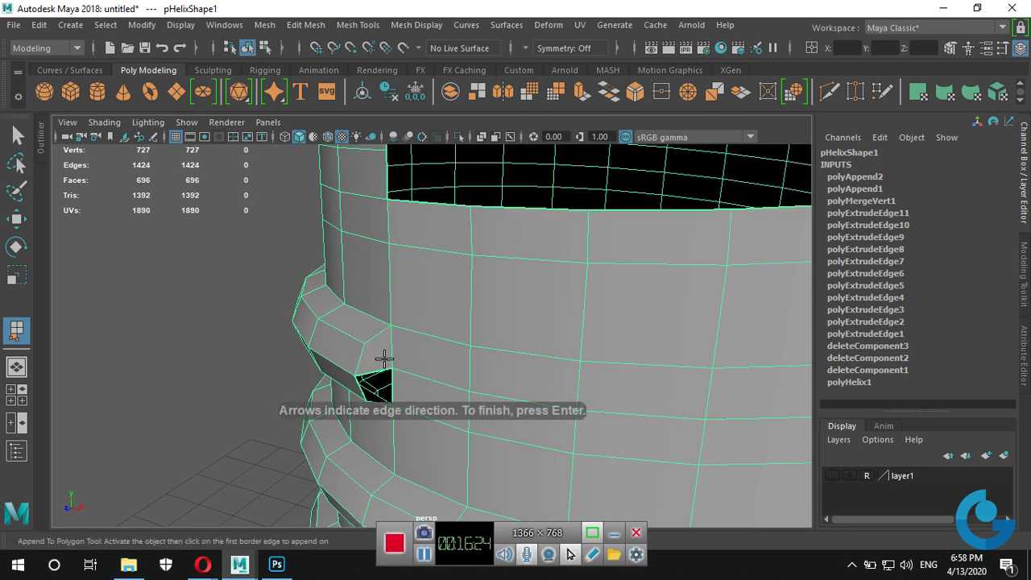
pyautogui.click(360, 389)
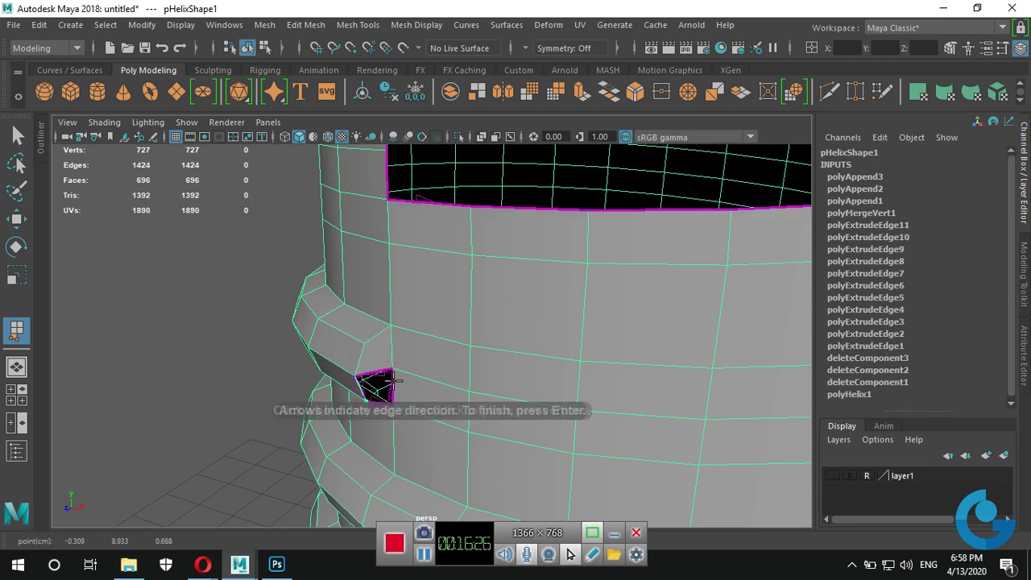
pyautogui.click(392, 380)
pyautogui.press('Return')
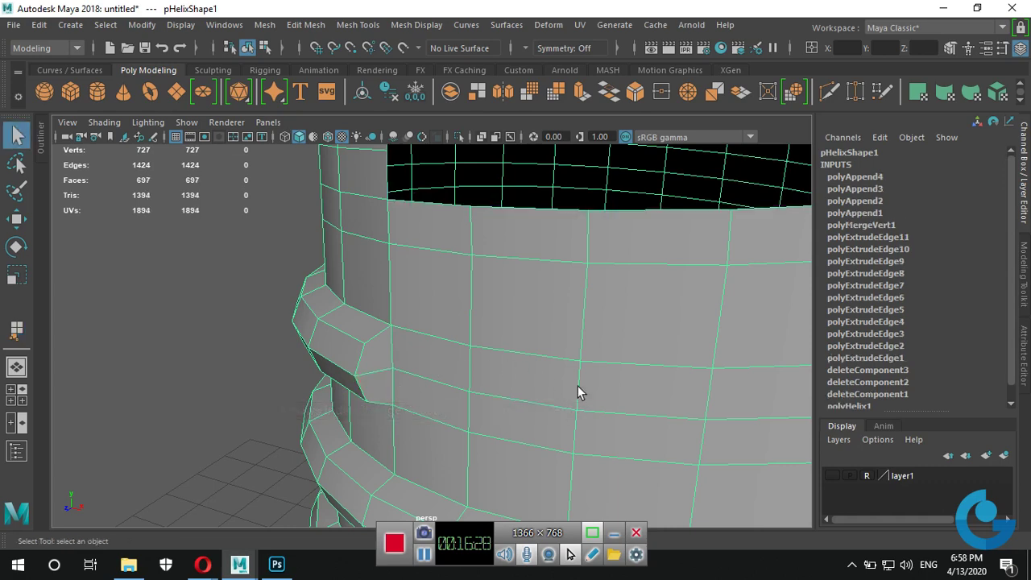
pyautogui.moveTo(579, 391)
pyautogui.keyDown('alt'); pyautogui.mouseDown()
pyautogui.moveTo(507, 398)
pyautogui.moveTo(587, 384)
pyautogui.mouseUp(); pyautogui.keyUp('alt')
pyautogui.moveTo(587, 384)
pyautogui.keyDown('alt'); pyautogui.mouseDown(button='middle')
pyautogui.moveTo(580, 343)
pyautogui.moveTo(437, 294)
pyautogui.mouseUp(button='middle'); pyautogui.keyUp('alt')
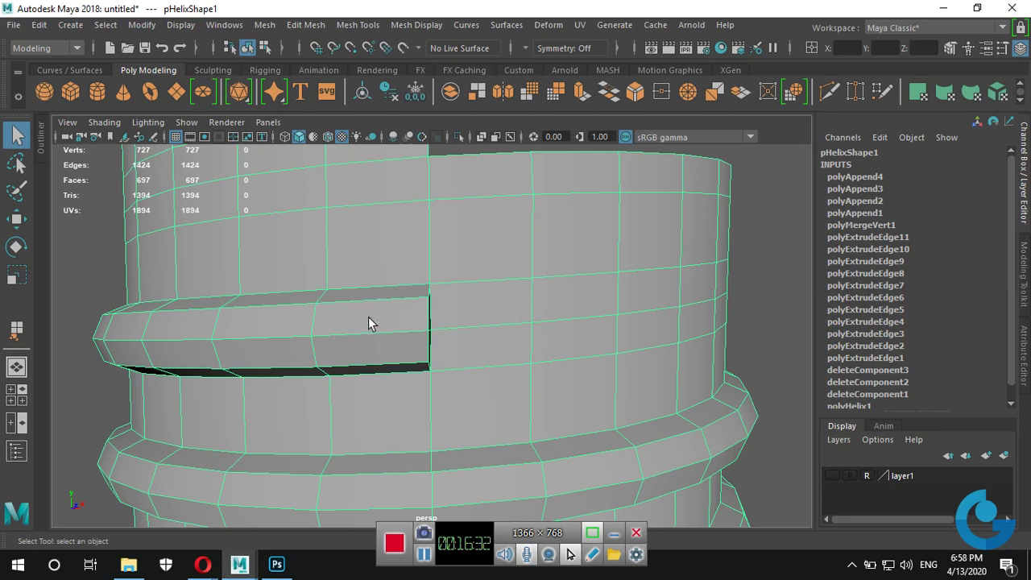
pyautogui.keyDown('alt'); pyautogui.moveTo(407, 359); pyautogui.dragTo(407, 356); pyautogui.keyUp('alt')
pyautogui.moveTo(463, 149); pyautogui.dragTo(419, 154, button='right')
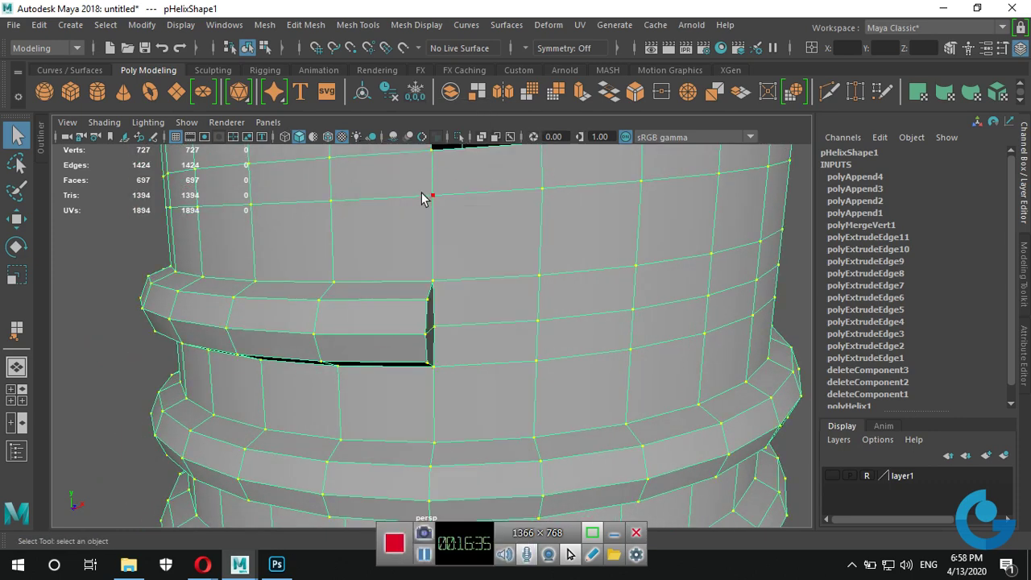
# Set the Modeling Toolkit transform constraint to Edge and slide a thread-end vertex back.
pyautogui.click(426, 335)
pyautogui.click(1023, 263)
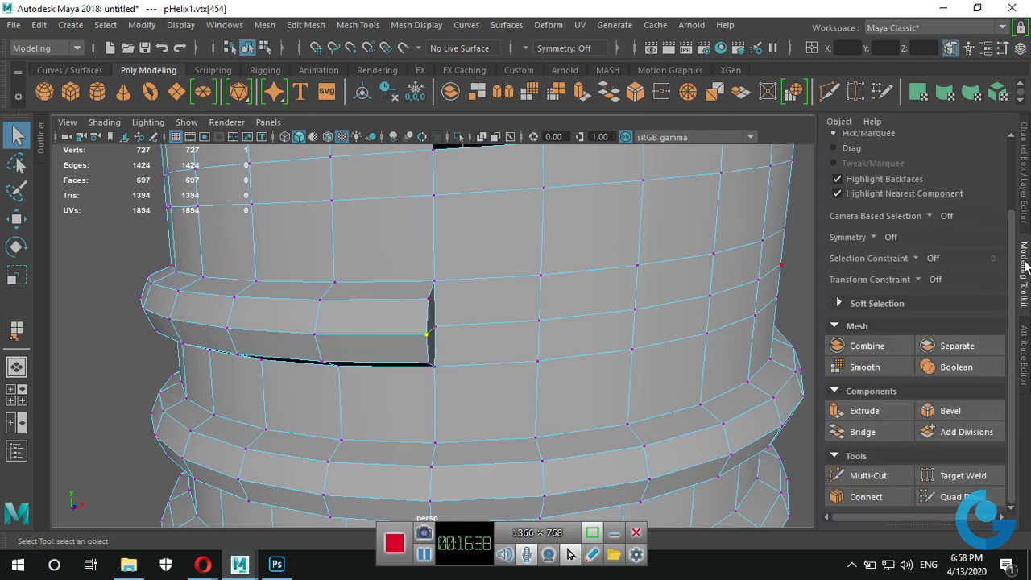
pyautogui.click(952, 302)
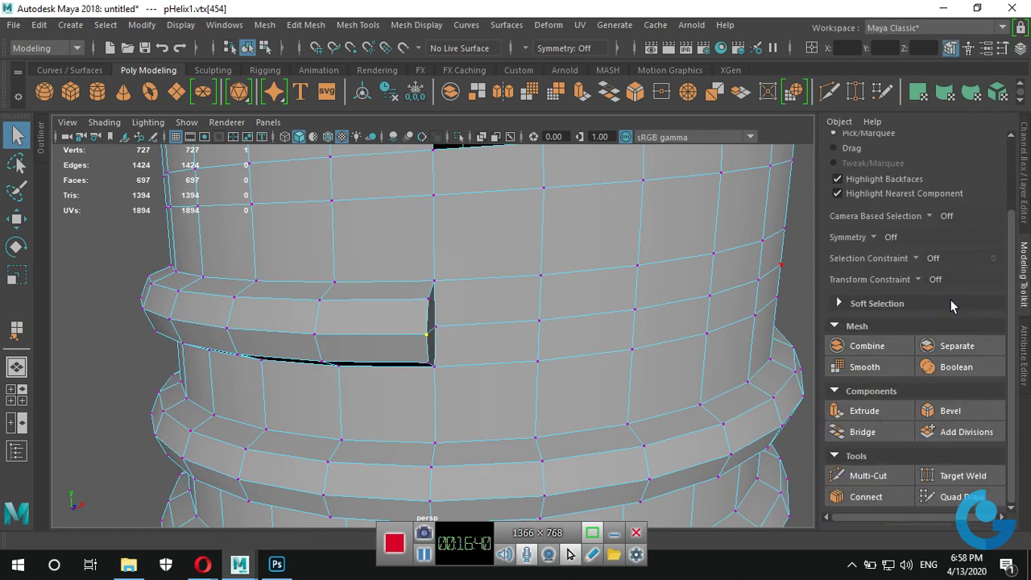
pyautogui.keyDown('alt'); pyautogui.moveTo(559, 338); pyautogui.dragTo(494, 369); pyautogui.keyUp('alt')
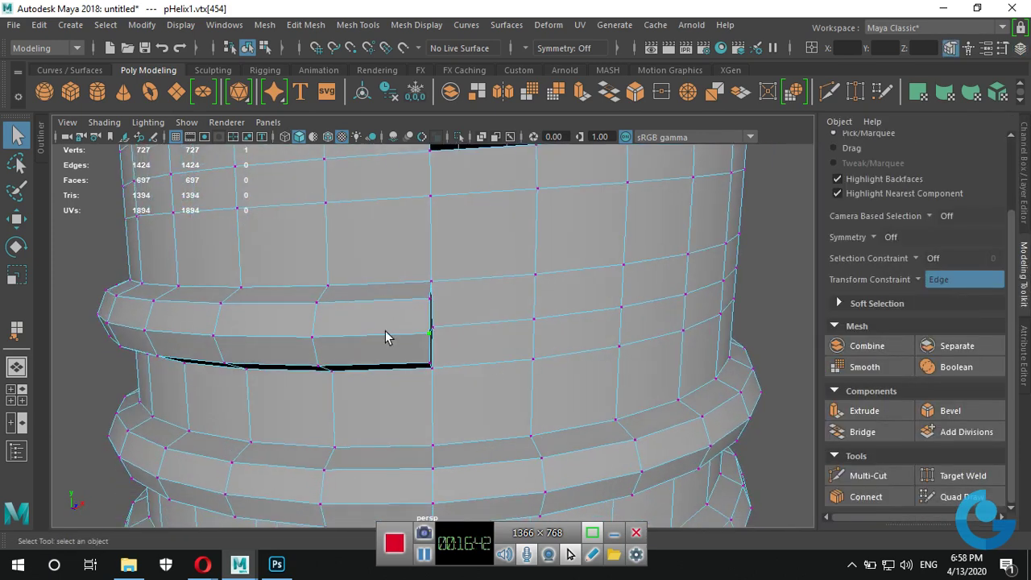
pyautogui.press('w')
pyautogui.moveTo(488, 336); pyautogui.dragTo(439, 310)
# Slide the neighbouring thread-end vertices back along their edges and check the smooth preview.
pyautogui.click(430, 301)
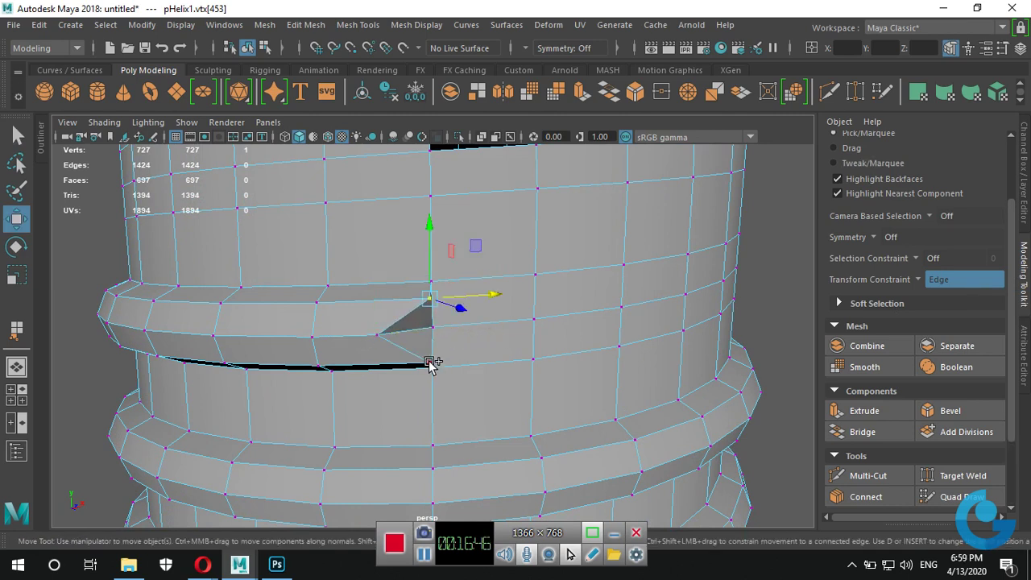
pyautogui.keyDown('shift'); pyautogui.click(430, 364); pyautogui.keyUp('shift')
pyautogui.moveTo(490, 329)
pyautogui.mouseDown()
pyautogui.moveTo(473, 326)
pyautogui.moveTo(444, 347)
pyautogui.moveTo(449, 301)
pyautogui.moveTo(390, 310)
pyautogui.mouseUp()
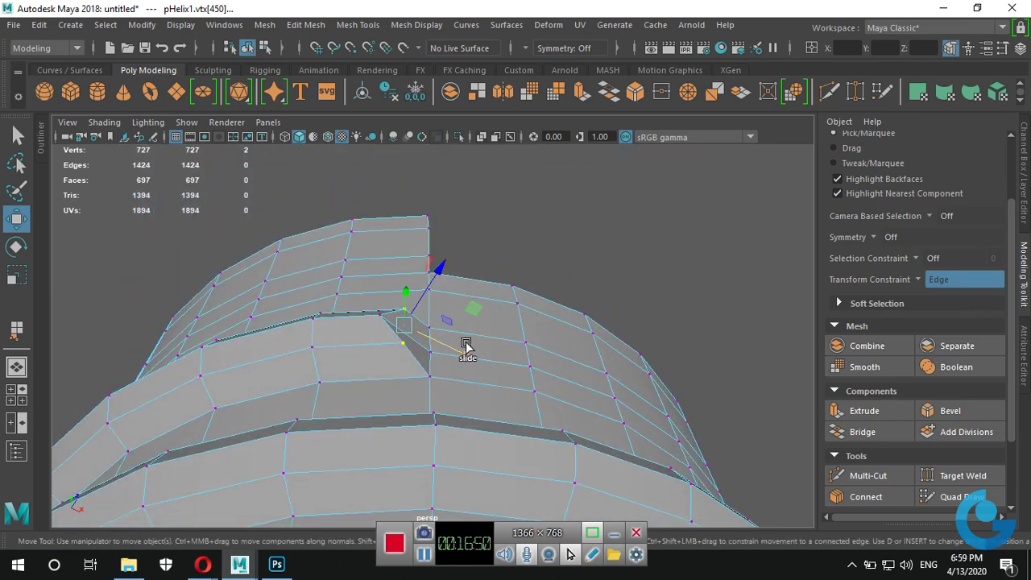
pyautogui.moveTo(473, 356); pyautogui.dragTo(419, 328)
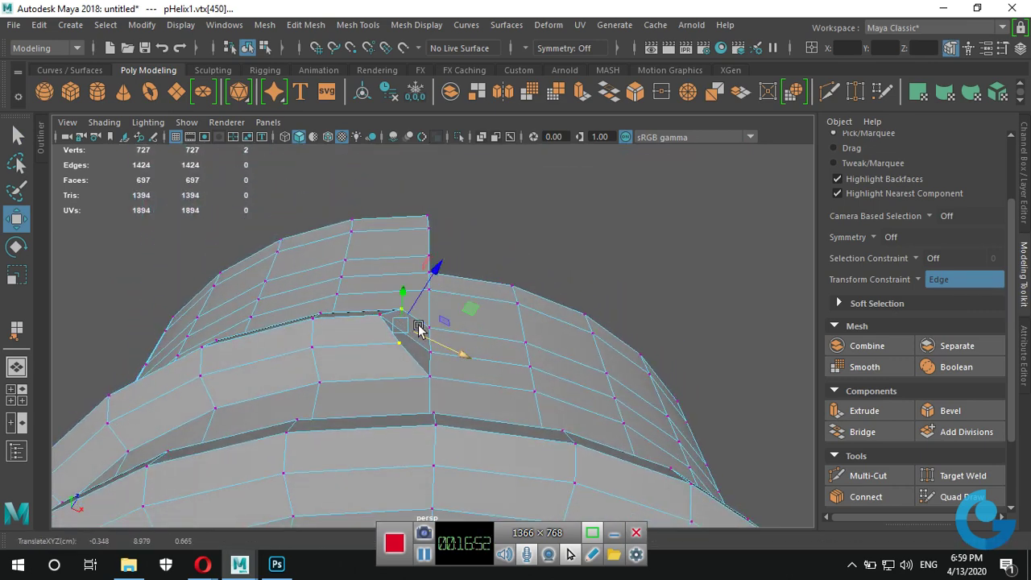
pyautogui.press('3')
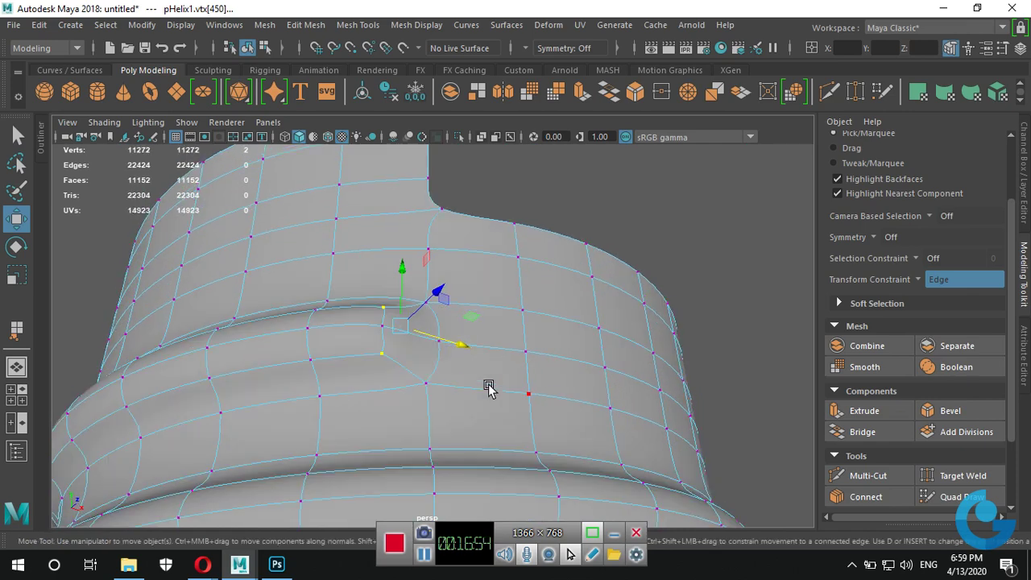
# Inspect the smoothed helix, then return to the cage display in vertex mode.
pyautogui.moveTo(503, 161); pyautogui.dragTo(563, 129, button='right')
pyautogui.click(619, 184)
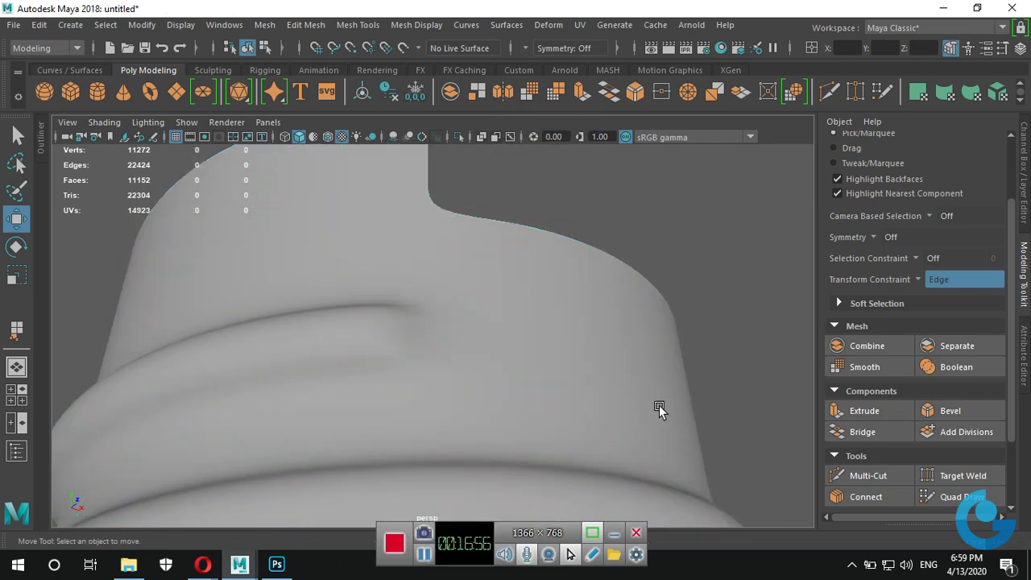
pyautogui.scroll(-5, 504, 421)
pyautogui.moveTo(504, 421)
pyautogui.keyDown('alt'); pyautogui.mouseDown()
pyautogui.moveTo(465, 443)
pyautogui.moveTo(478, 459)
pyautogui.moveTo(500, 421)
pyautogui.mouseUp(); pyautogui.keyUp('alt')
pyautogui.scroll(5, 577, 378)
pyautogui.click(568, 375)
pyautogui.press('1')
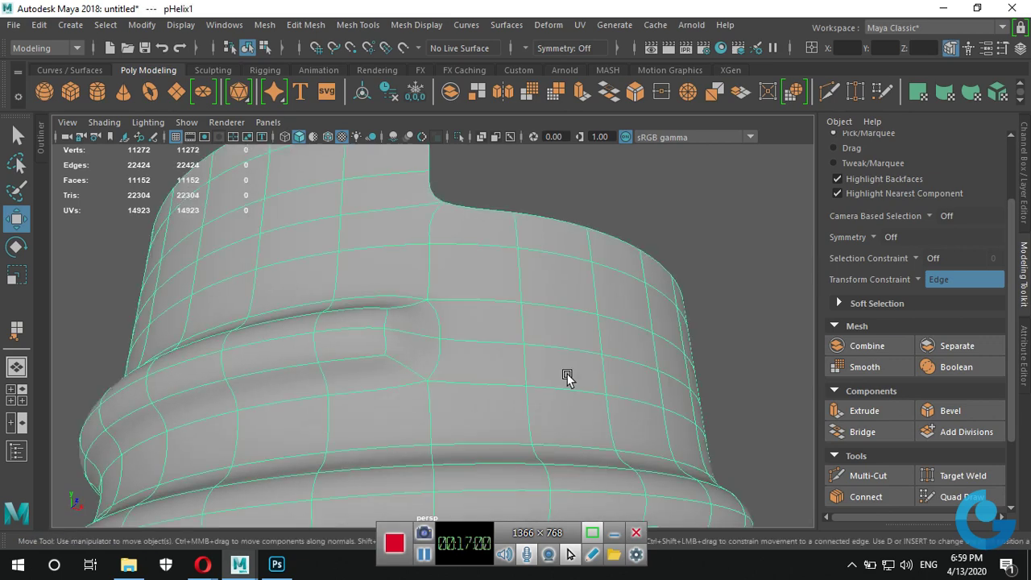
pyautogui.moveTo(516, 379)
pyautogui.keyDown('alt'); pyautogui.mouseDown()
pyautogui.moveTo(462, 426)
pyautogui.moveTo(394, 336)
pyautogui.mouseUp(); pyautogui.keyUp('alt')
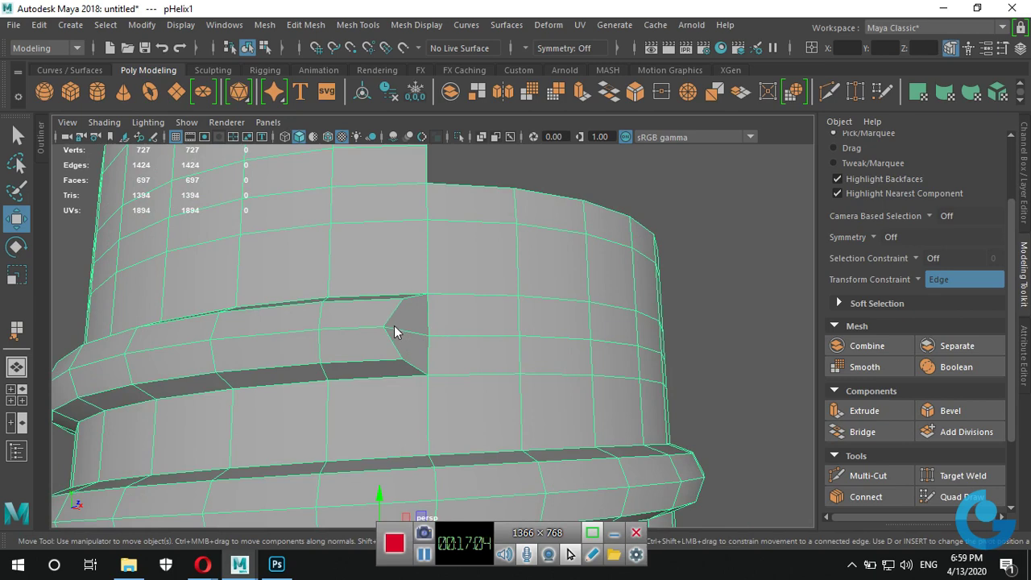
pyautogui.moveTo(395, 330); pyautogui.dragTo(403, 358, button='right')
# Refine the upper thread-end taper by sliding its top, bottom and middle vertices, then smooth-preview it.
pyautogui.click(383, 324)
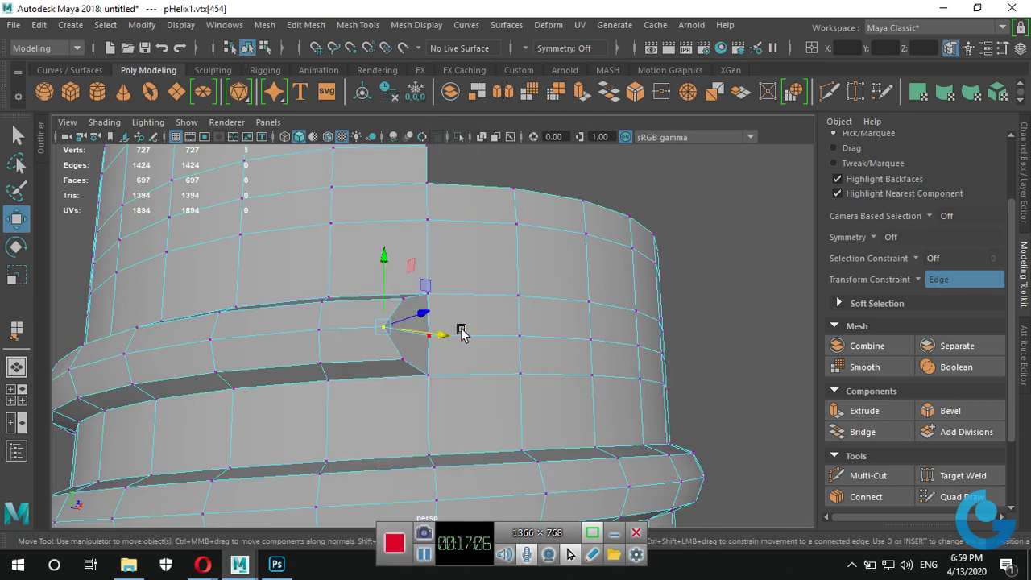
pyautogui.moveTo(441, 335)
pyautogui.mouseDown()
pyautogui.moveTo(469, 338)
pyautogui.moveTo(458, 340)
pyautogui.mouseUp()
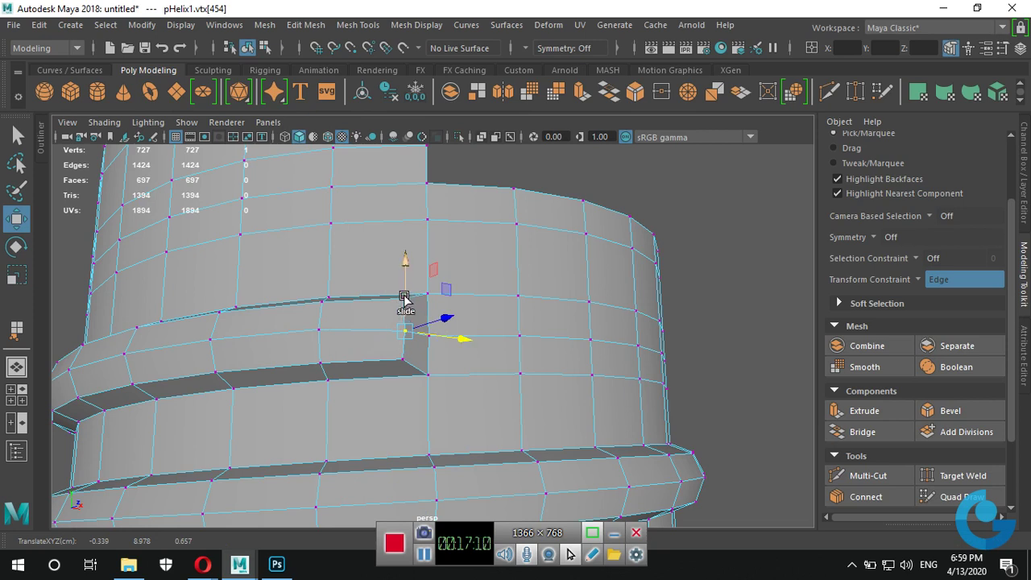
pyautogui.click(411, 305)
pyautogui.click(404, 299)
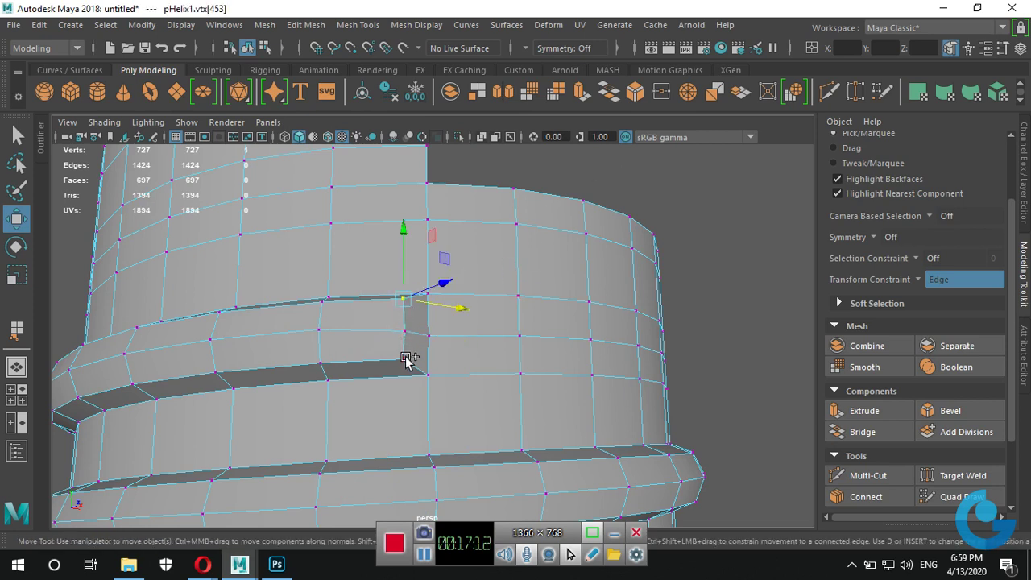
pyautogui.keyDown('shift'); pyautogui.click(408, 358); pyautogui.keyUp('shift')
pyautogui.moveTo(461, 338); pyautogui.dragTo(444, 341)
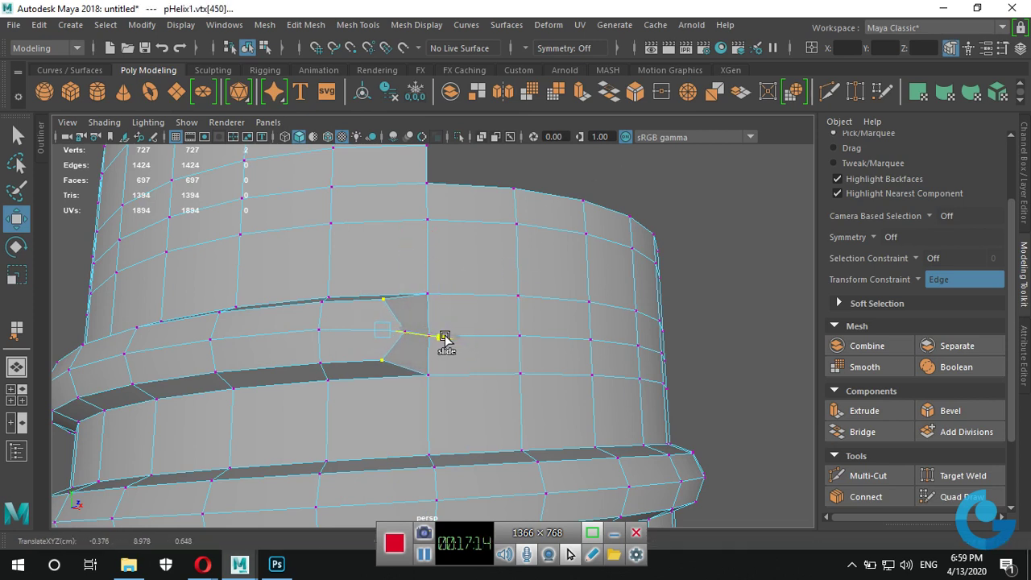
pyautogui.click(709, 202)
pyautogui.click(406, 331)
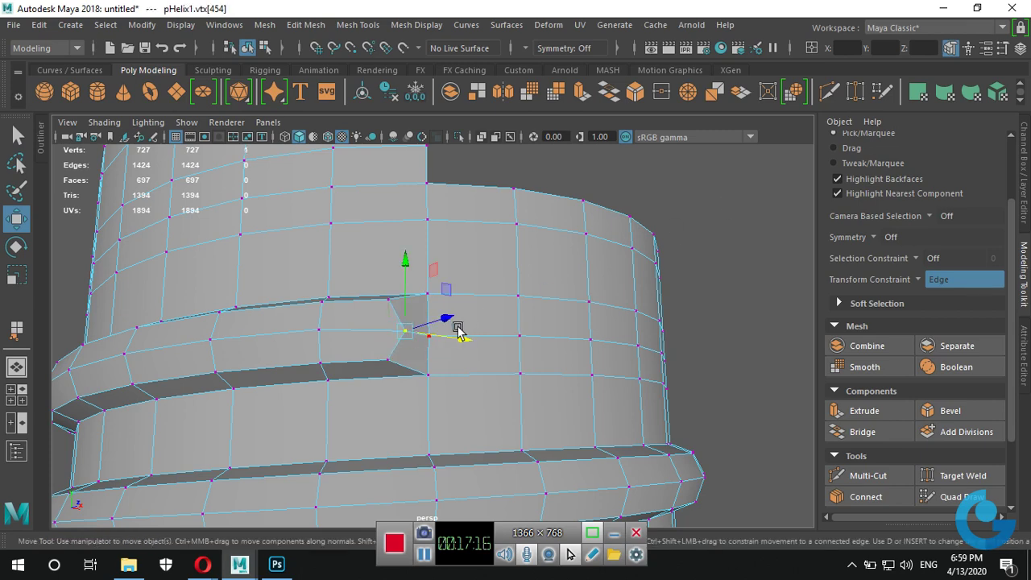
pyautogui.moveTo(462, 338); pyautogui.dragTo(452, 338)
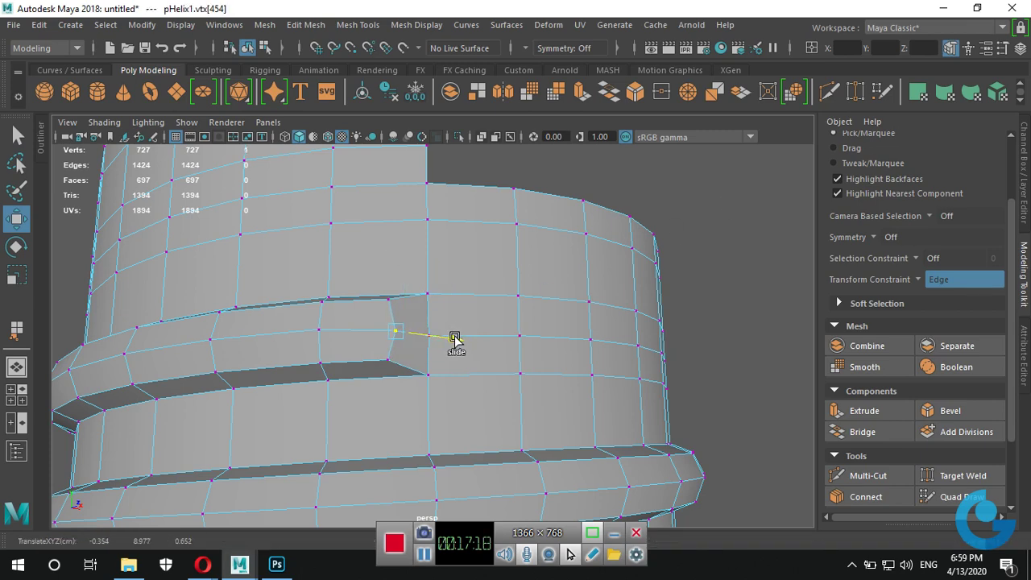
pyautogui.press('3')
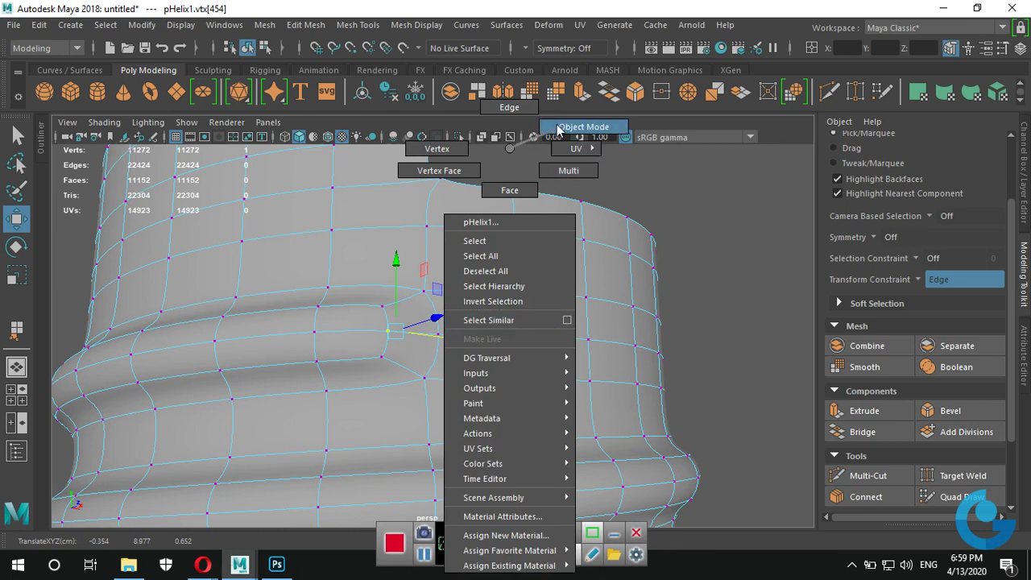
pyautogui.moveTo(507, 147); pyautogui.dragTo(576, 124, button='right')
# Frame the lower thread end in the cage display and switch to vertex mode.
pyautogui.click(724, 279)
pyautogui.moveTo(724, 279)
pyautogui.keyDown('alt'); pyautogui.mouseDown()
pyautogui.moveTo(489, 495)
pyautogui.moveTo(527, 396)
pyautogui.moveTo(576, 433)
pyautogui.moveTo(610, 261)
pyautogui.moveTo(591, 405)
pyautogui.moveTo(474, 368)
pyautogui.moveTo(518, 361)
pyautogui.moveTo(440, 352)
pyautogui.moveTo(442, 402)
pyautogui.moveTo(343, 406)
pyautogui.moveTo(349, 392)
pyautogui.mouseUp(); pyautogui.keyUp('alt')
pyautogui.keyDown('alt'); pyautogui.moveTo(349, 392); pyautogui.dragTo(460, 345, button='right'); pyautogui.keyUp('alt')
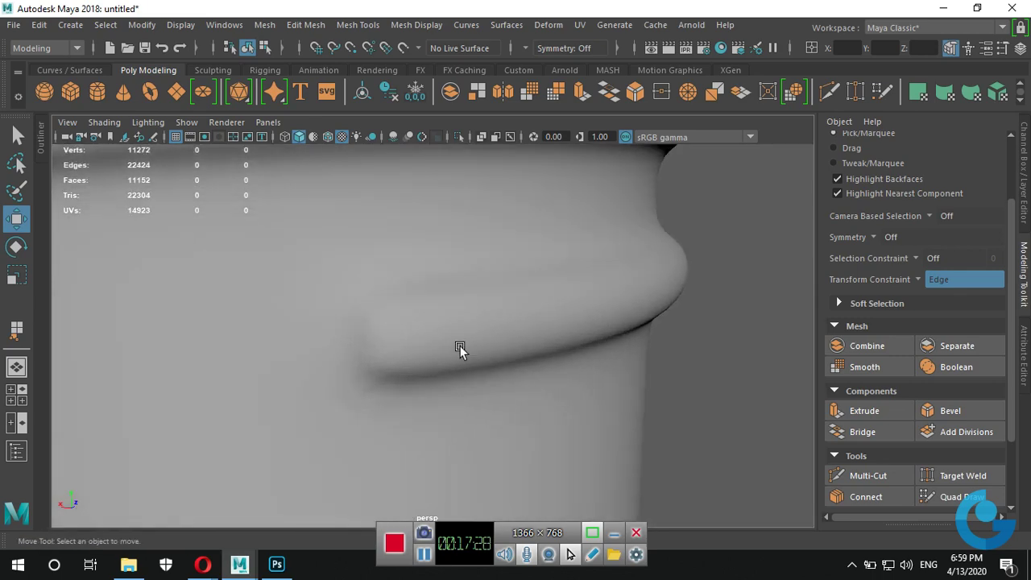
pyautogui.click(460, 346)
pyautogui.press('1')
pyautogui.keyDown('alt'); pyautogui.moveTo(393, 385); pyautogui.dragTo(331, 402, button='right'); pyautogui.keyUp('alt')
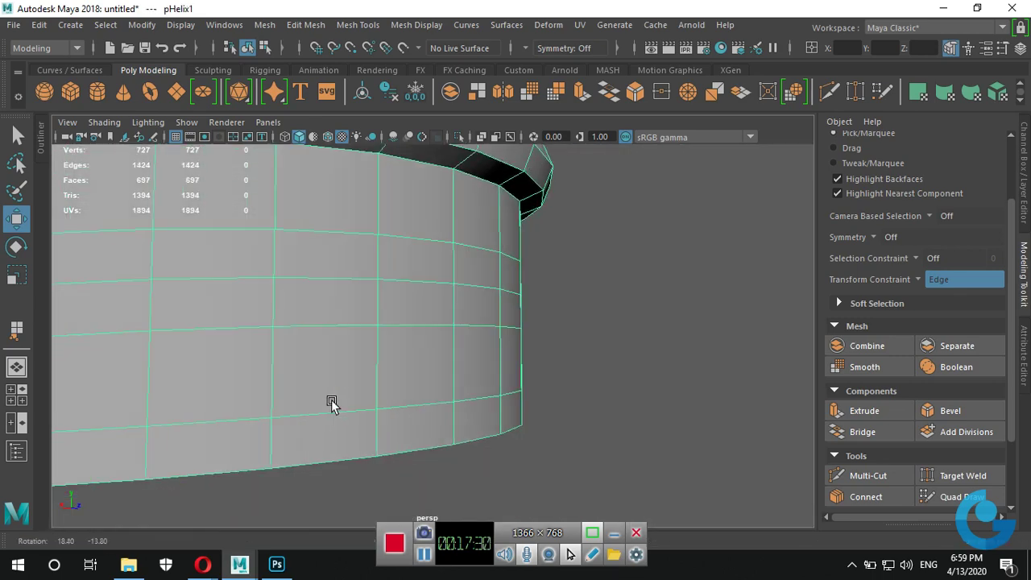
pyautogui.moveTo(331, 403)
pyautogui.keyDown('alt'); pyautogui.mouseDown()
pyautogui.moveTo(525, 363)
pyautogui.moveTo(569, 382)
pyautogui.mouseUp(); pyautogui.keyUp('alt')
pyautogui.moveTo(567, 149)
pyautogui.mouseDown(button='right')
pyautogui.moveTo(485, 299)
pyautogui.moveTo(494, 149)
pyautogui.mouseUp(button='right')
# Slide the lower thread-end vertices along their edges and preview the smoothed taper.
pyautogui.click(395, 338)
pyautogui.keyDown('shift'); pyautogui.moveTo(428, 349); pyautogui.dragTo(378, 340, button='middle'); pyautogui.keyUp('shift')
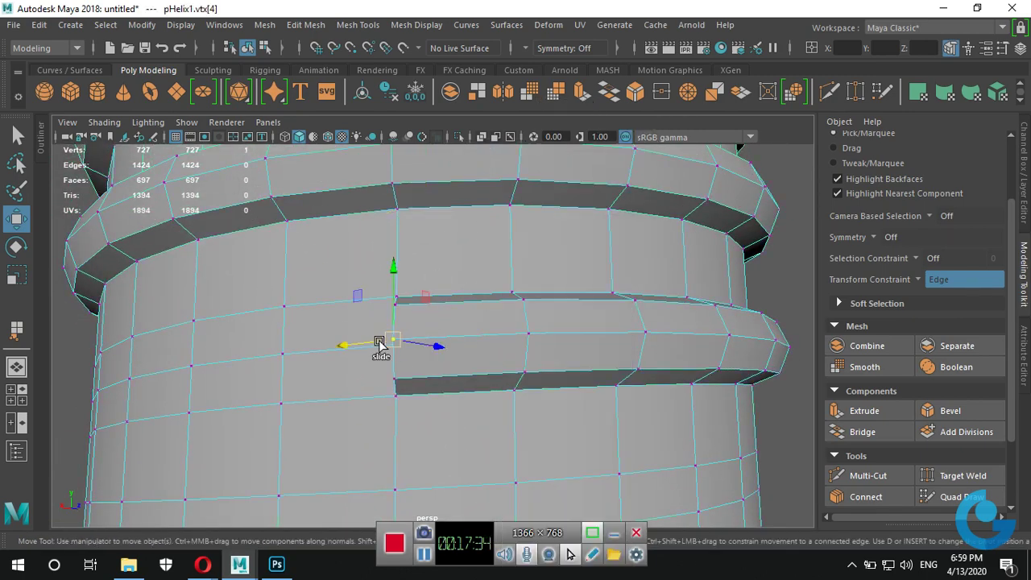
pyautogui.click(395, 301)
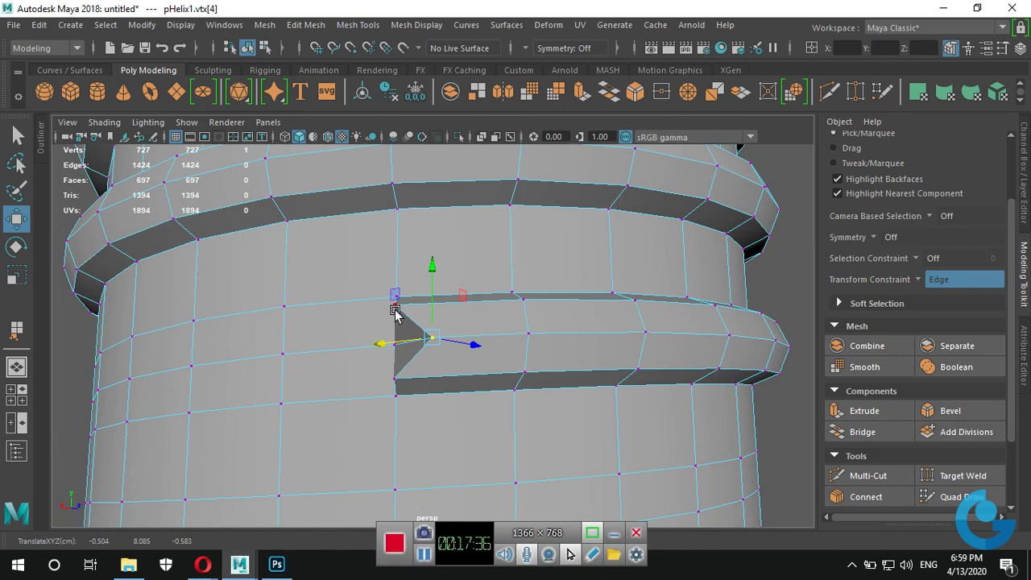
pyautogui.keyDown('shift'); pyautogui.click(397, 380); pyautogui.keyUp('shift')
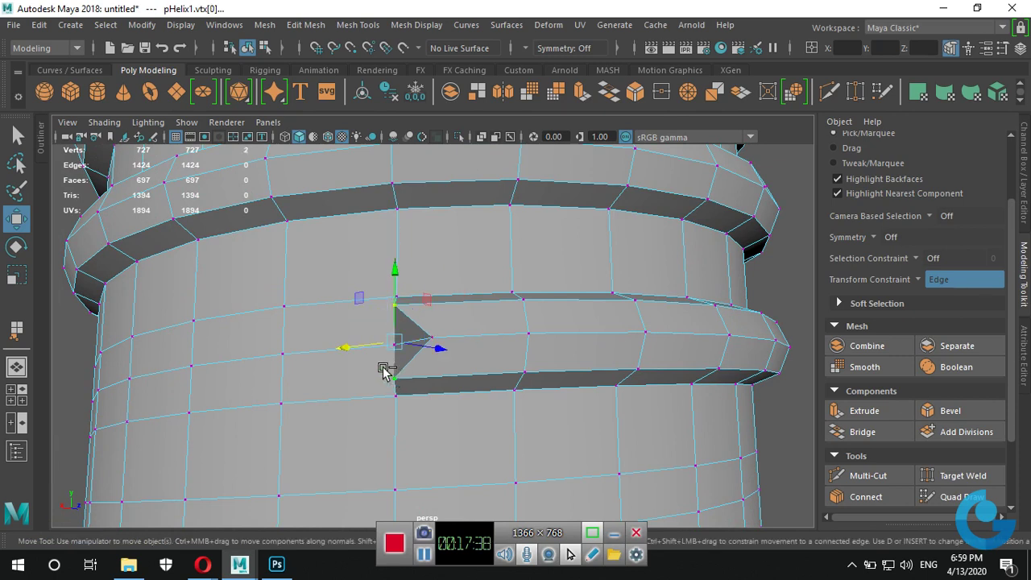
pyautogui.keyDown('shift'); pyautogui.moveTo(382, 368); pyautogui.dragTo(383, 344, button='middle'); pyautogui.keyUp('shift')
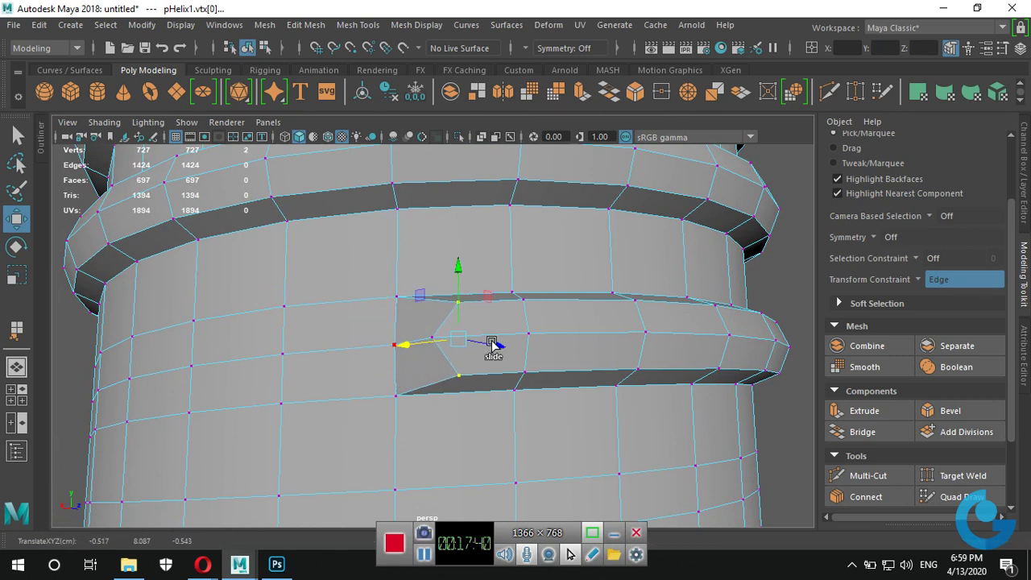
pyautogui.moveTo(552, 161); pyautogui.dragTo(633, 127, button='right')
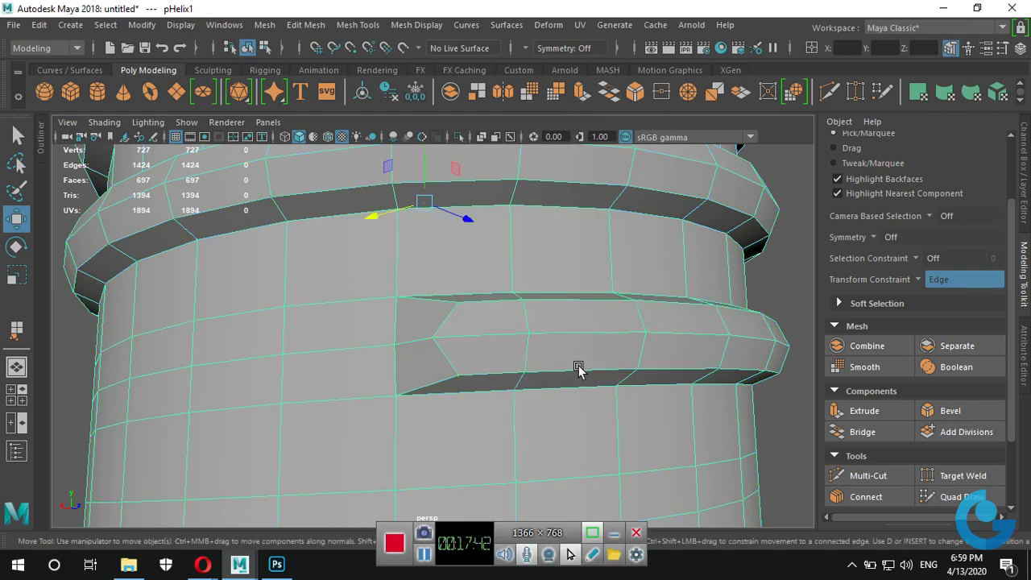
pyautogui.press('3')
pyautogui.rightClick(555, 173)
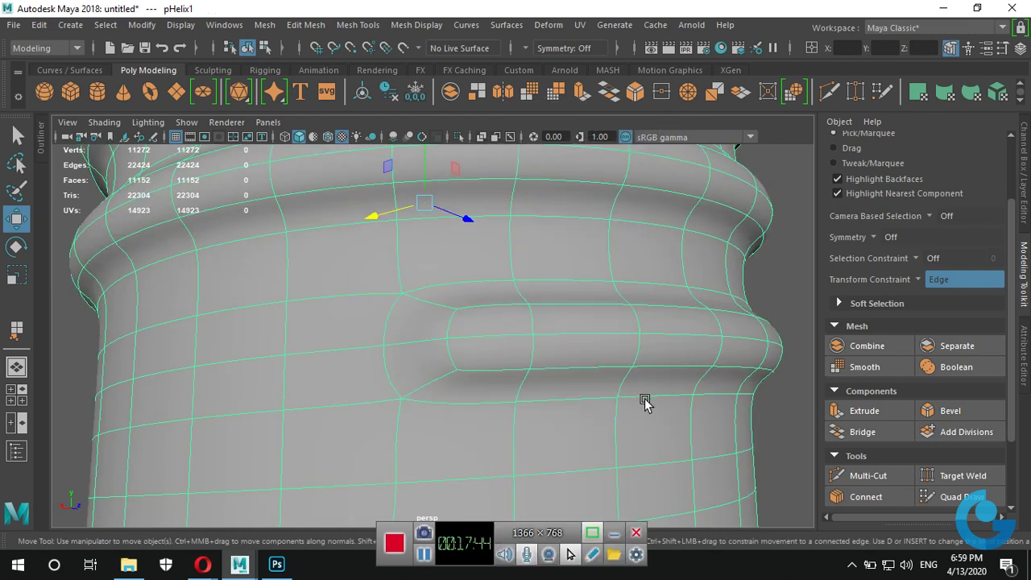
pyautogui.keyDown('alt'); pyautogui.moveTo(644, 403); pyautogui.dragTo(576, 407); pyautogui.keyUp('alt')
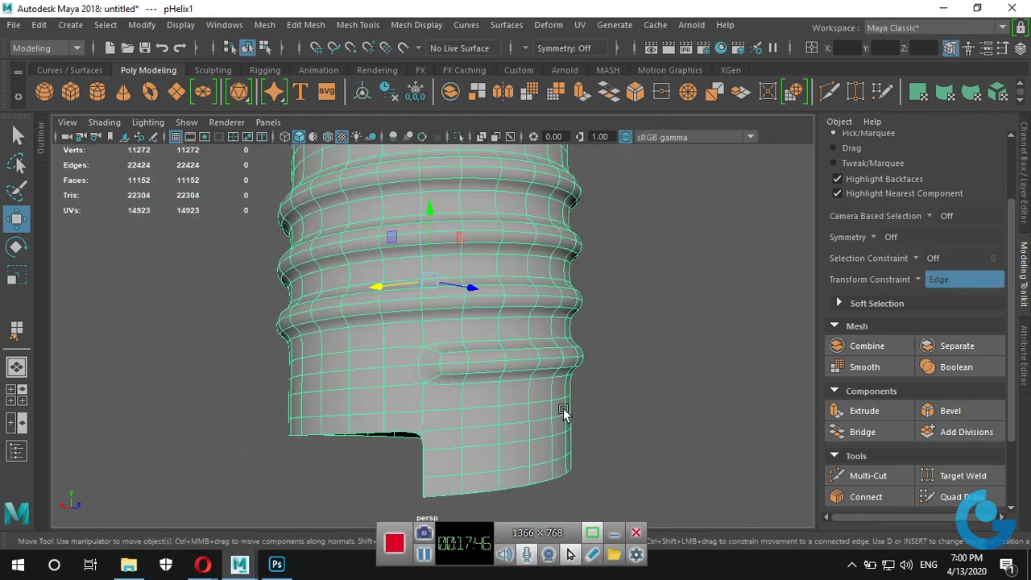
# Return to the cage display, turn off the edge slide constraint, and make layer1 visible.
pyautogui.press('1')
pyautogui.click(698, 371)
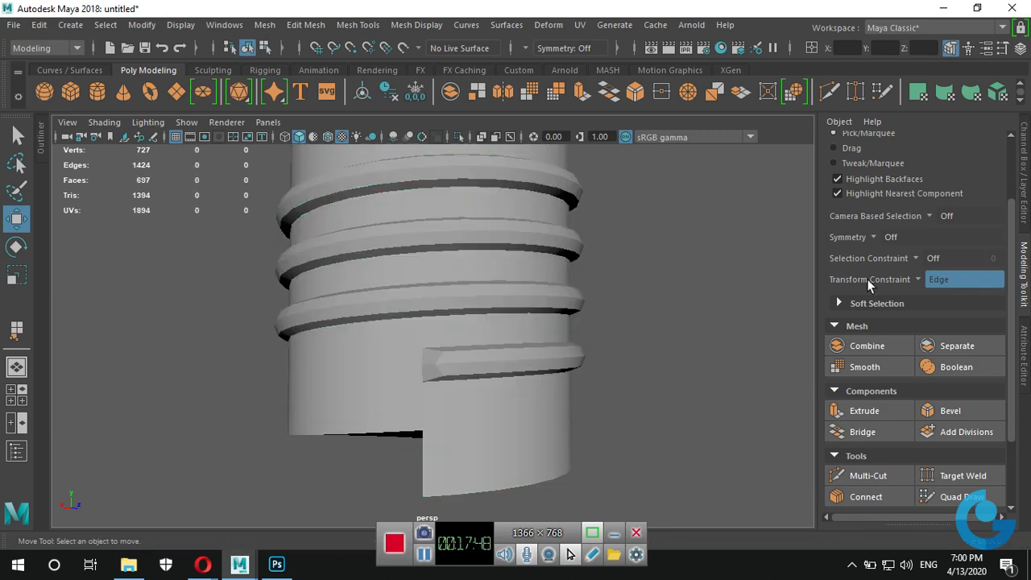
pyautogui.click(919, 276)
pyautogui.click(950, 286)
pyautogui.click(939, 266)
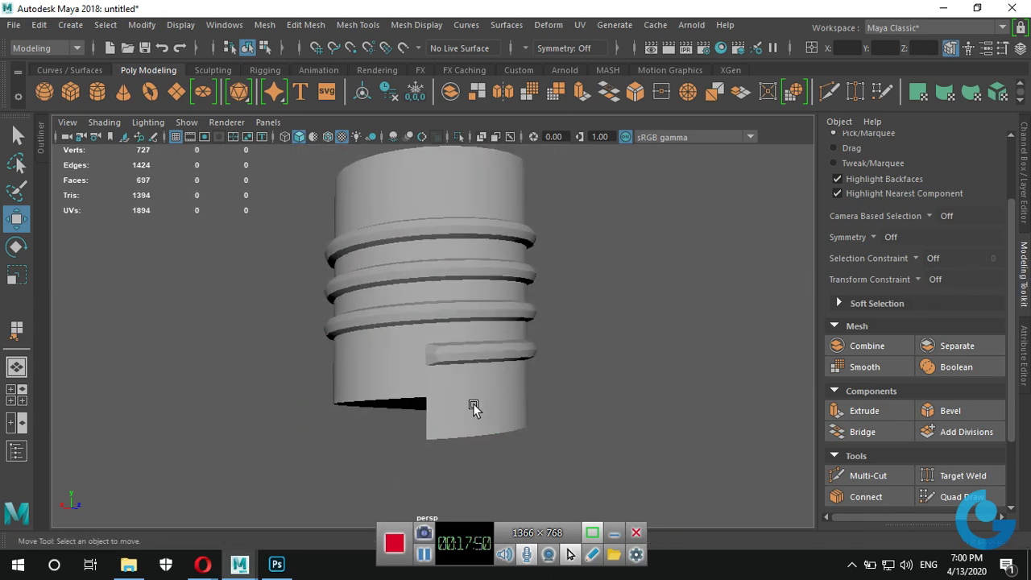
pyautogui.press('space')
pyautogui.press('space')
pyautogui.click(1022, 206)
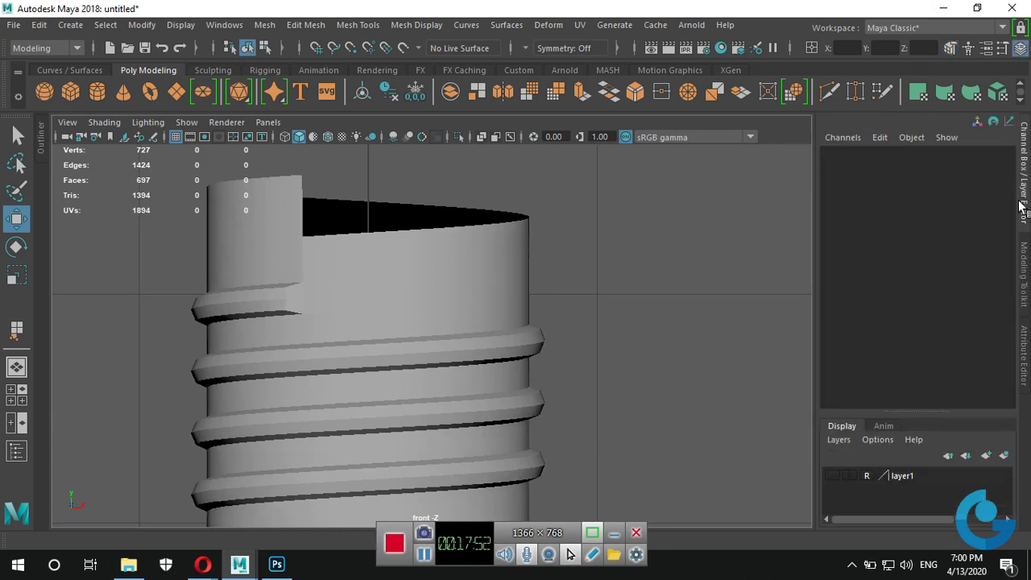
pyautogui.click(830, 476)
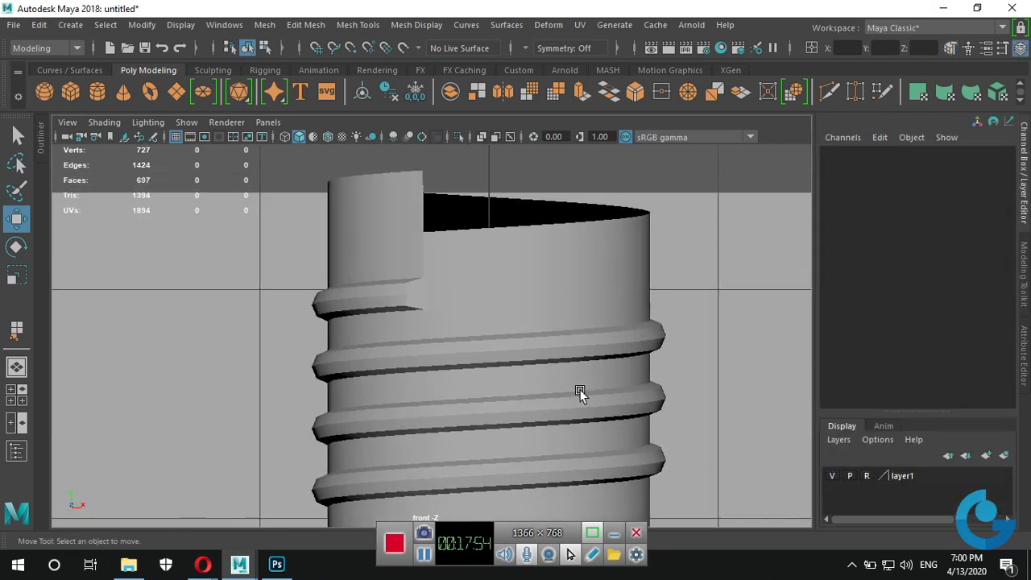
pyautogui.scroll(-3, 564, 391)
# Turn on X-Ray, hide the backdrop, and undo a test move, keeping Translate Y at 8.532.
pyautogui.click(480, 136)
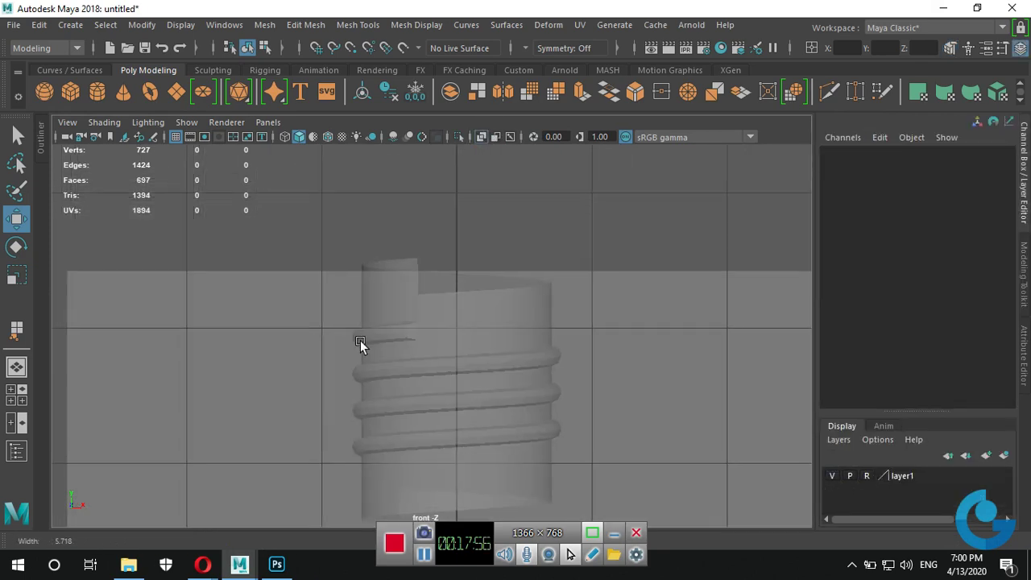
pyautogui.scroll(3, 582, 319)
pyautogui.click(596, 301)
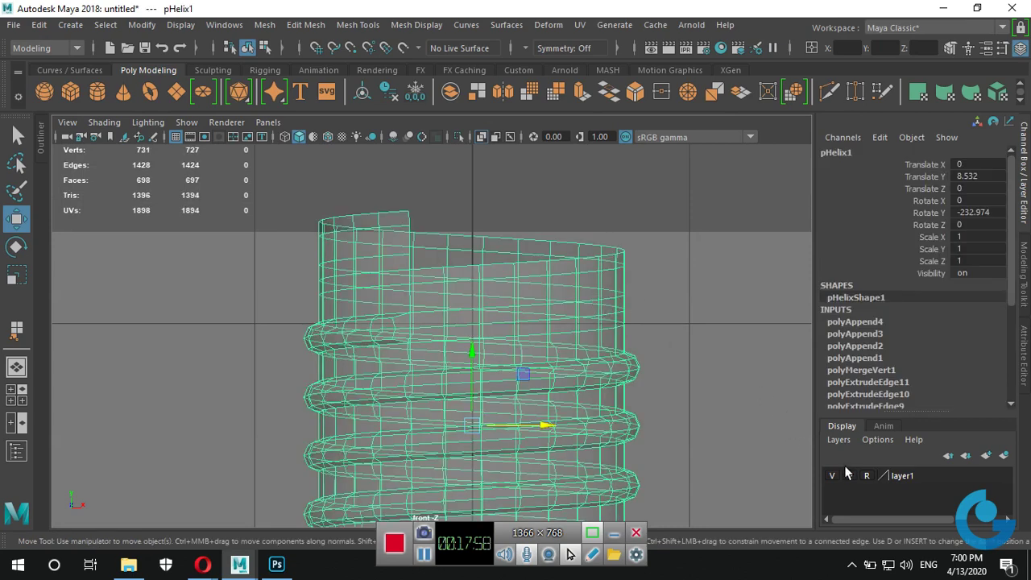
pyautogui.scroll(-3, 503, 392)
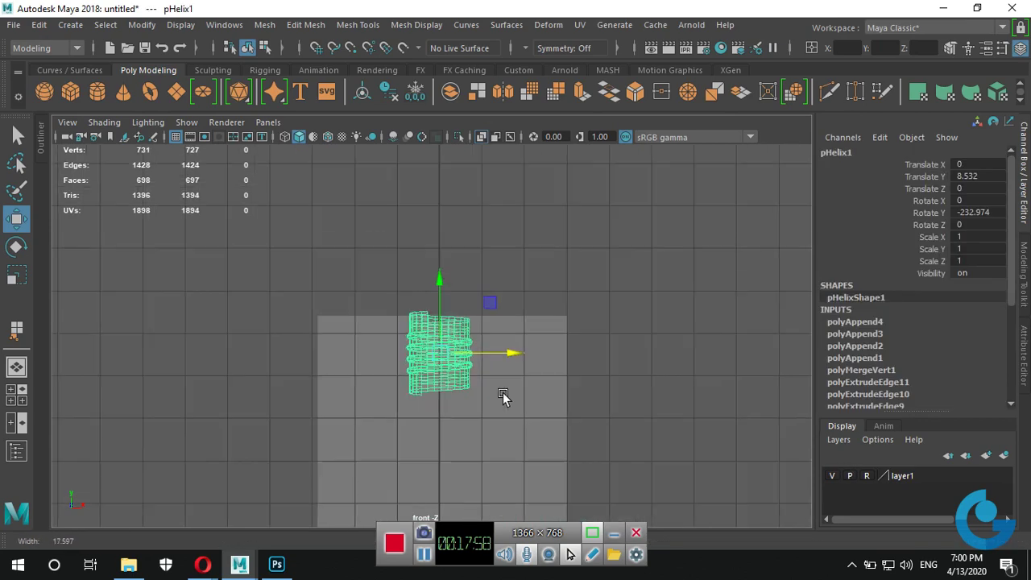
pyautogui.click(339, 135)
pyautogui.scroll(3, 447, 404)
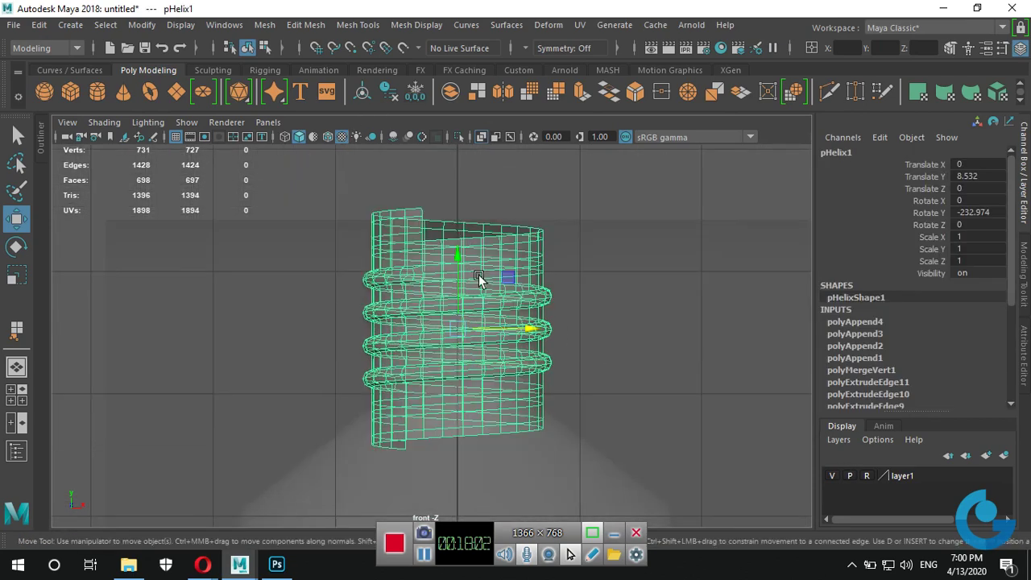
pyautogui.moveTo(465, 256); pyautogui.dragTo(459, 331)
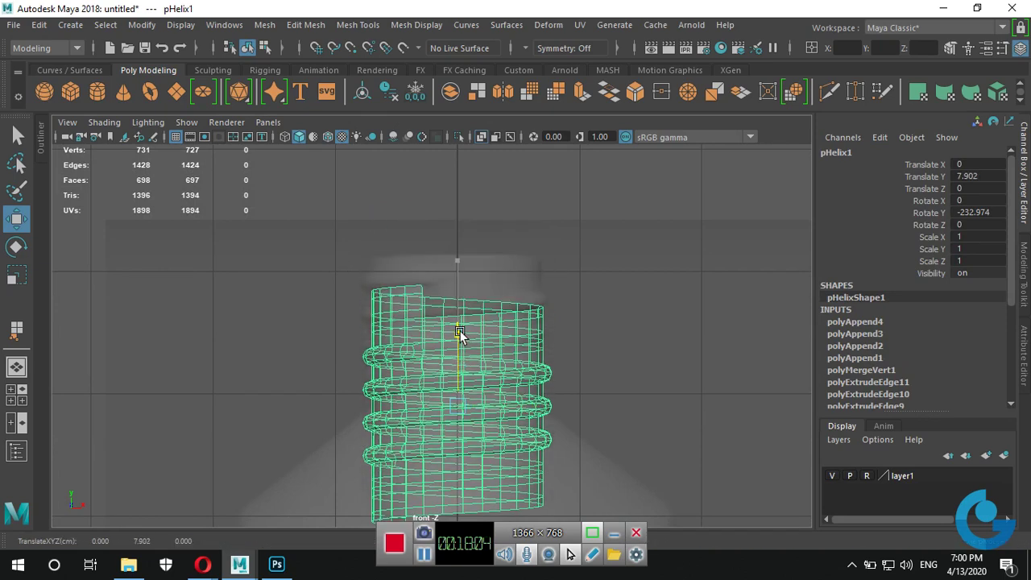
pyautogui.hotkey('ctrl', 'z')
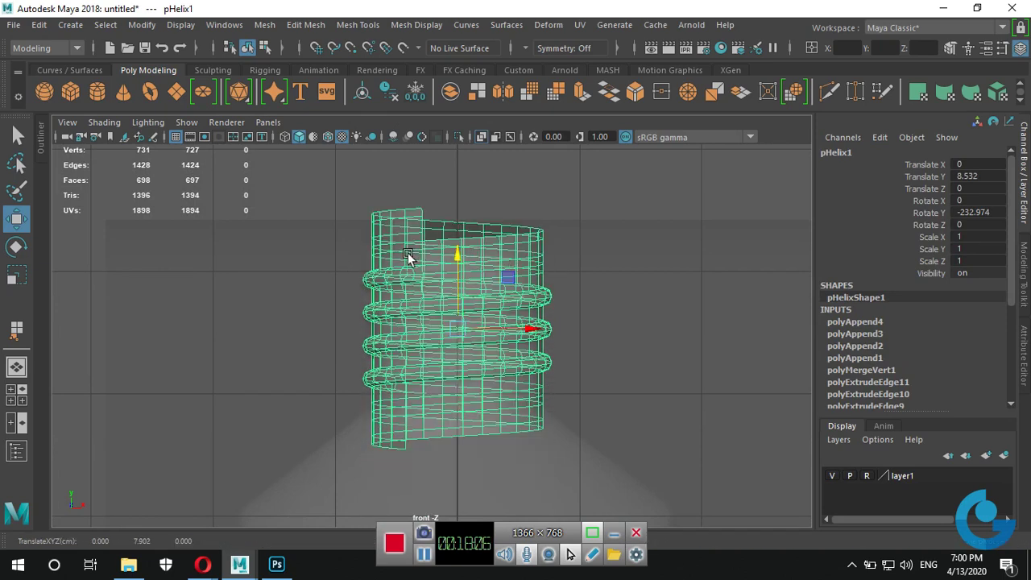
pyautogui.click(603, 205)
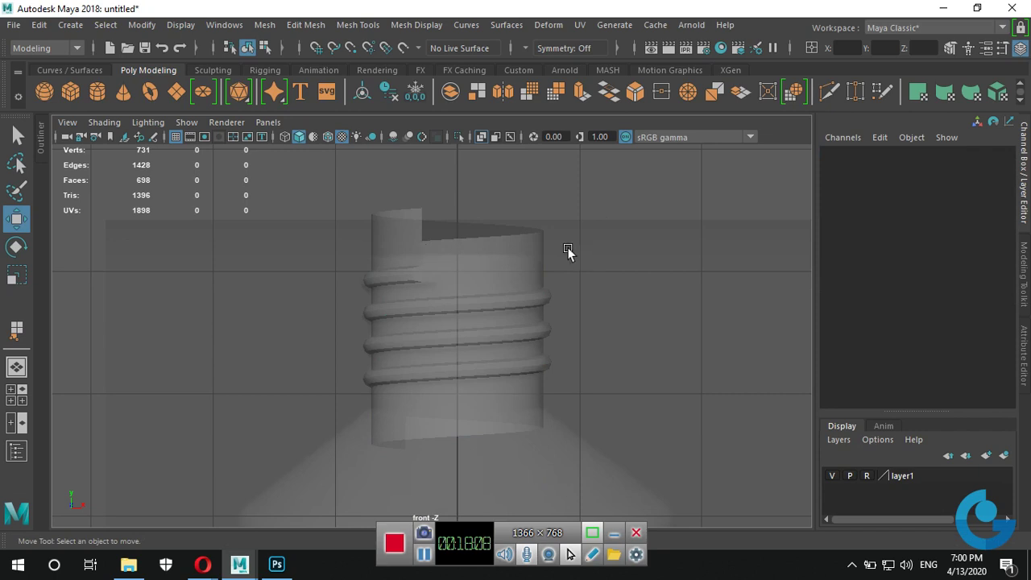
pyautogui.click(535, 236)
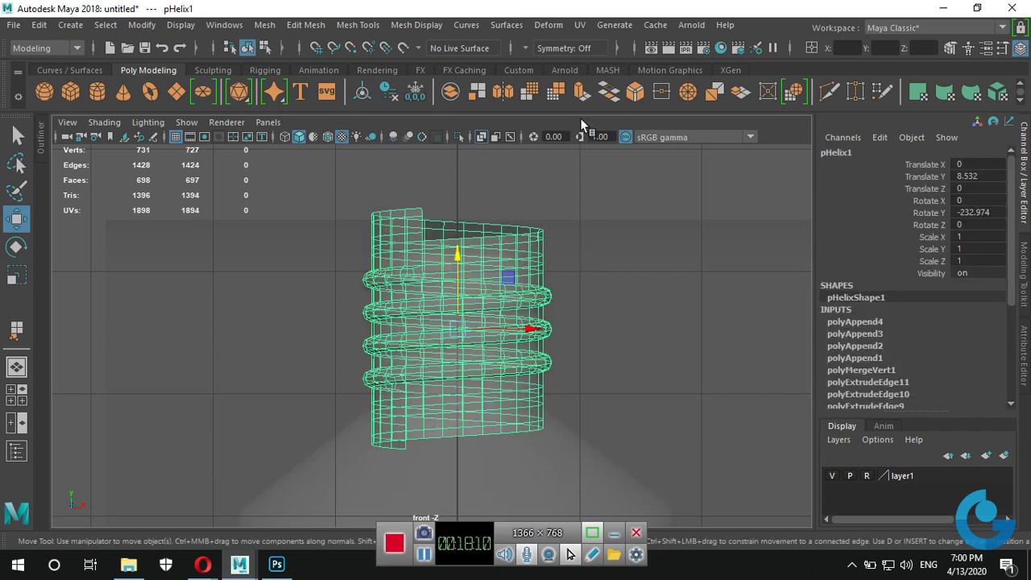
# Reselect the helix and Multi-Cut a horizontal edge loop near its uneven top.
pyautogui.click(827, 93)
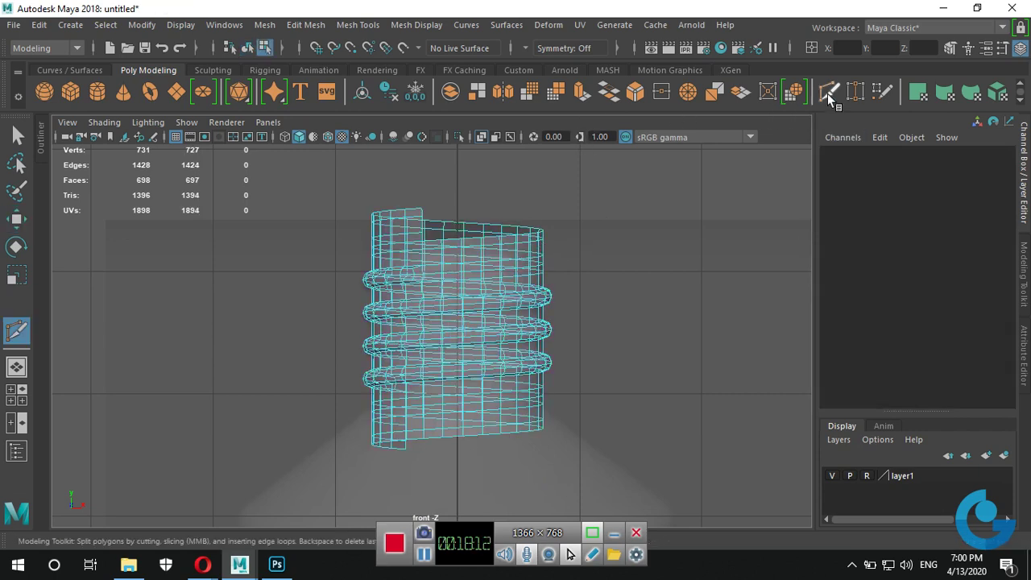
pyautogui.press('q')
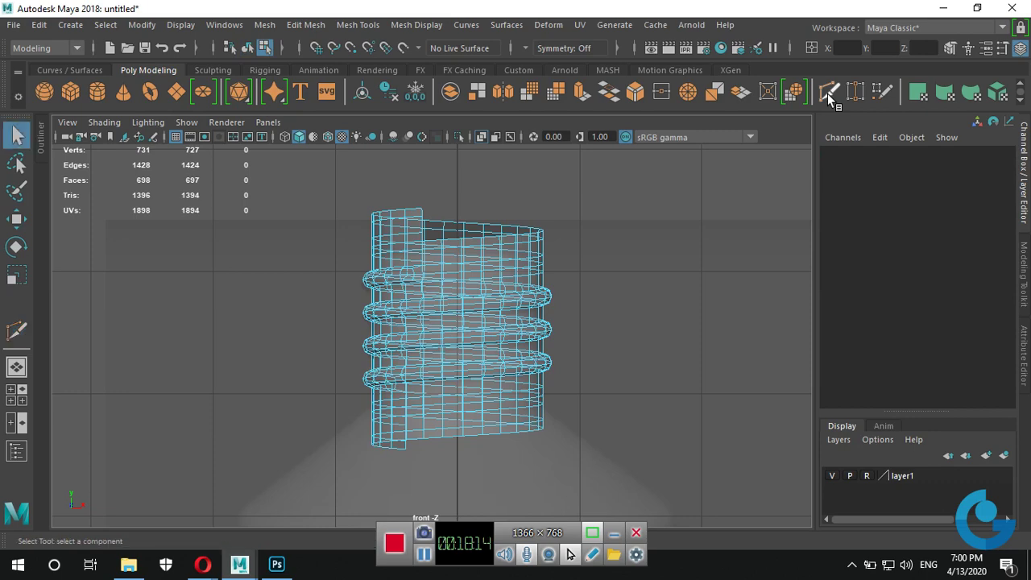
pyautogui.press('w')
pyautogui.moveTo(501, 161); pyautogui.dragTo(573, 113, button='right')
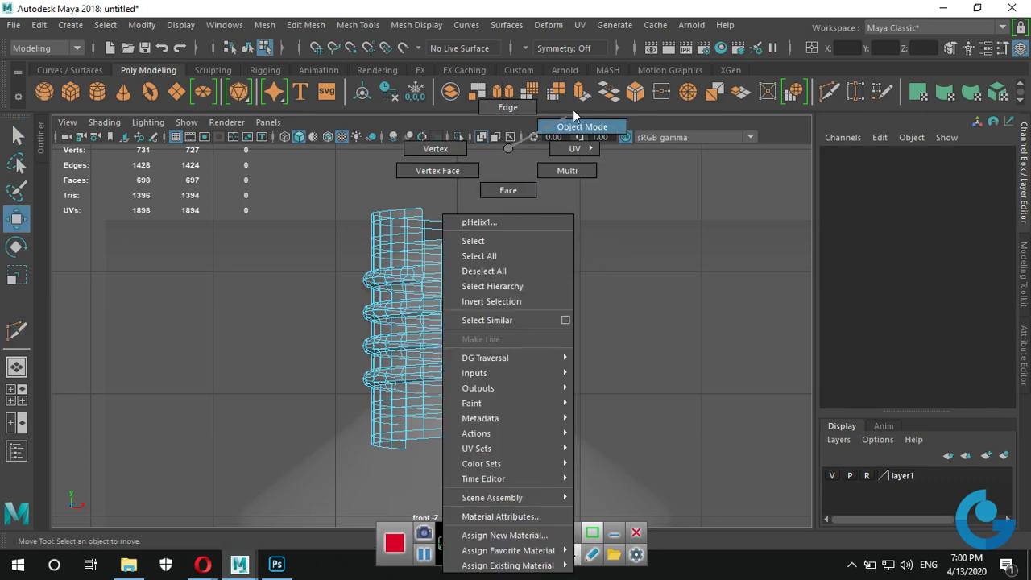
pyautogui.click(606, 194)
pyautogui.click(510, 287)
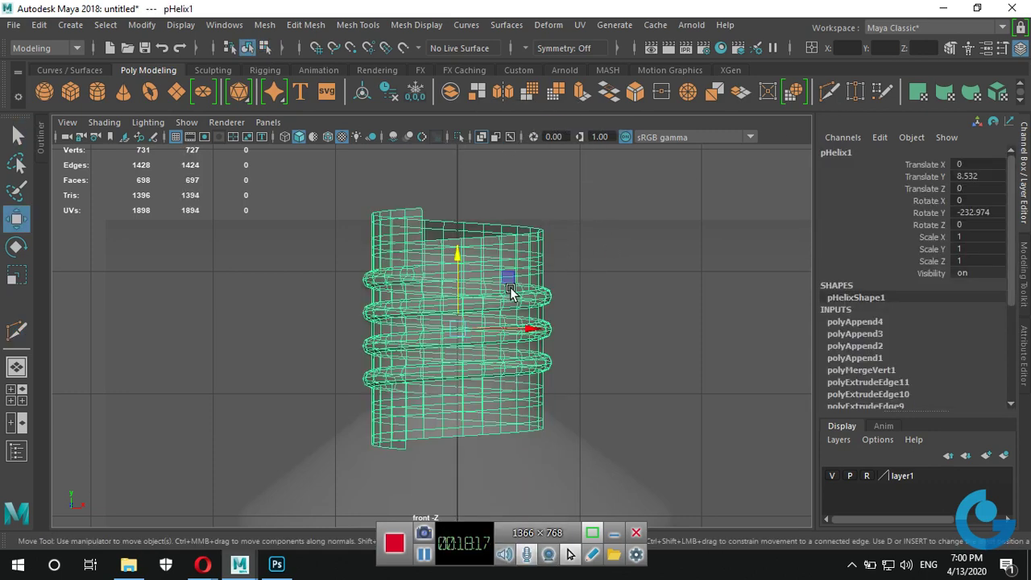
pyautogui.click(829, 93)
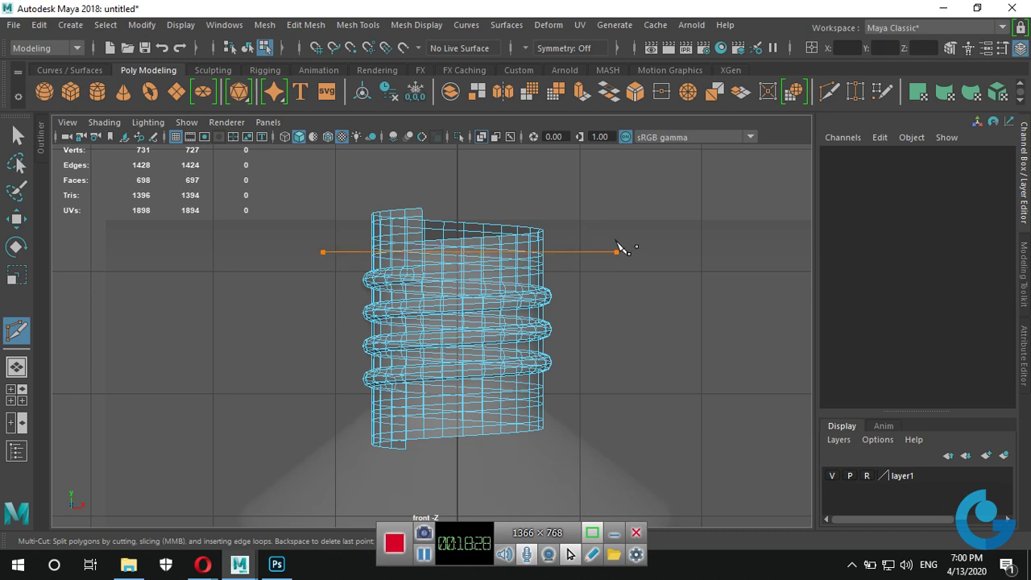
pyautogui.moveTo(617, 250); pyautogui.dragTo(617, 249)
# Check the top cut in perspective, then slice a second horizontal loop near the uneven bottom.
pyautogui.press('space')
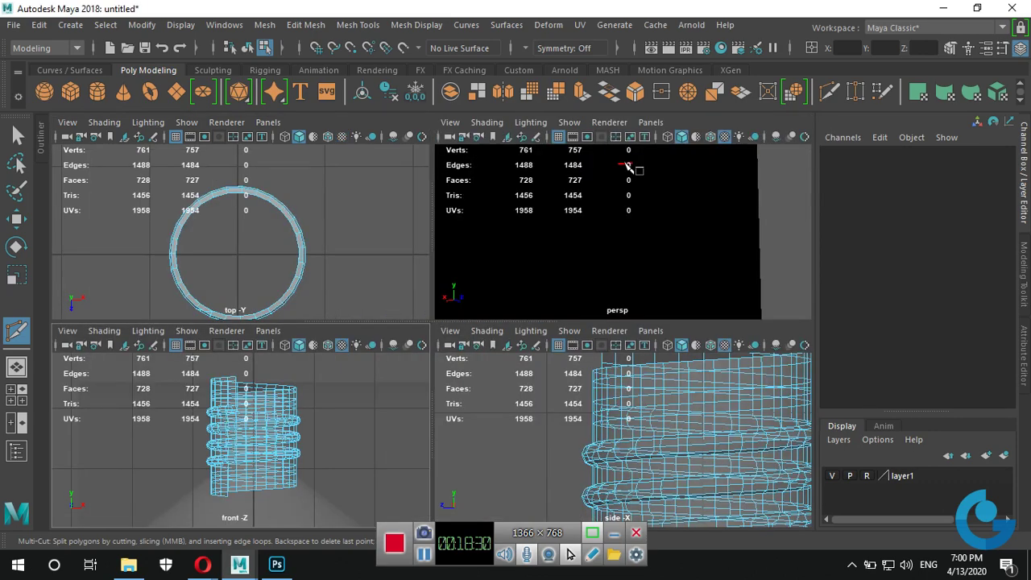
pyautogui.press('space')
pyautogui.keyDown('alt'); pyautogui.moveTo(640, 306); pyautogui.dragTo(639, 373); pyautogui.keyUp('alt')
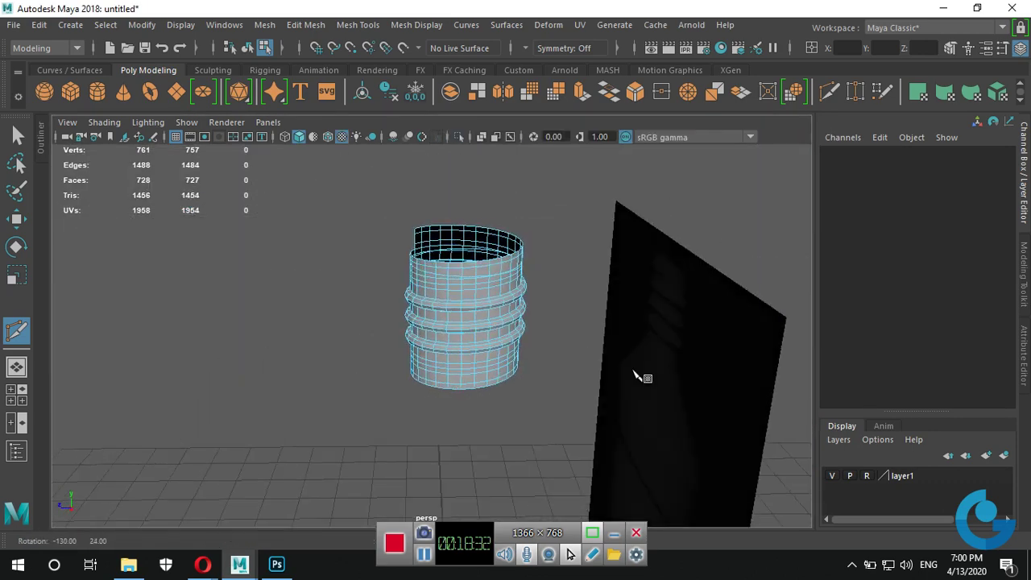
pyautogui.keyDown('alt'); pyautogui.moveTo(639, 373); pyautogui.dragTo(736, 357, button='right'); pyautogui.keyUp('alt')
pyautogui.keyDown('alt'); pyautogui.moveTo(451, 350); pyautogui.dragTo(583, 322, button='right'); pyautogui.keyUp('alt')
pyautogui.keyDown('alt'); pyautogui.moveTo(582, 322); pyautogui.dragTo(415, 294, button='middle'); pyautogui.keyUp('alt')
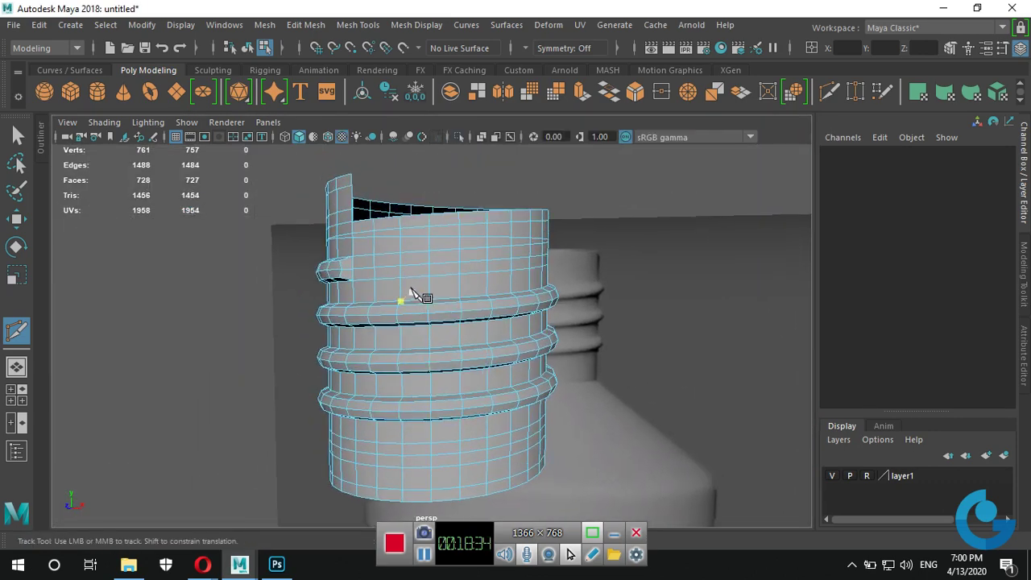
pyautogui.moveTo(441, 274)
pyautogui.keyDown('alt'); pyautogui.mouseDown()
pyautogui.moveTo(583, 306)
pyautogui.moveTo(701, 292)
pyautogui.moveTo(682, 308)
pyautogui.mouseUp(); pyautogui.keyUp('alt')
pyautogui.keyDown('alt'); pyautogui.moveTo(683, 308); pyautogui.dragTo(476, 306, button='right'); pyautogui.keyUp('alt')
pyautogui.keyDown('alt'); pyautogui.moveTo(476, 306); pyautogui.dragTo(306, 483); pyautogui.keyUp('alt')
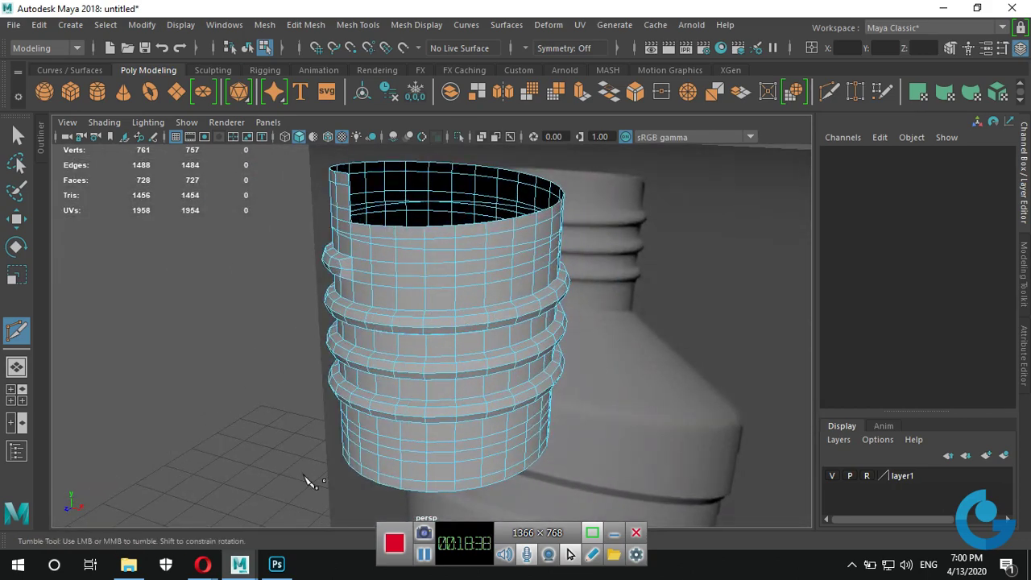
pyautogui.press('space')
pyautogui.press('space')
pyautogui.keyDown('alt'); pyautogui.moveTo(431, 450); pyautogui.dragTo(379, 357, button='middle'); pyautogui.keyUp('alt')
pyautogui.keyDown('alt'); pyautogui.moveTo(379, 357); pyautogui.dragTo(649, 368, button='right'); pyautogui.keyUp('alt')
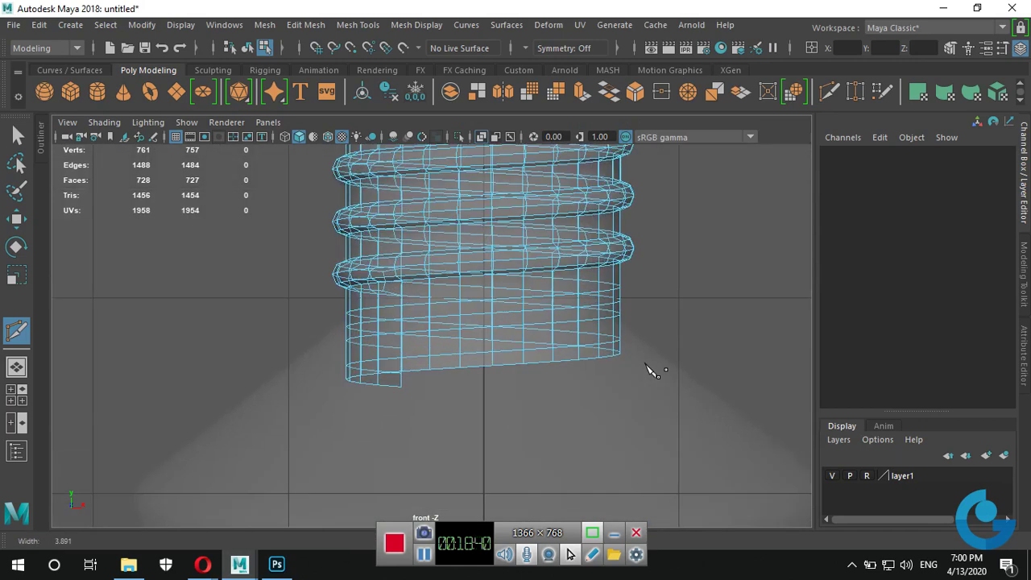
pyautogui.keyDown('alt'); pyautogui.moveTo(649, 368); pyautogui.dragTo(579, 385, button='middle'); pyautogui.keyUp('alt')
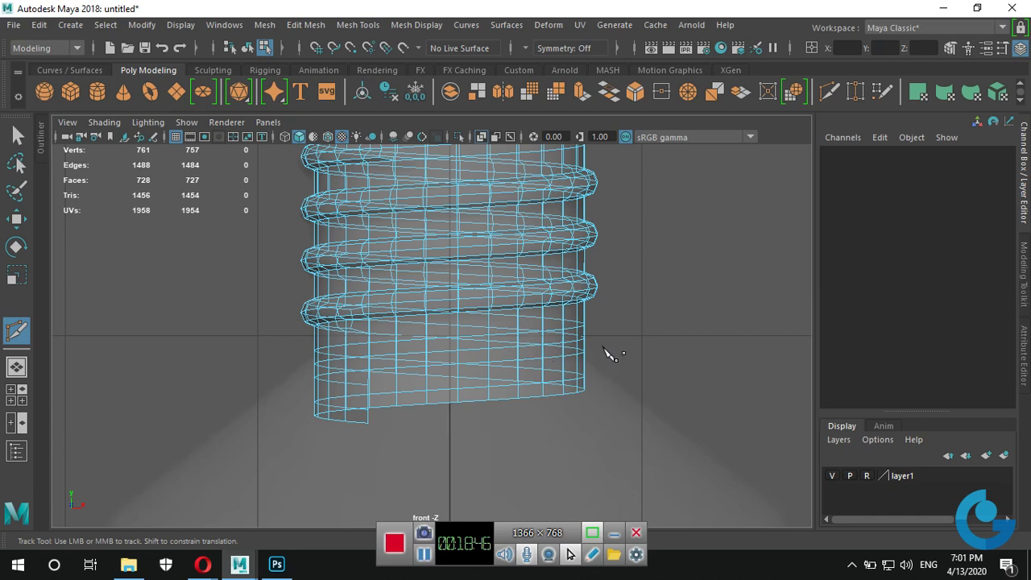
pyautogui.moveTo(441, 357); pyautogui.dragTo(69, 360)
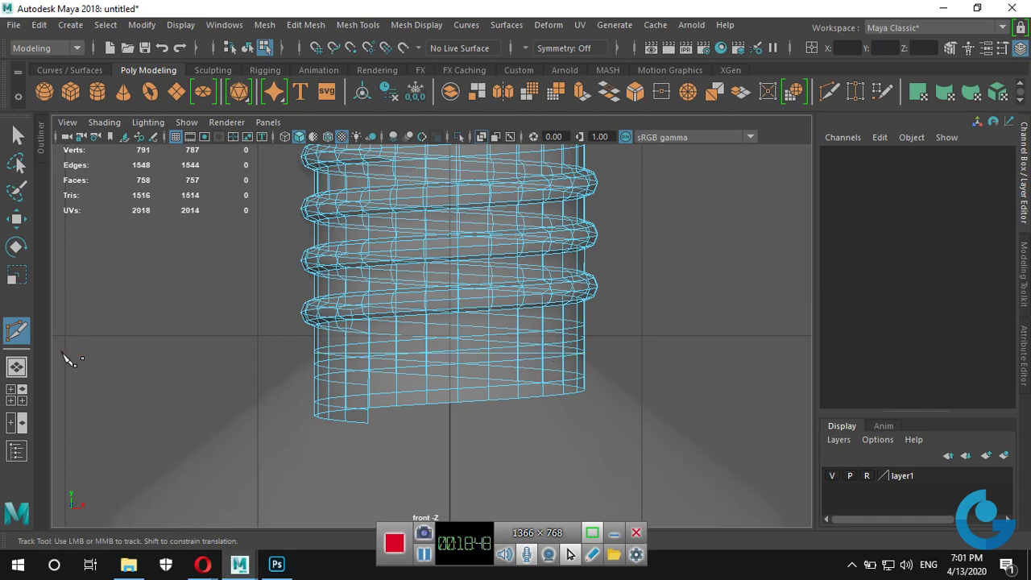
# In face mode, box-select and delete the uneven faces below the lower cut.
pyautogui.press('w')
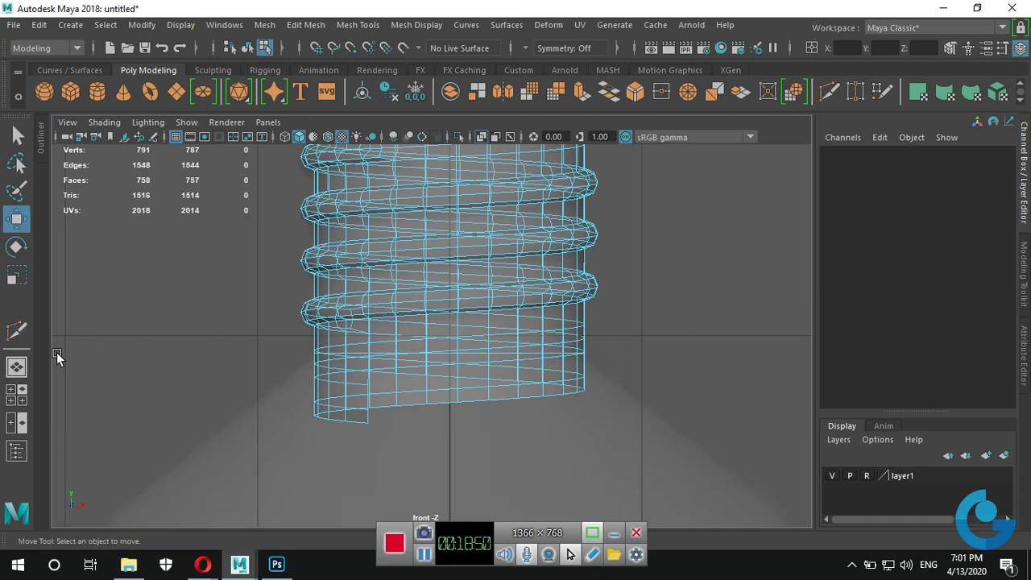
pyautogui.moveTo(459, 343)
pyautogui.mouseDown(button='right')
pyautogui.moveTo(457, 160)
pyautogui.moveTo(456, 192)
pyautogui.mouseUp(button='right')
pyautogui.moveTo(712, 453); pyautogui.dragTo(197, 360)
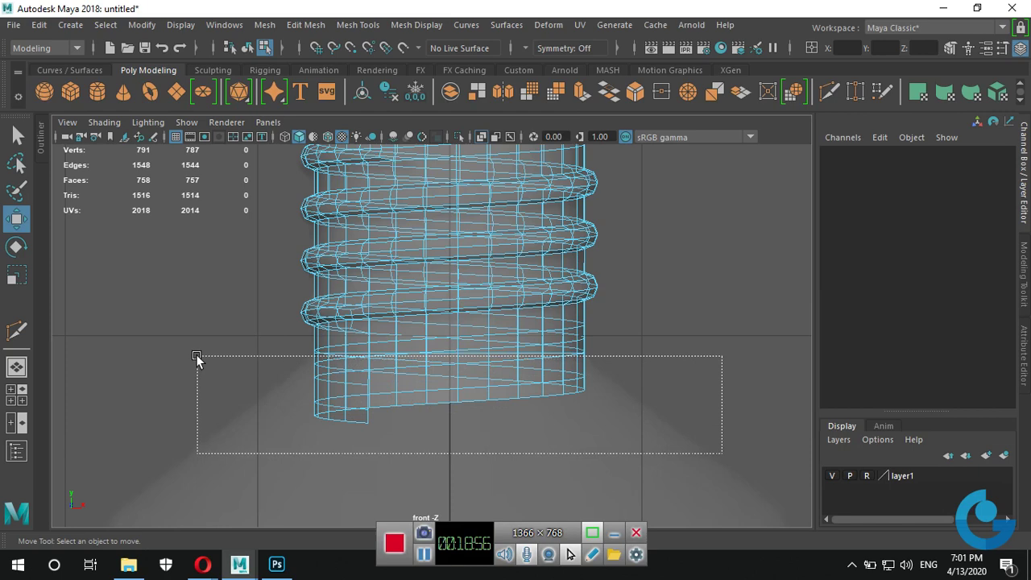
pyautogui.moveTo(197, 357); pyautogui.dragTo(195, 355)
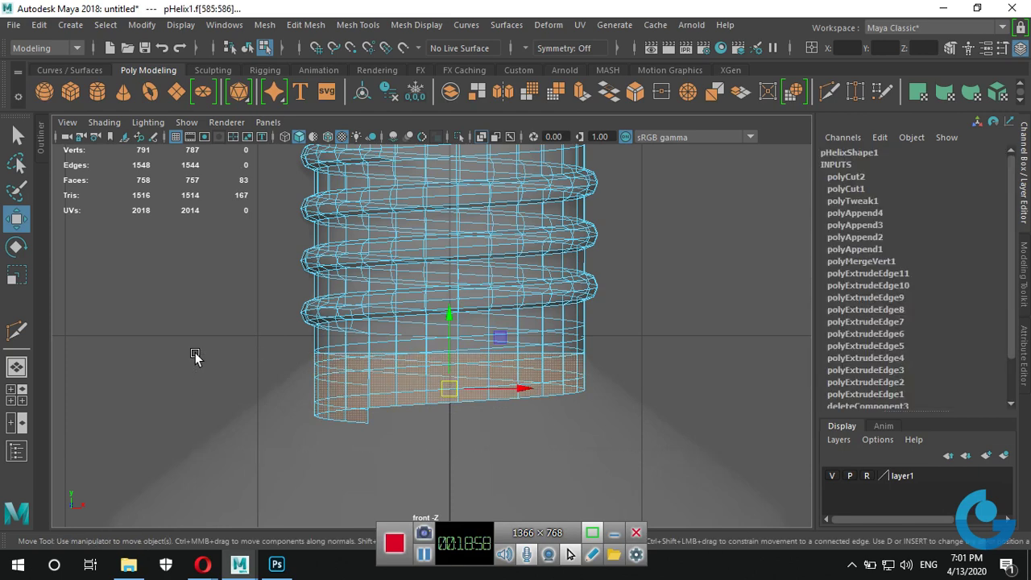
pyautogui.press('Delete')
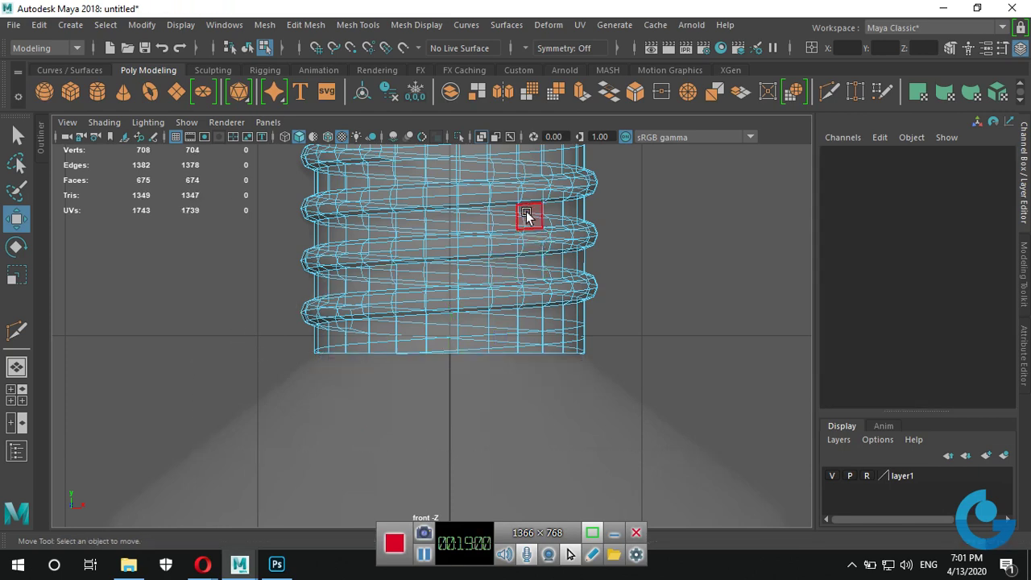
# Box-select and delete the uneven faces above the upper cut, leaving a flat top rim.
pyautogui.keyDown('alt'); pyautogui.moveTo(529, 214); pyautogui.dragTo(487, 316); pyautogui.keyUp('alt')
pyautogui.moveTo(199, 214); pyautogui.dragTo(658, 314)
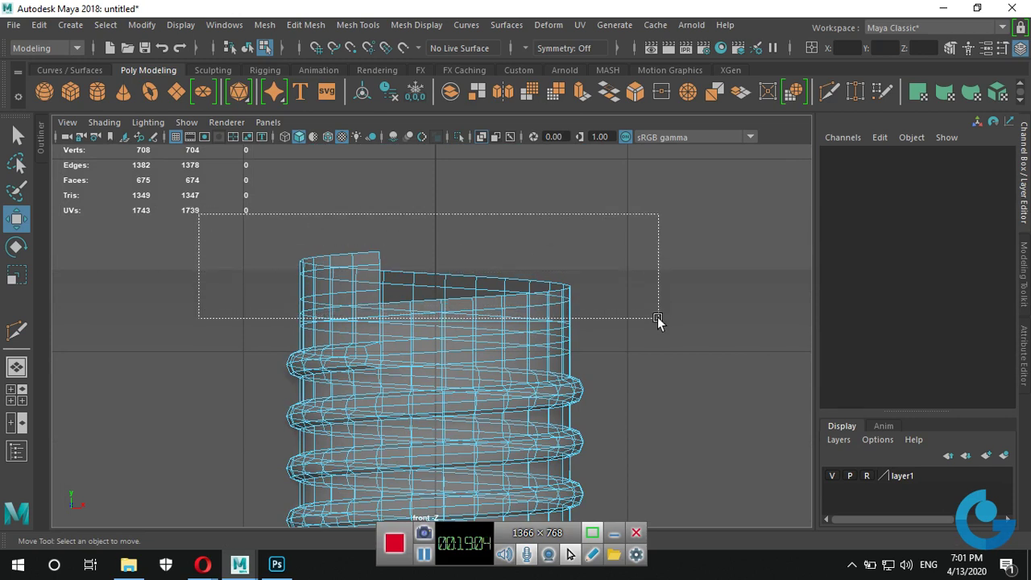
pyautogui.moveTo(658, 314); pyautogui.dragTo(658, 322)
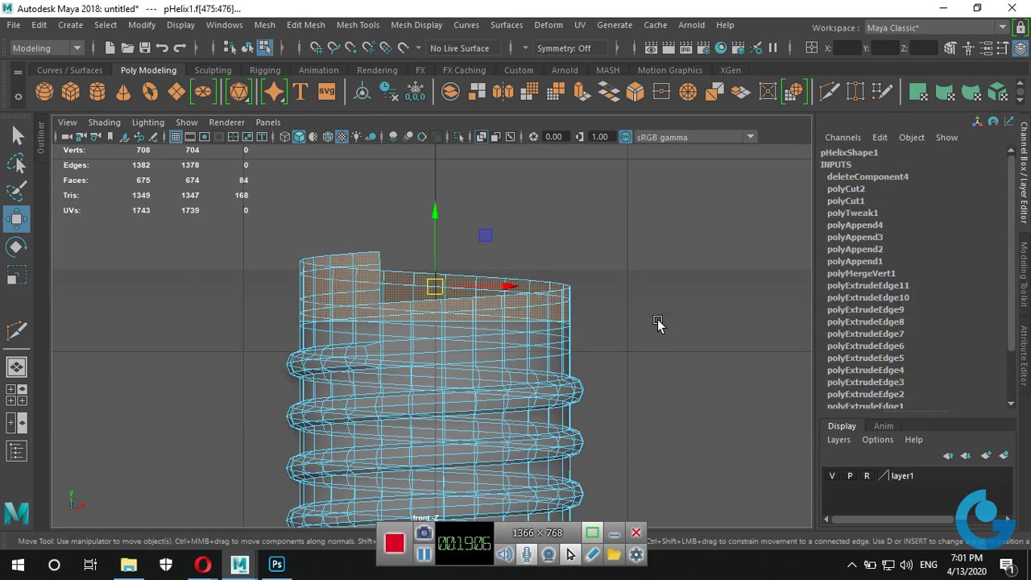
pyautogui.press('Delete')
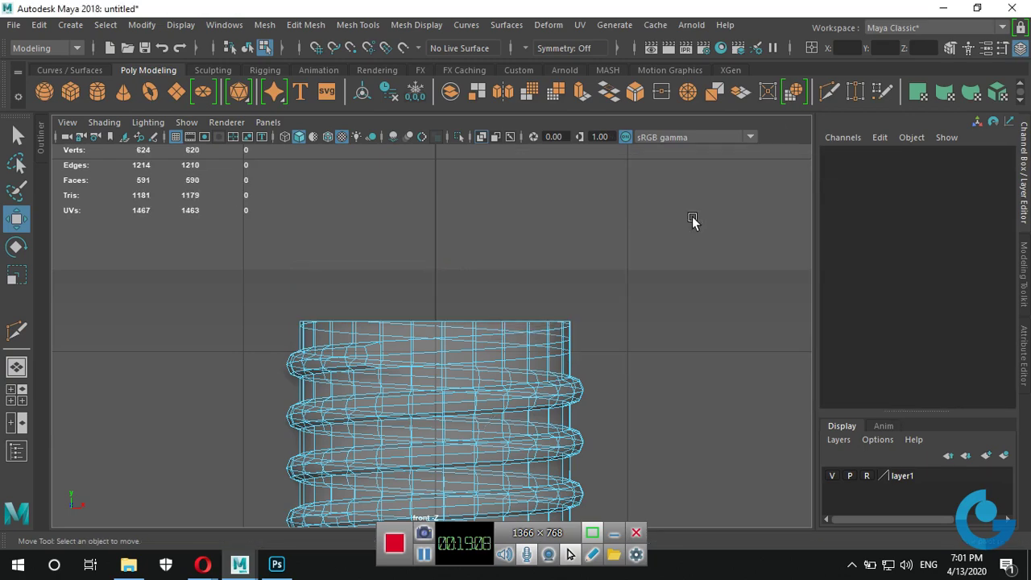
pyautogui.moveTo(692, 222)
pyautogui.keyDown('alt'); pyautogui.mouseDown()
pyautogui.moveTo(671, 218)
pyautogui.moveTo(444, 368)
pyautogui.moveTo(396, 368)
pyautogui.moveTo(566, 349)
pyautogui.moveTo(506, 364)
pyautogui.moveTo(504, 381)
pyautogui.moveTo(407, 384)
pyautogui.mouseUp(); pyautogui.keyUp('alt')
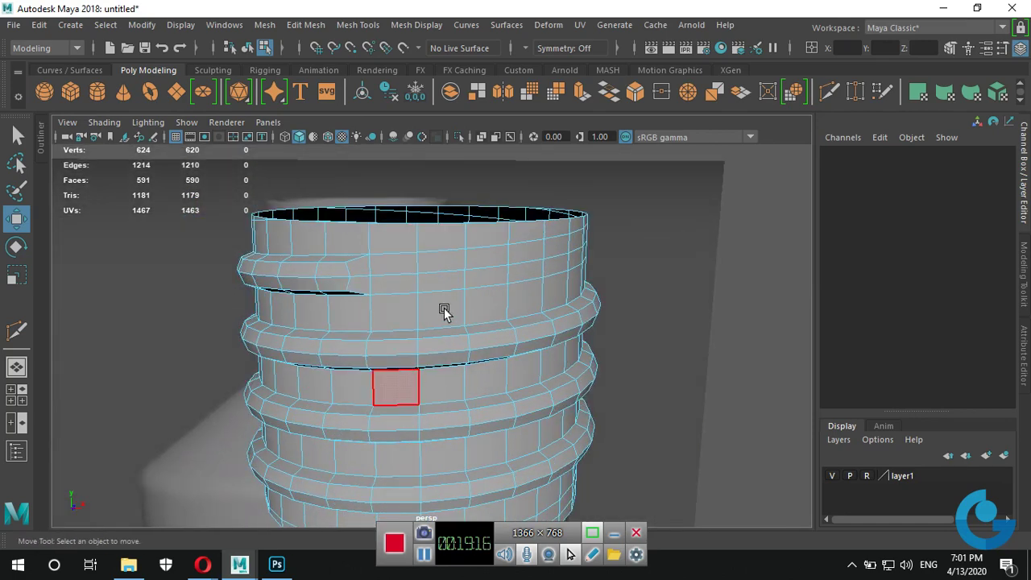
# Orbit around the open top to inspect the thread's end, then switch to edge mode.
pyautogui.moveTo(444, 312)
pyautogui.keyDown('alt'); pyautogui.mouseDown()
pyautogui.moveTo(401, 315)
pyautogui.moveTo(377, 268)
pyautogui.mouseUp(); pyautogui.keyUp('alt')
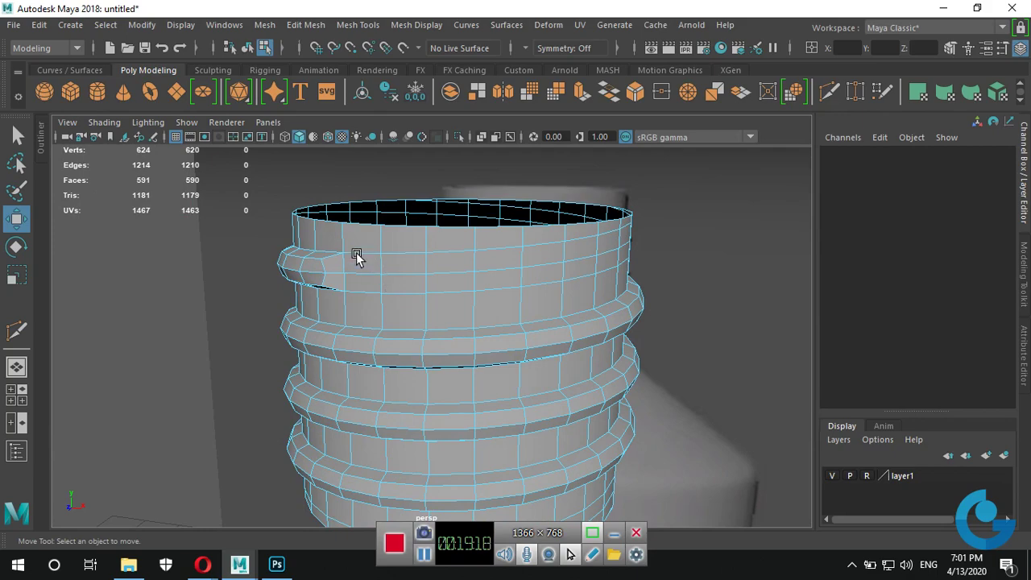
pyautogui.keyDown('alt'); pyautogui.moveTo(590, 301); pyautogui.dragTo(451, 304); pyautogui.keyUp('alt')
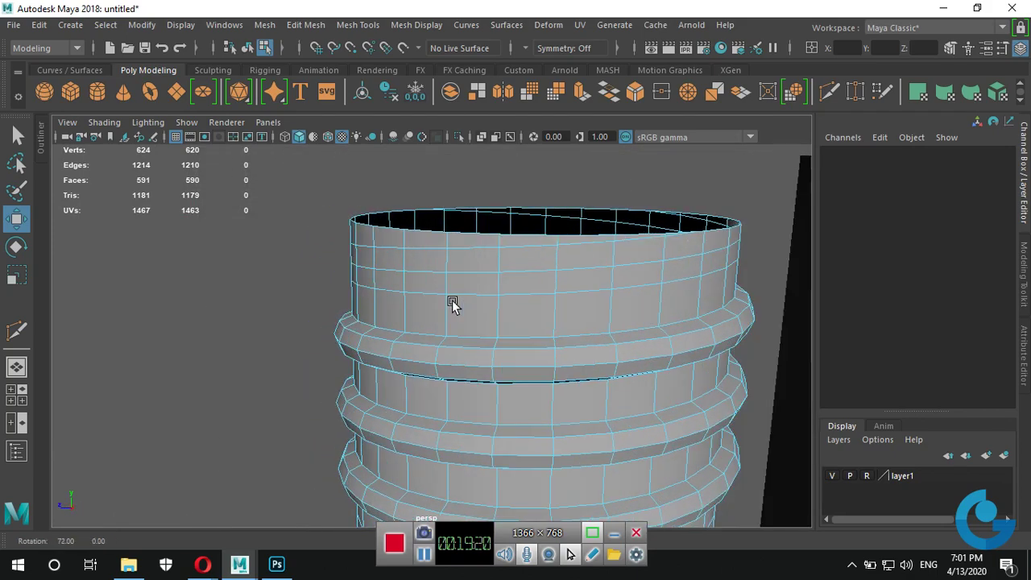
pyautogui.moveTo(706, 285)
pyautogui.keyDown('alt'); pyautogui.mouseDown()
pyautogui.moveTo(668, 307)
pyautogui.moveTo(443, 311)
pyautogui.moveTo(921, 311)
pyautogui.mouseUp(); pyautogui.keyUp('alt')
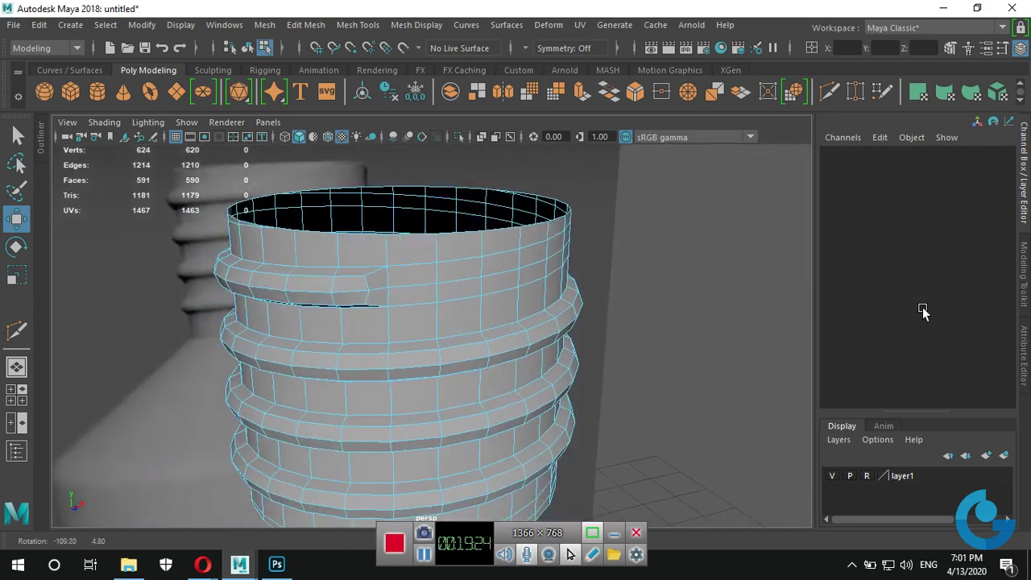
pyautogui.moveTo(563, 334)
pyautogui.keyDown('alt'); pyautogui.mouseDown()
pyautogui.moveTo(389, 354)
pyautogui.moveTo(370, 305)
pyautogui.mouseUp(); pyautogui.keyUp('alt')
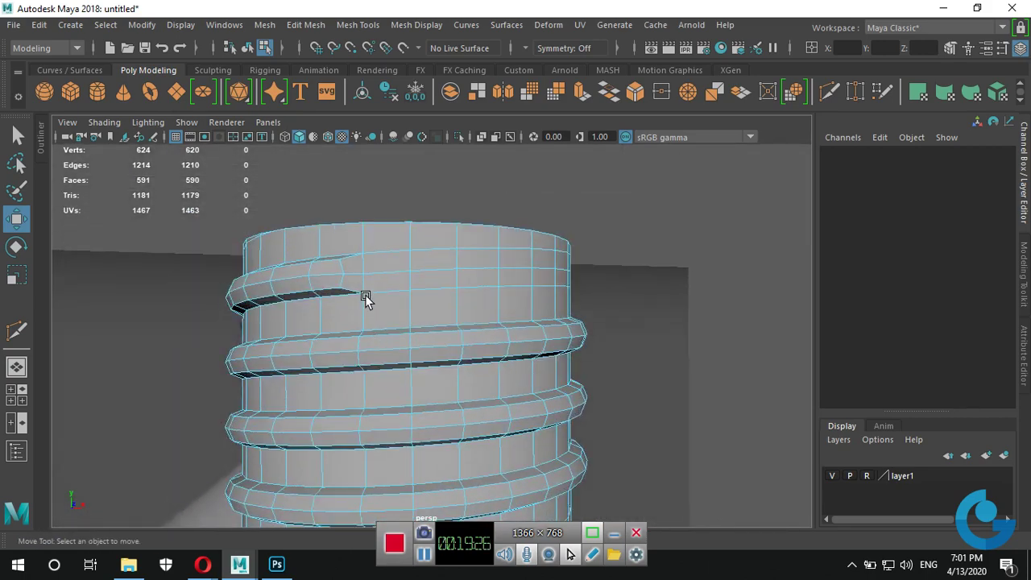
pyautogui.moveTo(464, 295)
pyautogui.keyDown('alt'); pyautogui.mouseDown()
pyautogui.moveTo(469, 323)
pyautogui.moveTo(444, 346)
pyautogui.moveTo(299, 334)
pyautogui.moveTo(125, 355)
pyautogui.mouseUp(); pyautogui.keyUp('alt')
pyautogui.keyDown('alt'); pyautogui.moveTo(547, 341); pyautogui.dragTo(428, 362); pyautogui.keyUp('alt')
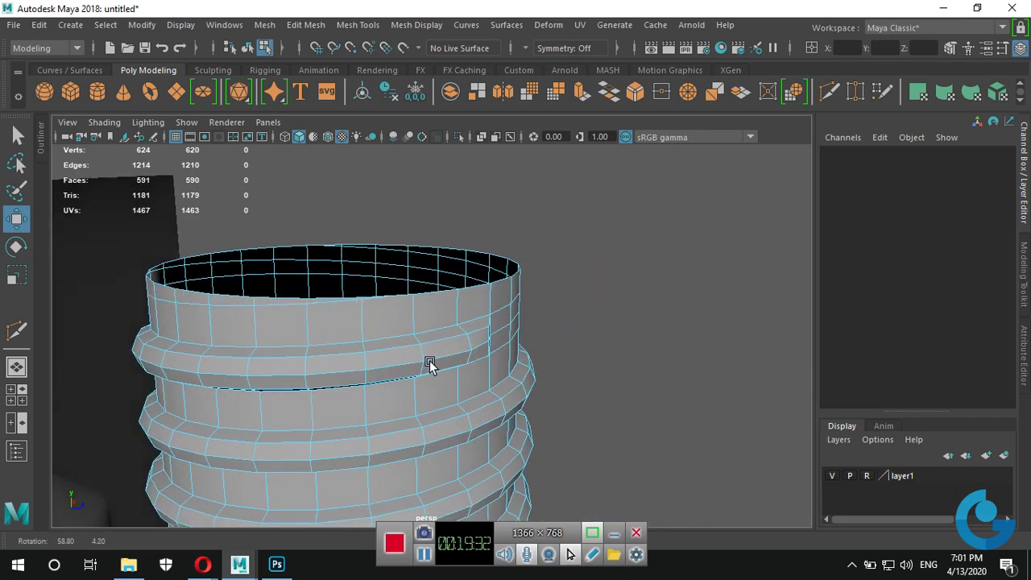
pyautogui.keyDown('alt'); pyautogui.moveTo(428, 362); pyautogui.dragTo(589, 373, button='right'); pyautogui.keyUp('alt')
pyautogui.moveTo(590, 373)
pyautogui.keyDown('alt'); pyautogui.mouseDown()
pyautogui.moveTo(501, 376)
pyautogui.moveTo(540, 368)
pyautogui.moveTo(571, 317)
pyautogui.mouseUp(); pyautogui.keyUp('alt')
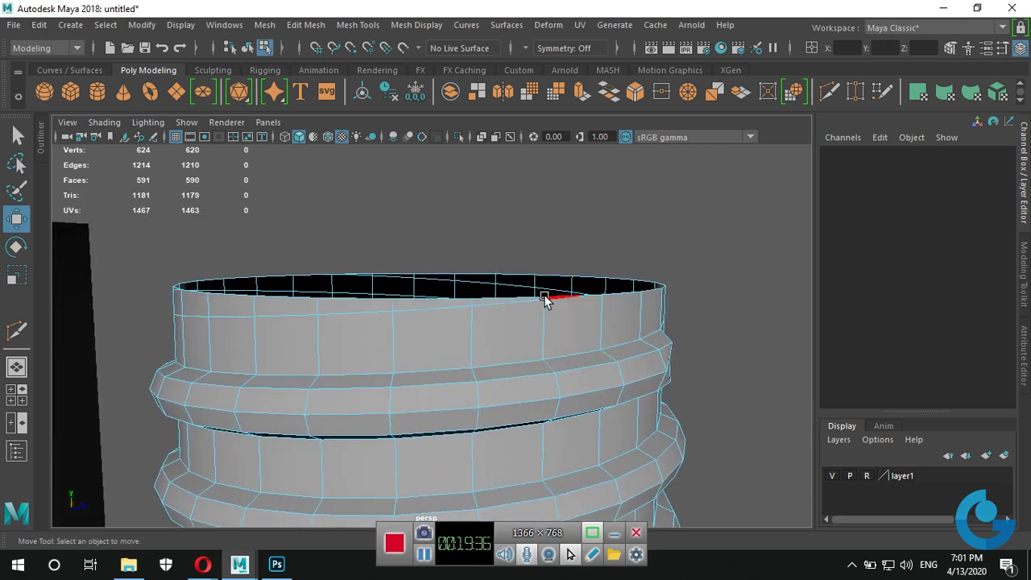
pyautogui.moveTo(677, 345)
pyautogui.keyDown('alt'); pyautogui.mouseDown()
pyautogui.moveTo(516, 347)
pyautogui.moveTo(552, 363)
pyautogui.moveTo(524, 347)
pyautogui.mouseUp(); pyautogui.keyUp('alt')
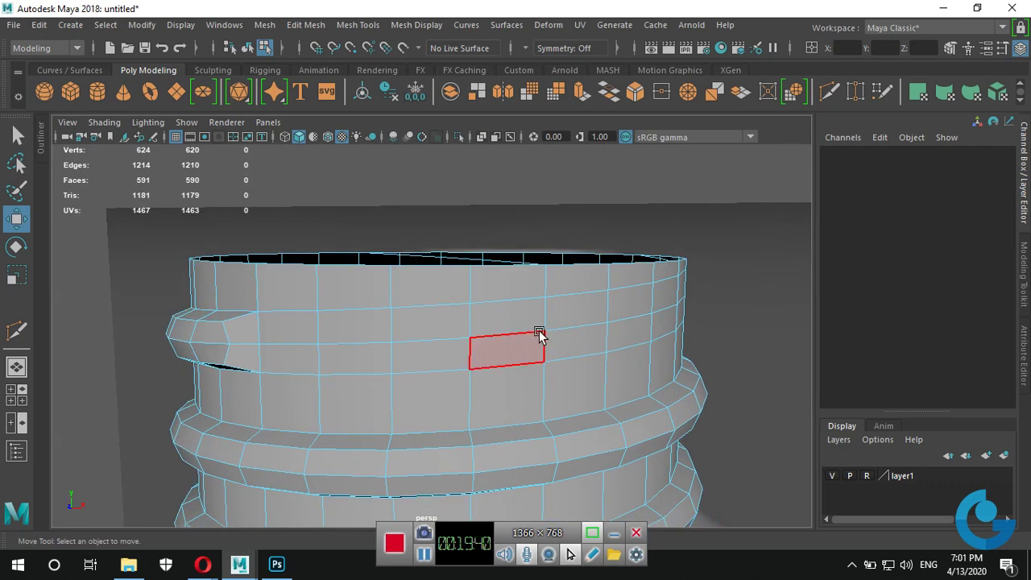
pyautogui.moveTo(380, 329)
pyautogui.keyDown('alt'); pyautogui.mouseDown()
pyautogui.moveTo(392, 319)
pyautogui.moveTo(387, 333)
pyautogui.mouseUp(); pyautogui.keyUp('alt')
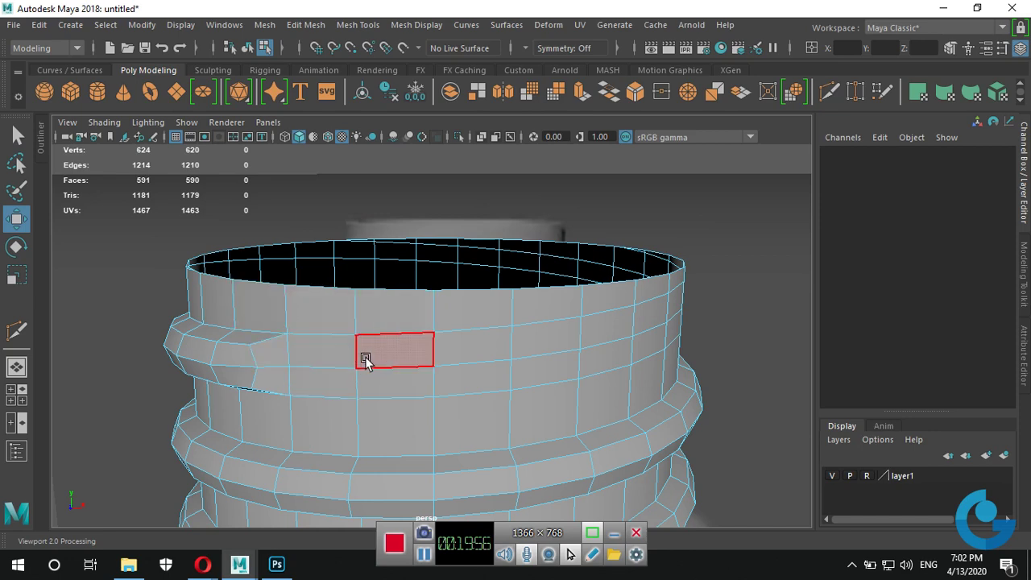
pyautogui.keyDown('alt'); pyautogui.moveTo(322, 324); pyautogui.dragTo(368, 320); pyautogui.keyUp('alt')
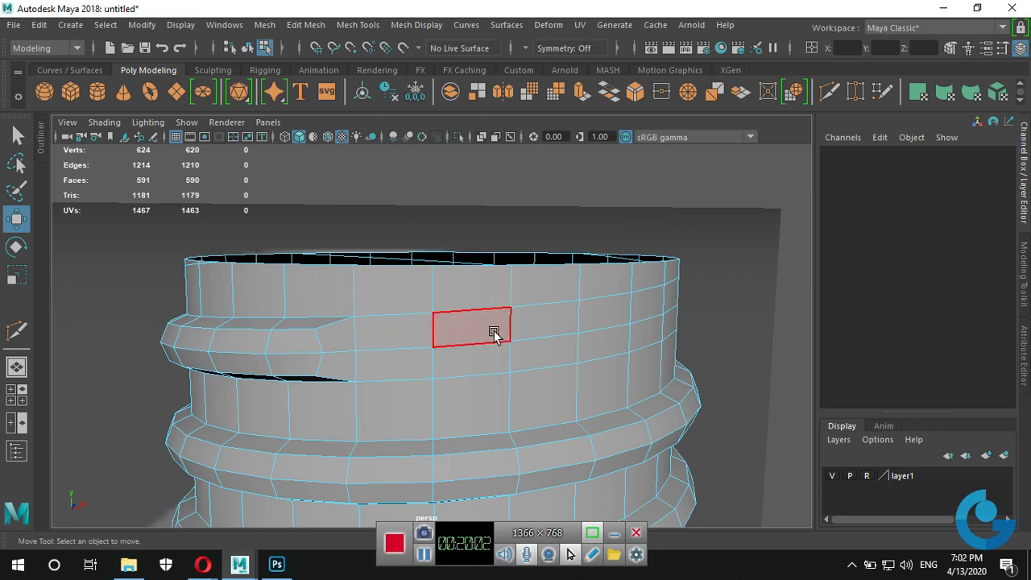
pyautogui.keyDown('alt'); pyautogui.moveTo(494, 334); pyautogui.dragTo(366, 342); pyautogui.keyUp('alt')
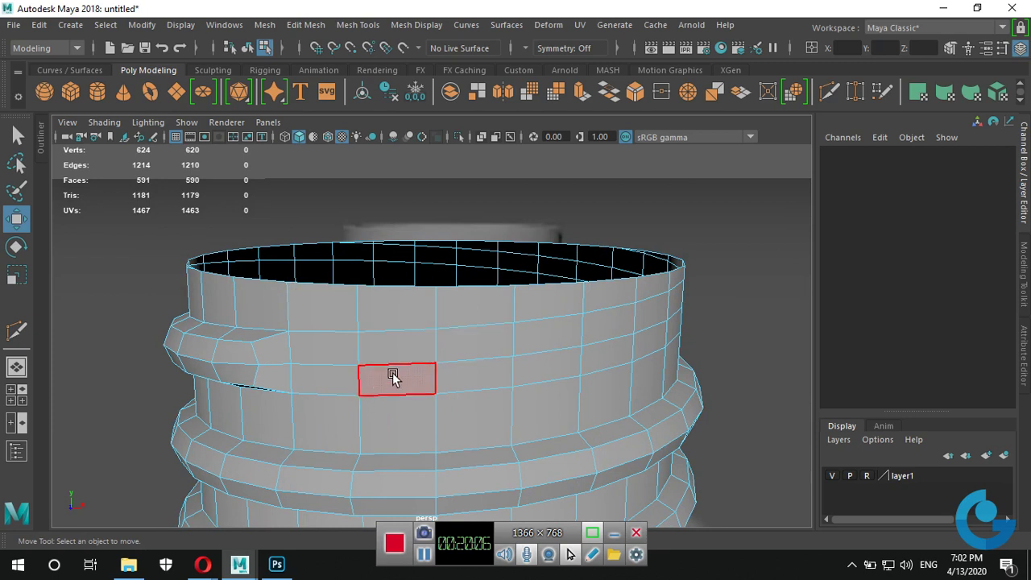
pyautogui.moveTo(536, 314); pyautogui.dragTo(532, 112, button='right')
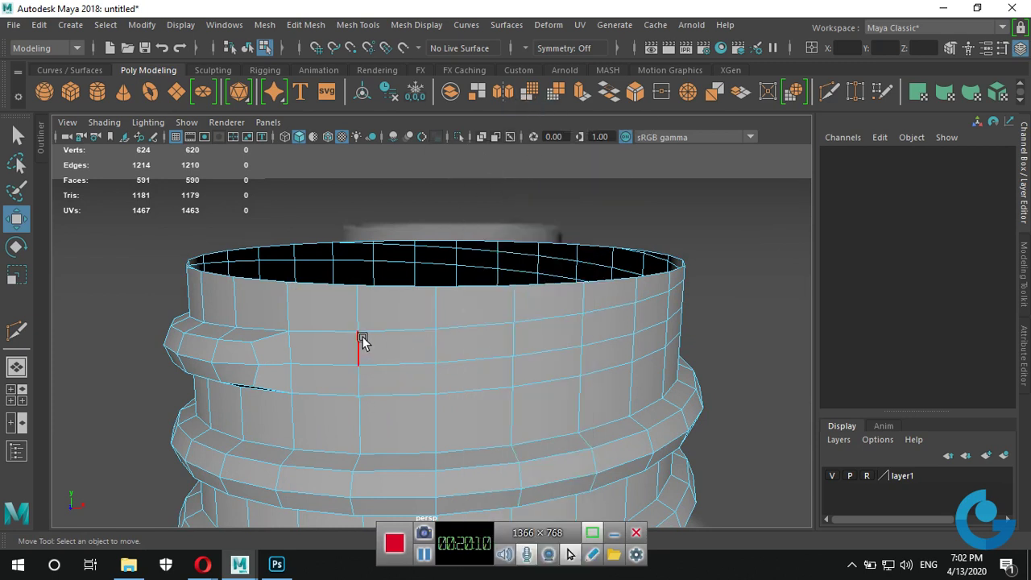
# Multi-Cut two diagonal edges across the wall faces just right of the thread's end.
pyautogui.click(833, 94)
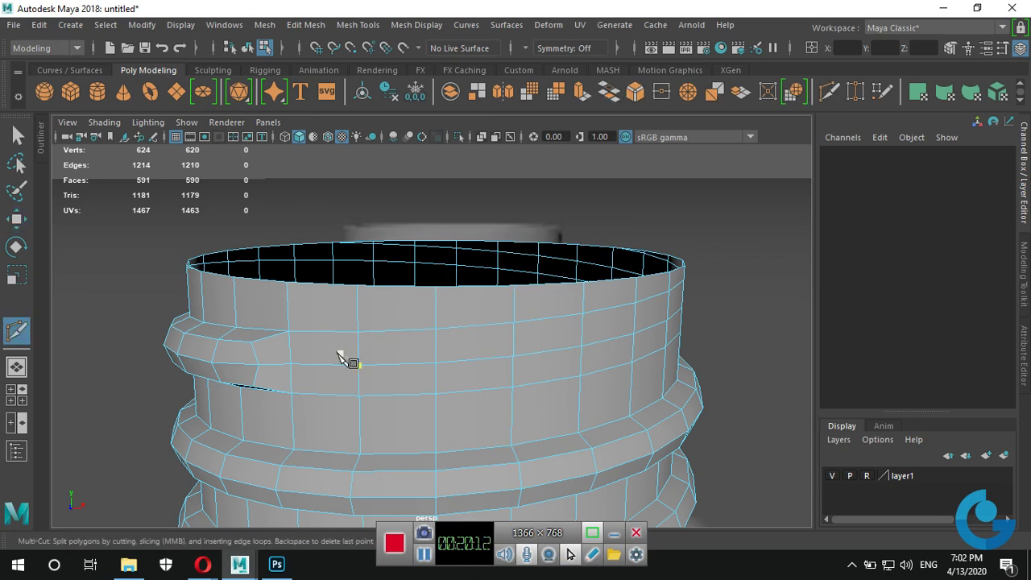
pyautogui.click(357, 331)
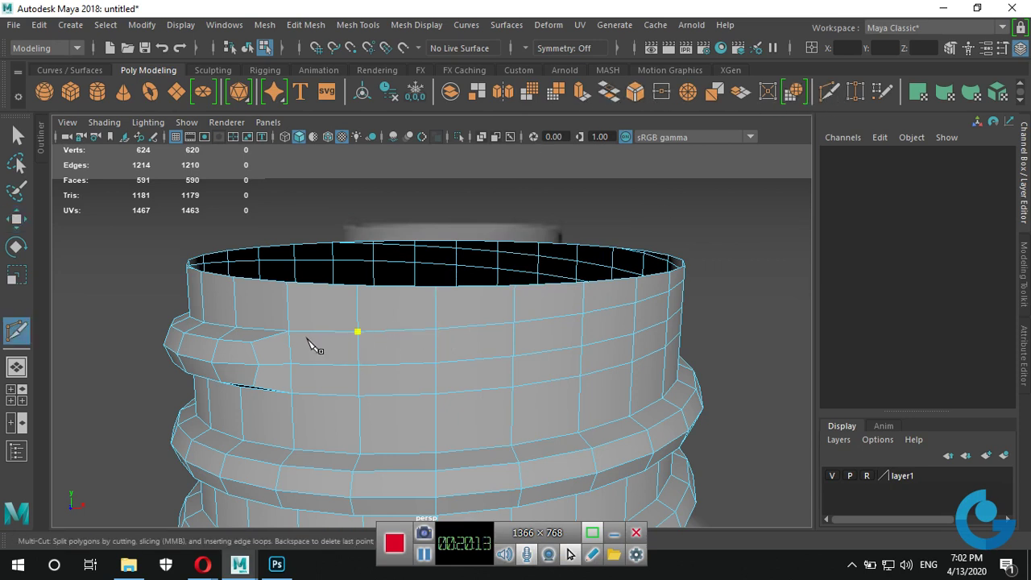
pyautogui.click(435, 363)
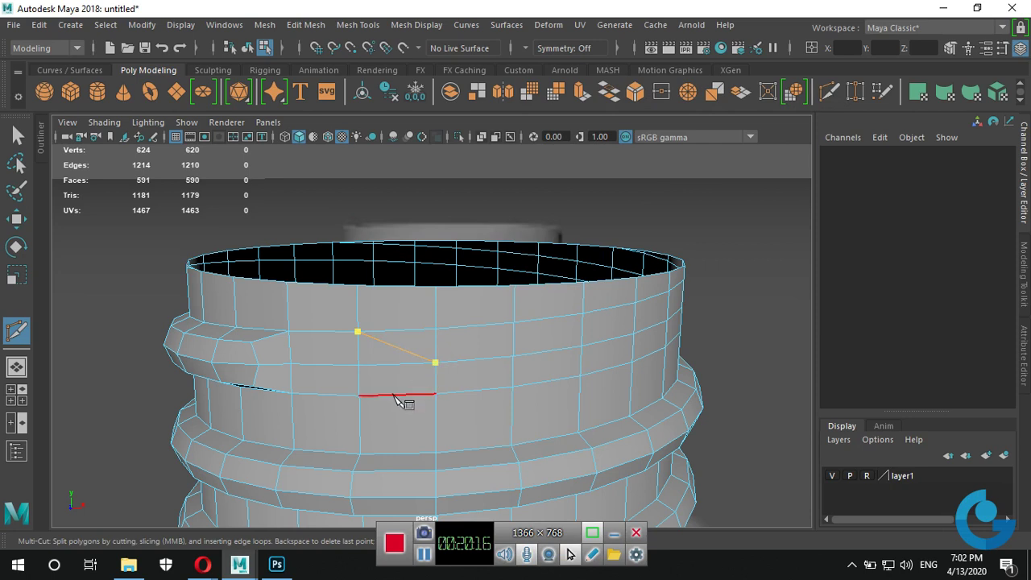
pyautogui.click(359, 396)
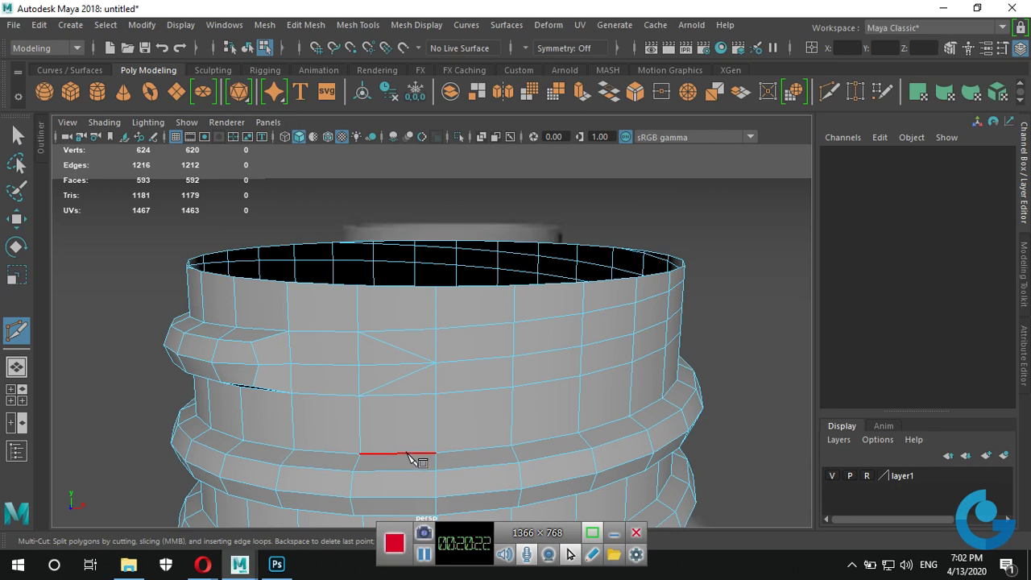
pyautogui.press('w')
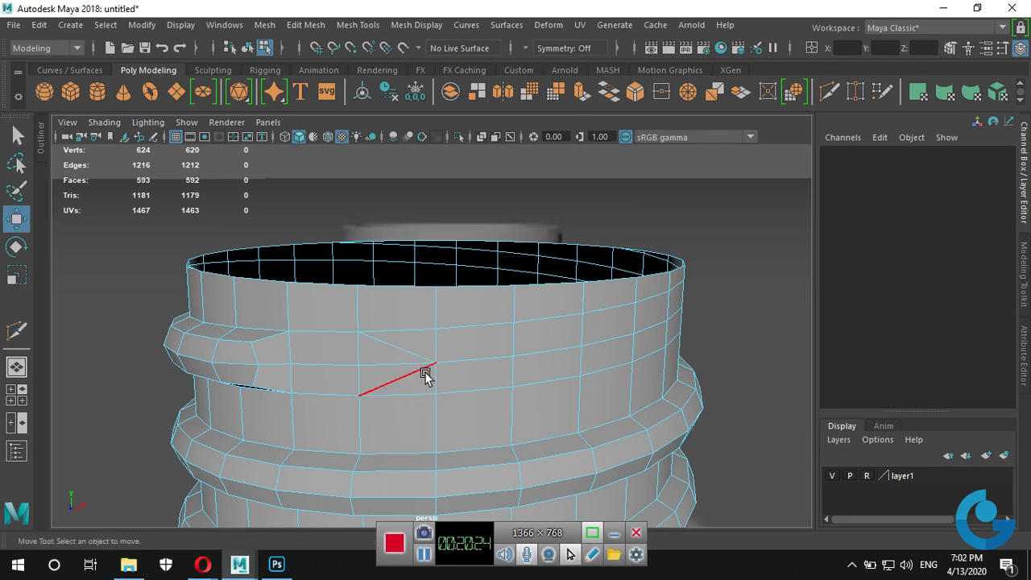
# Select the two new diagonal edges on the wall and delete them.
pyautogui.keyDown('alt'); pyautogui.moveTo(405, 375); pyautogui.dragTo(395, 336); pyautogui.keyUp('alt')
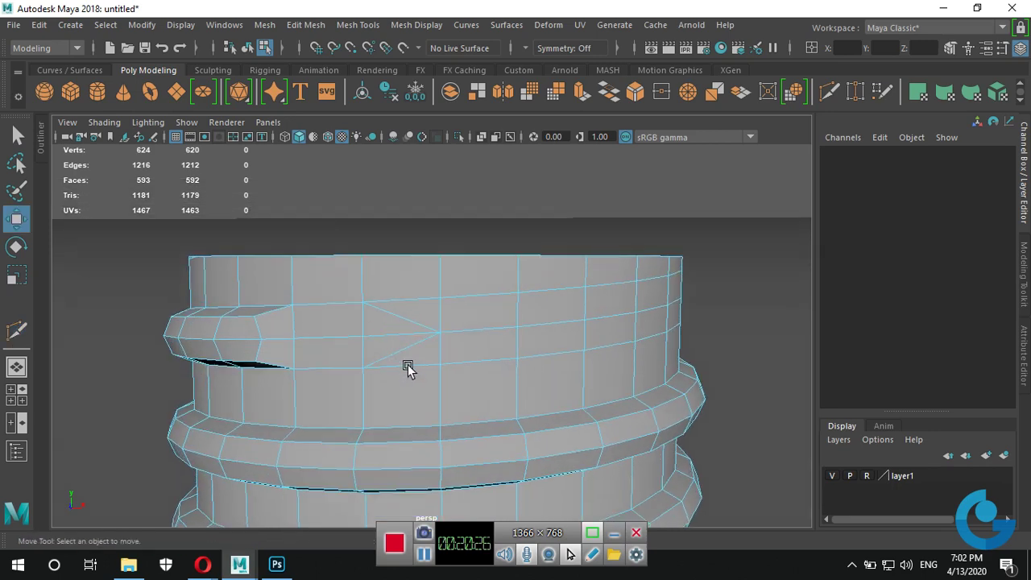
pyautogui.click(387, 336)
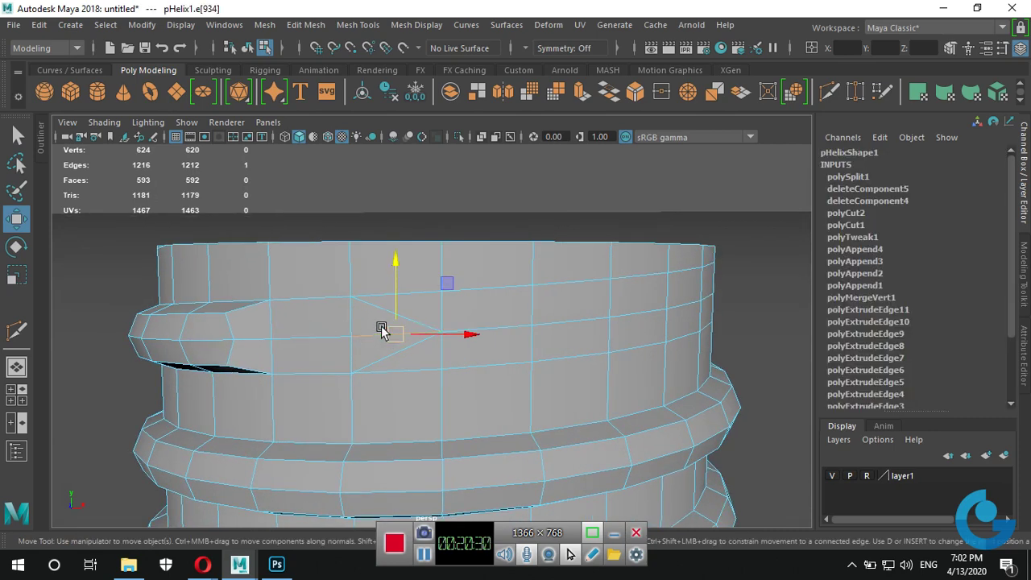
pyautogui.click(312, 319)
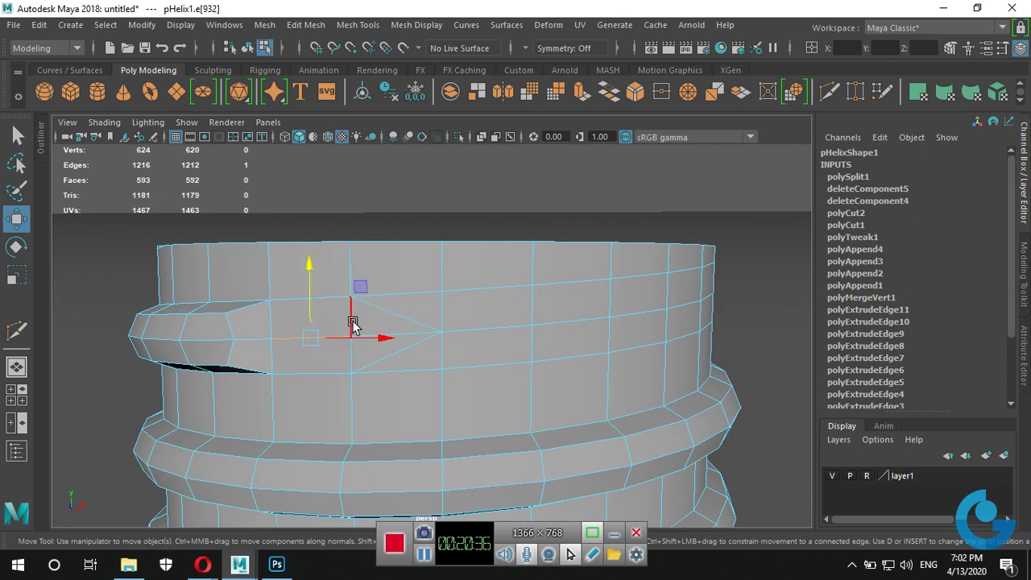
pyautogui.moveTo(404, 317); pyautogui.dragTo(406, 339)
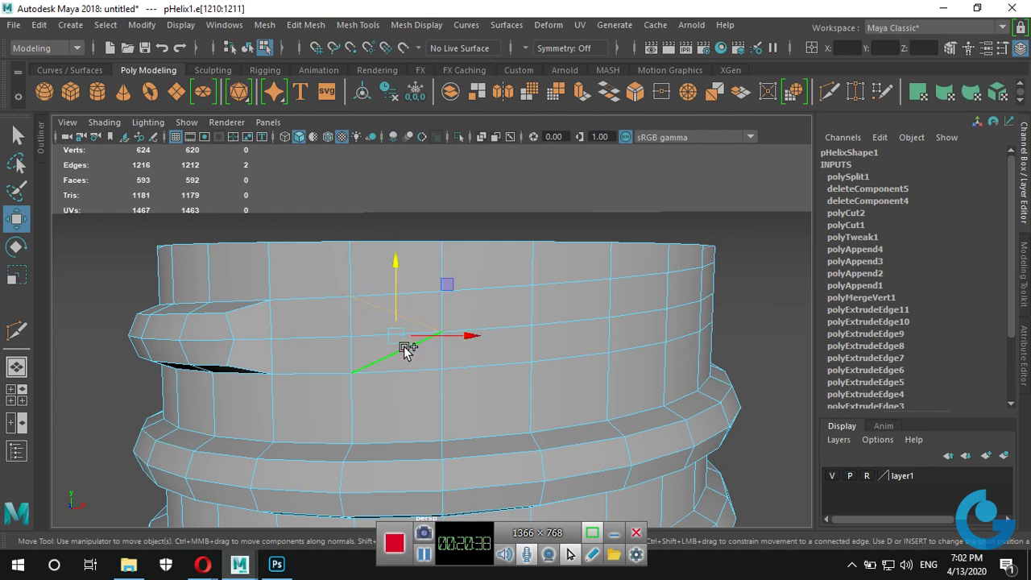
pyautogui.press('Delete')
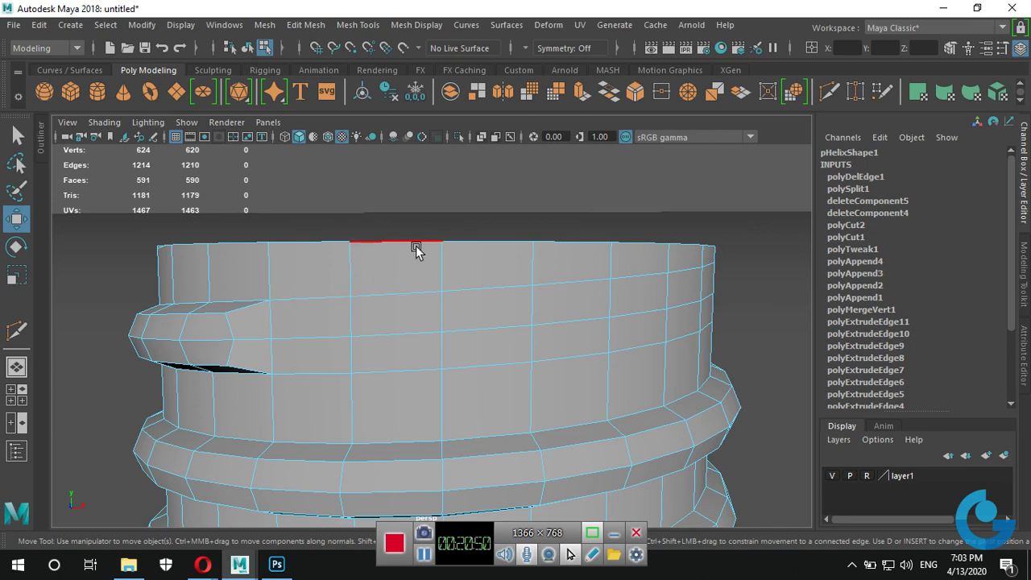
pyautogui.keyDown('alt'); pyautogui.moveTo(414, 333); pyautogui.dragTo(381, 357); pyautogui.keyUp('alt')
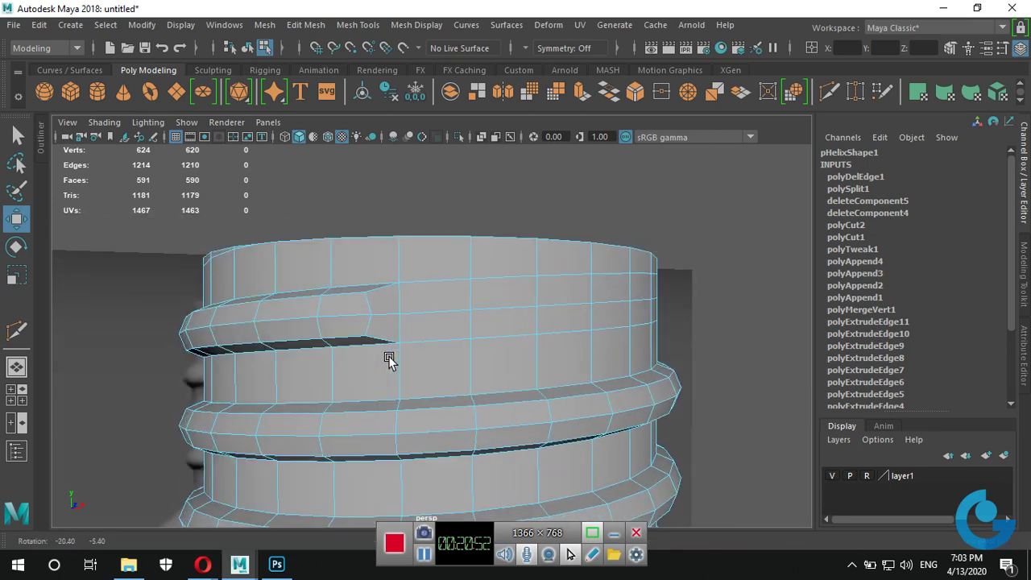
pyautogui.keyDown('alt'); pyautogui.moveTo(381, 357); pyautogui.dragTo(480, 375, button='right'); pyautogui.keyUp('alt')
pyautogui.keyDown('alt'); pyautogui.moveTo(480, 376); pyautogui.dragTo(438, 399); pyautogui.keyUp('alt')
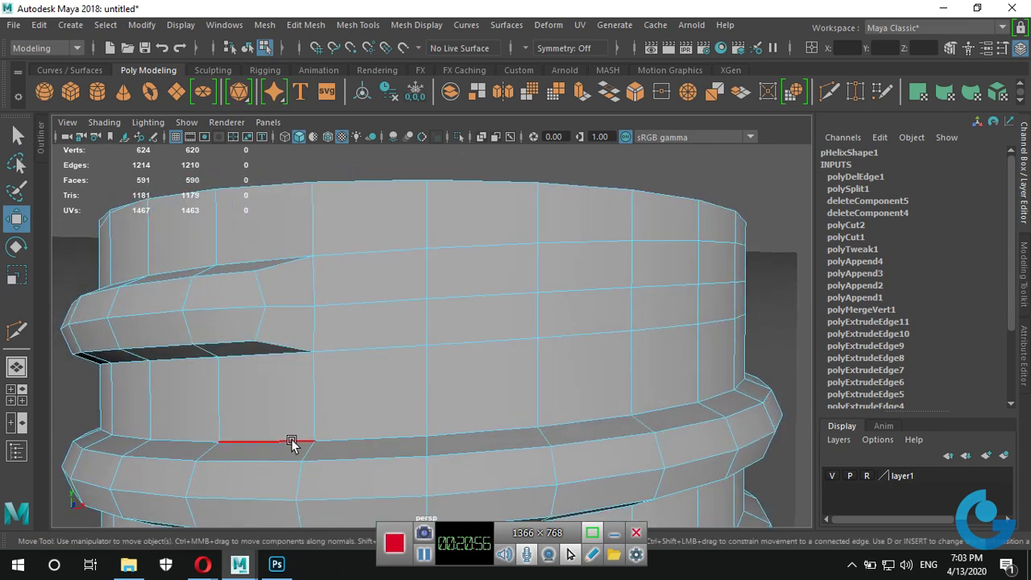
pyautogui.moveTo(293, 439)
pyautogui.keyDown('alt'); pyautogui.mouseDown()
pyautogui.moveTo(379, 405)
pyautogui.moveTo(335, 379)
pyautogui.mouseUp(); pyautogui.keyUp('alt')
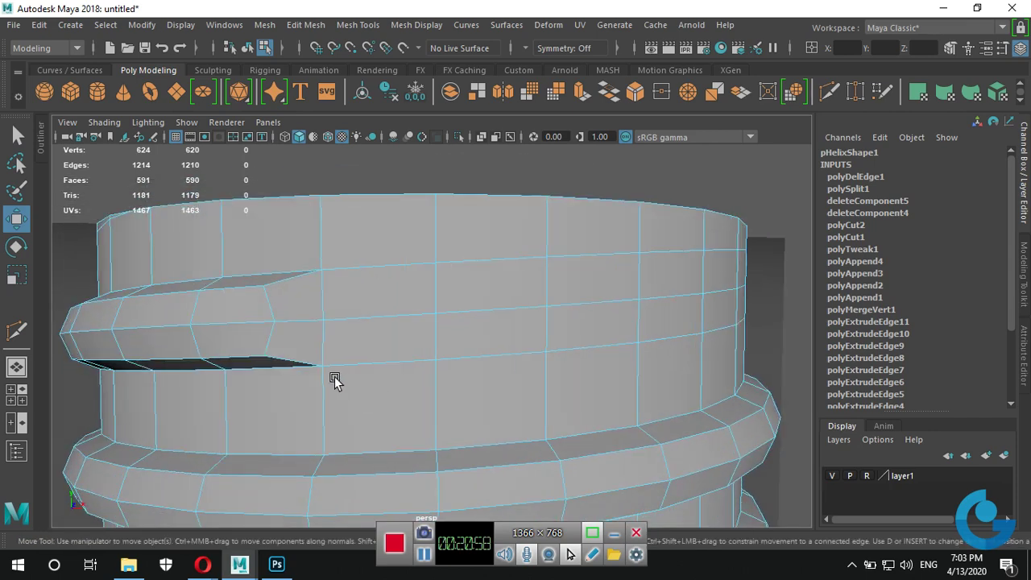
pyautogui.scroll(2, 474, 380)
pyautogui.scroll(-2, 451, 387)
pyautogui.keyDown('alt'); pyautogui.moveTo(432, 391); pyautogui.dragTo(411, 396); pyautogui.keyUp('alt')
pyautogui.scroll(-1, 395, 399)
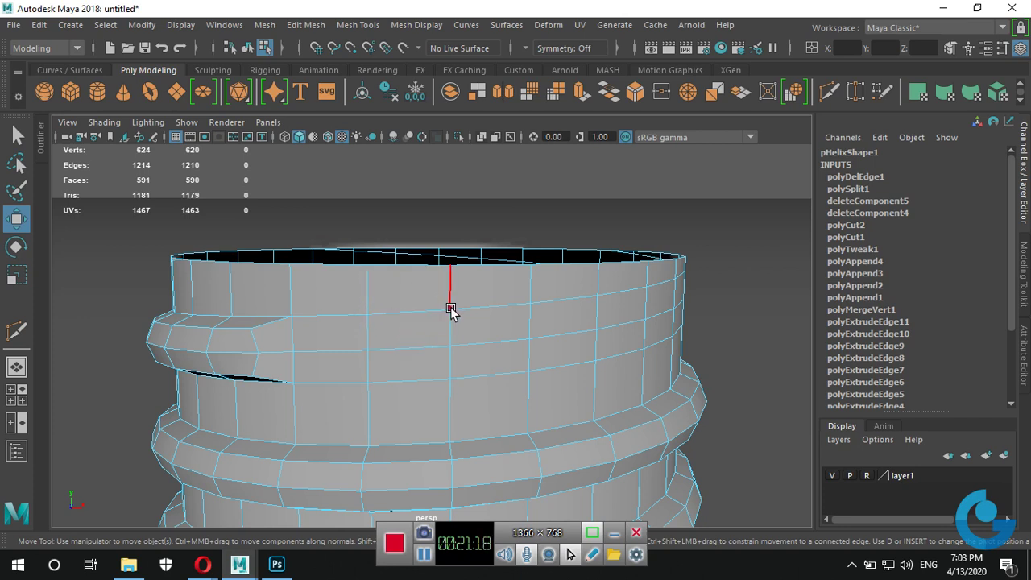
# Multi-Cut a path down the wall above the thread's end to the lower edge, then up to the top edge.
pyautogui.click(399, 310)
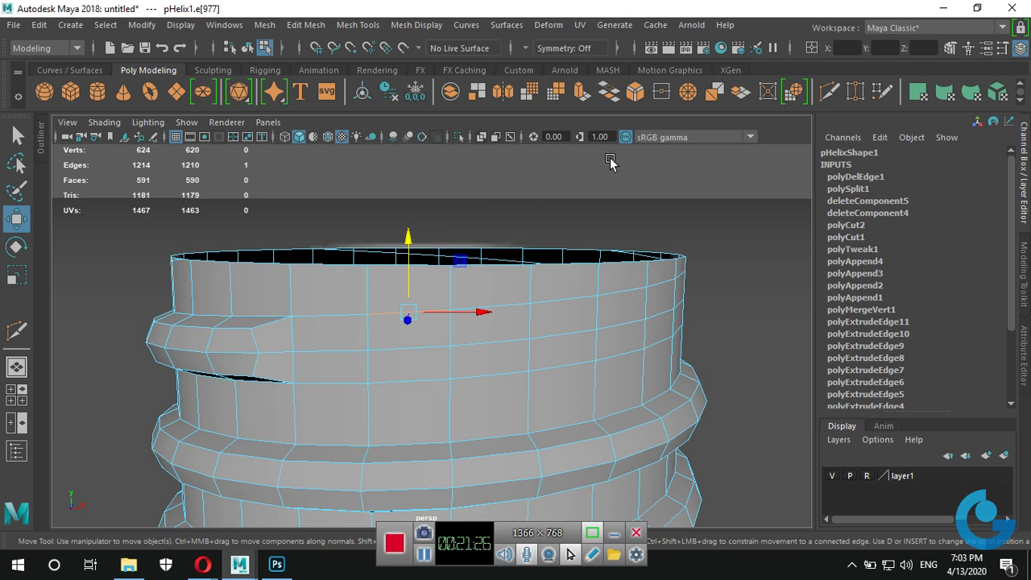
pyautogui.click(828, 91)
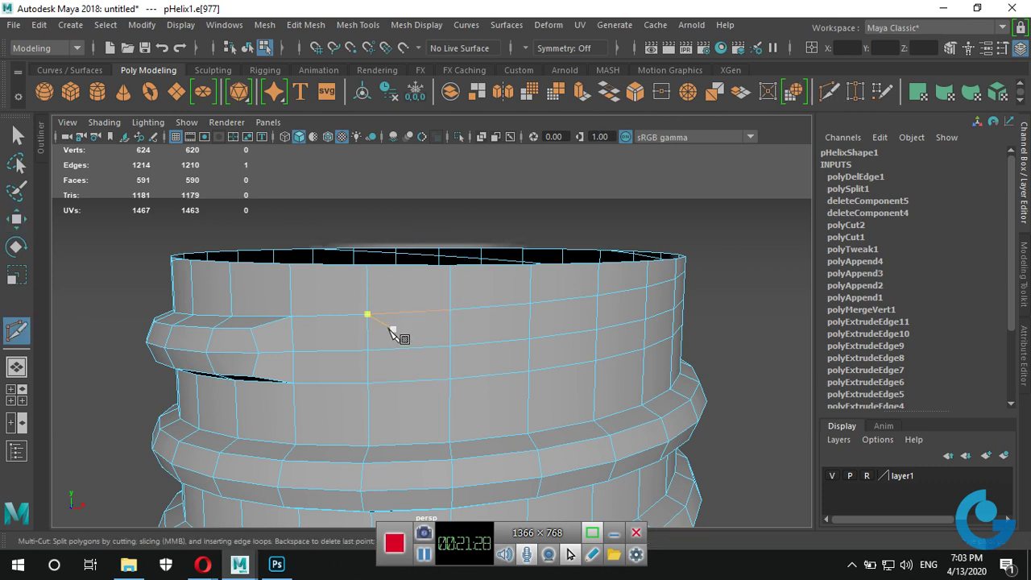
pyautogui.click(325, 314)
pyautogui.click(327, 351)
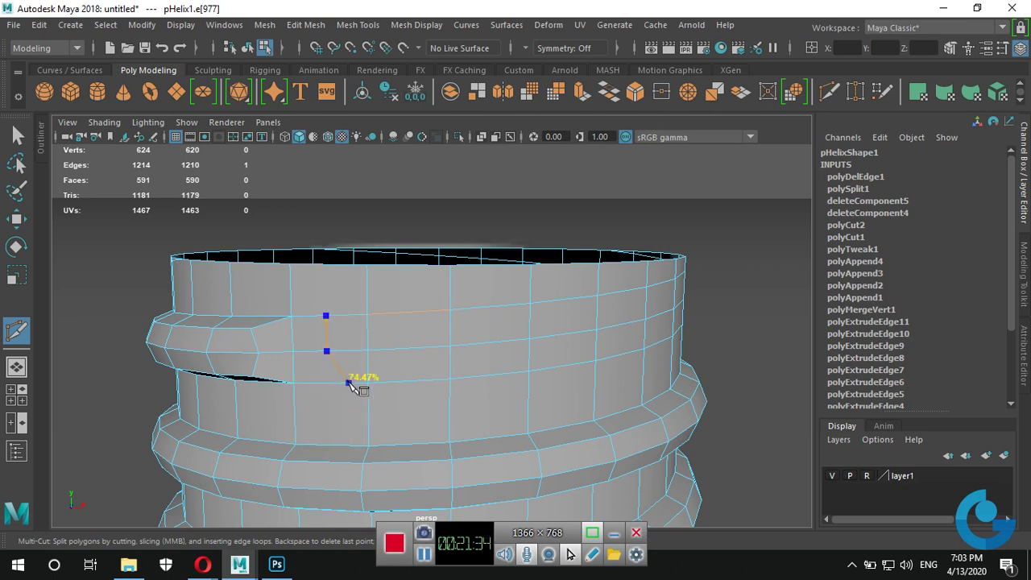
pyautogui.click(327, 383)
pyautogui.click(364, 467)
pyautogui.press('Return')
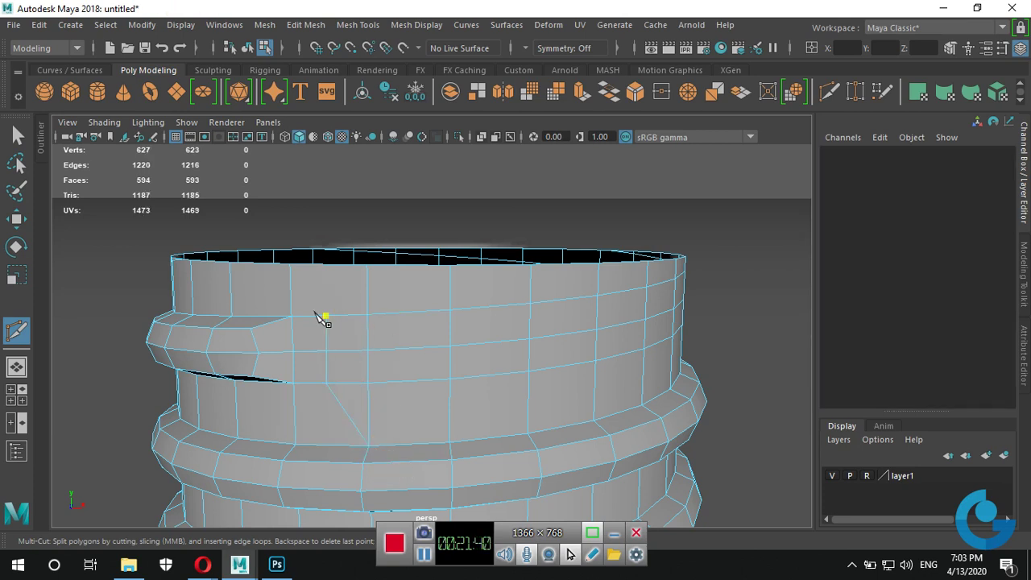
pyautogui.click(366, 264)
# Select the upper wall edge loop, drop its end edge, and delete it with Ctrl+Backspace.
pyautogui.press('w')
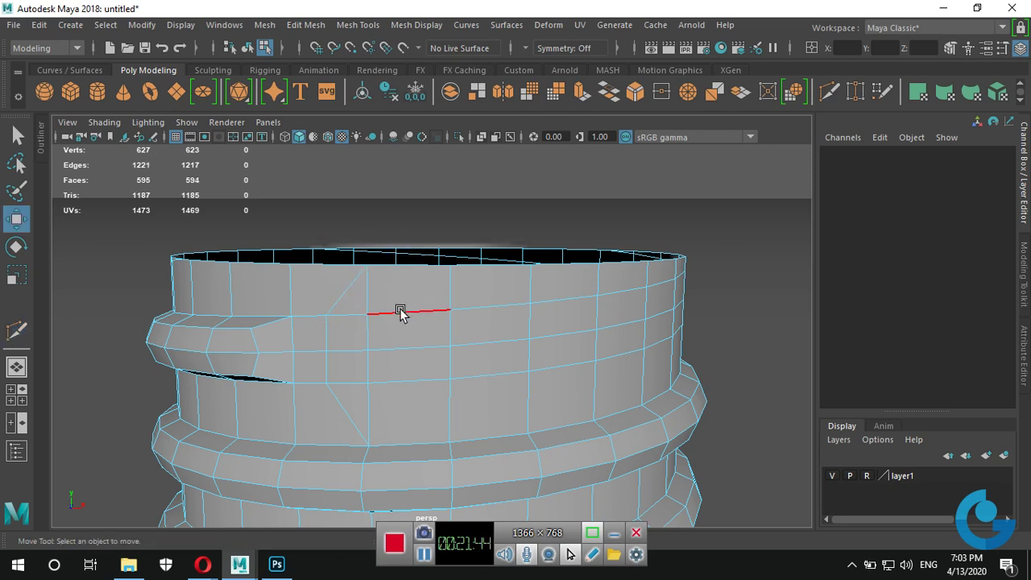
pyautogui.click(400, 314)
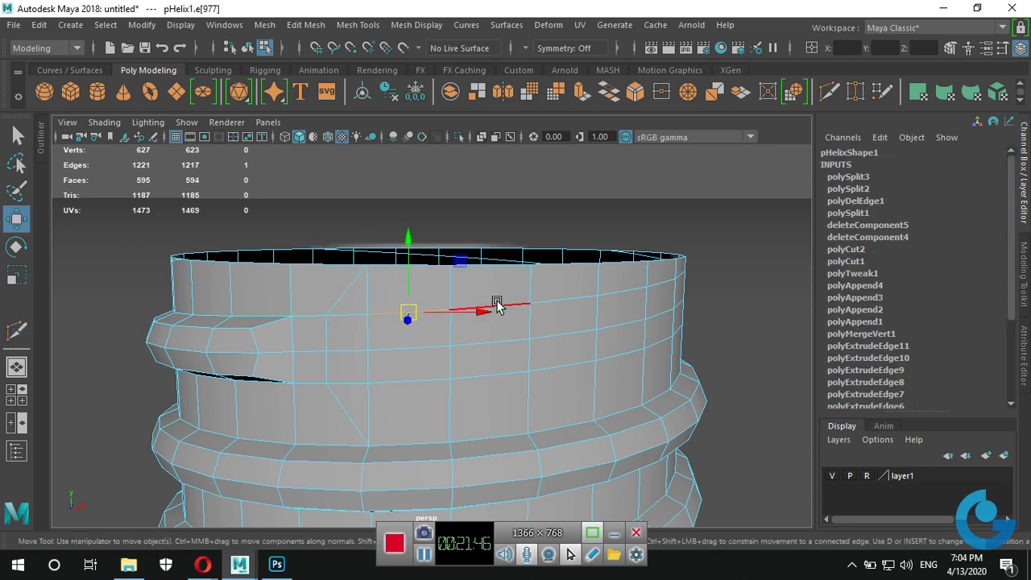
pyautogui.doubleClick(497, 304)
pyautogui.keyDown('ctrl'); pyautogui.click(314, 317); pyautogui.keyUp('ctrl')
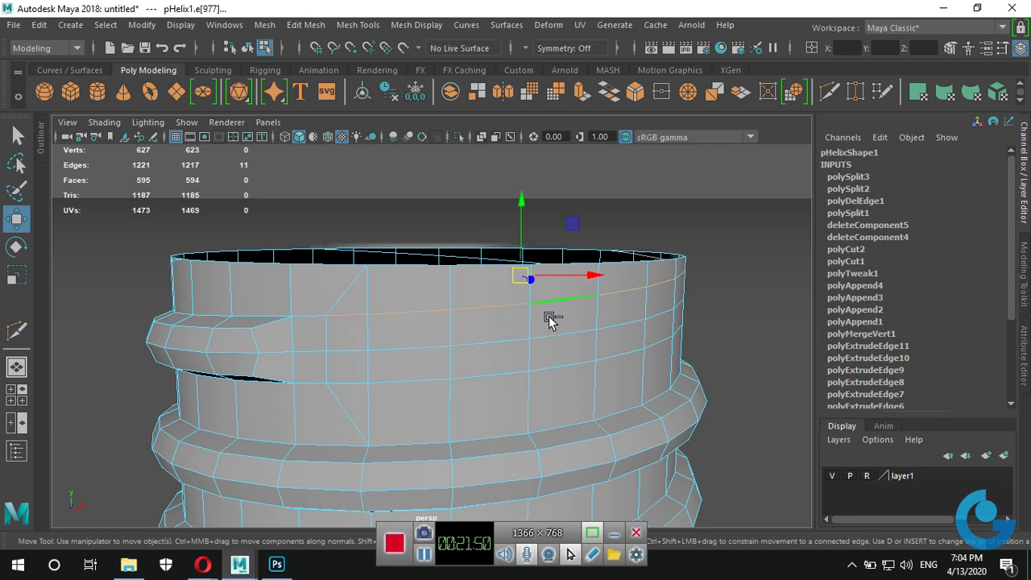
pyautogui.hotkey('ctrl', 'BackSpace')
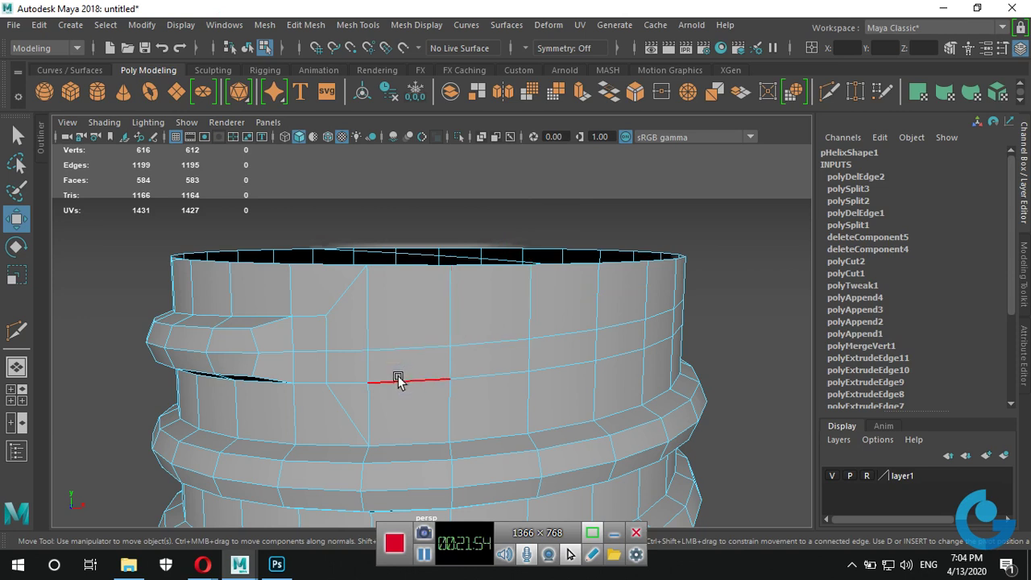
# Select the 25-edge loop around the upper cylinder and delete it.
pyautogui.doubleClick(398, 381)
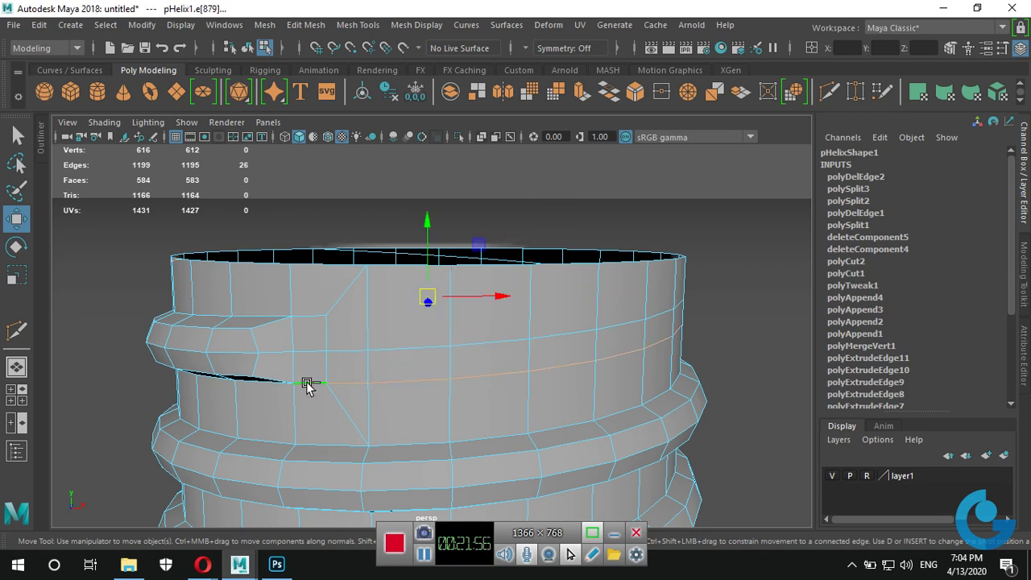
pyautogui.keyDown('alt'); pyautogui.moveTo(441, 391); pyautogui.dragTo(427, 381); pyautogui.keyUp('alt')
pyautogui.doubleClick(344, 346)
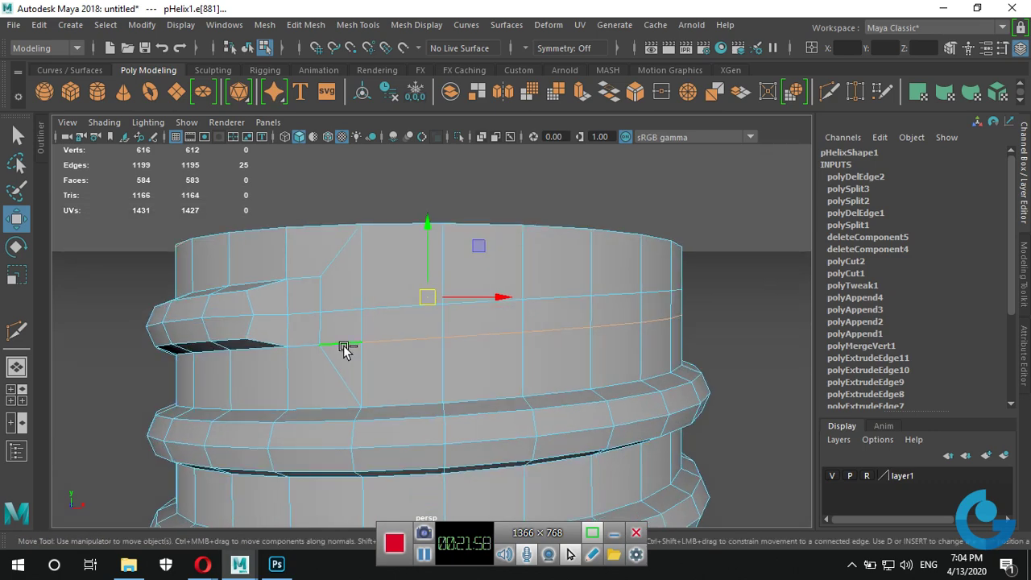
pyautogui.keyDown('ctrl'); pyautogui.click(342, 341); pyautogui.keyUp('ctrl')
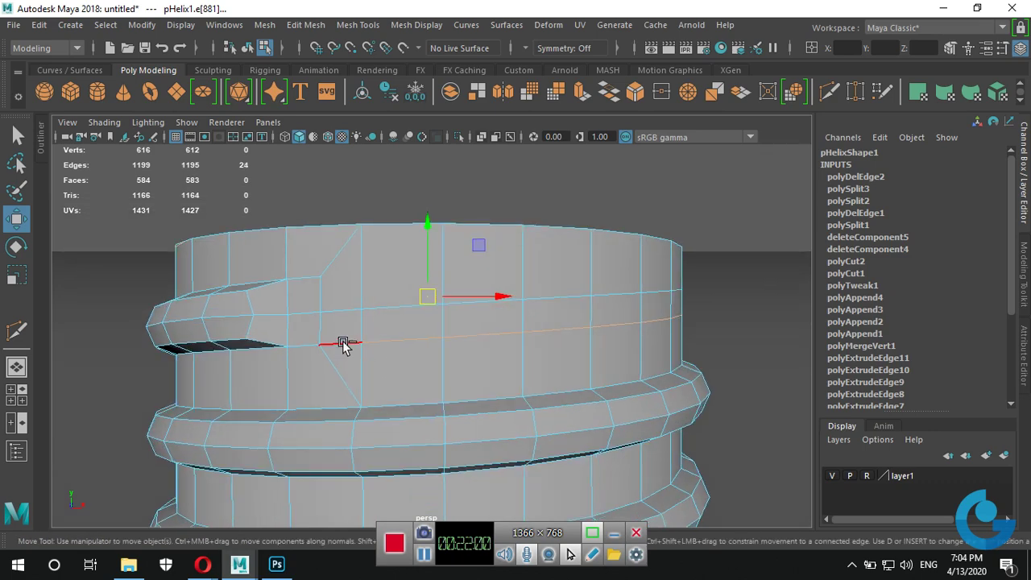
pyautogui.keyDown('shift'); pyautogui.click(343, 345); pyautogui.keyUp('shift')
pyautogui.keyDown('alt'); pyautogui.moveTo(588, 357); pyautogui.dragTo(46, 346); pyautogui.keyUp('alt')
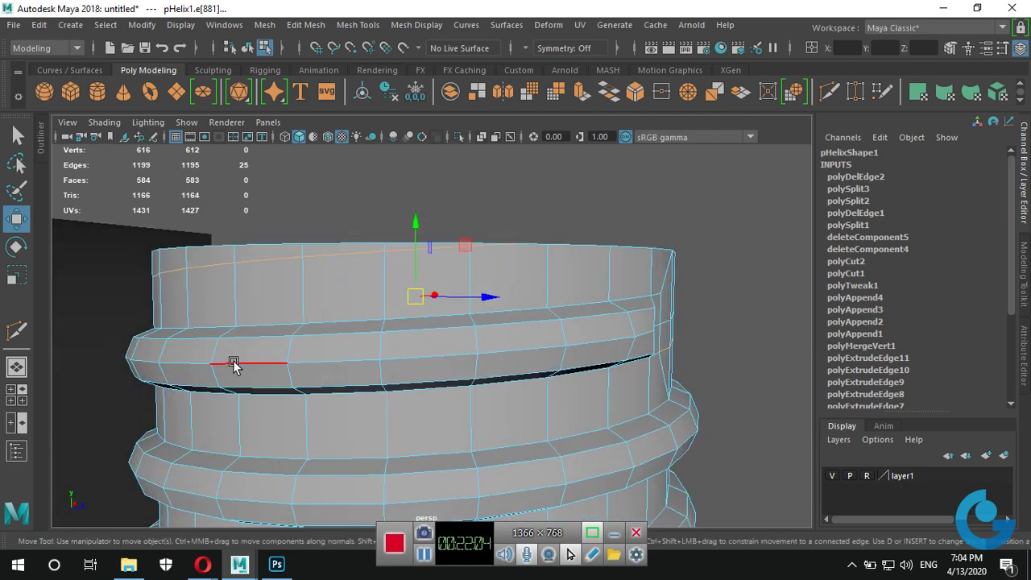
pyautogui.press('Delete')
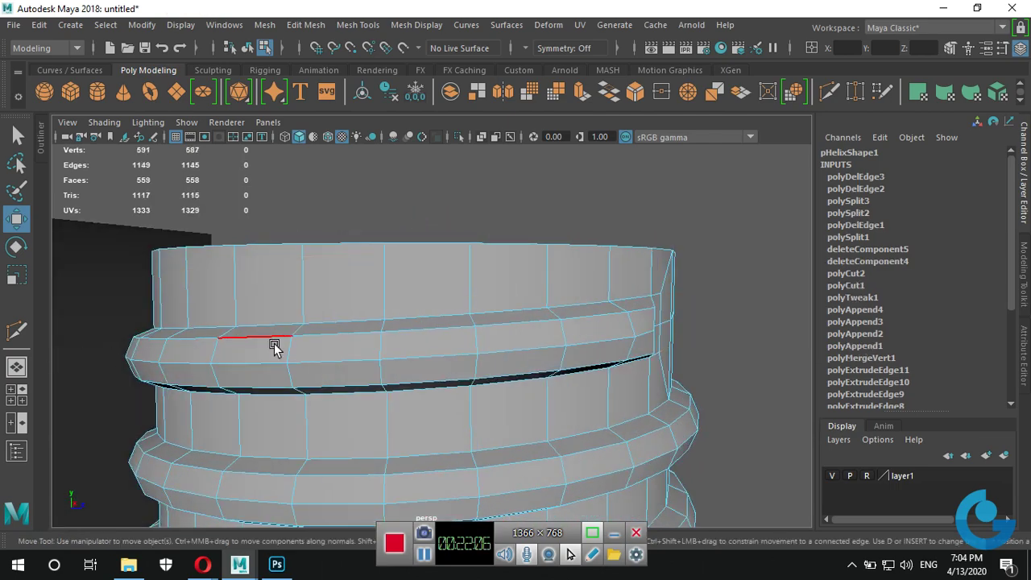
pyautogui.moveTo(396, 301)
pyautogui.keyDown('alt'); pyautogui.mouseDown()
pyautogui.moveTo(369, 334)
pyautogui.moveTo(272, 346)
pyautogui.moveTo(467, 349)
pyautogui.moveTo(387, 360)
pyautogui.mouseUp(); pyautogui.keyUp('alt')
pyautogui.moveTo(284, 382)
pyautogui.keyDown('alt'); pyautogui.mouseDown()
pyautogui.moveTo(663, 381)
pyautogui.moveTo(419, 378)
pyautogui.mouseUp(); pyautogui.keyUp('alt')
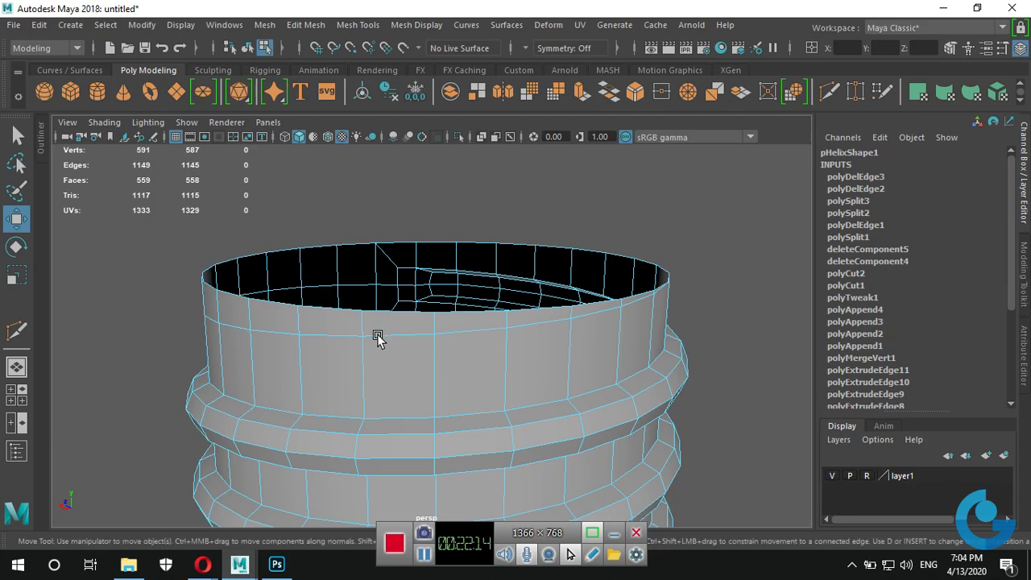
# Inspect the quad band below the rim from several angles, then return to Object Mode.
pyautogui.moveTo(351, 345)
pyautogui.keyDown('alt'); pyautogui.mouseDown()
pyautogui.moveTo(543, 327)
pyautogui.moveTo(633, 336)
pyautogui.moveTo(612, 434)
pyautogui.moveTo(588, 357)
pyautogui.moveTo(619, 333)
pyautogui.moveTo(626, 290)
pyautogui.moveTo(593, 331)
pyautogui.moveTo(526, 349)
pyautogui.moveTo(462, 350)
pyautogui.moveTo(551, 343)
pyautogui.moveTo(266, 344)
pyautogui.moveTo(409, 316)
pyautogui.moveTo(436, 324)
pyautogui.mouseUp(); pyautogui.keyUp('alt')
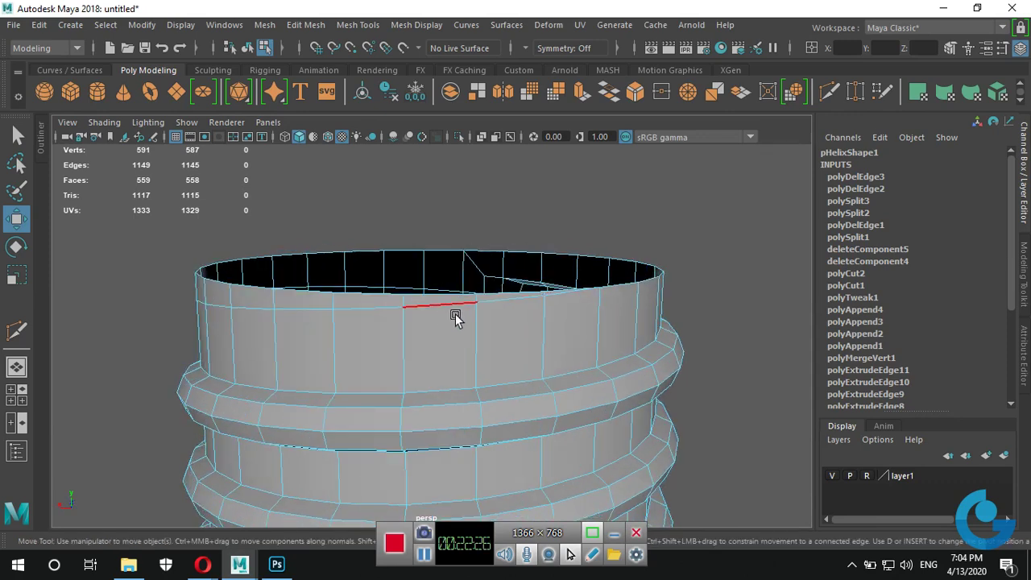
pyautogui.moveTo(543, 334)
pyautogui.keyDown('alt'); pyautogui.mouseDown()
pyautogui.moveTo(530, 347)
pyautogui.moveTo(632, 345)
pyautogui.moveTo(476, 329)
pyautogui.mouseUp(); pyautogui.keyUp('alt')
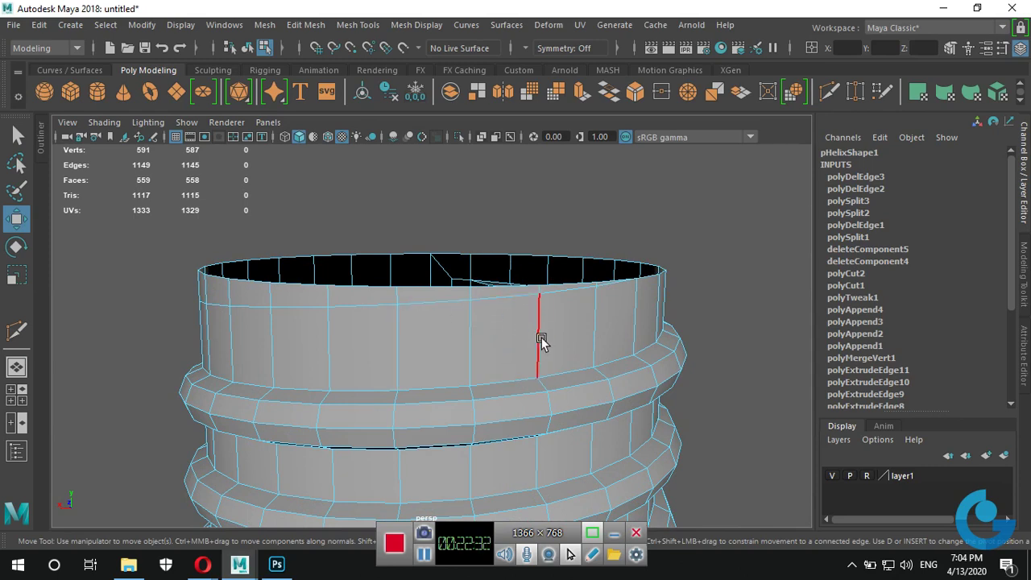
pyautogui.keyDown('alt'); pyautogui.moveTo(543, 338); pyautogui.dragTo(490, 350); pyautogui.keyUp('alt')
pyautogui.moveTo(516, 365); pyautogui.dragTo(557, 171, button='right')
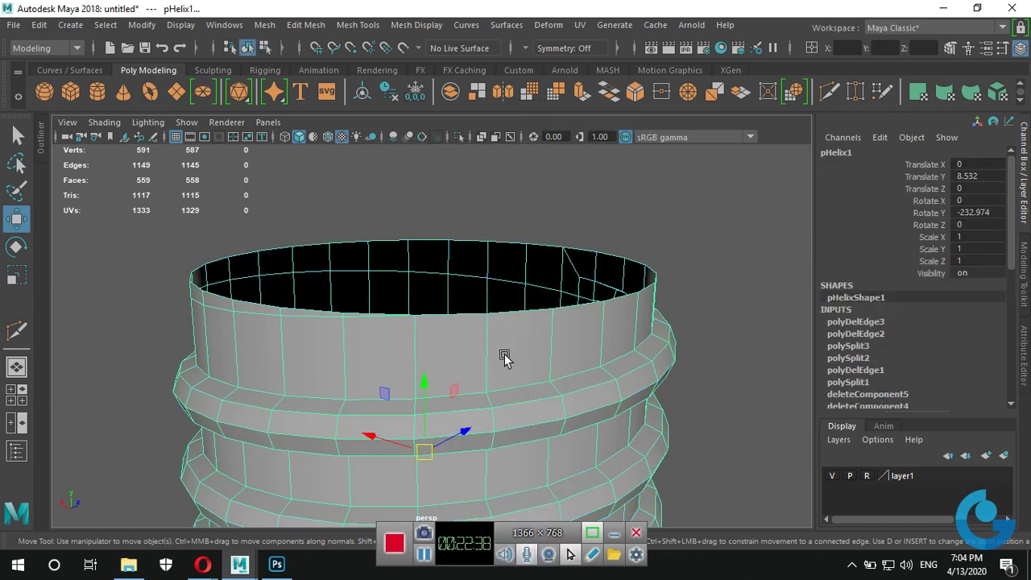
pyautogui.press('3')
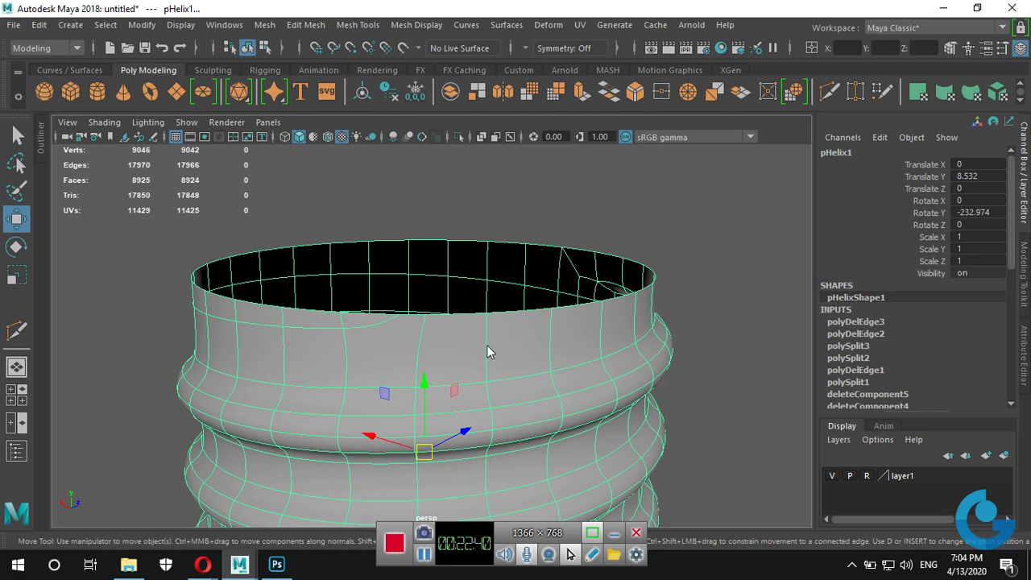
pyautogui.moveTo(484, 165); pyautogui.dragTo(555, 168, button='right')
pyautogui.click(718, 363)
pyautogui.moveTo(717, 364)
pyautogui.keyDown('alt'); pyautogui.mouseDown()
pyautogui.moveTo(463, 393)
pyautogui.moveTo(577, 405)
pyautogui.moveTo(476, 411)
pyautogui.moveTo(448, 432)
pyautogui.moveTo(456, 348)
pyautogui.moveTo(524, 357)
pyautogui.moveTo(426, 340)
pyautogui.moveTo(387, 368)
pyautogui.moveTo(485, 301)
pyautogui.moveTo(345, 341)
pyautogui.moveTo(212, 338)
pyautogui.moveTo(533, 274)
pyautogui.moveTo(598, 306)
pyautogui.moveTo(485, 319)
pyautogui.mouseUp(); pyautogui.keyUp('alt')
pyautogui.click(485, 301)
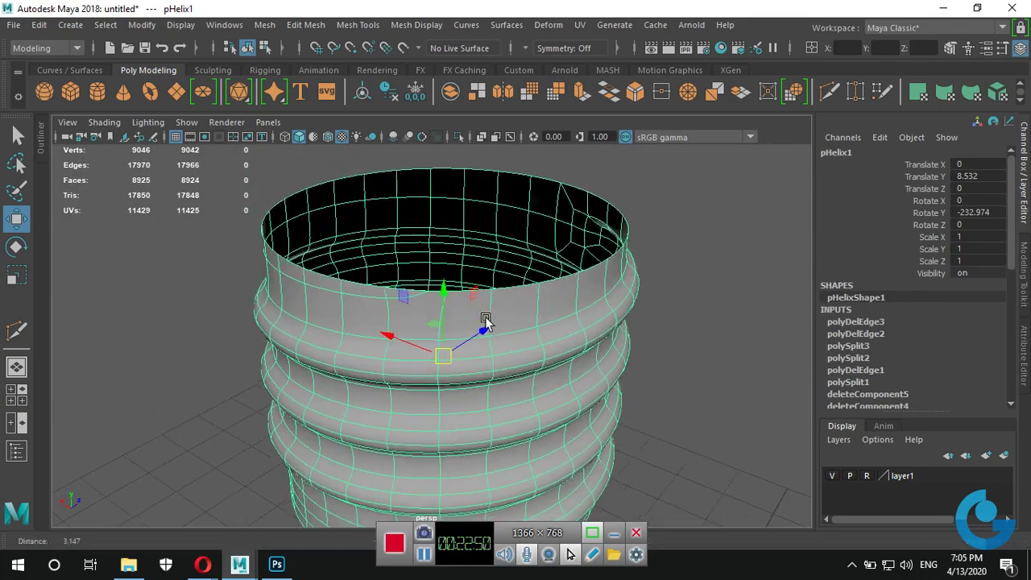
pyautogui.keyDown('alt'); pyautogui.moveTo(485, 320); pyautogui.dragTo(541, 314, button='right'); pyautogui.keyUp('alt')
pyautogui.press('1')
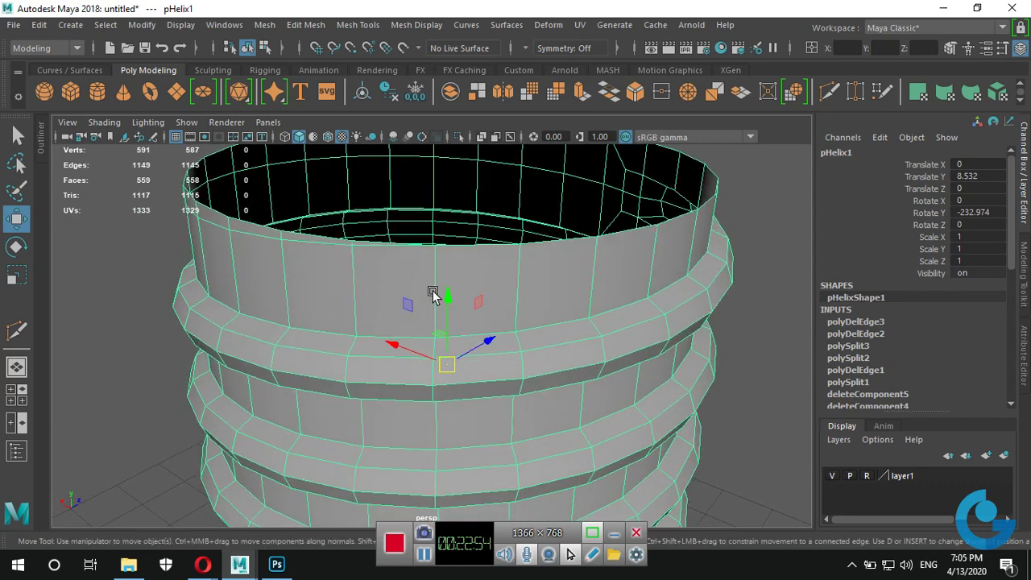
pyautogui.moveTo(439, 279)
pyautogui.keyDown('alt'); pyautogui.mouseDown()
pyautogui.moveTo(416, 283)
pyautogui.moveTo(409, 260)
pyautogui.mouseUp(); pyautogui.keyUp('alt')
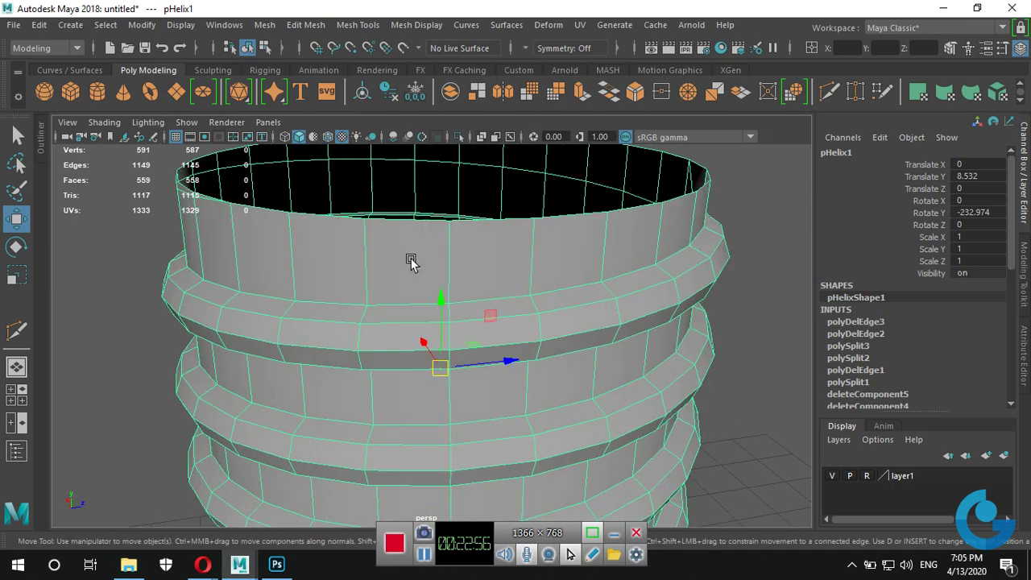
pyautogui.moveTo(493, 255)
pyautogui.keyDown('alt'); pyautogui.mouseDown()
pyautogui.moveTo(319, 322)
pyautogui.moveTo(444, 322)
pyautogui.mouseUp(); pyautogui.keyUp('alt')
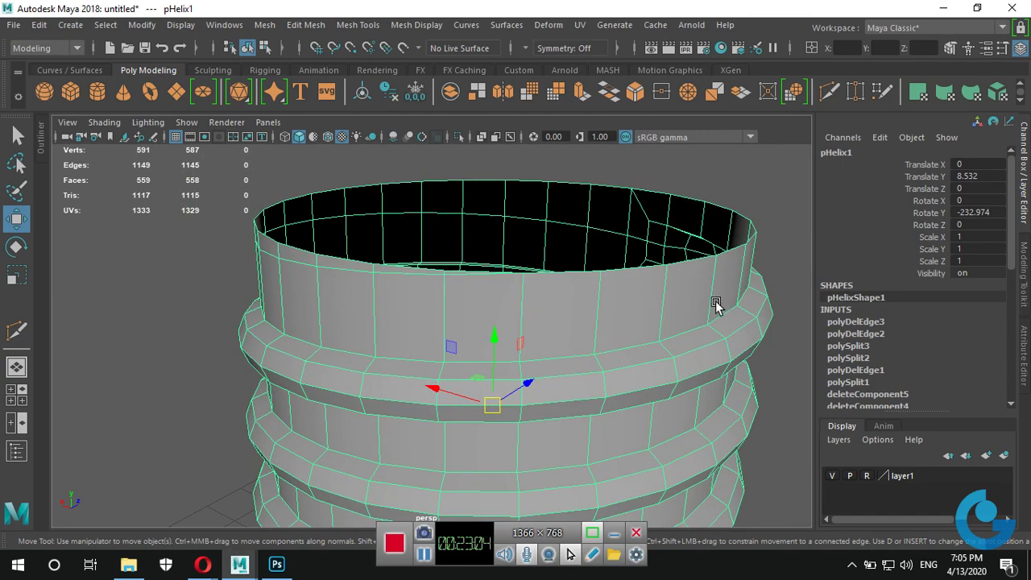
pyautogui.moveTo(715, 304)
pyautogui.keyDown('alt'); pyautogui.mouseDown()
pyautogui.moveTo(494, 301)
pyautogui.moveTo(683, 322)
pyautogui.moveTo(530, 326)
pyautogui.moveTo(623, 357)
pyautogui.moveTo(527, 362)
pyautogui.moveTo(503, 377)
pyautogui.moveTo(542, 375)
pyautogui.mouseUp(); pyautogui.keyUp('alt')
# In edge mode, select the border edge loop around the cylinder's top opening.
pyautogui.keyDown('alt'); pyautogui.moveTo(543, 375); pyautogui.dragTo(375, 375, button='right'); pyautogui.keyUp('alt')
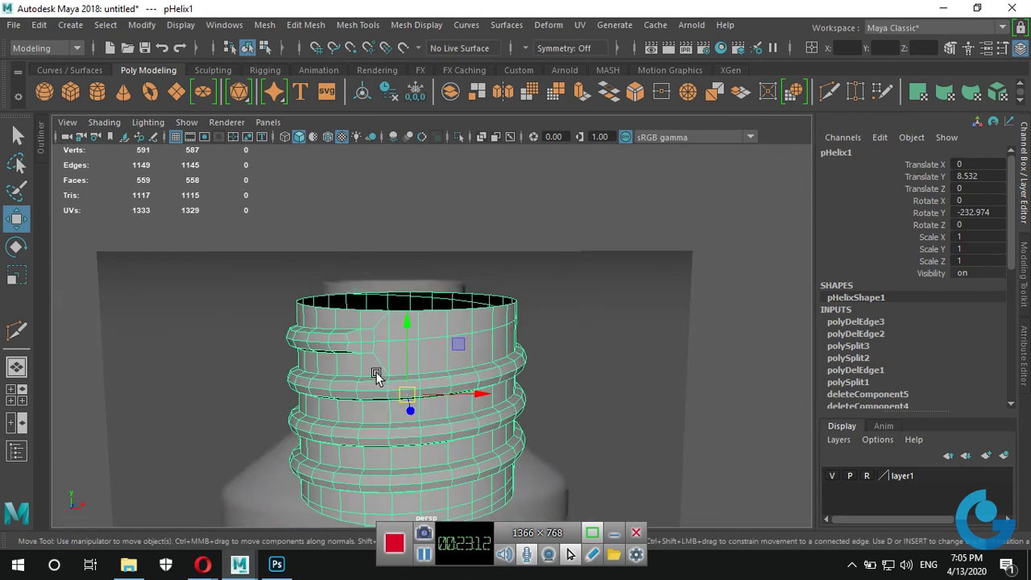
pyautogui.keyDown('alt'); pyautogui.moveTo(375, 375); pyautogui.dragTo(338, 403); pyautogui.keyUp('alt')
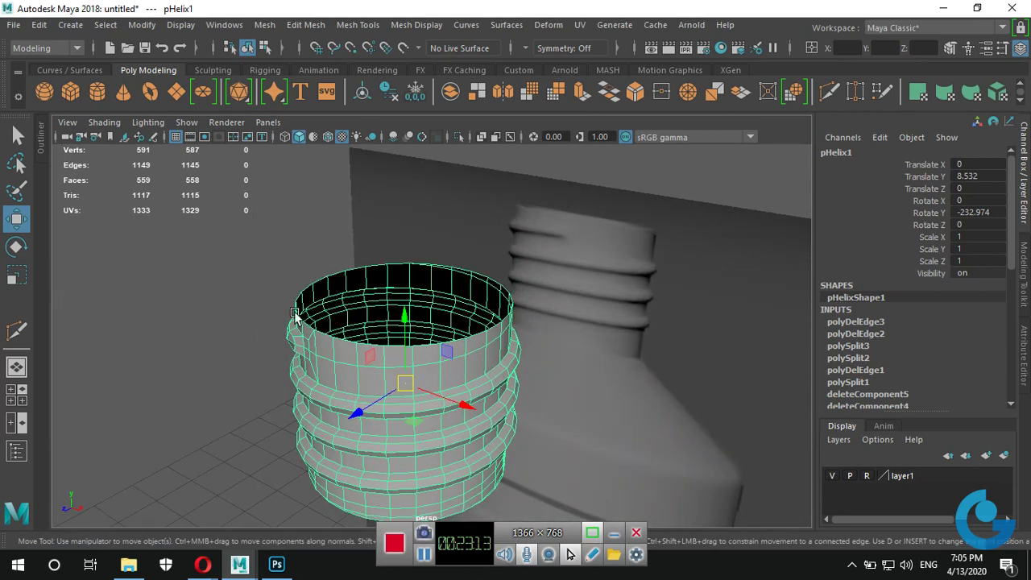
pyautogui.click(296, 317)
pyautogui.moveTo(295, 316)
pyautogui.keyDown('alt'); pyautogui.mouseDown()
pyautogui.moveTo(587, 416)
pyautogui.moveTo(345, 418)
pyautogui.moveTo(425, 340)
pyautogui.mouseUp(); pyautogui.keyUp('alt')
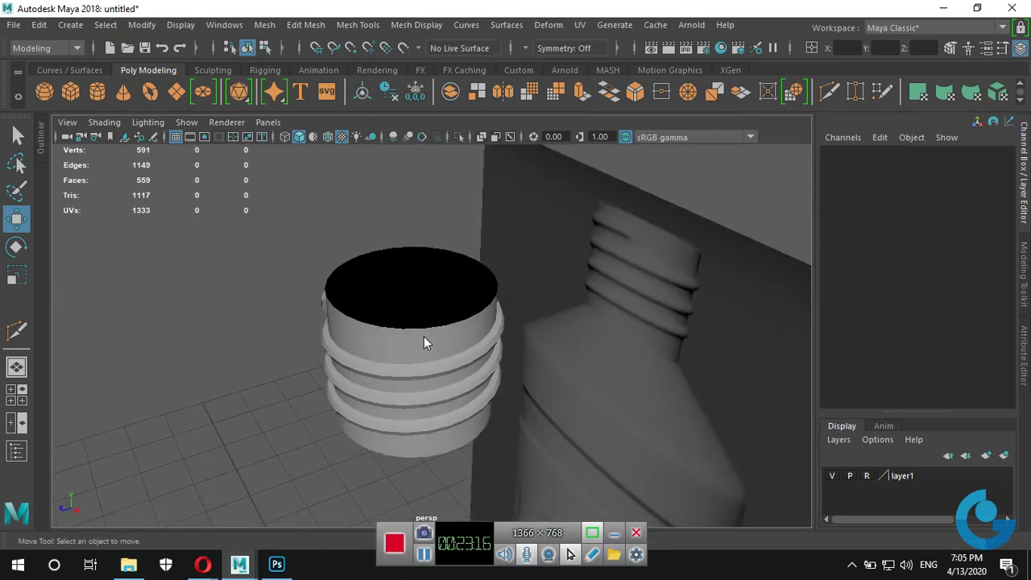
pyautogui.moveTo(424, 335); pyautogui.dragTo(418, 178, button='right')
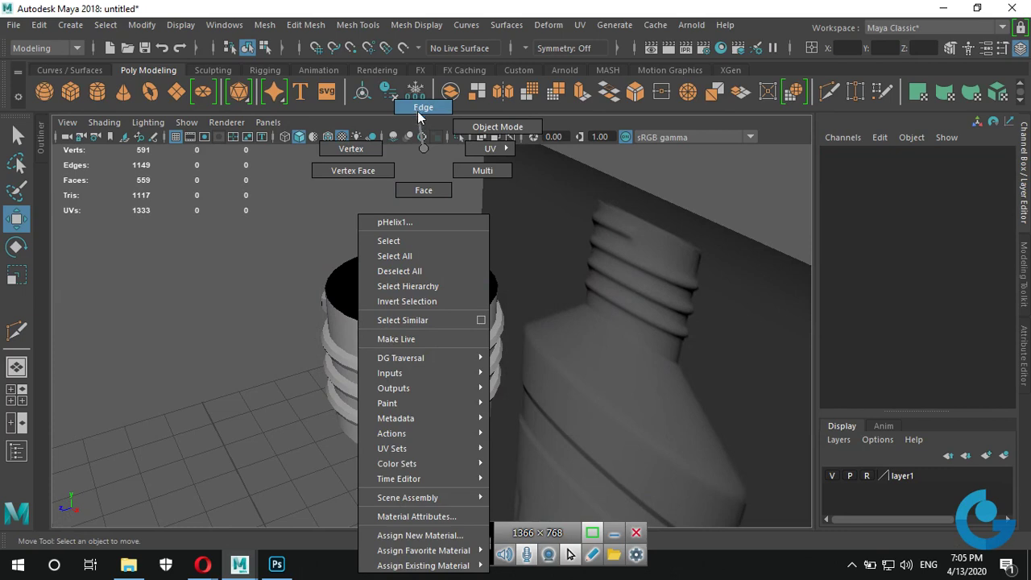
pyautogui.moveTo(420, 113); pyautogui.dragTo(419, 113, button='right')
pyautogui.keyDown('alt'); pyautogui.moveTo(411, 364); pyautogui.dragTo(382, 361); pyautogui.keyUp('alt')
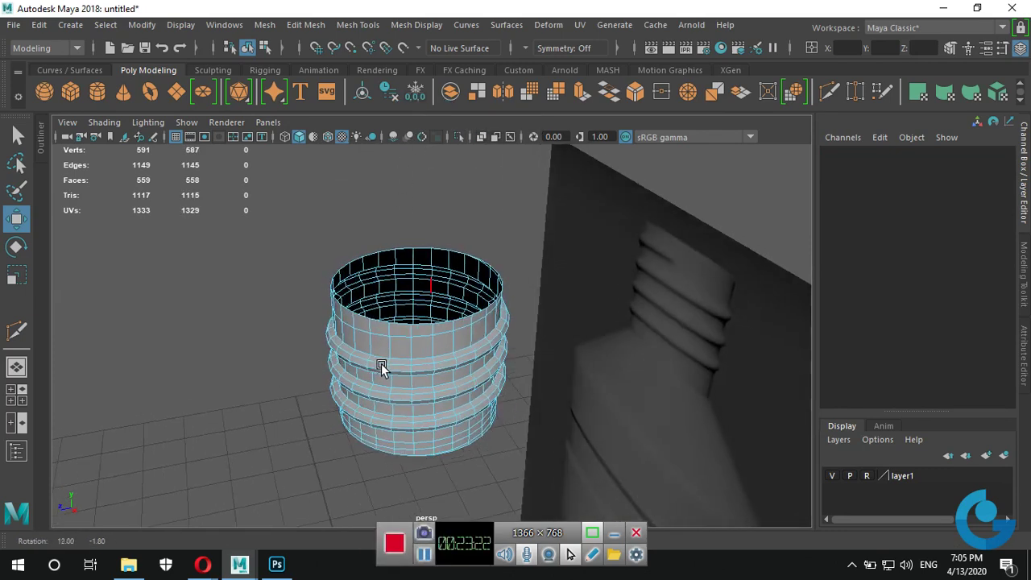
pyautogui.doubleClick(397, 329)
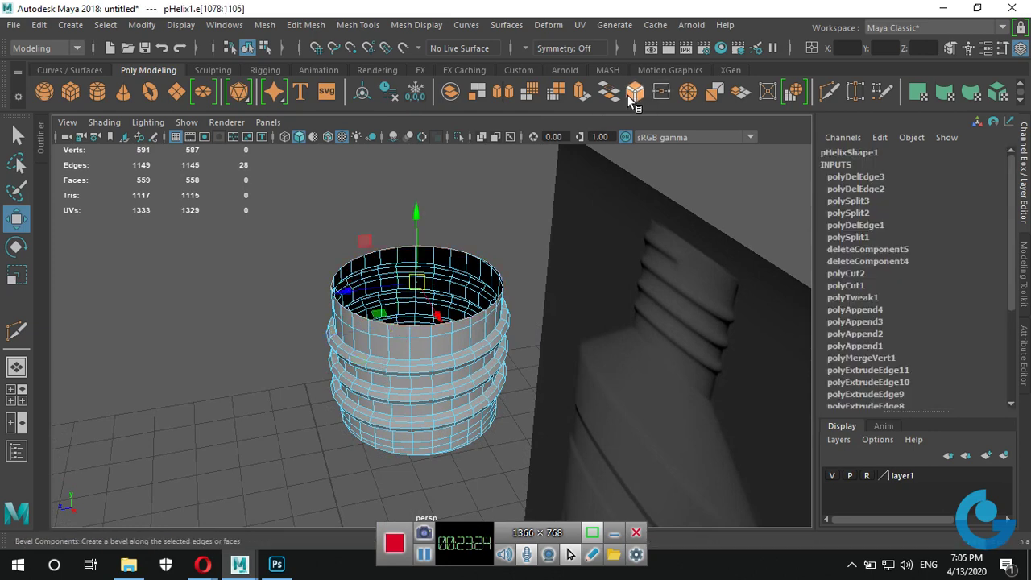
# Extrude the rim edges inward for thickness, then extrude again and push them down inside.
pyautogui.click(582, 96)
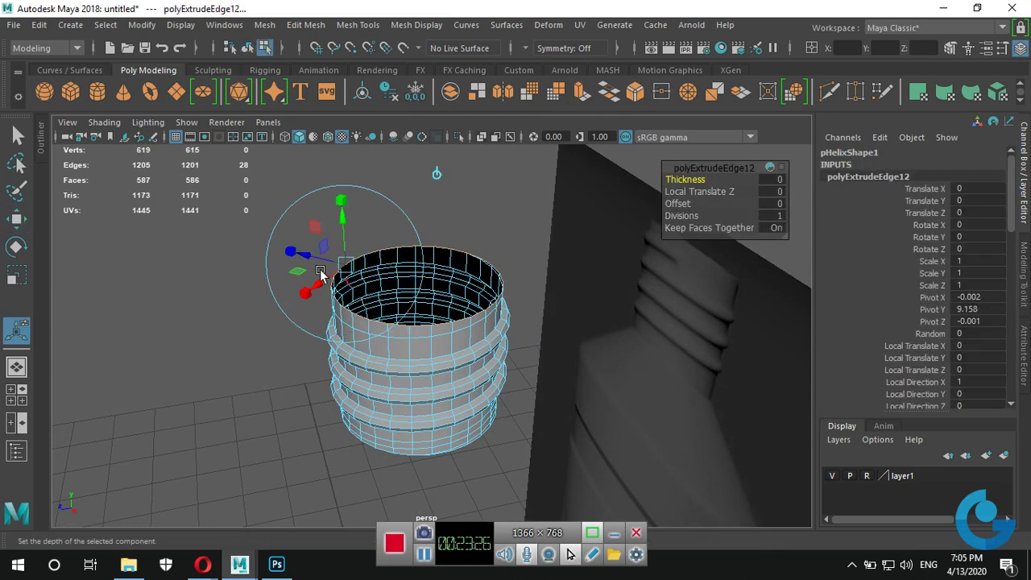
pyautogui.moveTo(305, 256); pyautogui.dragTo(314, 259)
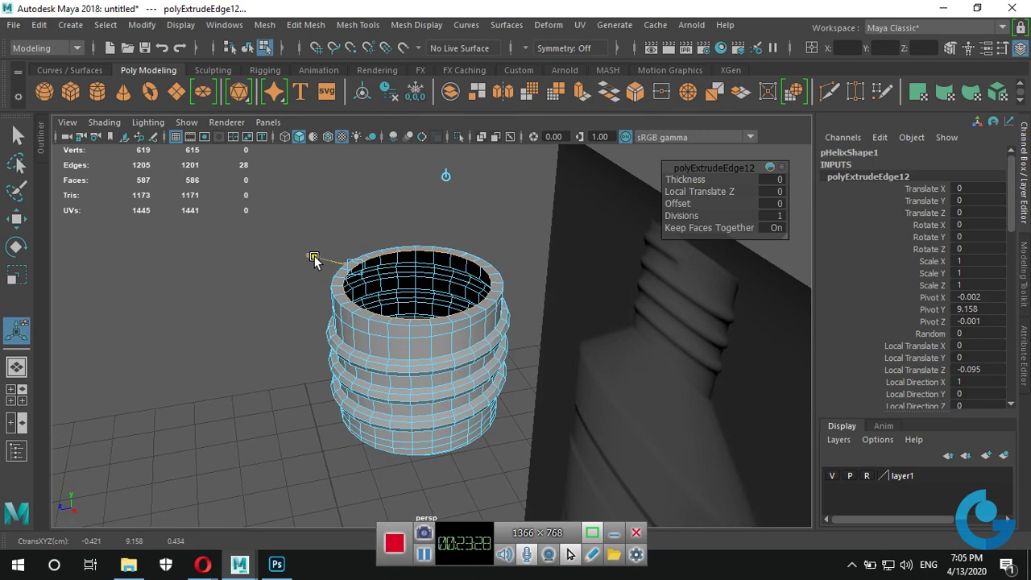
pyautogui.click(447, 178)
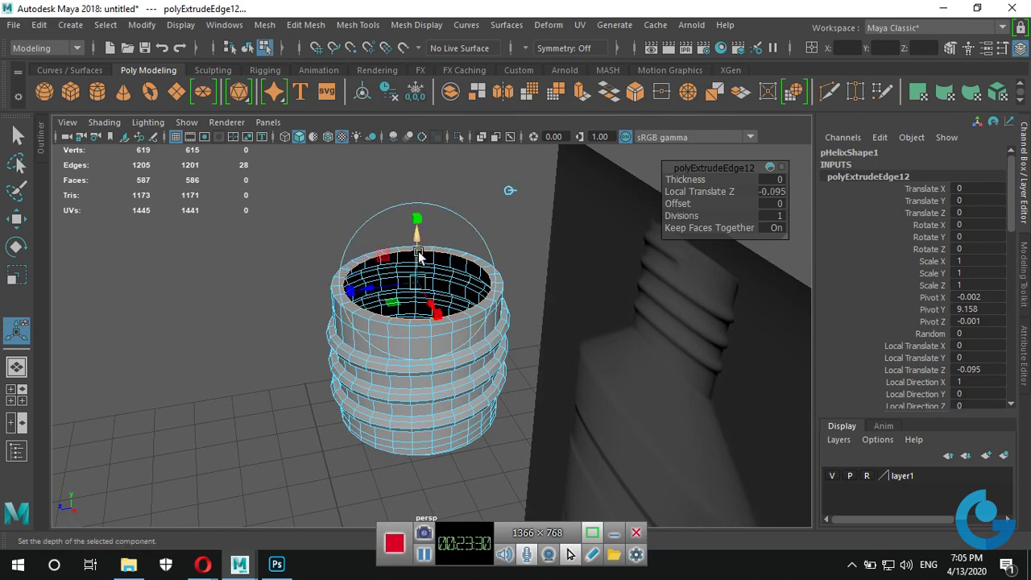
pyautogui.keyDown('alt'); pyautogui.moveTo(418, 256); pyautogui.dragTo(509, 211); pyautogui.keyUp('alt')
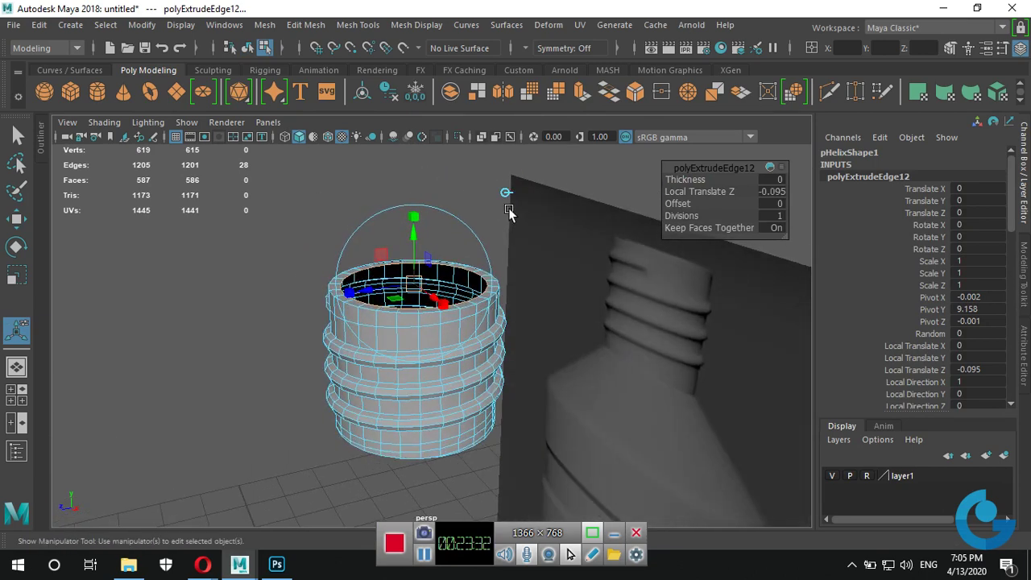
pyautogui.hotkey('ctrl', 'e')
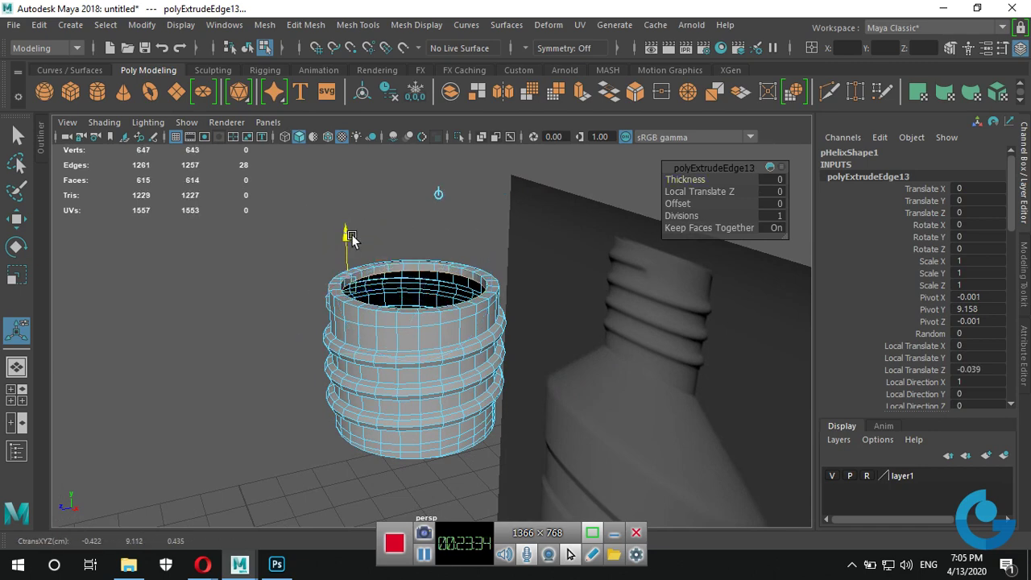
pyautogui.moveTo(345, 231); pyautogui.dragTo(356, 291)
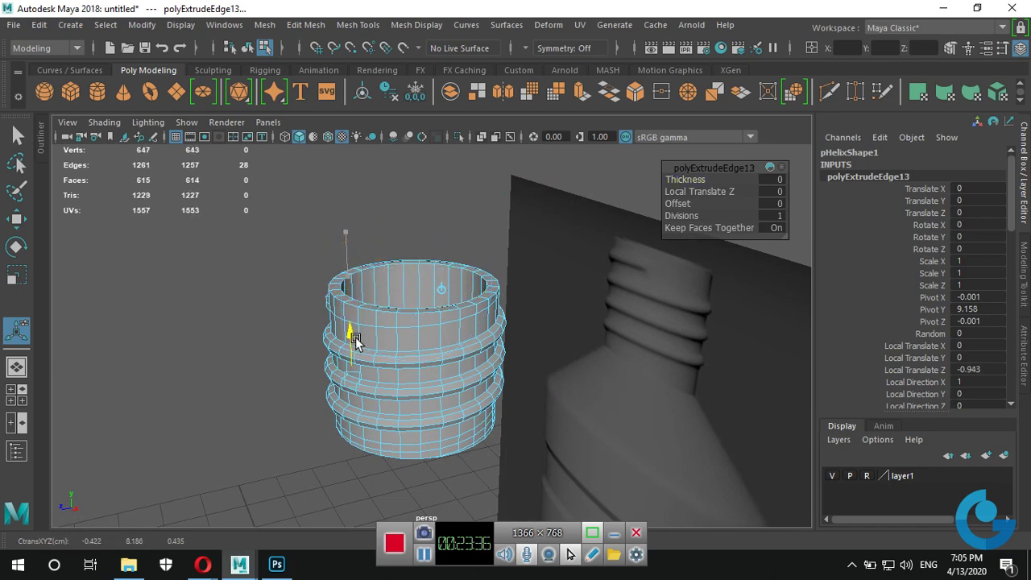
# Select the top rim edge loop in edge mode and bevel it with Fraction 1.
pyautogui.moveTo(420, 149); pyautogui.dragTo(494, 127, button='right')
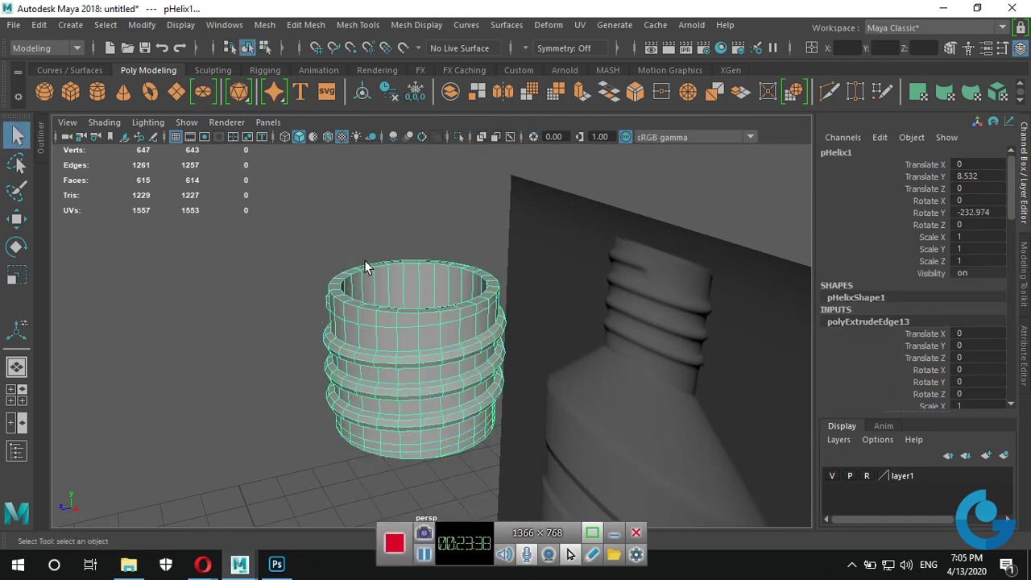
pyautogui.scroll(3, 336, 306)
pyautogui.moveTo(334, 147); pyautogui.dragTo(333, 109, button='right')
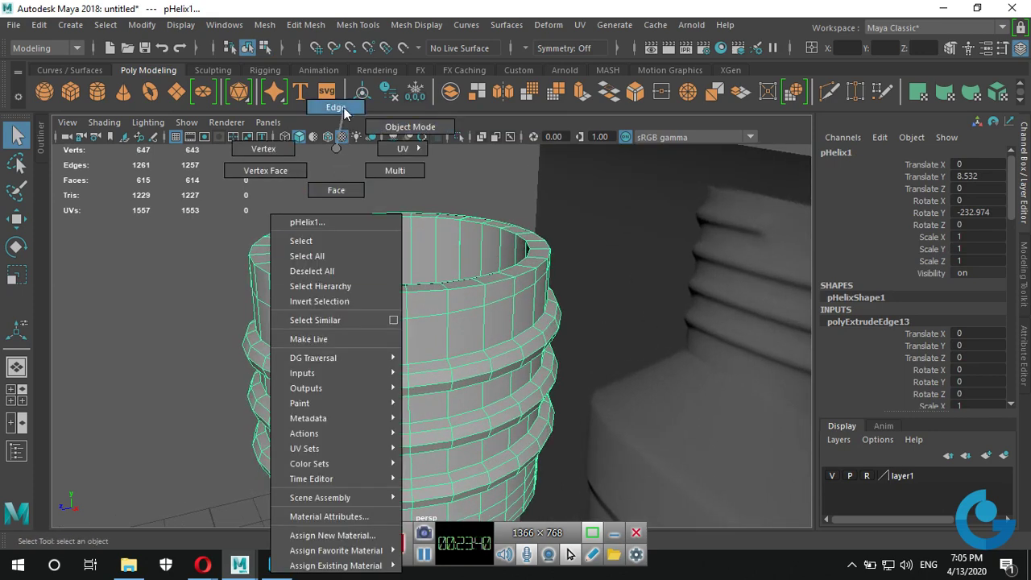
pyautogui.doubleClick(301, 285)
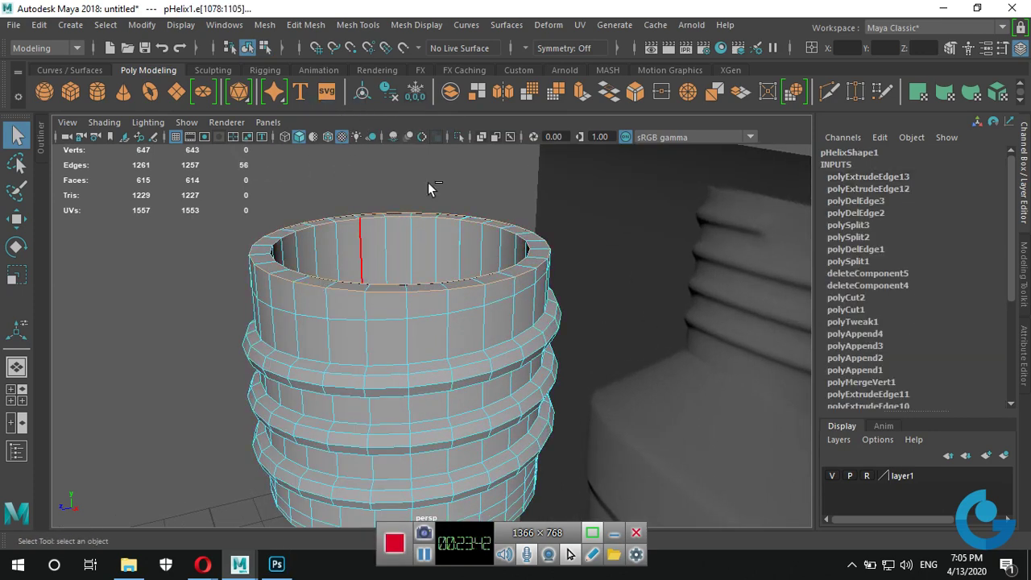
pyautogui.click(634, 91)
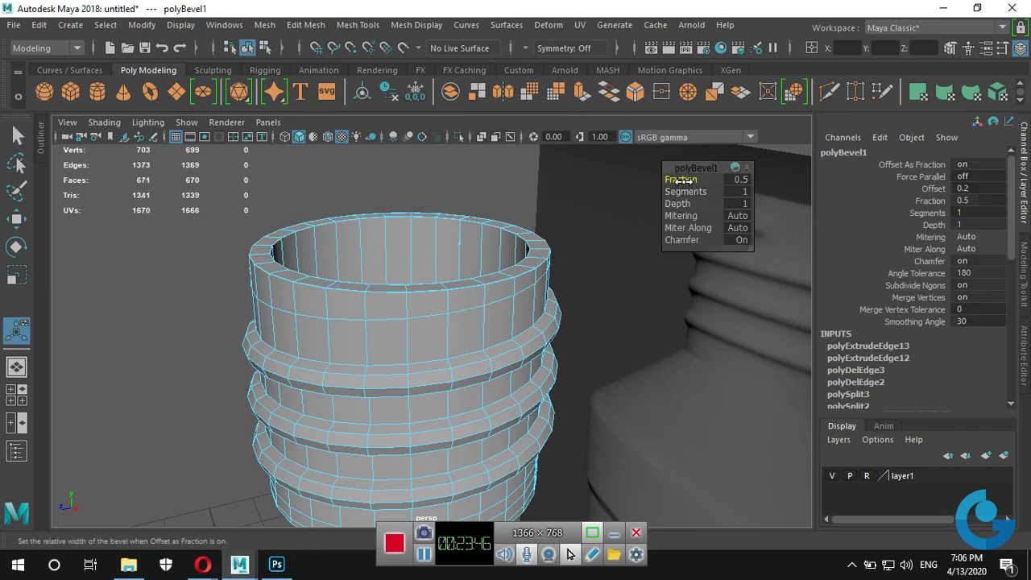
pyautogui.scroll(-3, 528, 301)
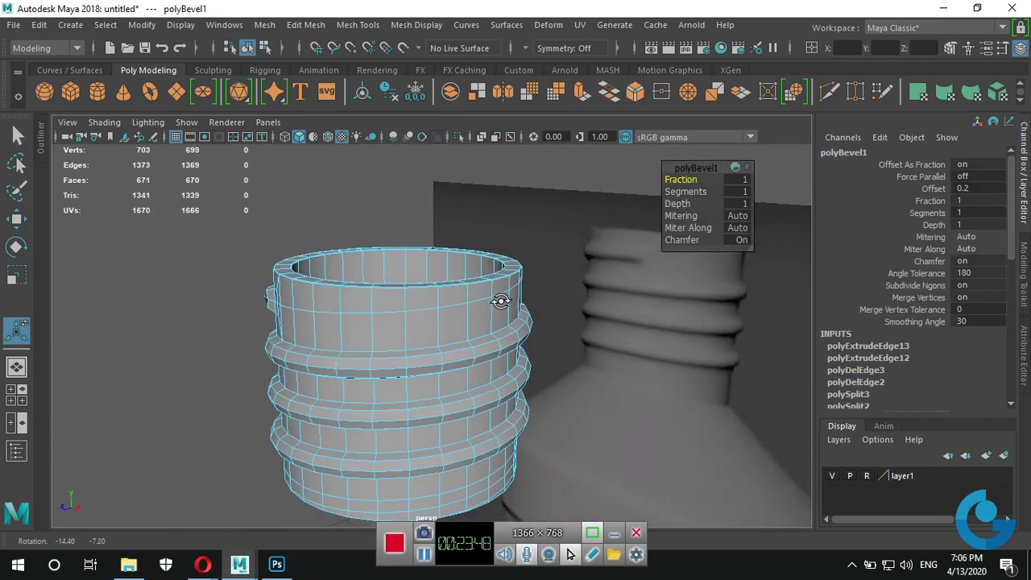
# Switch to Object Mode and select the bevelled pHelix1 to review it beside the bottle.
pyautogui.moveTo(428, 146); pyautogui.dragTo(501, 126, button='right')
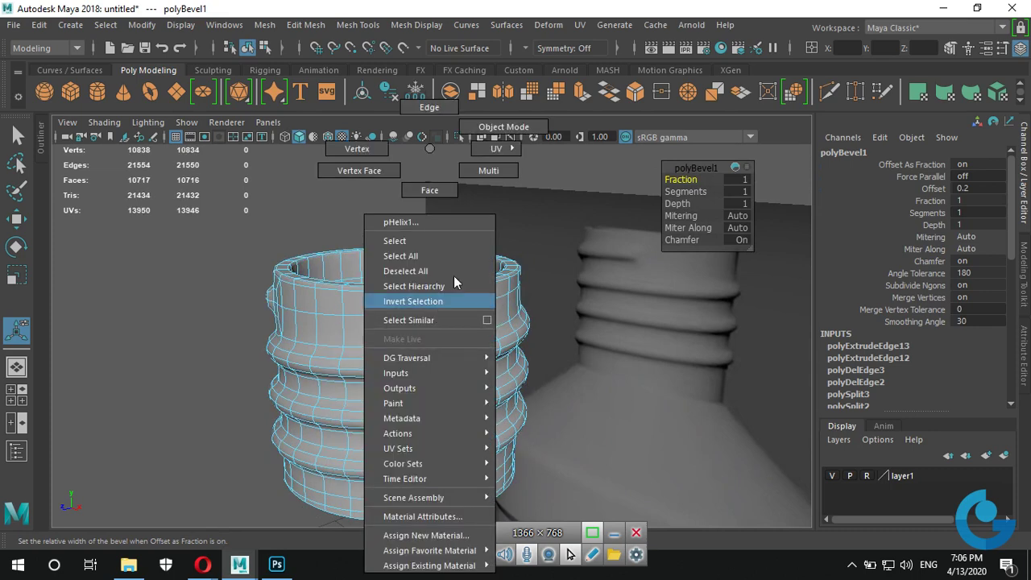
pyautogui.click(403, 209)
pyautogui.moveTo(402, 202)
pyautogui.keyDown('alt'); pyautogui.mouseDown()
pyautogui.moveTo(366, 296)
pyautogui.moveTo(539, 345)
pyautogui.moveTo(628, 342)
pyautogui.mouseUp(); pyautogui.keyUp('alt')
pyautogui.keyDown('alt'); pyautogui.moveTo(628, 342); pyautogui.dragTo(359, 338, button='middle'); pyautogui.keyUp('alt')
pyautogui.moveTo(359, 337)
pyautogui.keyDown('alt'); pyautogui.mouseDown()
pyautogui.moveTo(547, 306)
pyautogui.moveTo(609, 265)
pyautogui.moveTo(540, 288)
pyautogui.moveTo(486, 282)
pyautogui.moveTo(527, 304)
pyautogui.moveTo(449, 329)
pyautogui.moveTo(301, 405)
pyautogui.moveTo(460, 333)
pyautogui.moveTo(617, 338)
pyautogui.moveTo(536, 338)
pyautogui.mouseUp(); pyautogui.keyUp('alt')
pyautogui.click(536, 338)
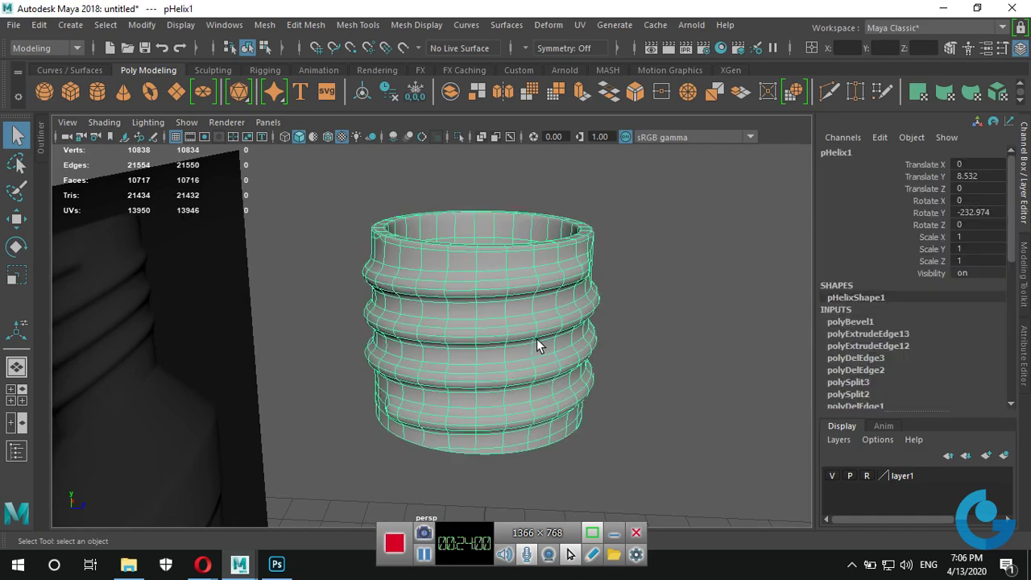